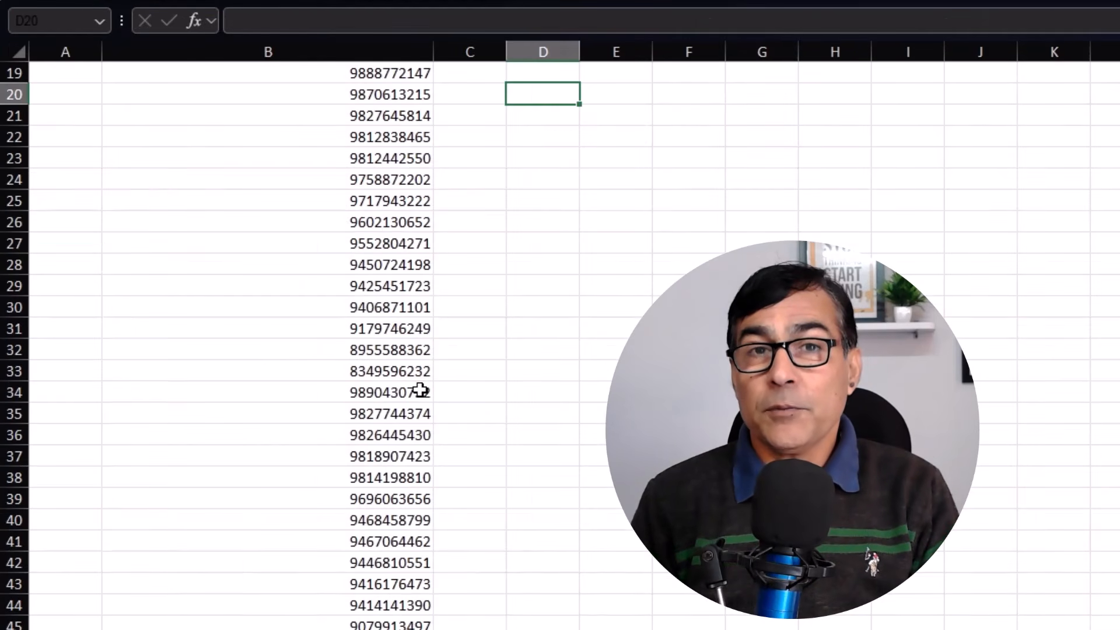
# Step: Scroll up through the finished phone-number list
pyautogui.scroll(4, 420, 390)
pyautogui.scroll(2, 420, 390)
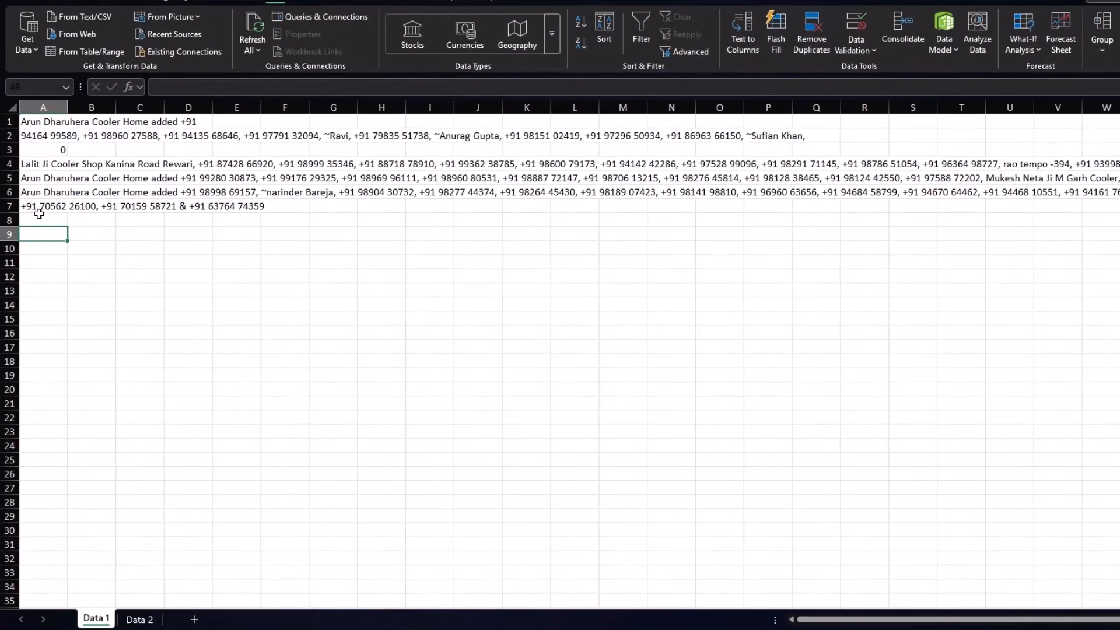
# Step: Glance at Data 2, then read the raw contact text in Data 1 cells A1–A7
pyautogui.click(135, 620)
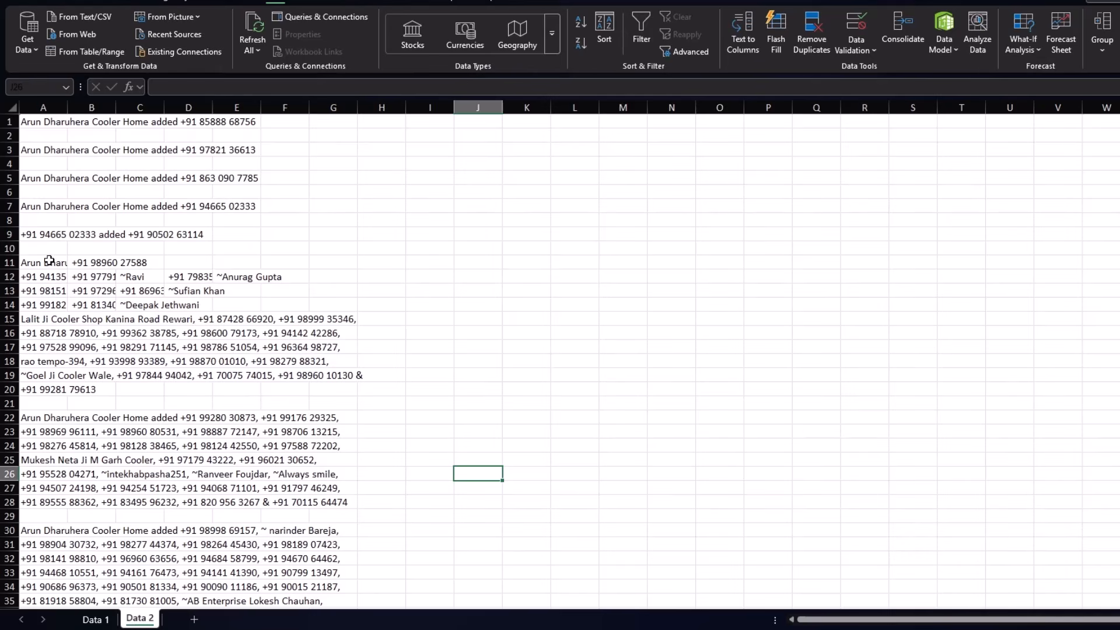
pyautogui.click(97, 619)
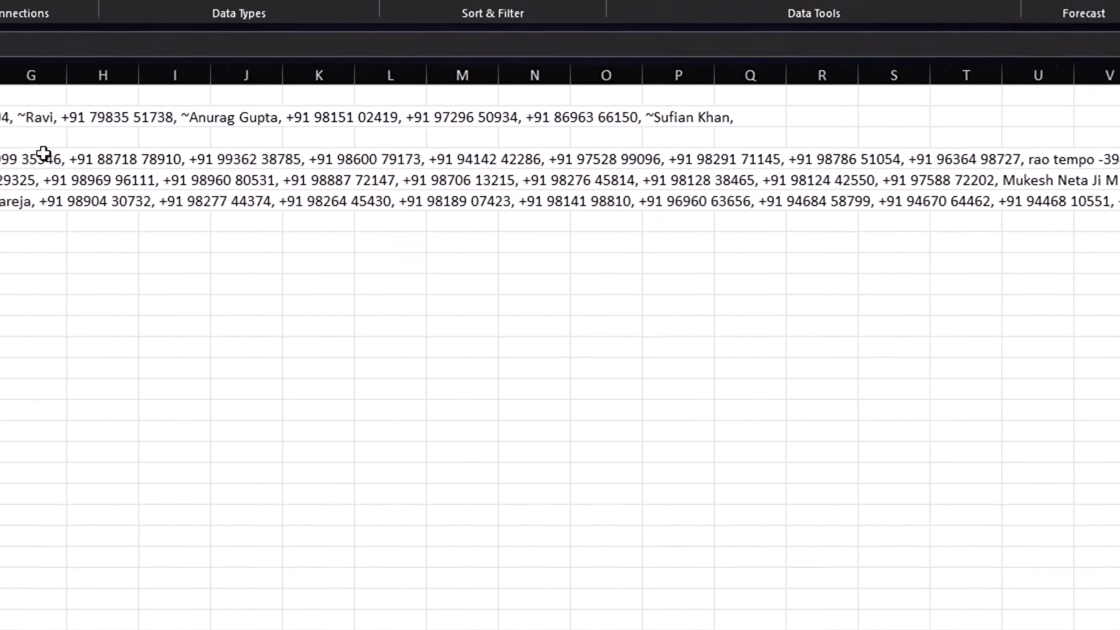
pyautogui.click(70, 169)
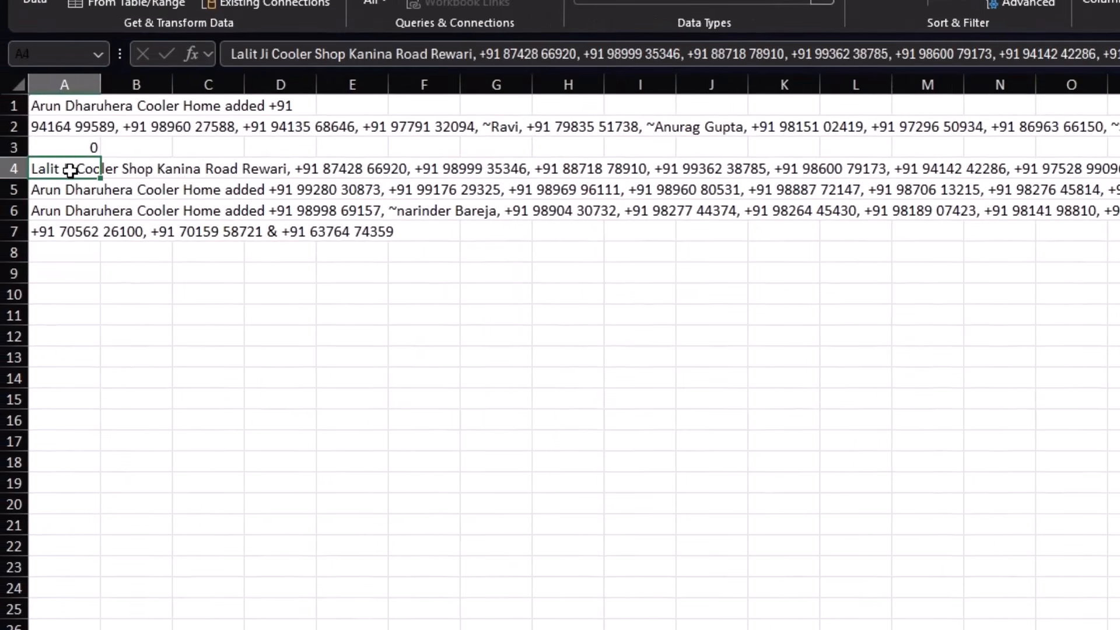
pyautogui.click(69, 125)
pyautogui.click(66, 110)
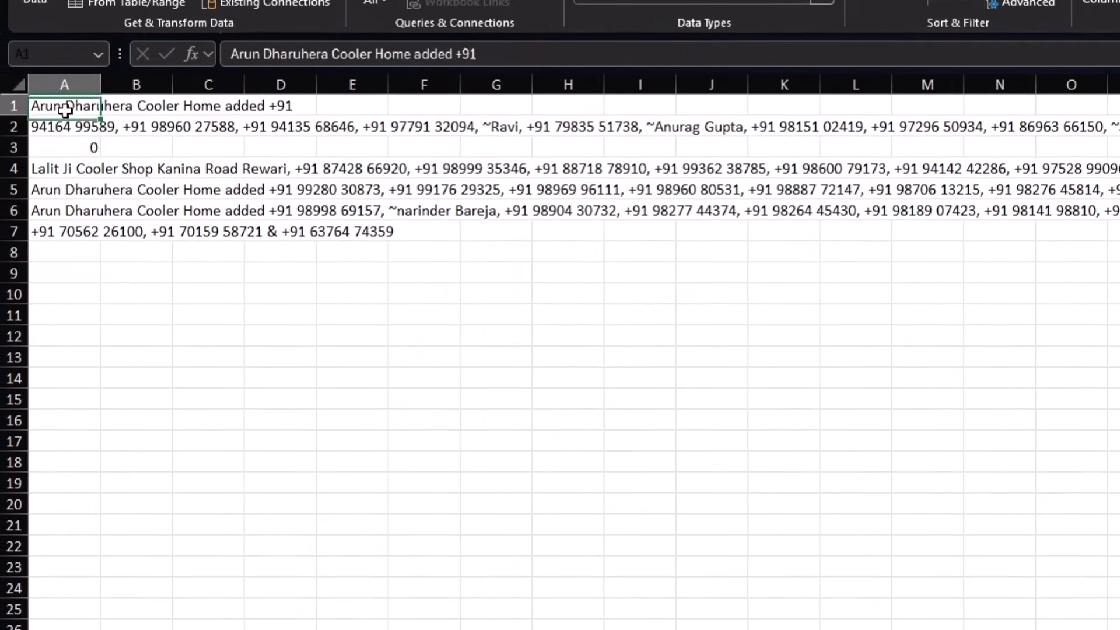
pyautogui.click(59, 192)
pyautogui.click(66, 214)
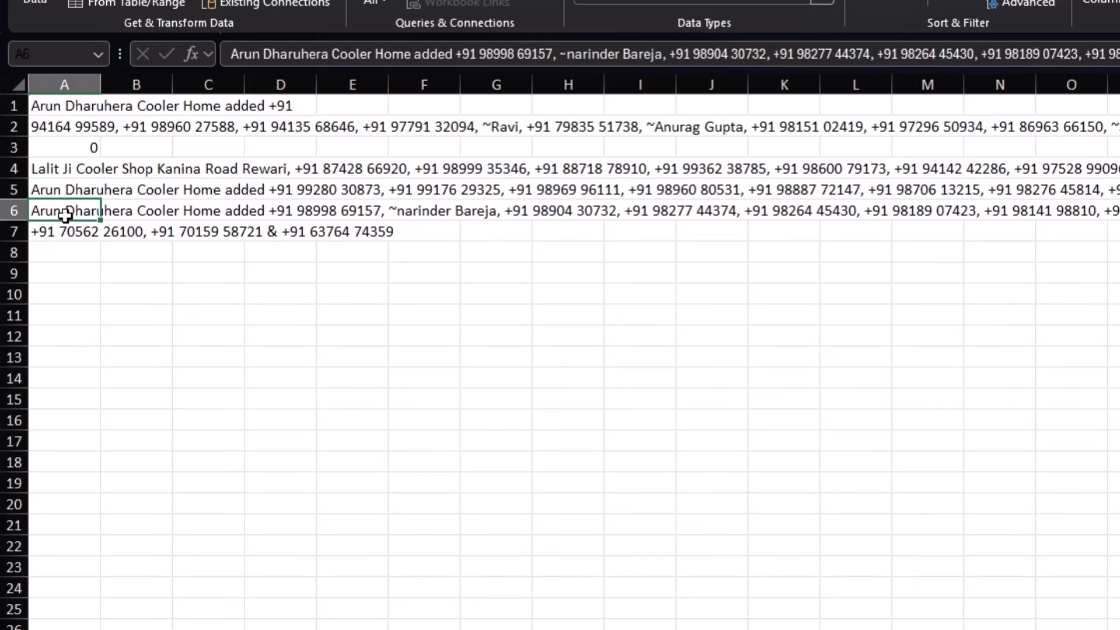
pyautogui.click(66, 233)
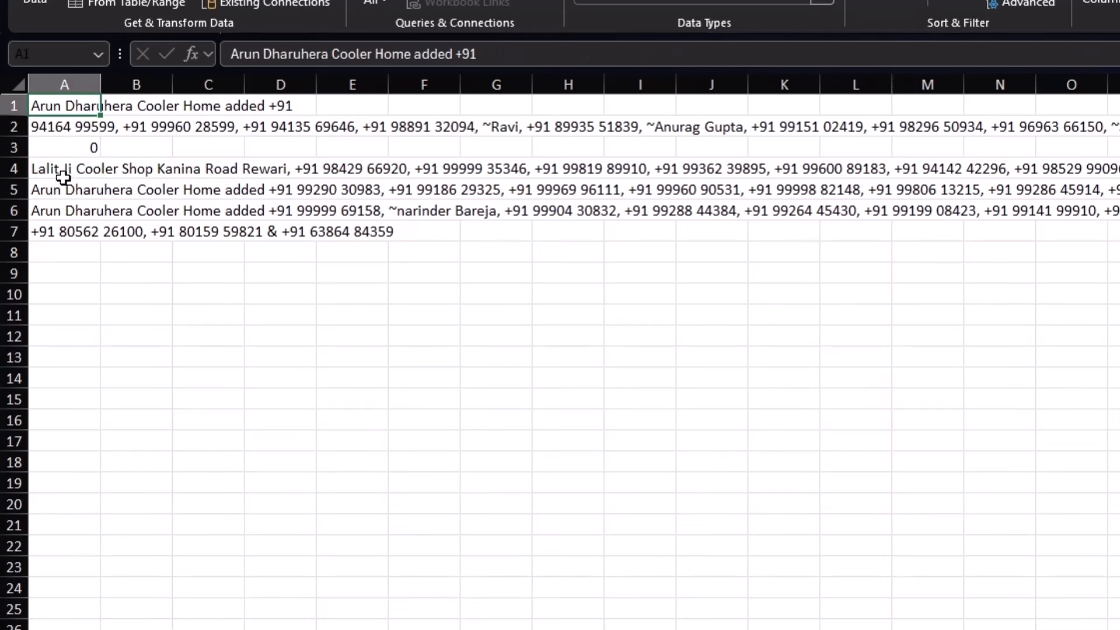
pyautogui.click(63, 189)
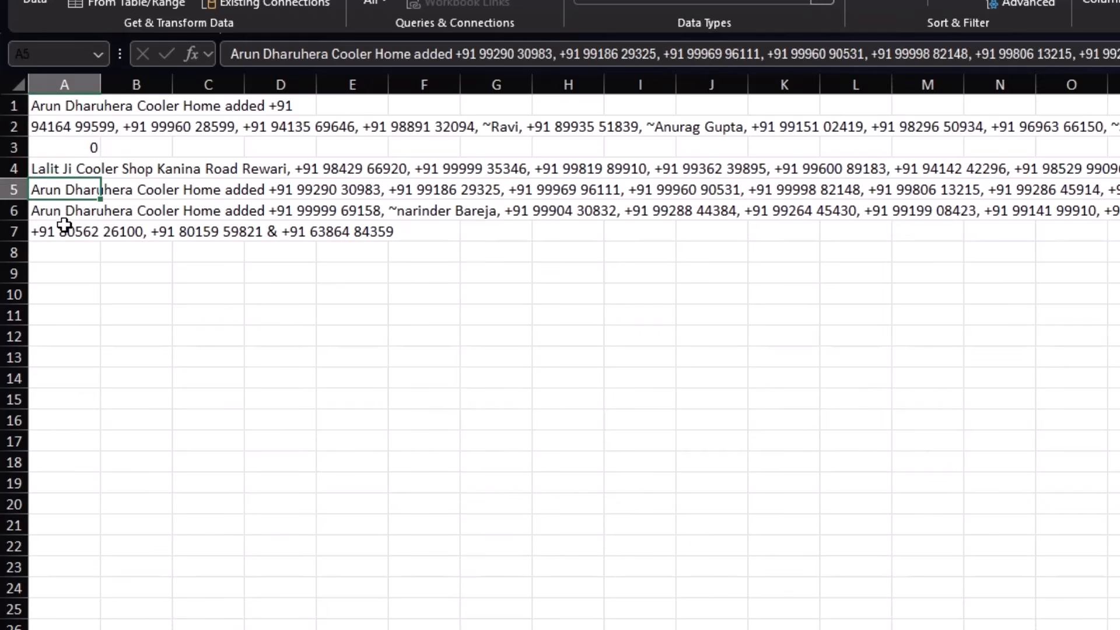
pyautogui.click(65, 231)
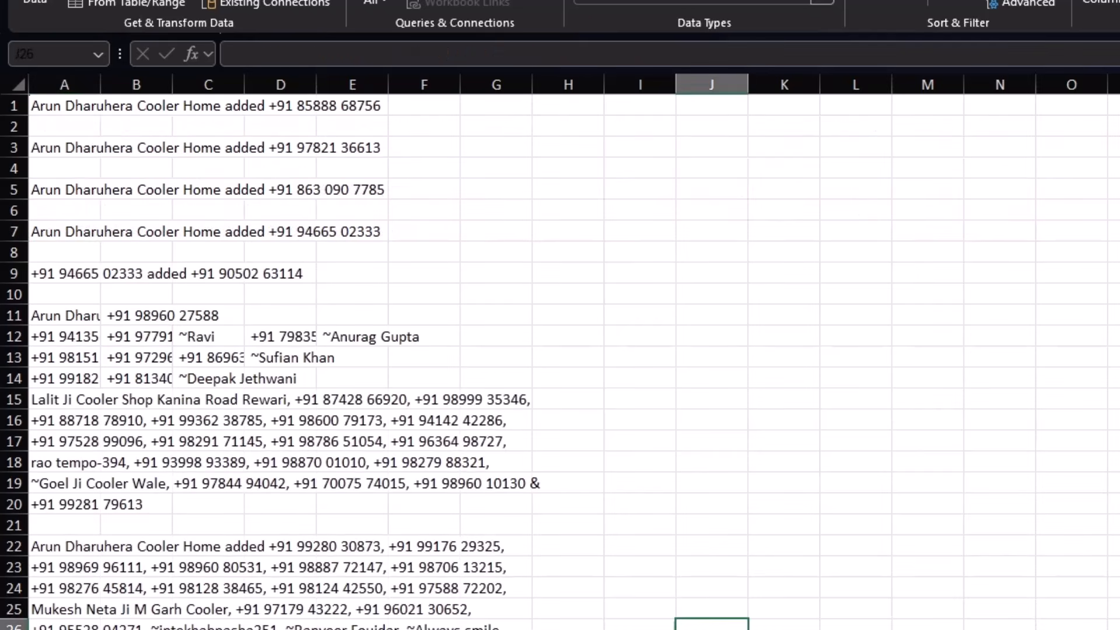
# Step: Scroll down and back up through the broken-up contact rows on Data 2
pyautogui.scroll(-4, 560, 350)
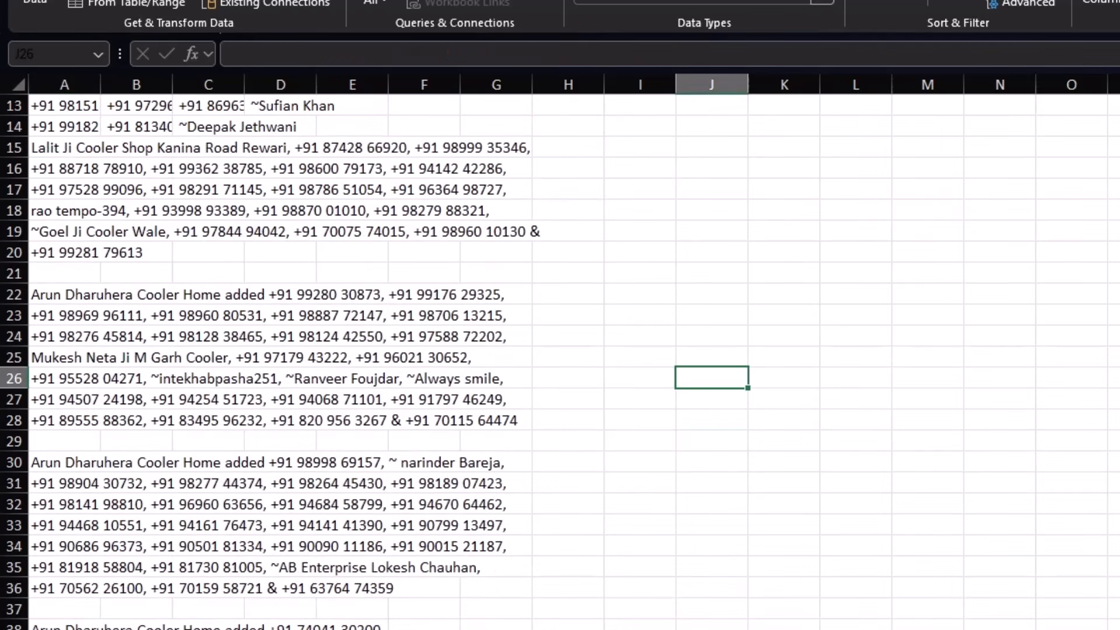
pyautogui.scroll(-7, 560, 350)
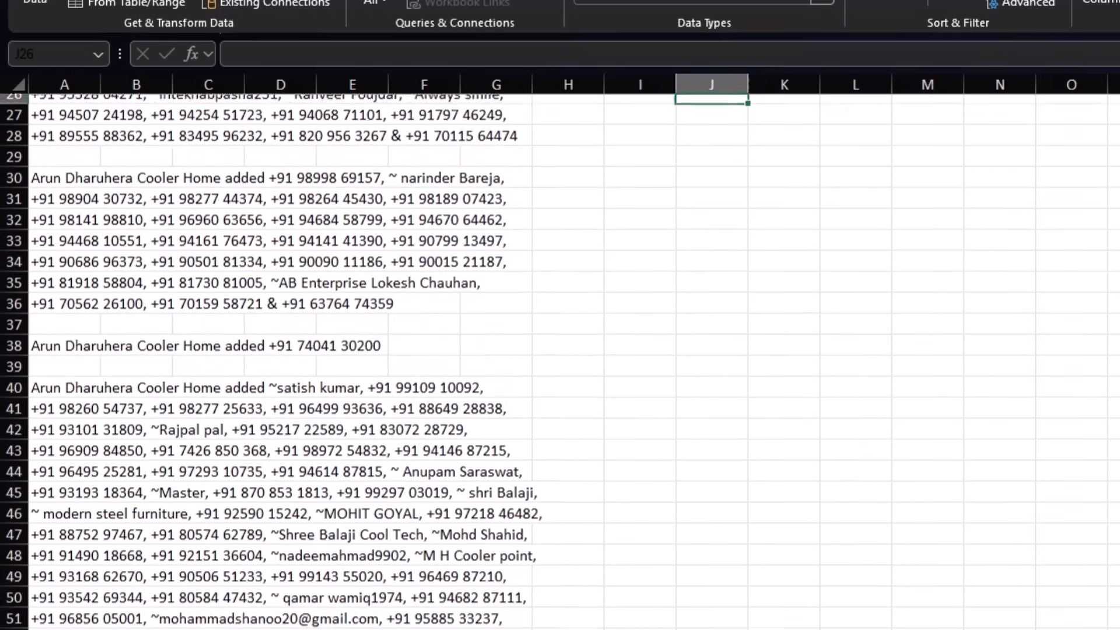
pyautogui.scroll(-2, 560, 350)
pyautogui.scroll(13, 560, 350)
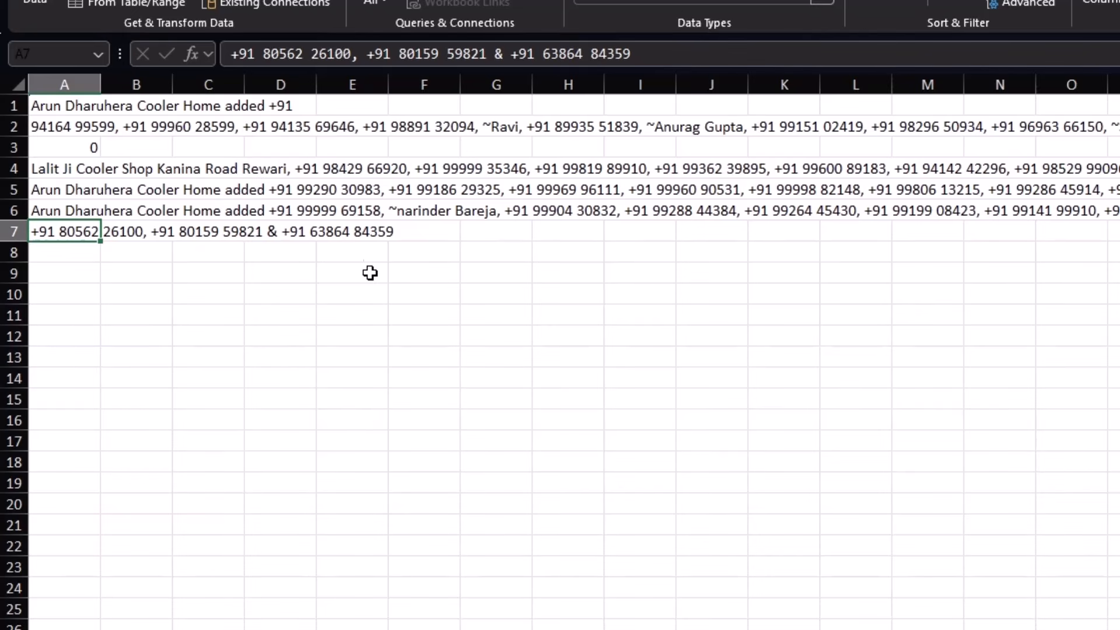
# Step: Read the comma-separated contact text in each cell from A1 to A7
pyautogui.click(70, 108)
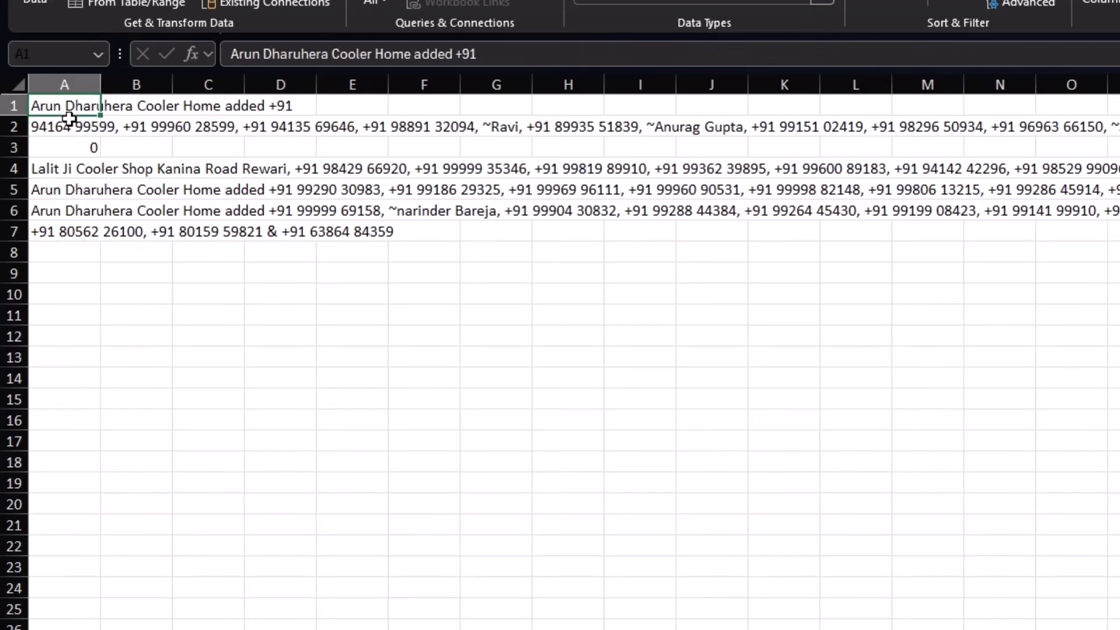
pyautogui.click(67, 124)
pyautogui.click(70, 153)
pyautogui.click(70, 169)
pyautogui.click(71, 192)
pyautogui.click(72, 216)
pyautogui.click(72, 232)
# Step: Select the text cells A1:A7 after viewing their spill into columns B–J
pyautogui.moveTo(136, 110); pyautogui.dragTo(709, 213)
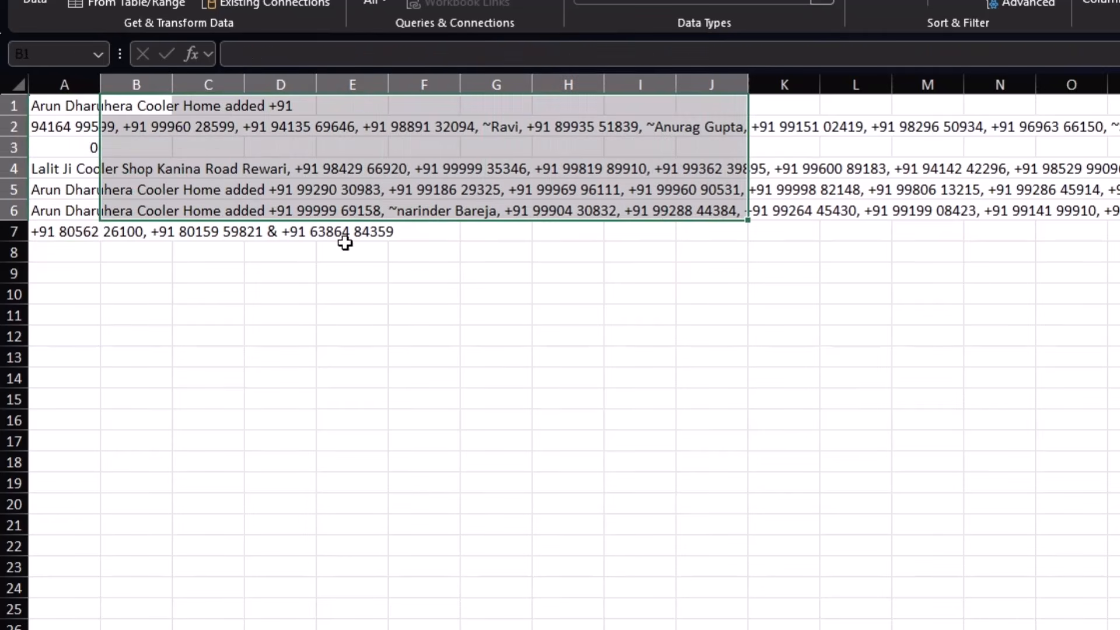
pyautogui.click(263, 210)
pyautogui.moveTo(51, 110); pyautogui.dragTo(55, 225)
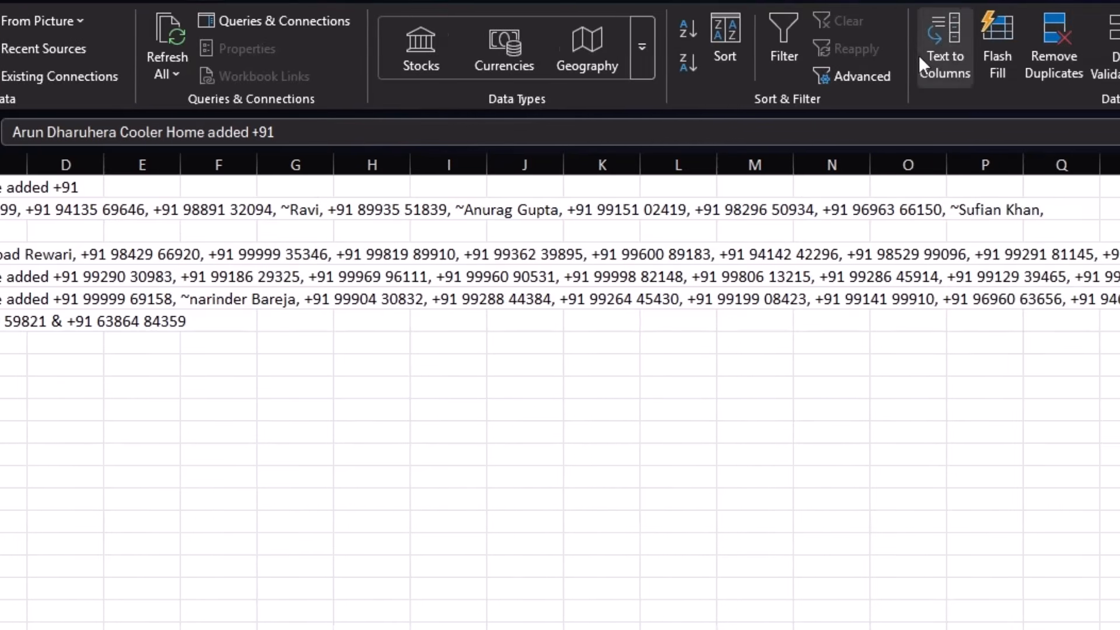
# Step: Run Text to Columns on A1:A7 as Delimited, splitting on Comma only with Tab unticked
pyautogui.click(951, 43)
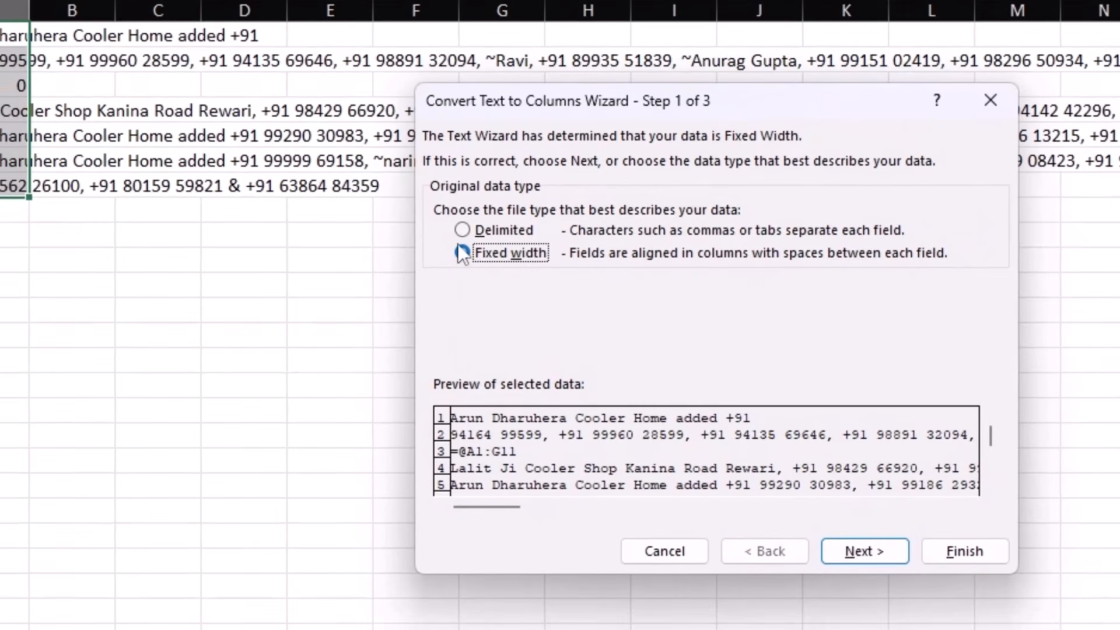
pyautogui.click(462, 230)
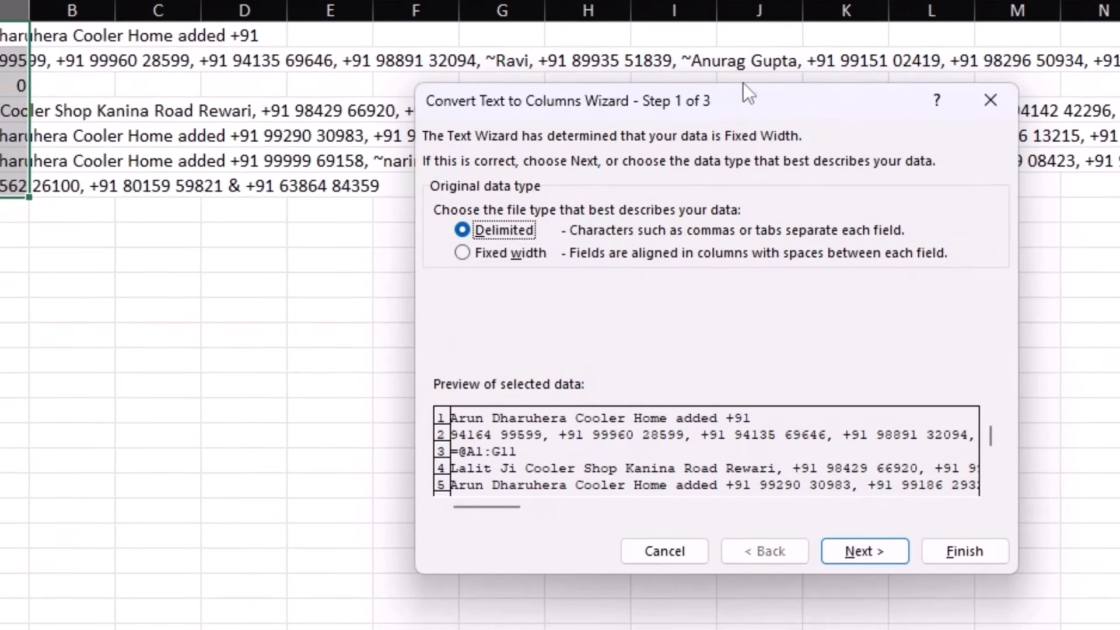
pyautogui.moveTo(747, 101); pyautogui.dragTo(648, 203)
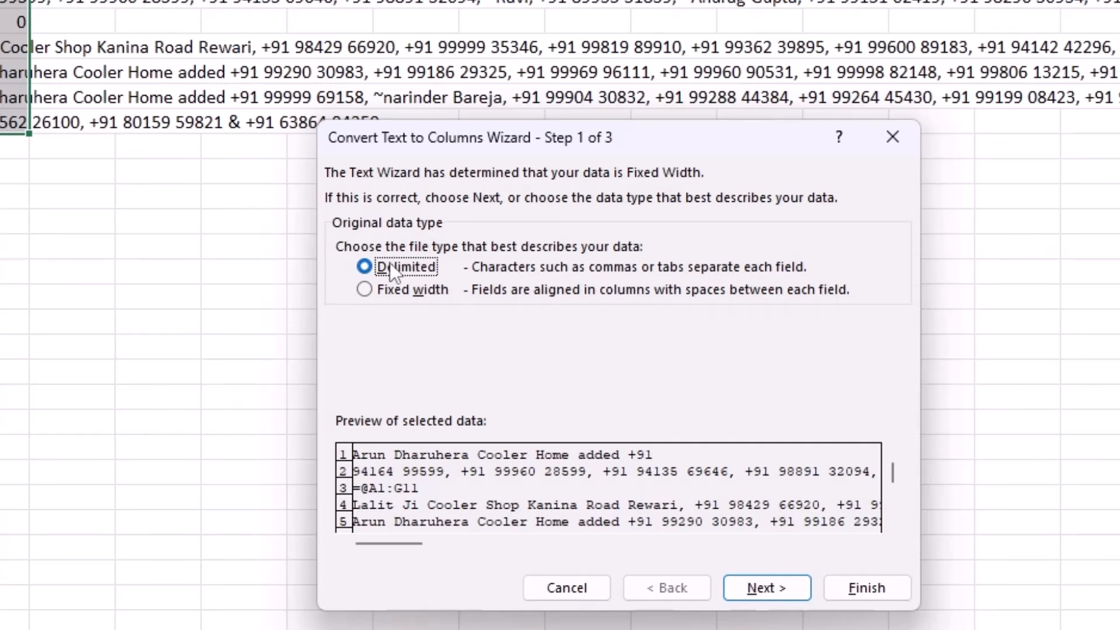
pyautogui.click(753, 587)
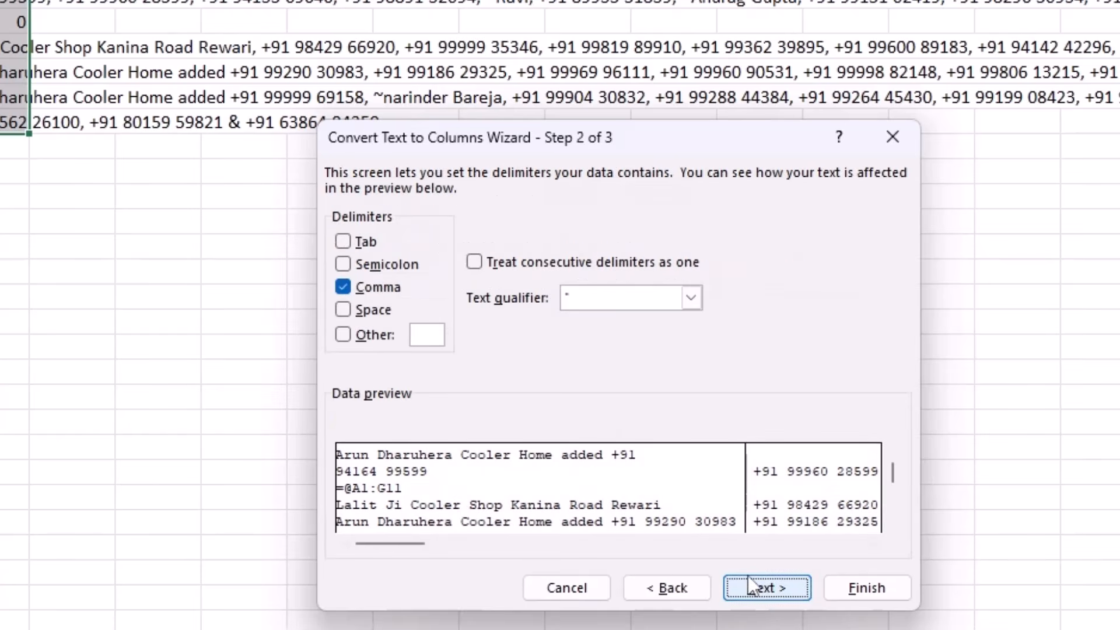
pyautogui.click(343, 241)
pyautogui.click(343, 241)
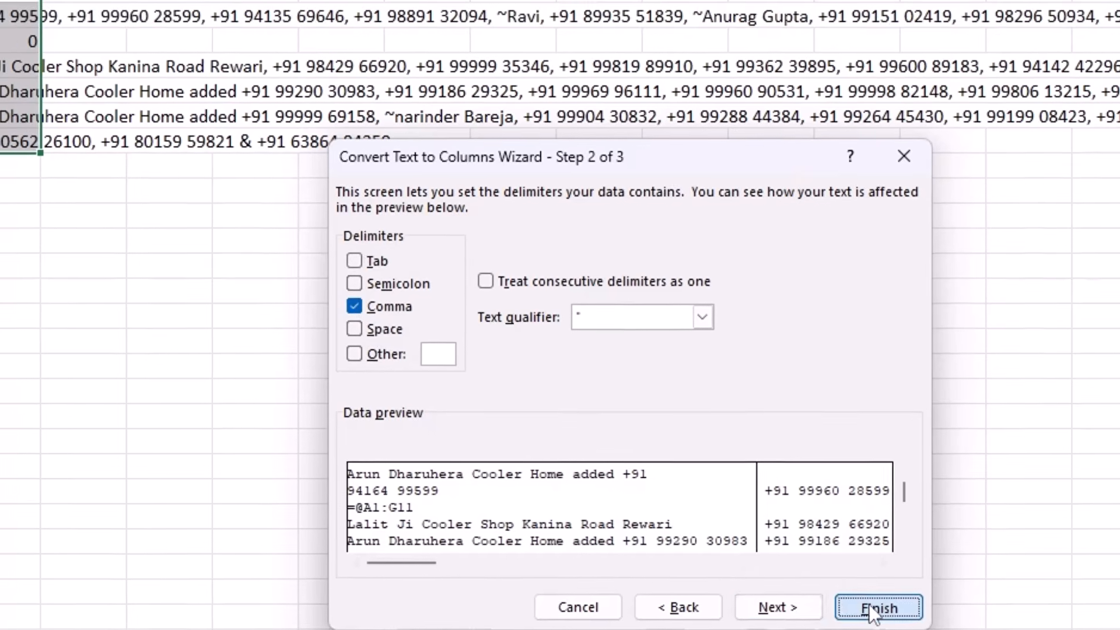
pyautogui.click(865, 588)
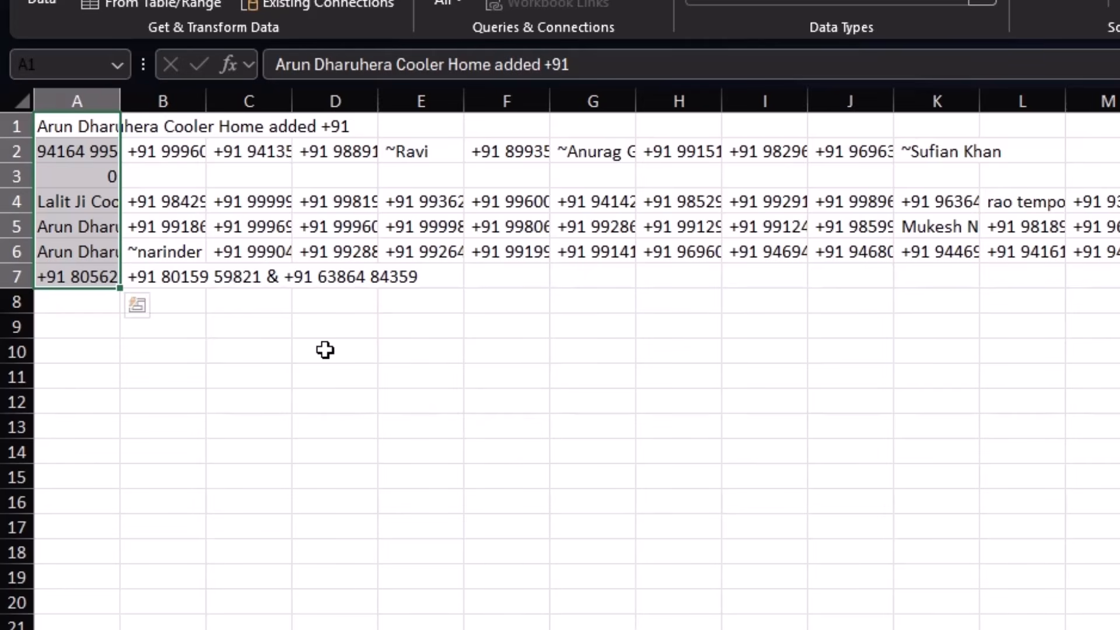
pyautogui.click(79, 202)
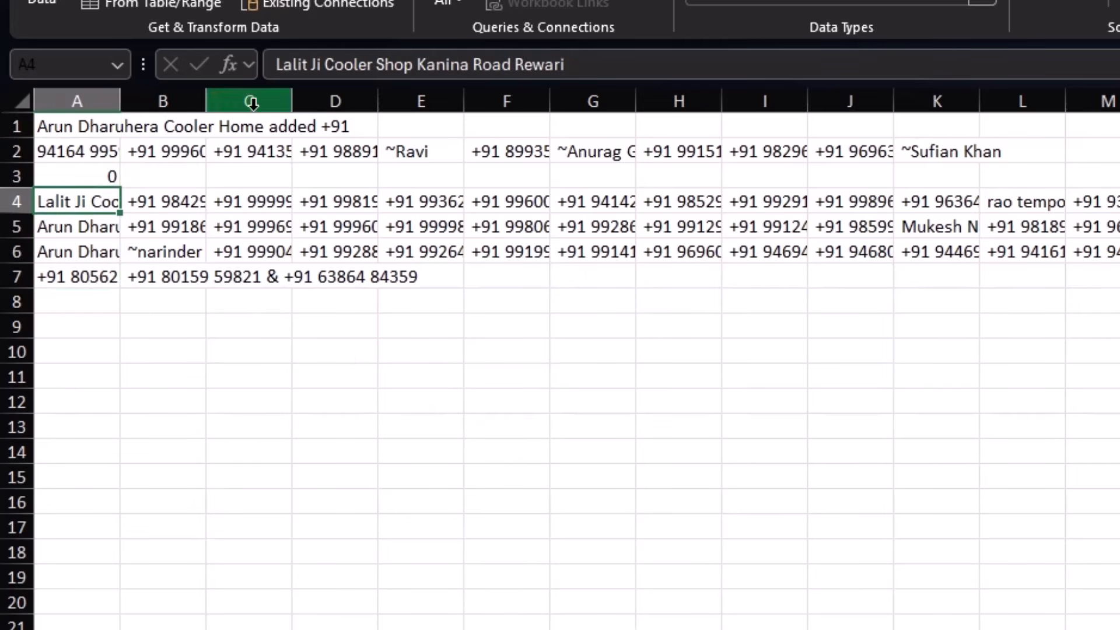
pyautogui.click(172, 198)
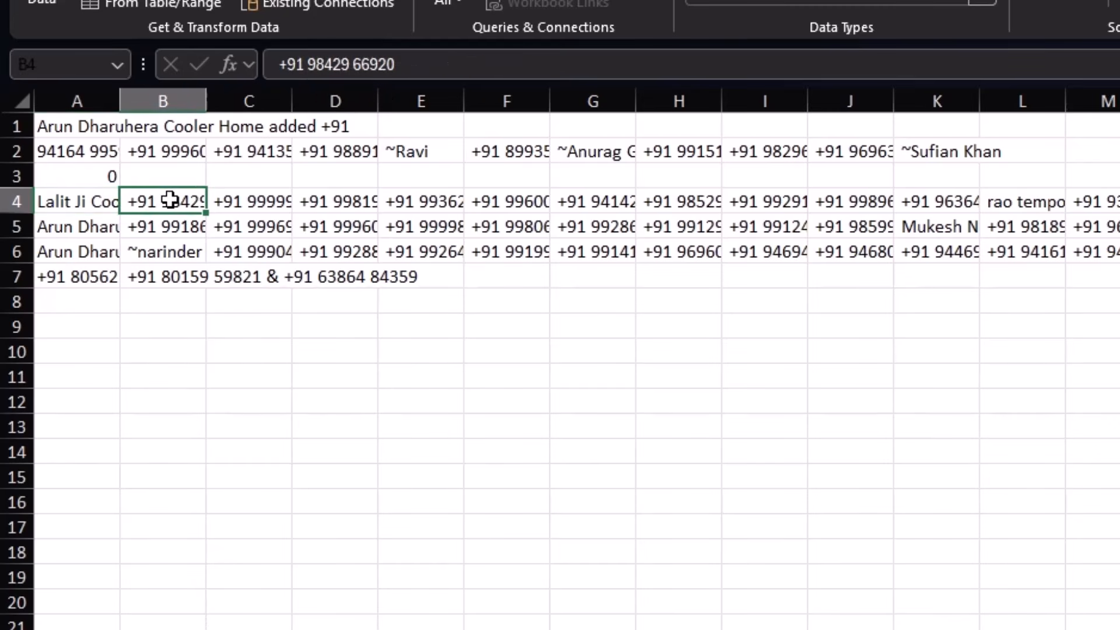
pyautogui.click(261, 196)
pyautogui.click(331, 203)
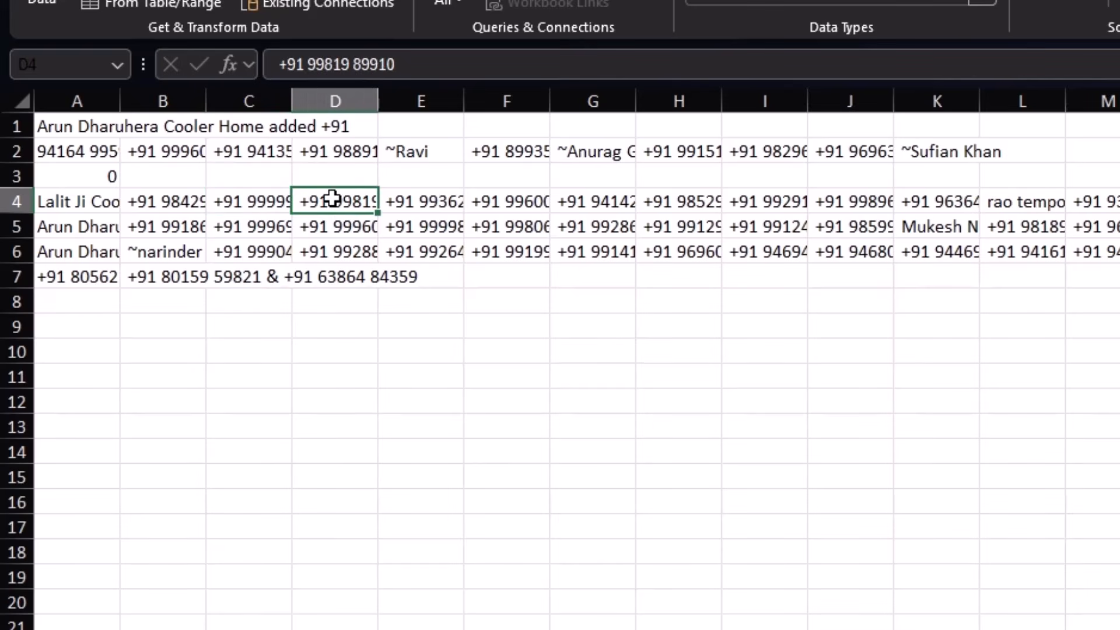
pyautogui.click(443, 207)
pyautogui.click(501, 208)
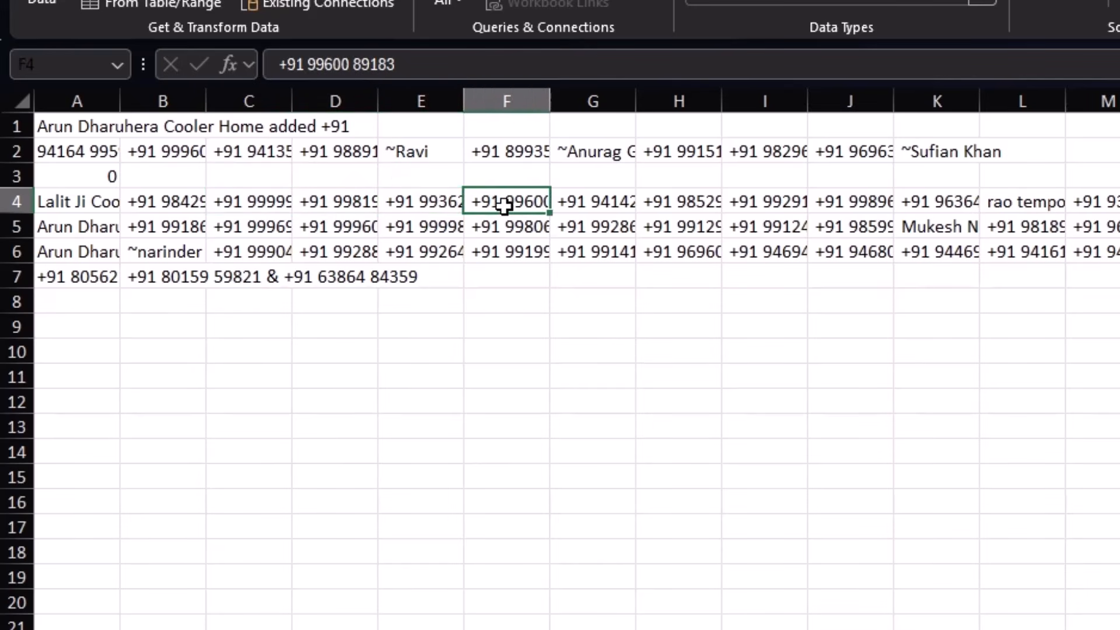
pyautogui.click(586, 208)
pyautogui.click(664, 204)
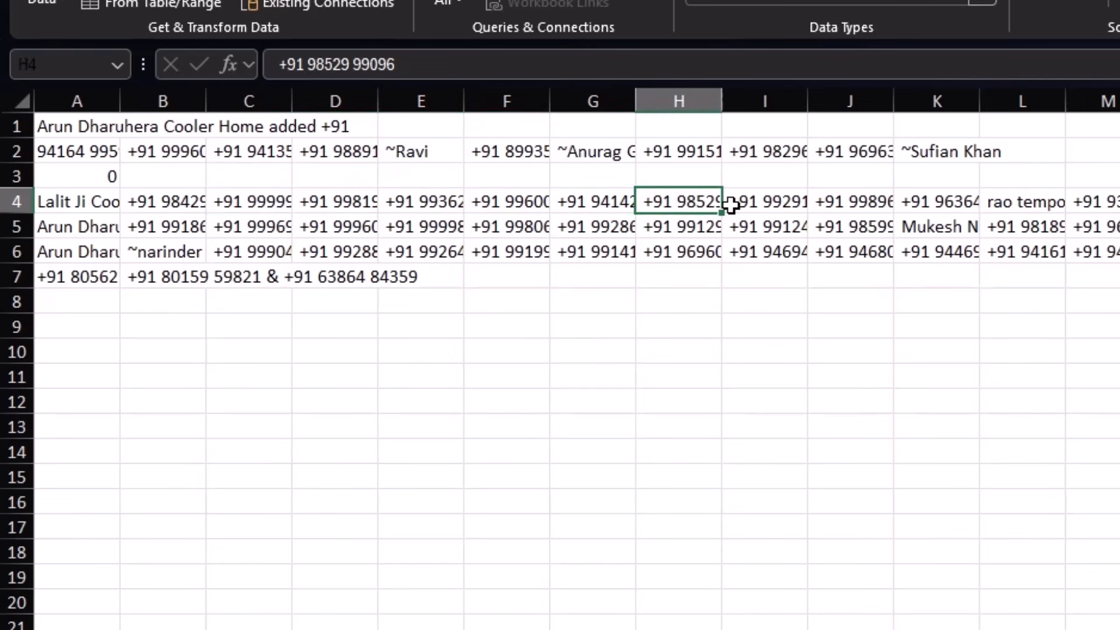
pyautogui.click(102, 125)
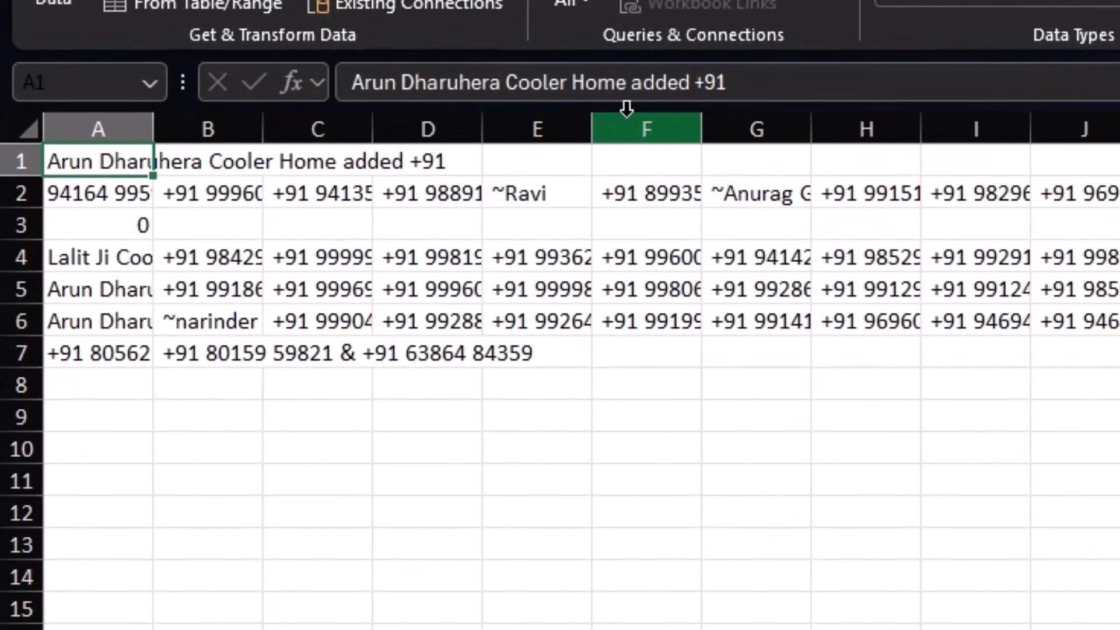
pyautogui.click(104, 195)
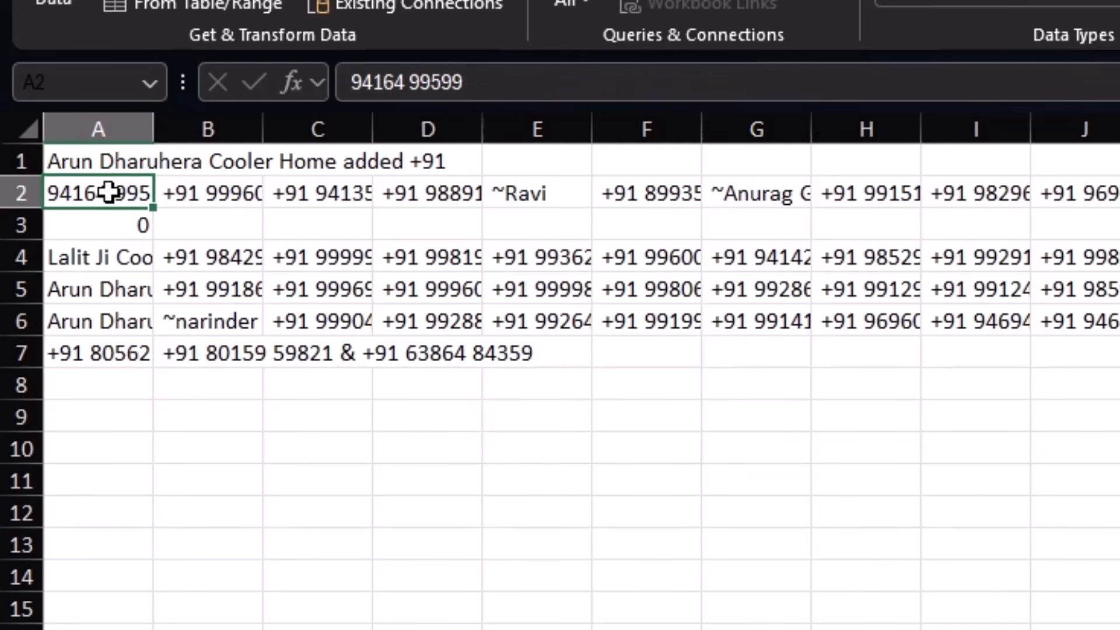
pyautogui.click(204, 182)
# Step: Copy row 2's entries A2:K2 and paste them transposed into column A from A1
pyautogui.moveTo(115, 185); pyautogui.dragTo(1119, 223)
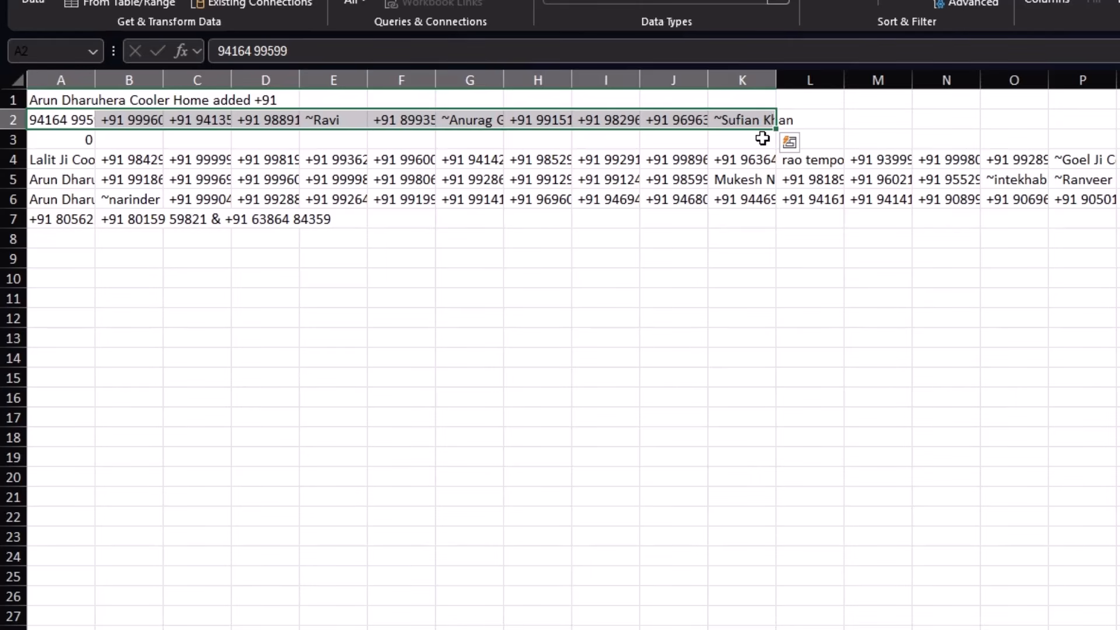
pyautogui.hotkey('ctrl', 'c')
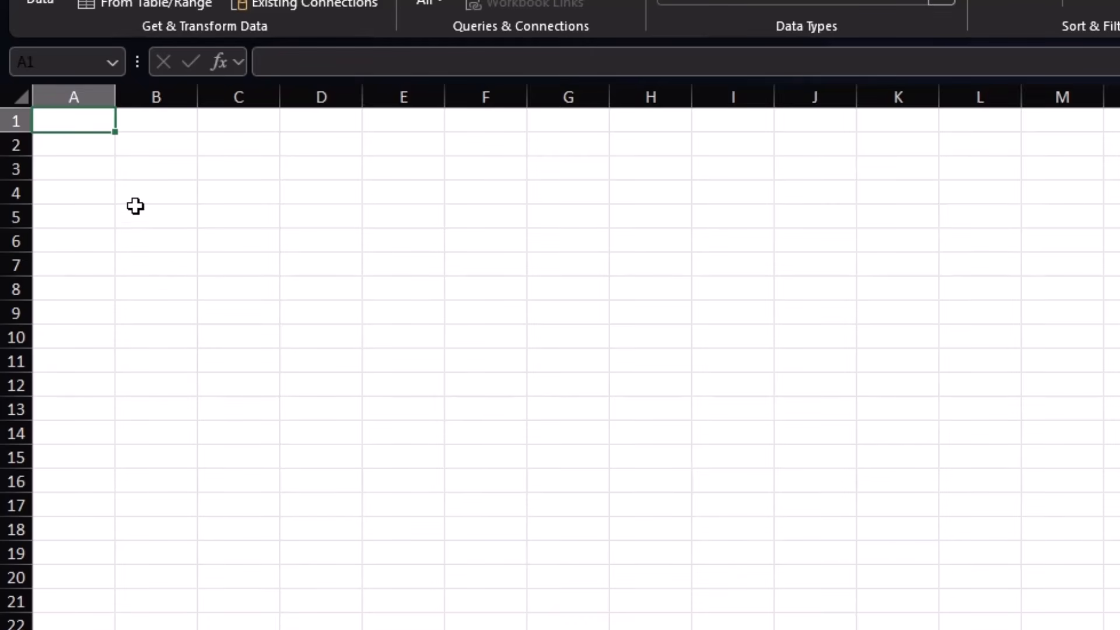
pyautogui.rightClick(82, 125)
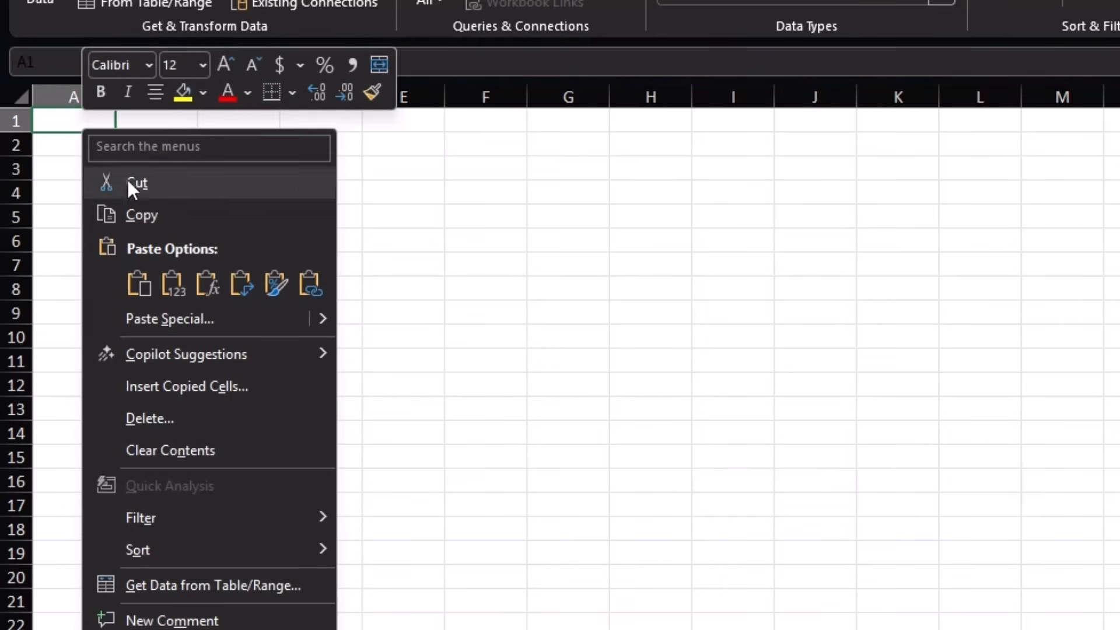
pyautogui.click(174, 318)
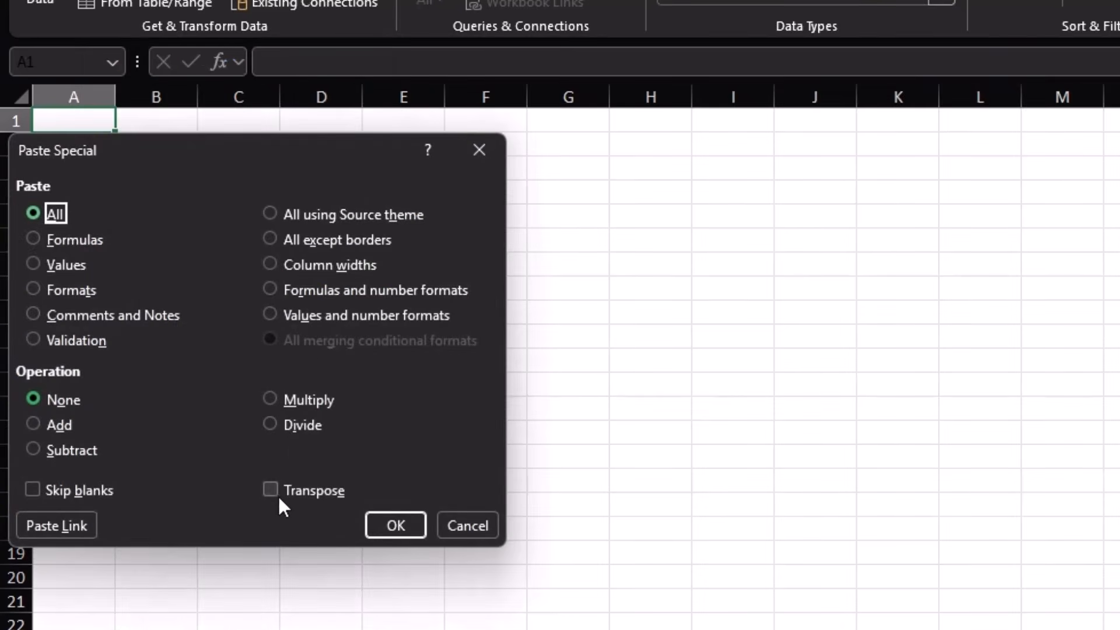
pyautogui.click(271, 490)
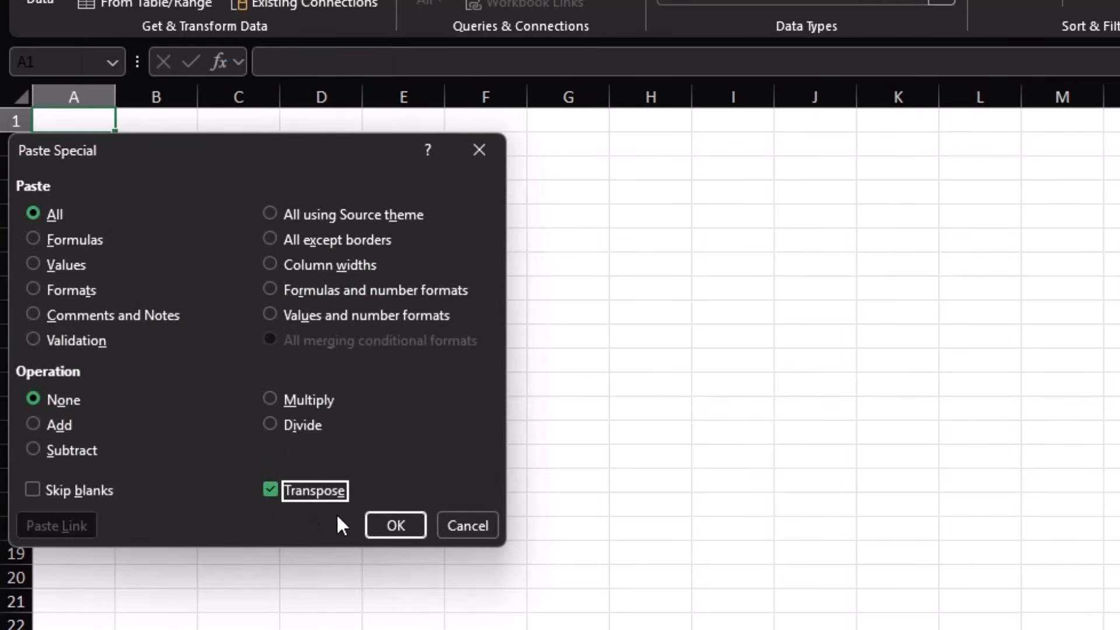
pyautogui.click(380, 522)
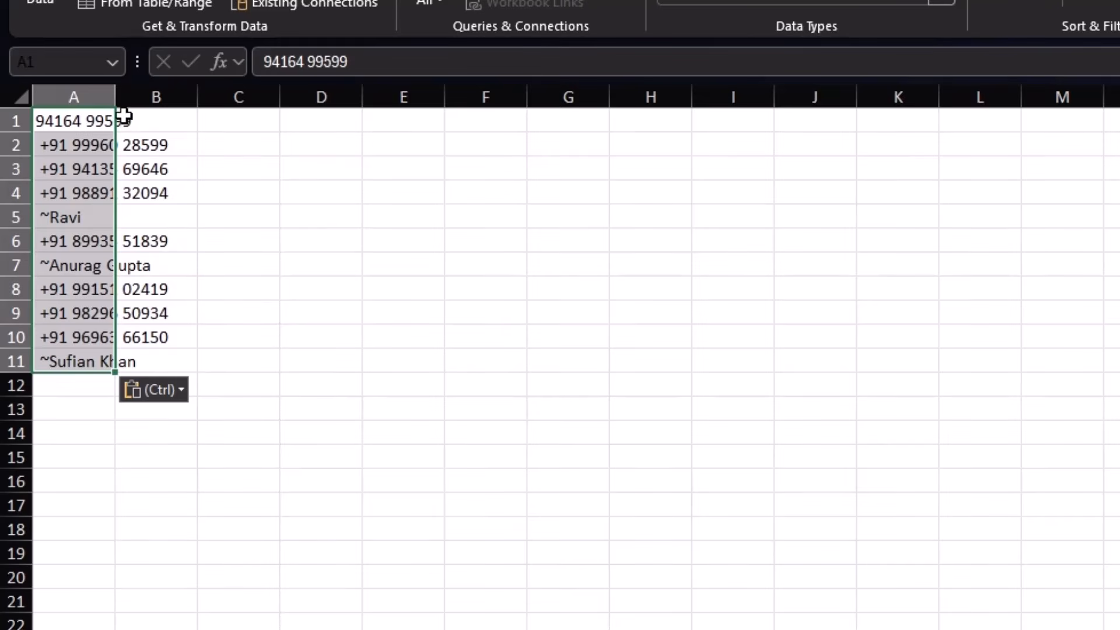
# Step: Copy row 4's entries and paste them transposed into column A starting at A12
pyautogui.click(73, 385)
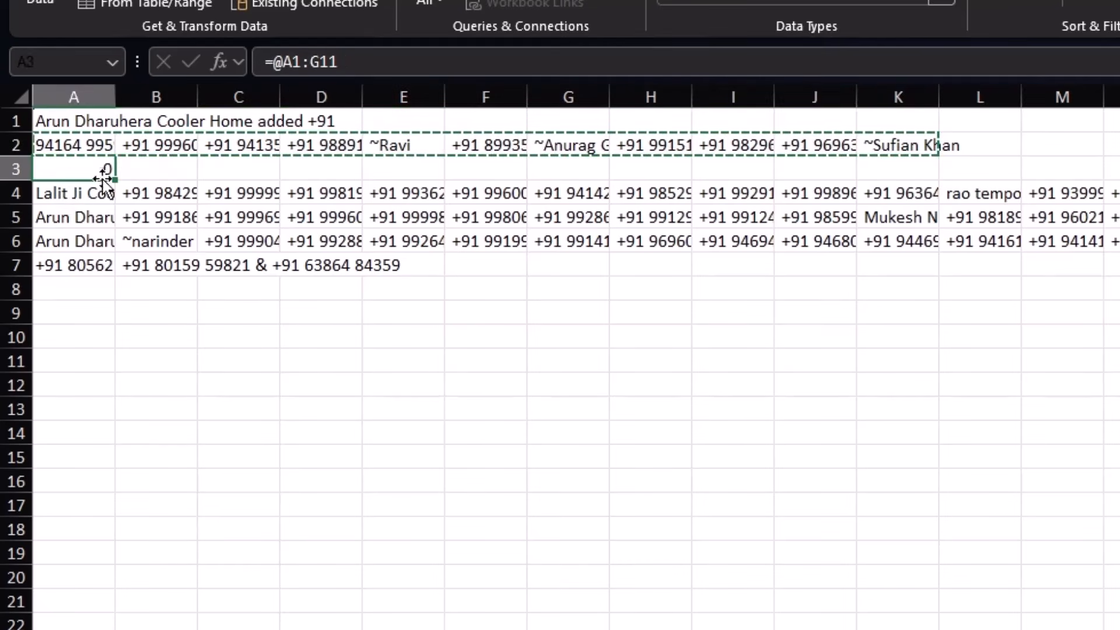
pyautogui.click(73, 195)
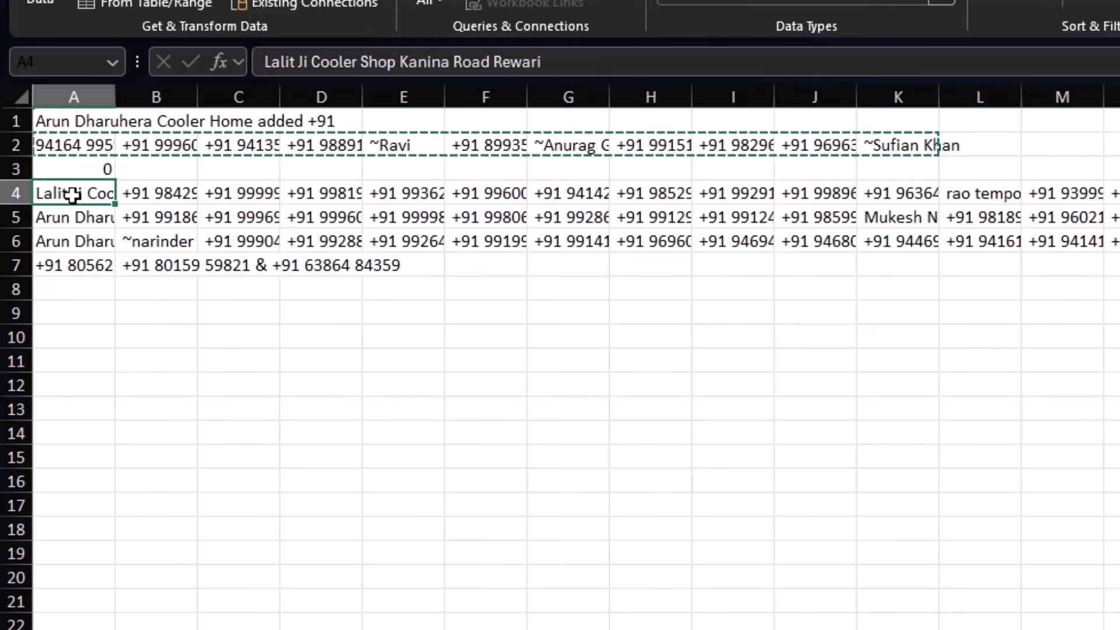
pyautogui.hotkey('ctrl', 'shift', 'Right')
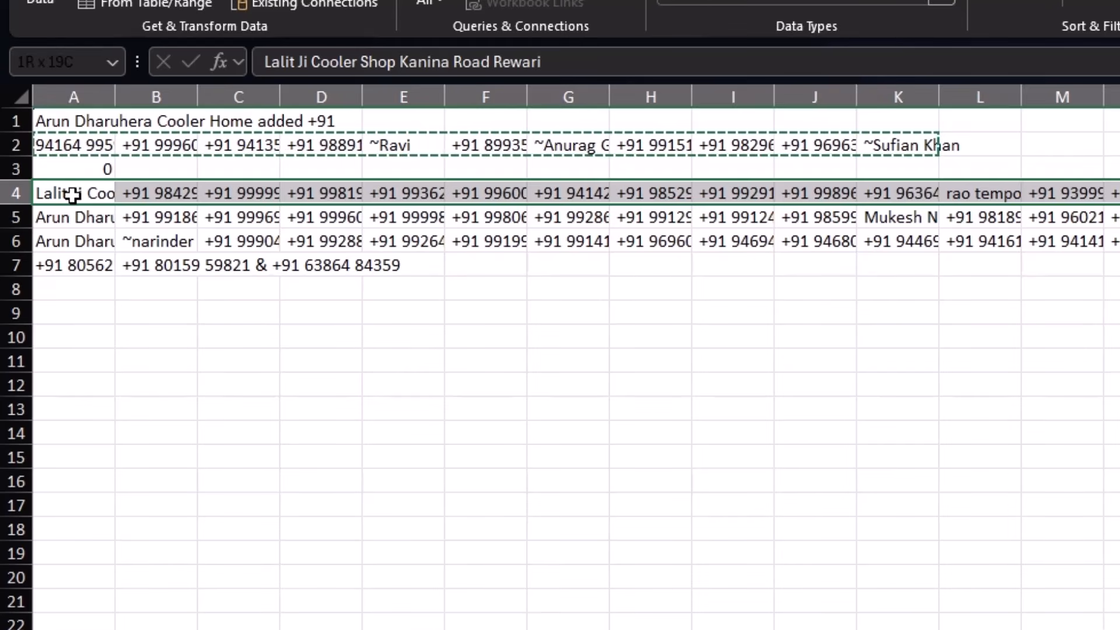
pyautogui.hotkey('ctrl', 'c')
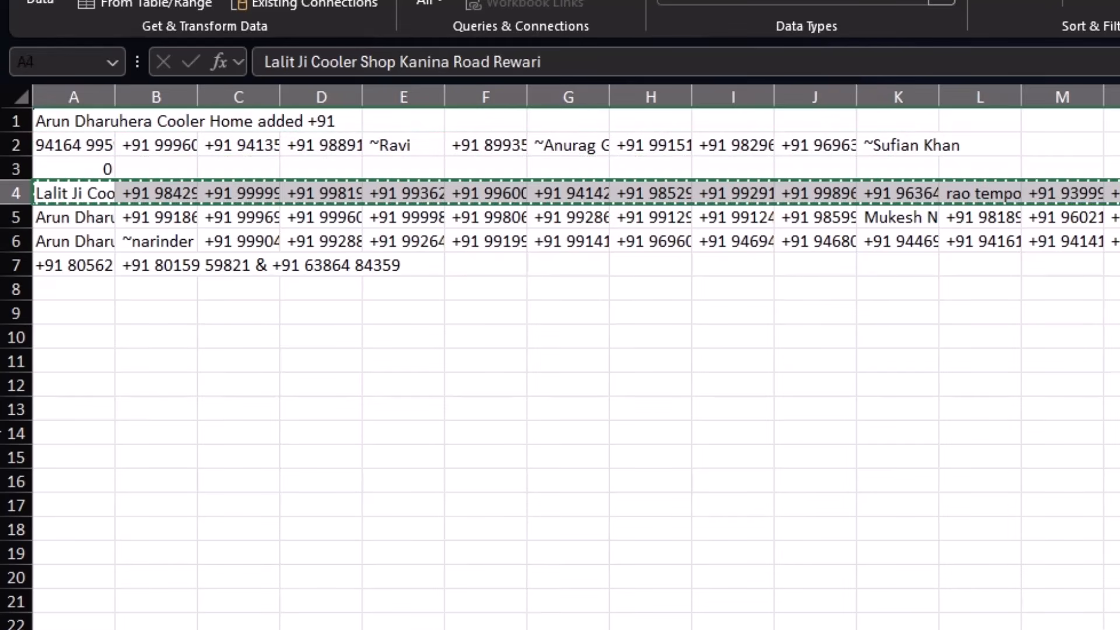
pyautogui.hotkey('ctrl', 'pagedown')
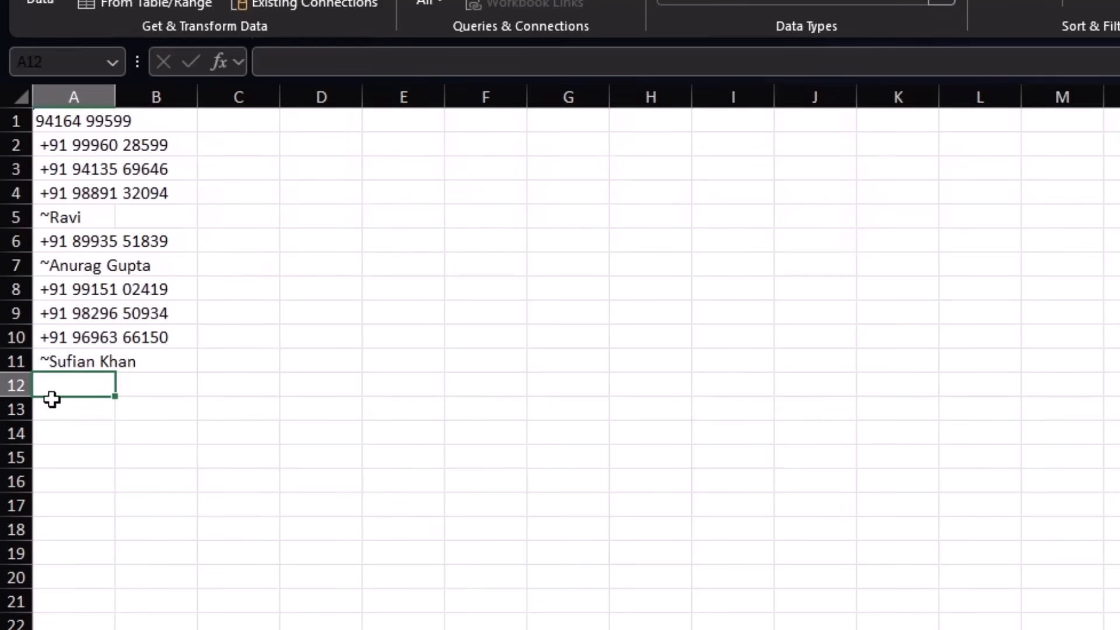
pyautogui.rightClick(69, 380)
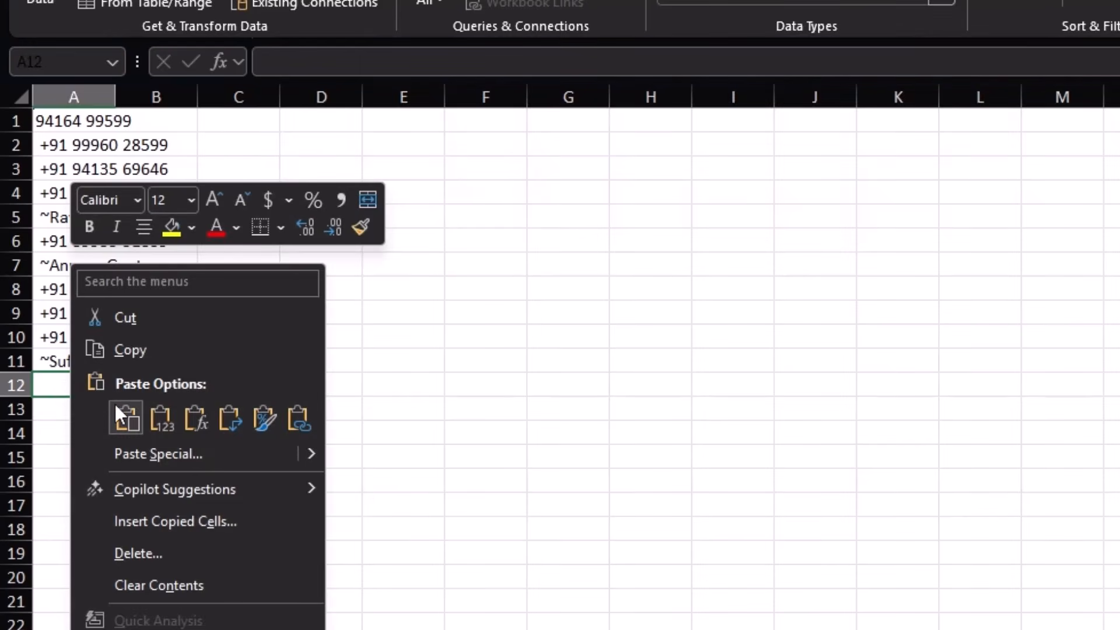
pyautogui.click(156, 454)
pyautogui.click(76, 401)
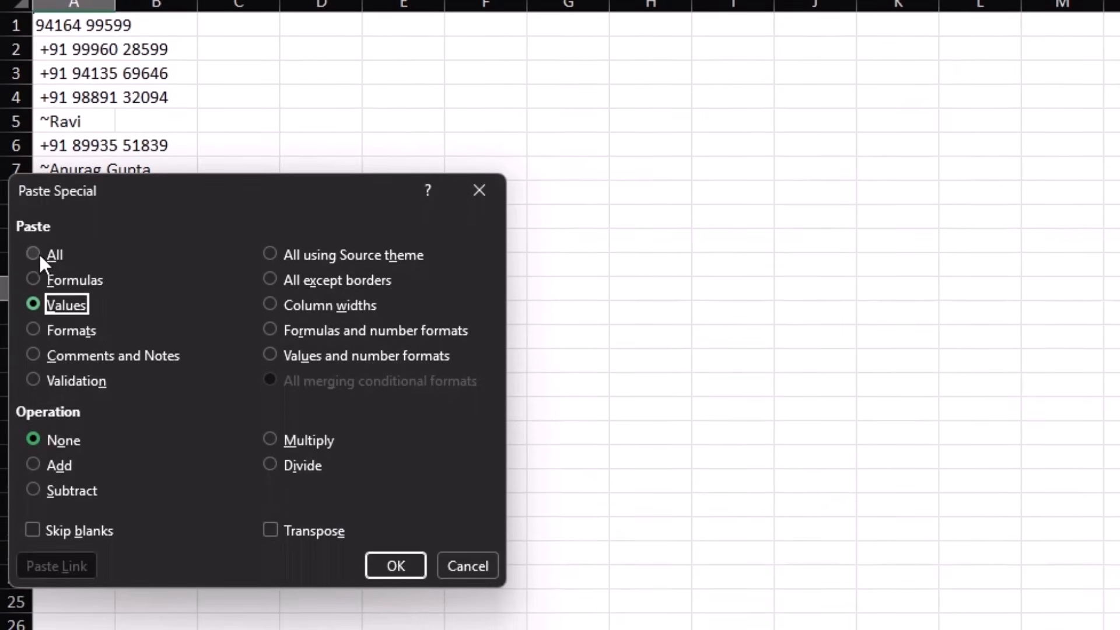
pyautogui.click(52, 350)
pyautogui.click(271, 528)
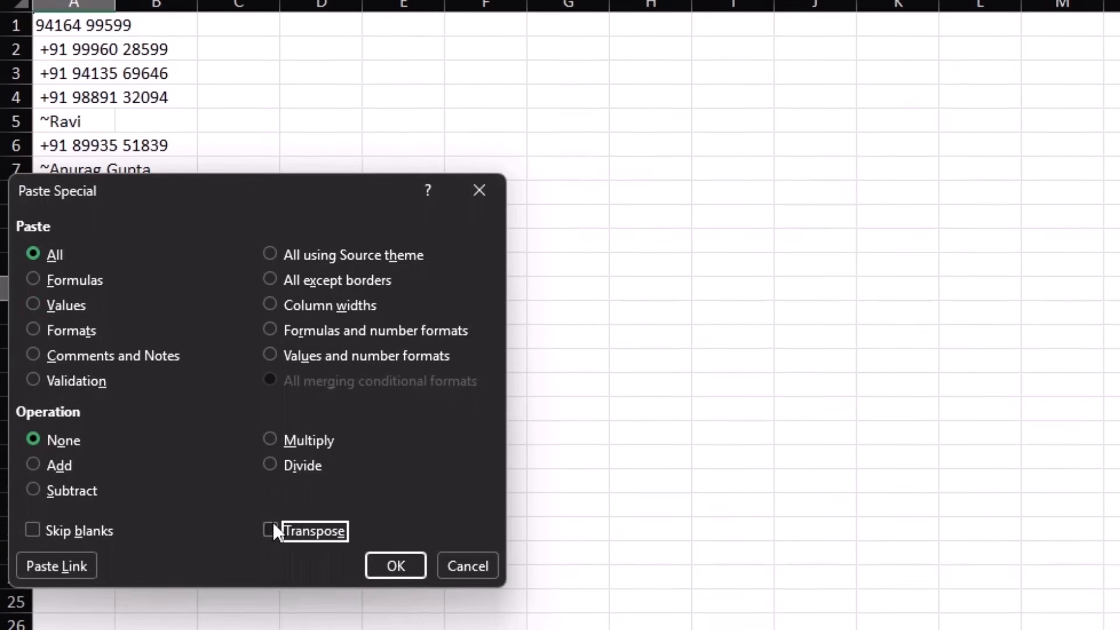
pyautogui.click(385, 565)
pyautogui.scroll(-2, 255, 612)
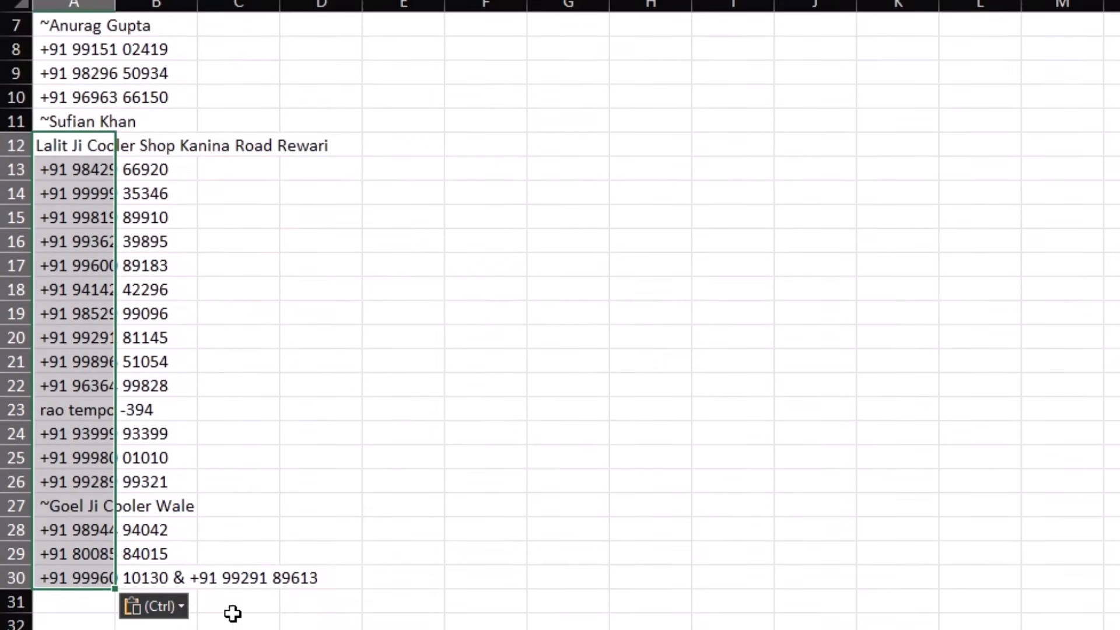
pyautogui.click(91, 599)
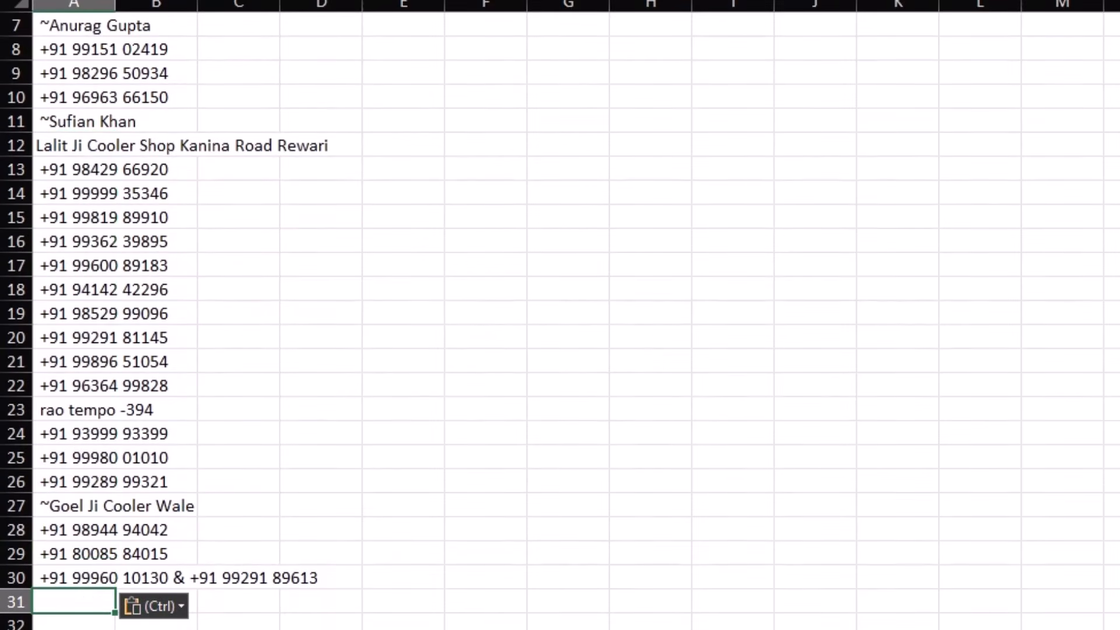
pyautogui.scroll(2, 175, 613)
# Step: Copy row 5's entries from A5 rightward and bring them to the column sheet below row 30
pyautogui.click(68, 122)
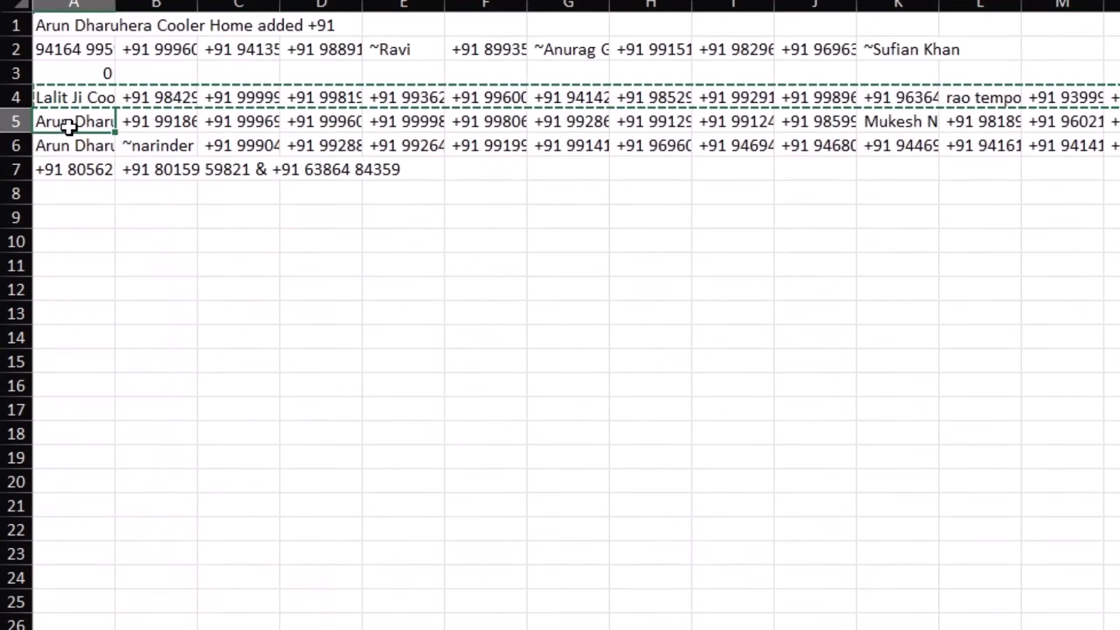
pyautogui.hotkey('ctrl', 'shift', 'Right')
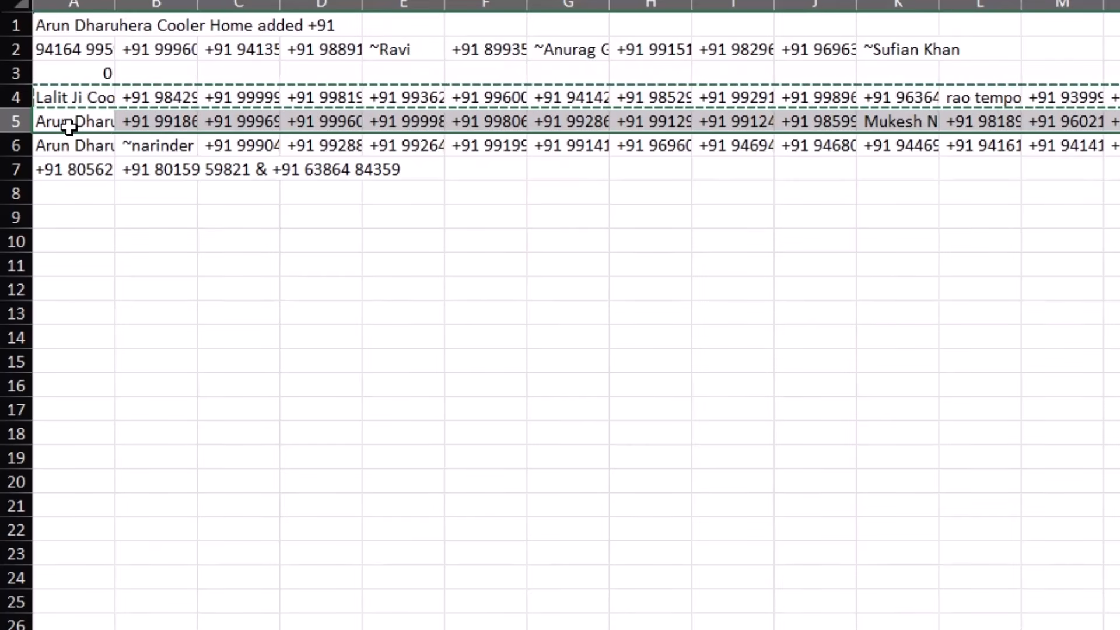
pyautogui.hotkey('ctrl', 'c')
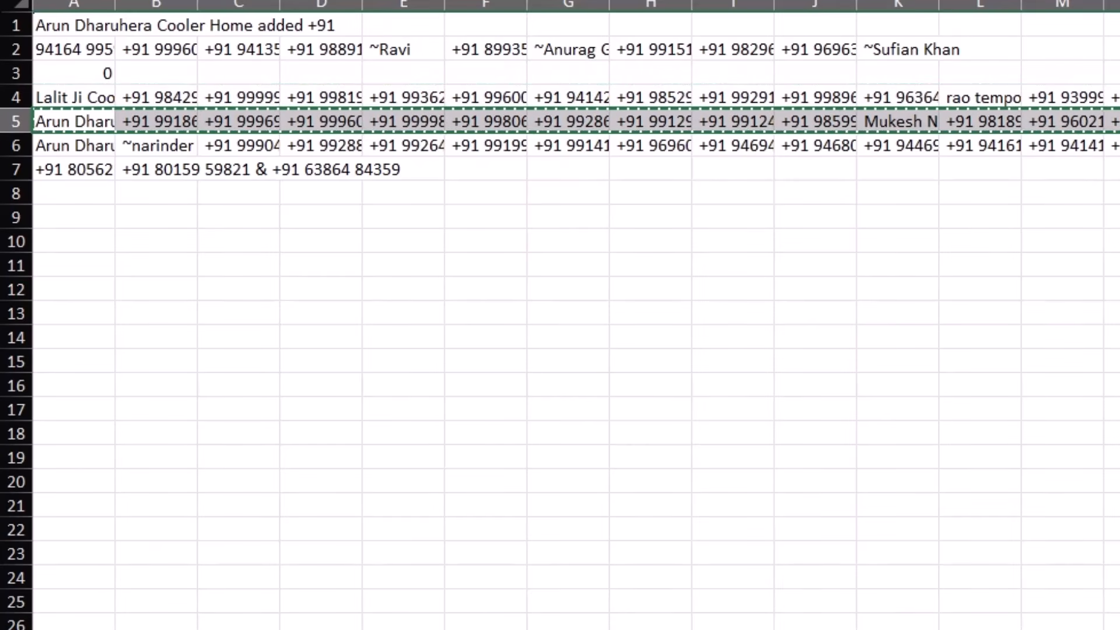
pyautogui.hotkey('ctrl', 'pagedown')
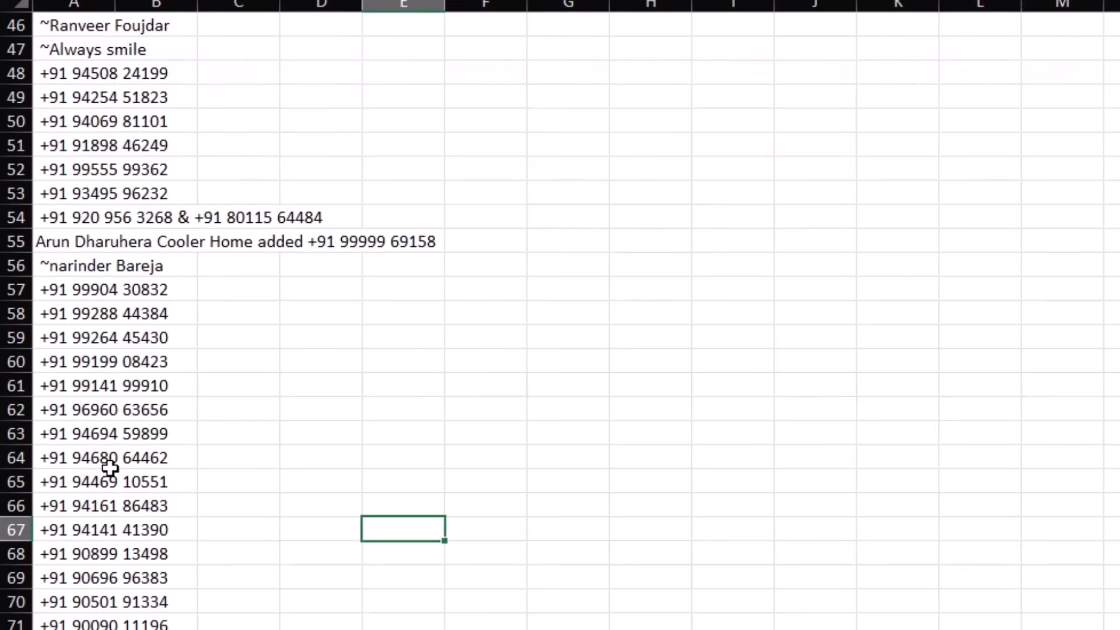
pyautogui.click(109, 467)
pyautogui.scroll(5, 110, 469)
pyautogui.scroll(6, 111, 469)
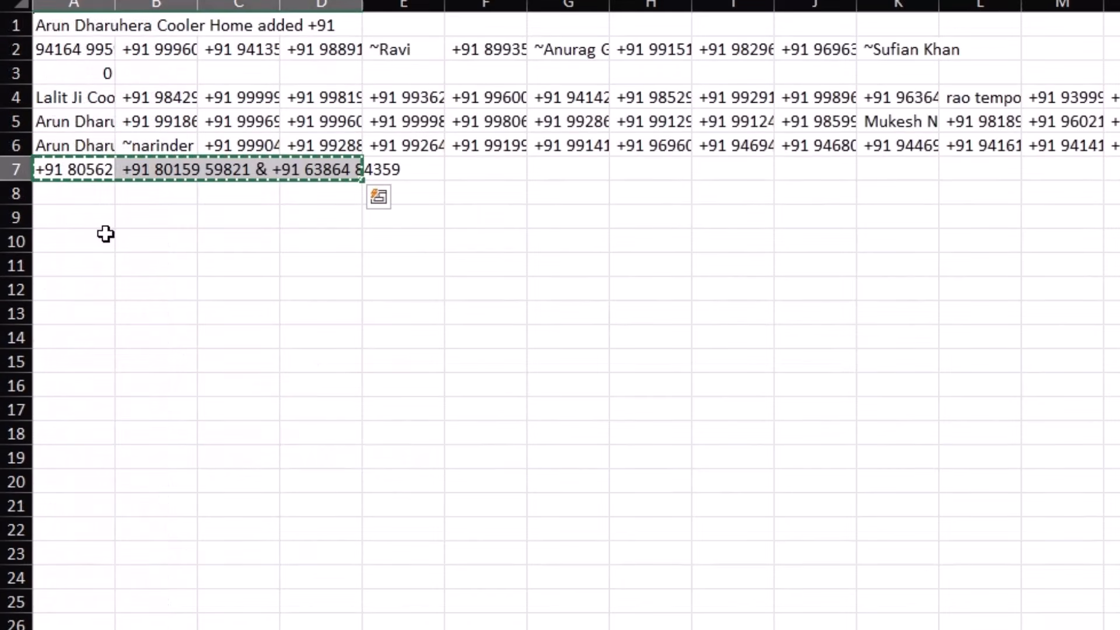
pyautogui.click(93, 56)
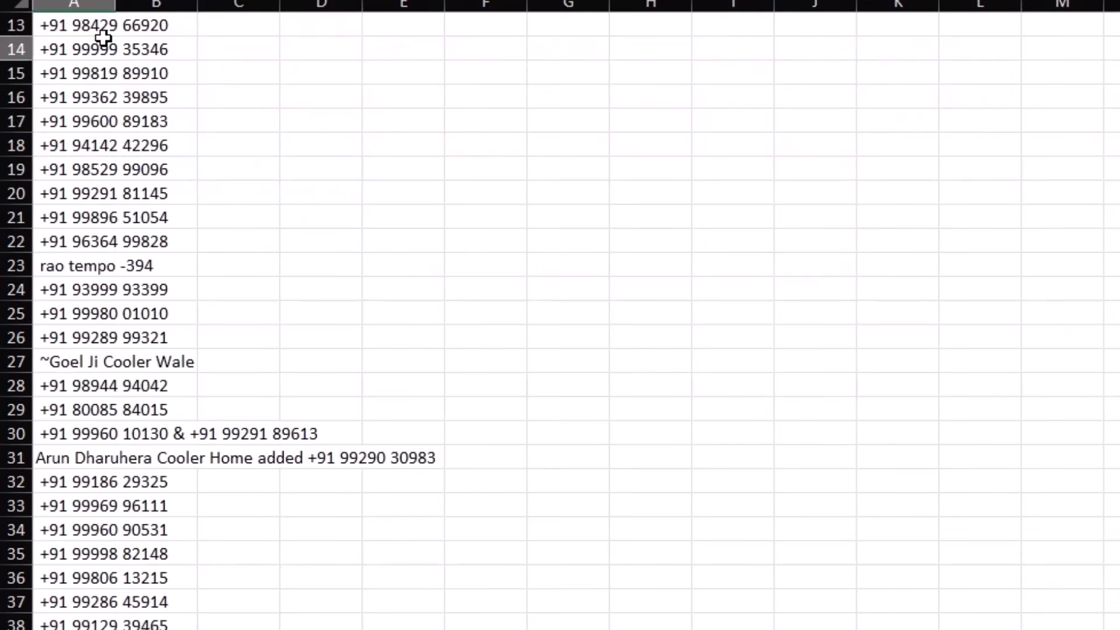
# Step: AutoFit column A, then check the name rows at A27 and A31
pyautogui.moveTo(99, 44); pyautogui.dragTo(96, 622)
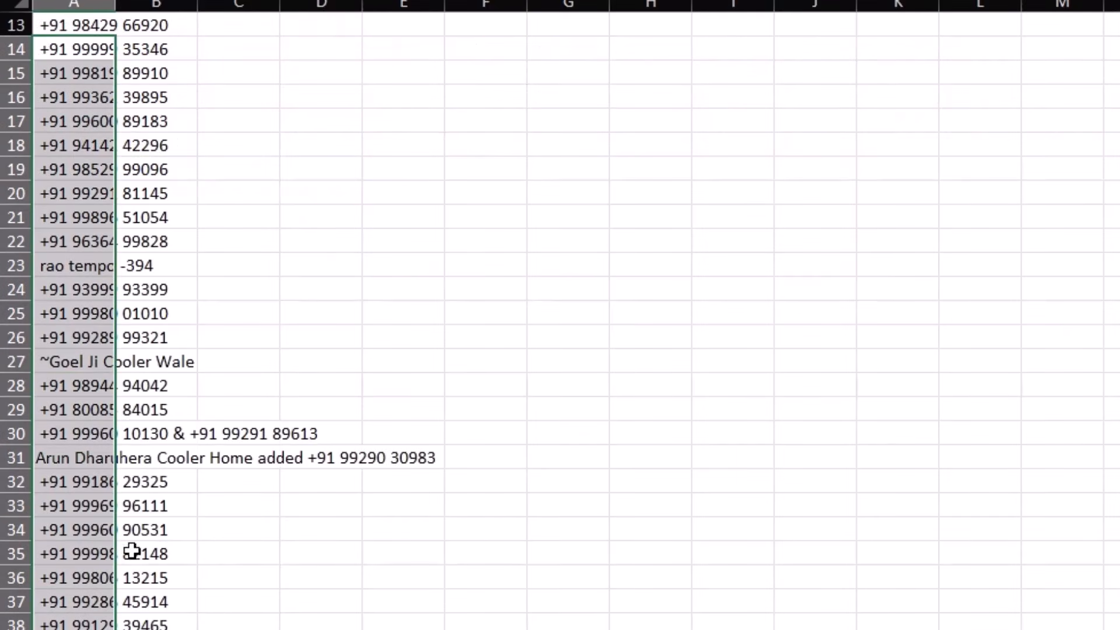
pyautogui.doubleClick(115, 5)
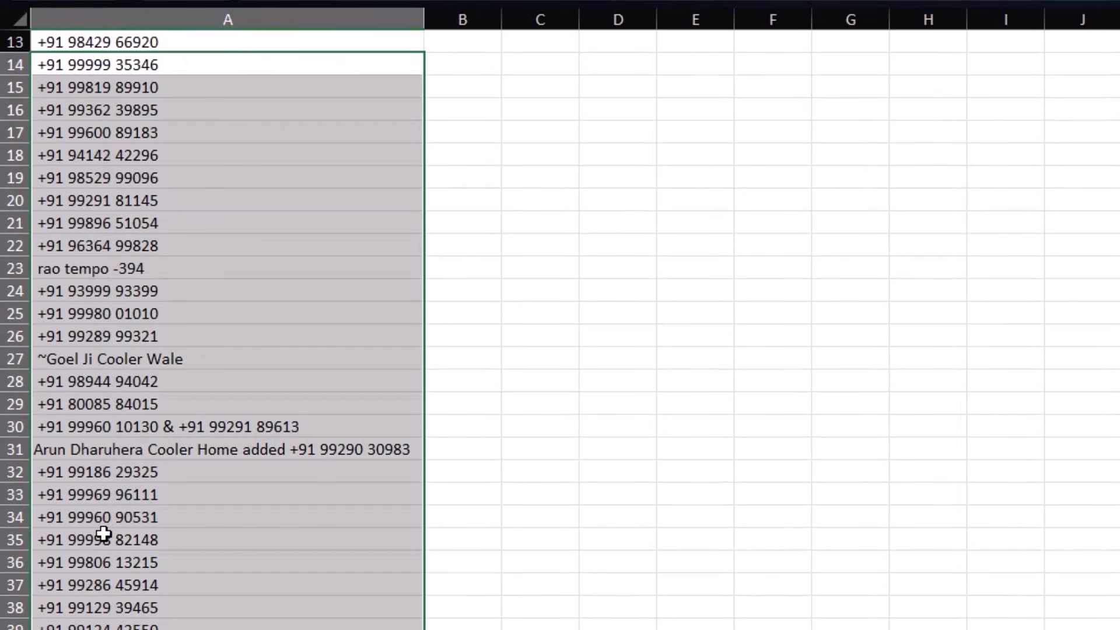
pyautogui.click(104, 358)
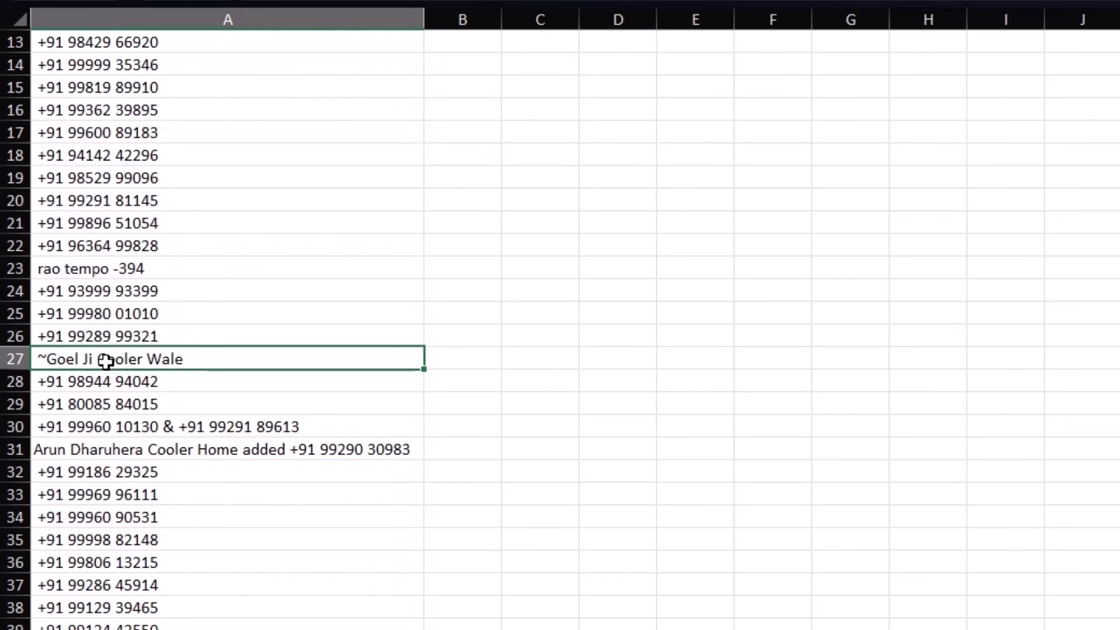
pyautogui.click(114, 454)
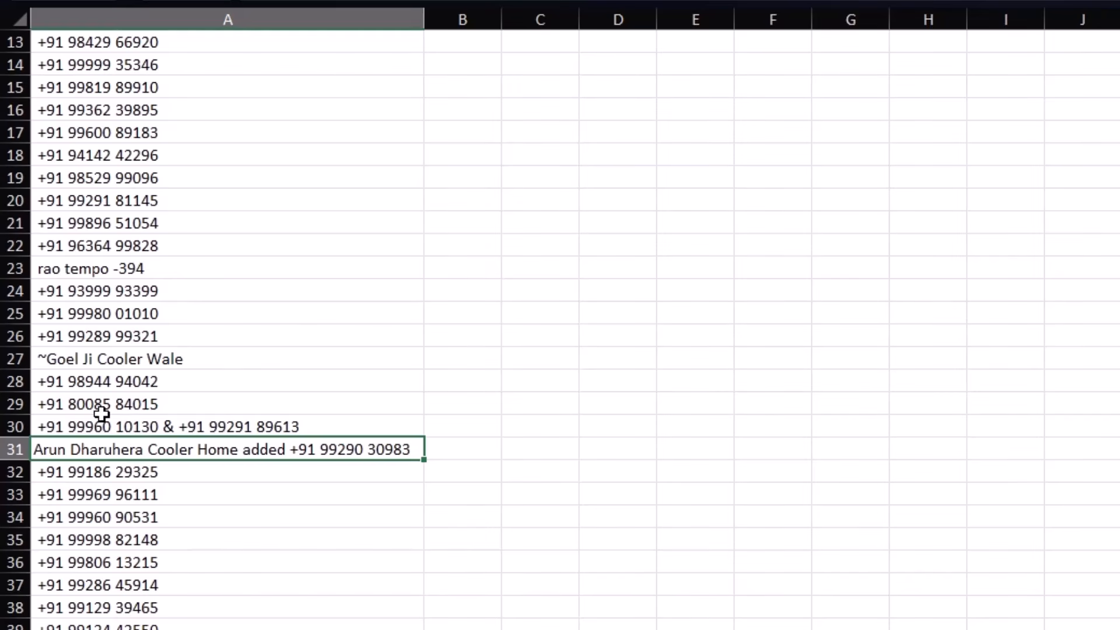
# Step: Scroll through the list reviewing the shop-name row A41 and mixed entry A31
pyautogui.scroll(4, 187, 500)
pyautogui.scroll(-2, 188, 500)
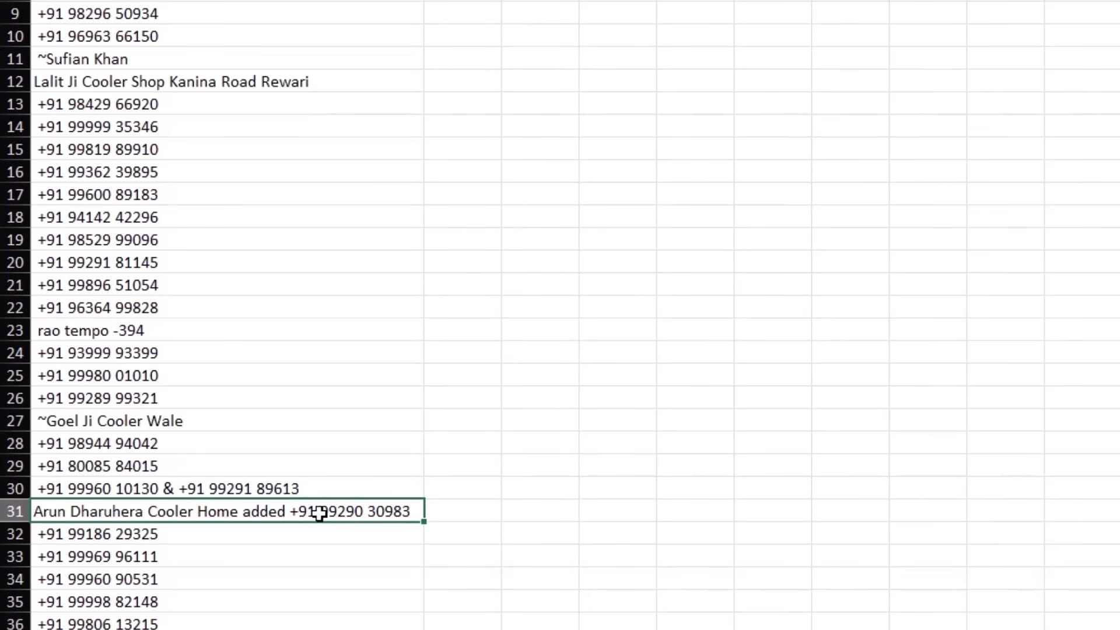
pyautogui.scroll(-4, 322, 509)
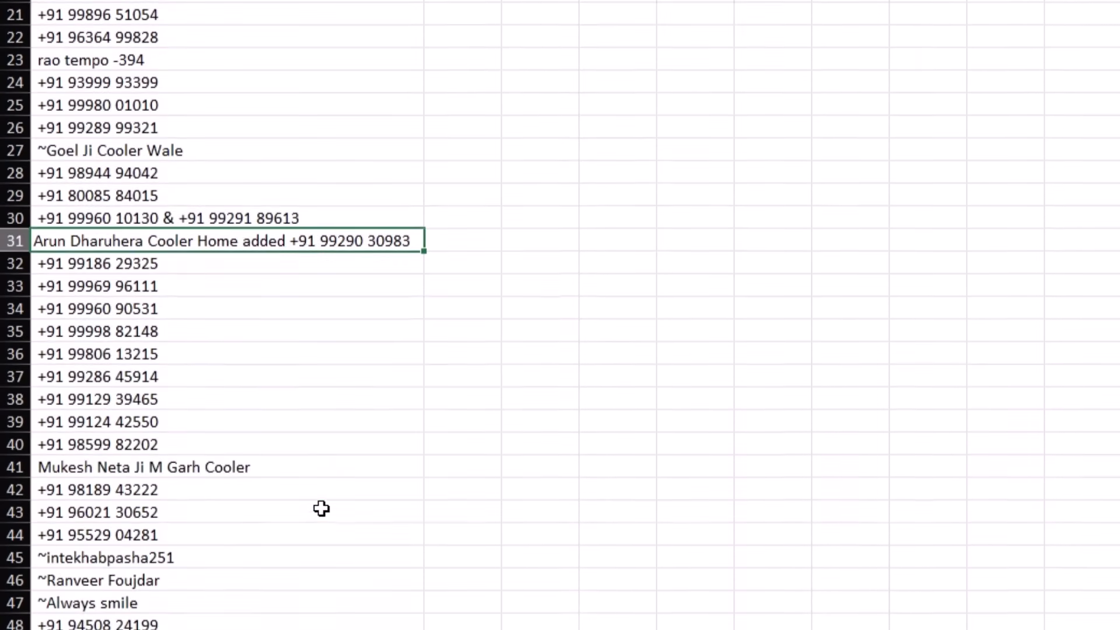
pyautogui.click(202, 470)
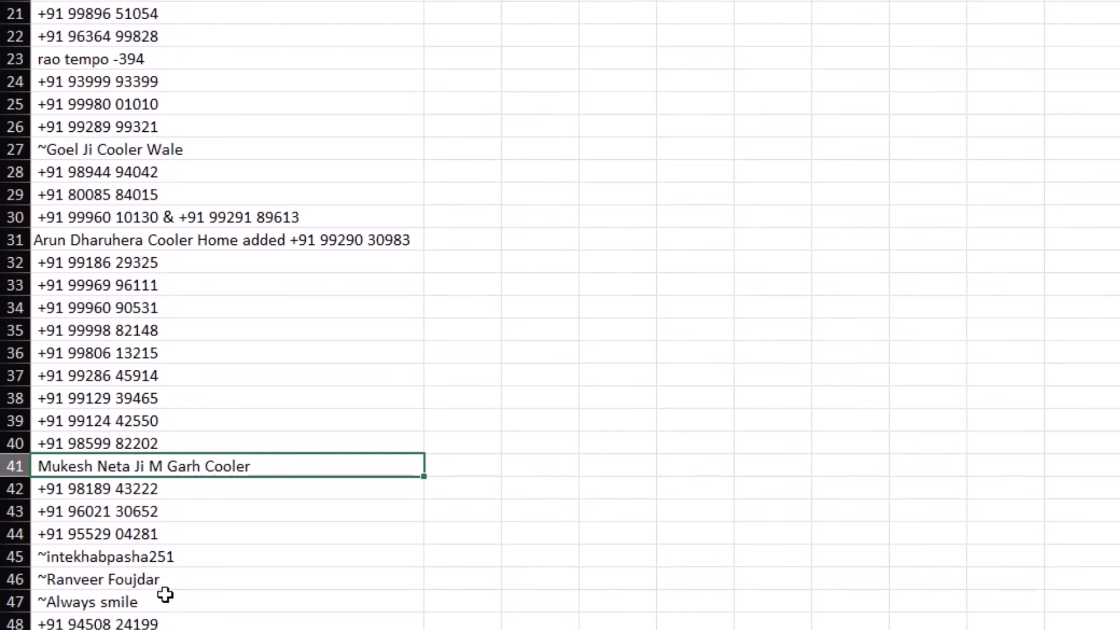
pyautogui.click(242, 241)
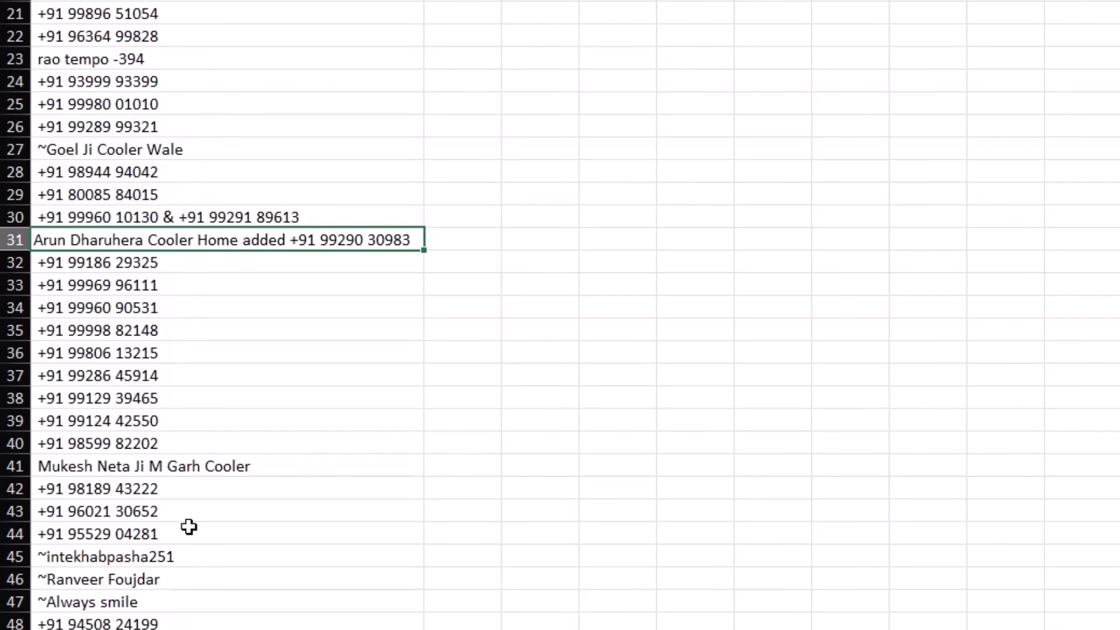
pyautogui.scroll(-6, 188, 527)
pyautogui.scroll(7, 188, 527)
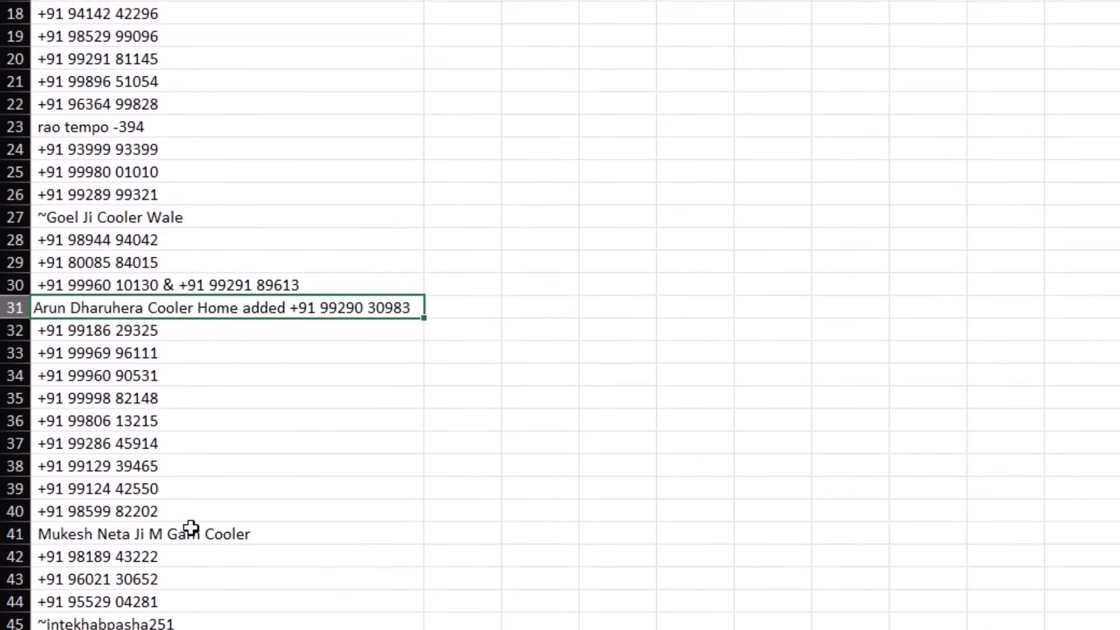
pyautogui.scroll(5, 195, 520)
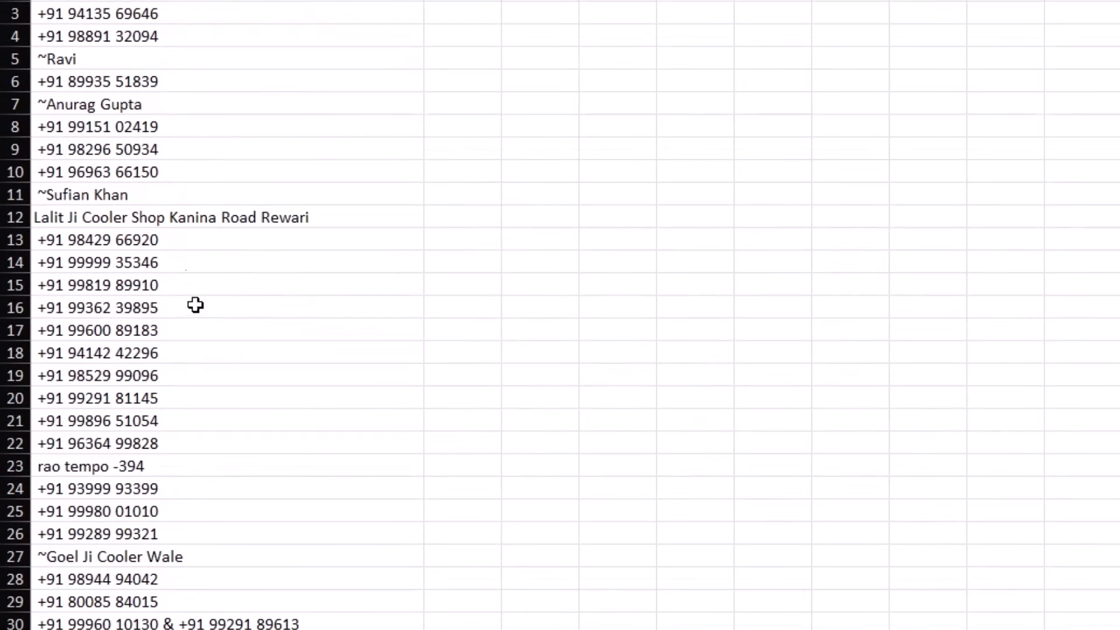
# Step: Select column A's data from A1 down and split it with Text to Columns using '+' instead of comma
pyautogui.click(180, 38)
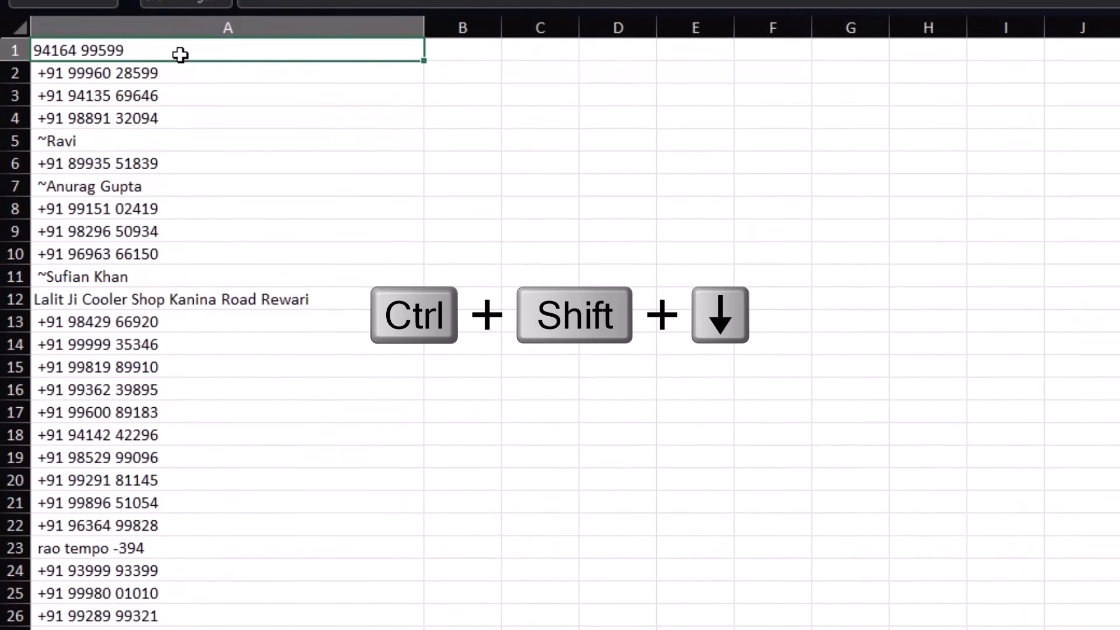
pyautogui.hotkey('ctrl', 'shift', 'Down')
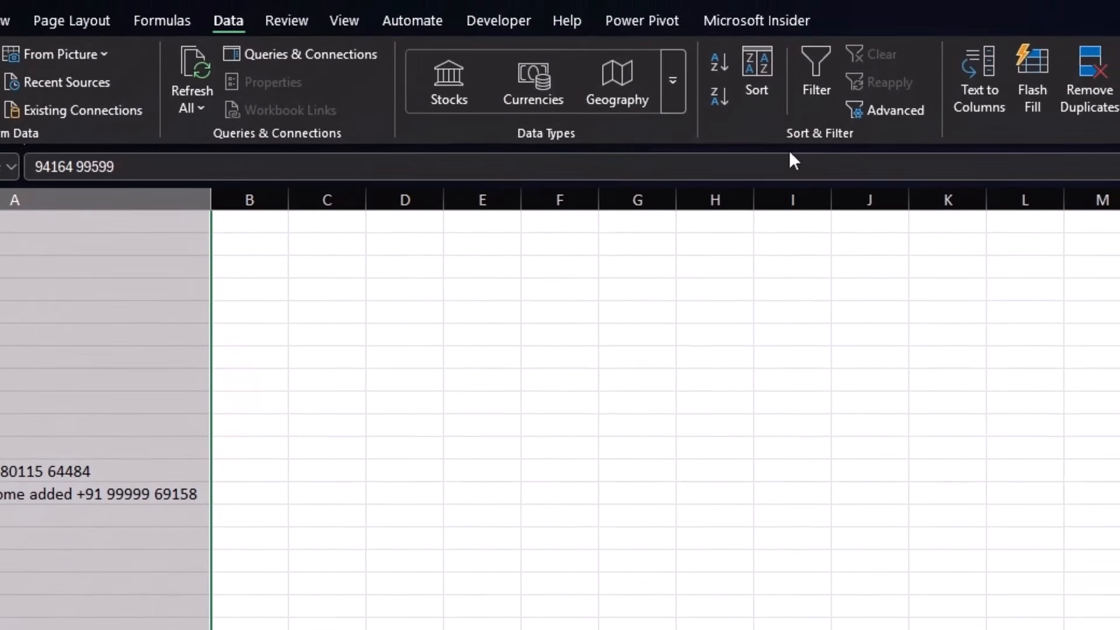
pyautogui.click(976, 110)
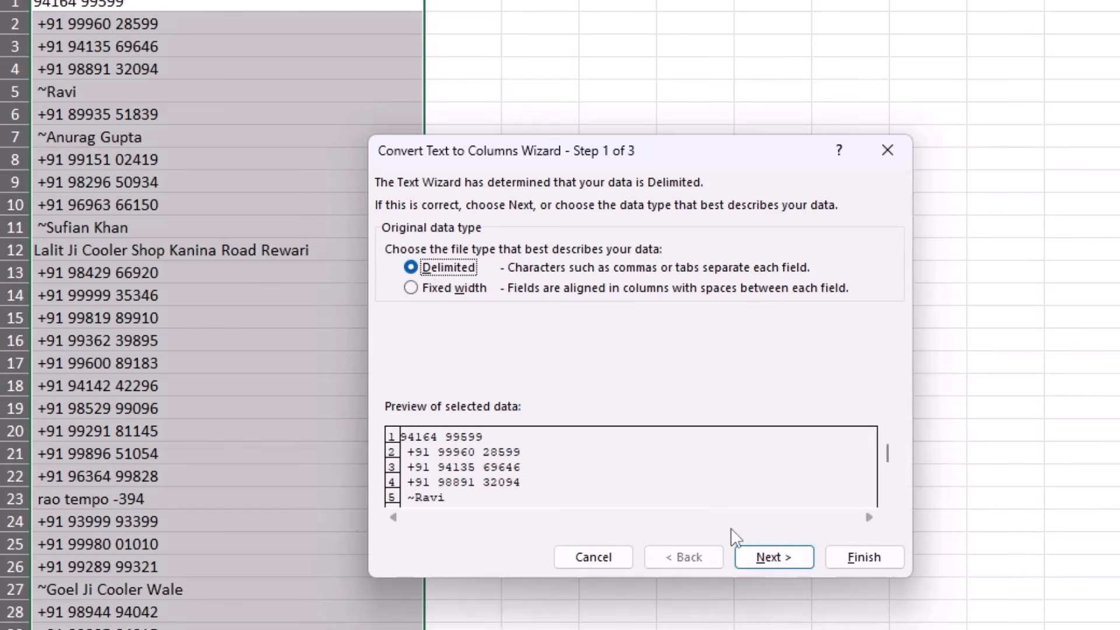
pyautogui.click(768, 558)
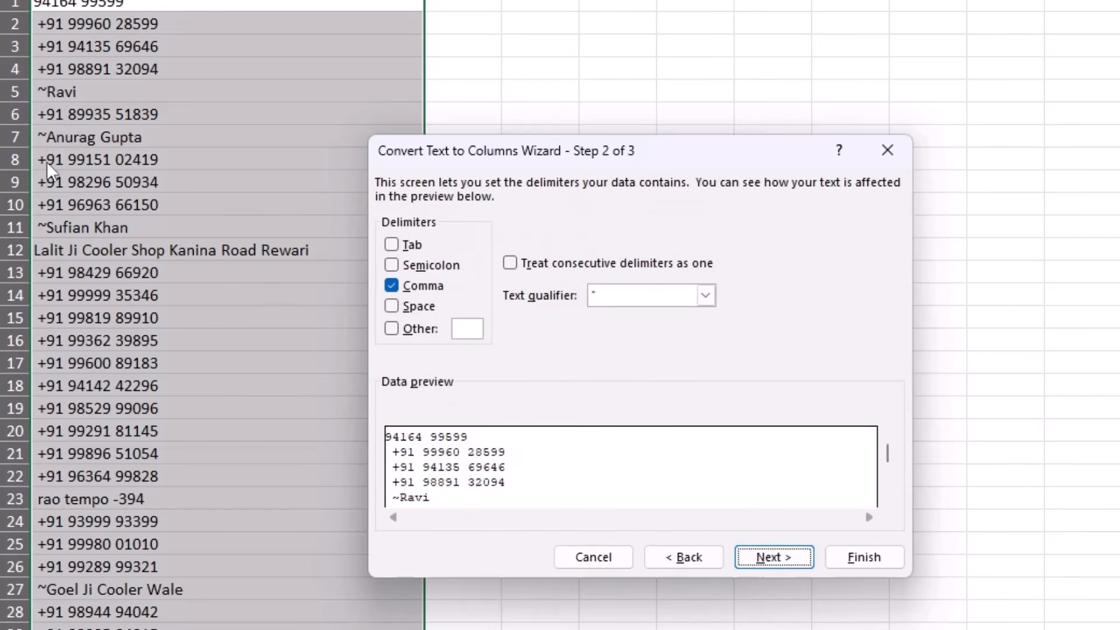
pyautogui.click(392, 287)
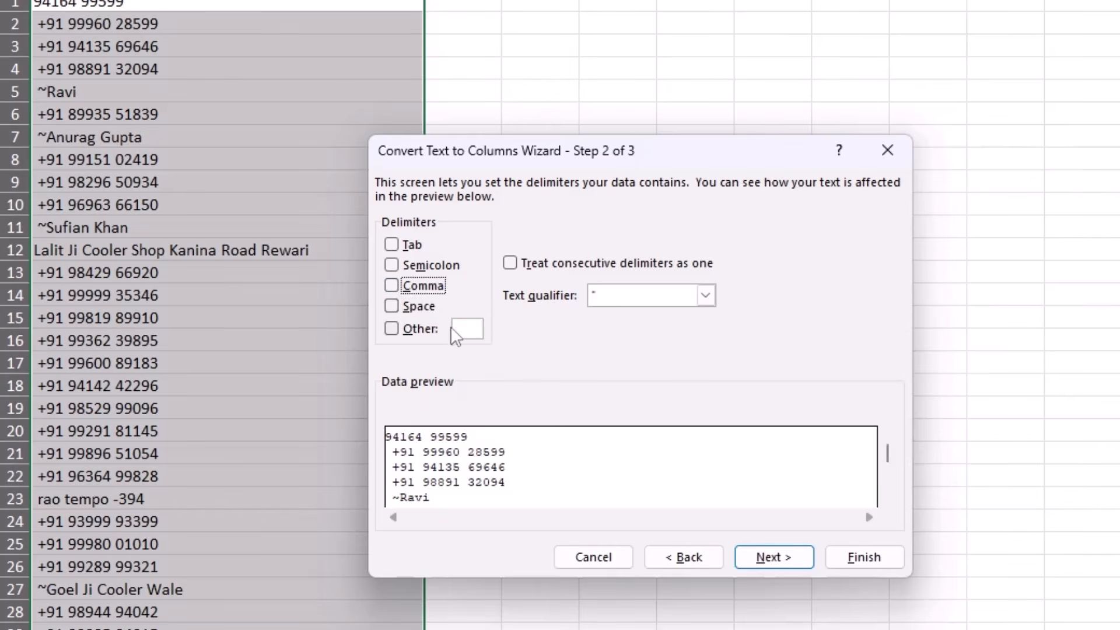
pyautogui.click(470, 332)
pyautogui.write('+')
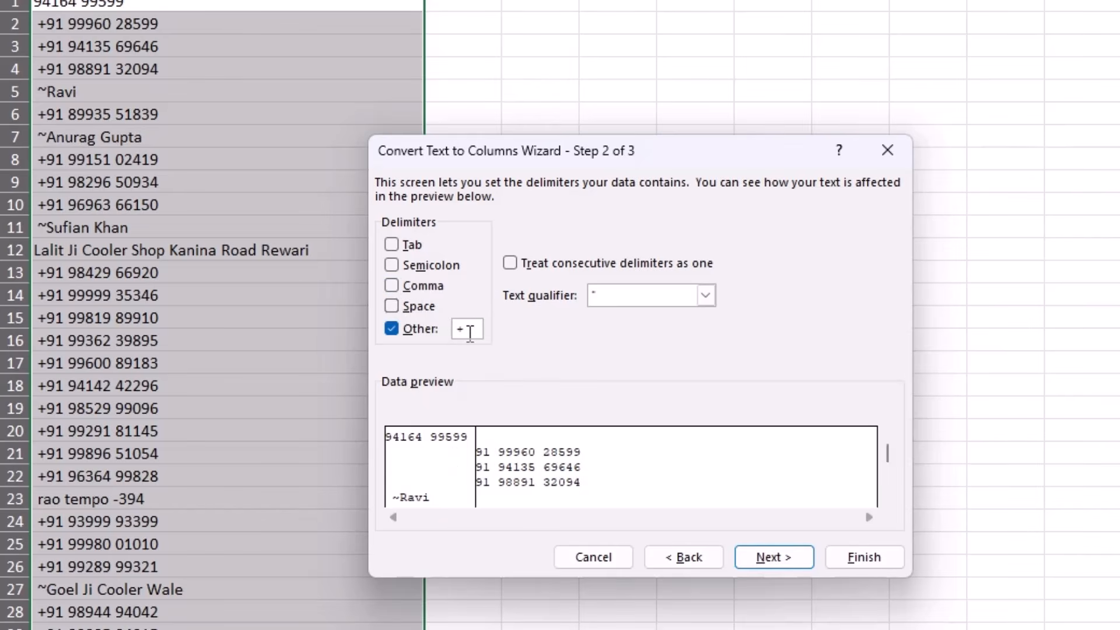
pyautogui.click(791, 558)
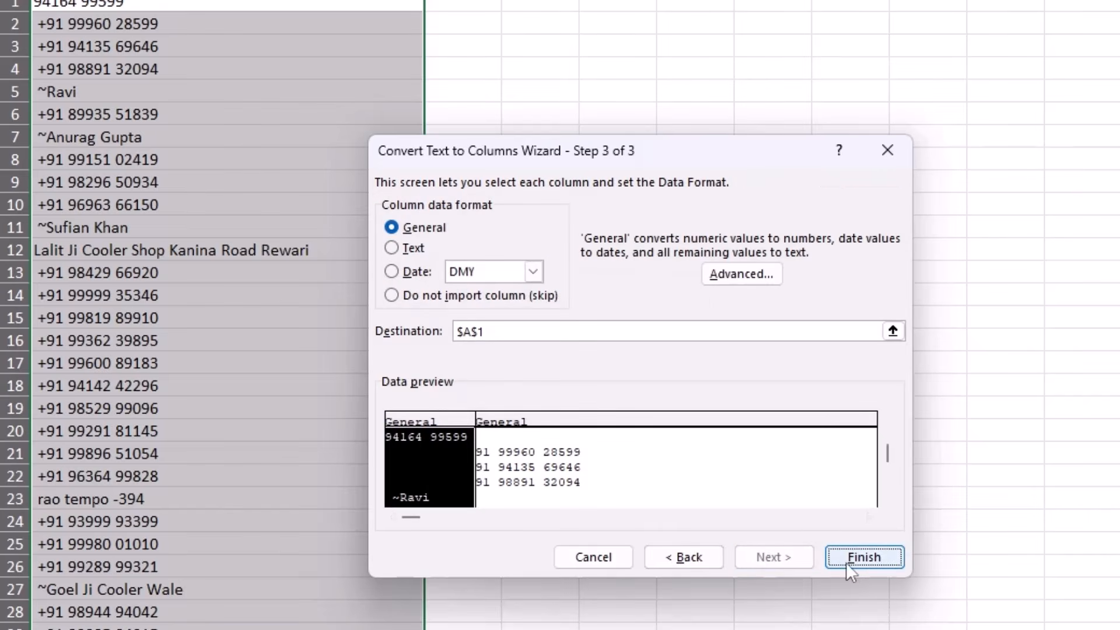
pyautogui.click(862, 559)
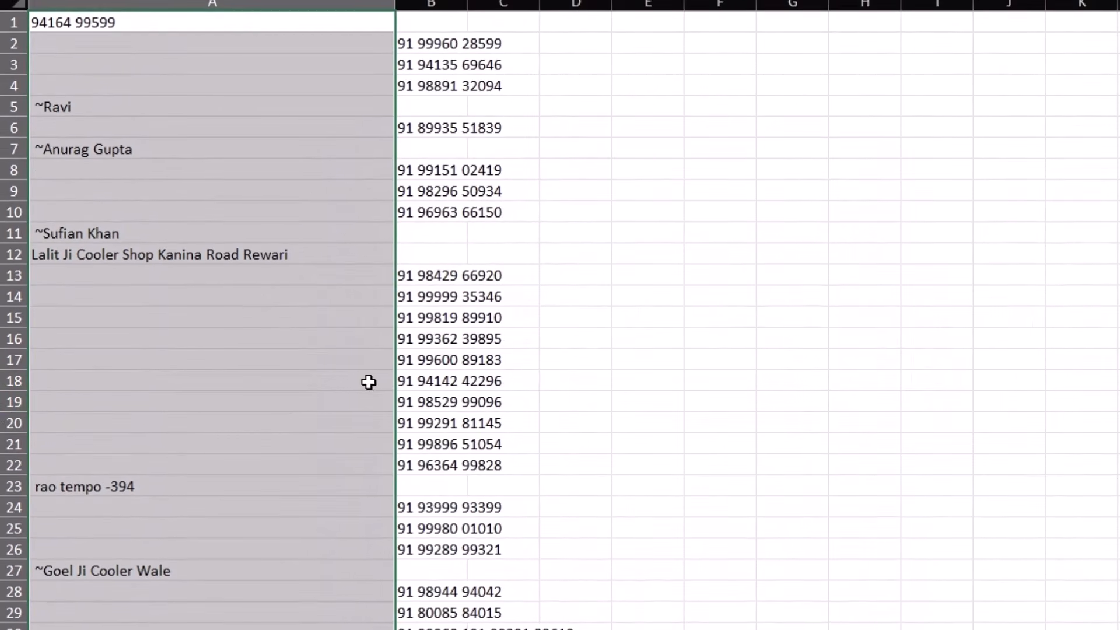
pyautogui.scroll(-6, 488, 390)
pyautogui.scroll(-12, 489, 391)
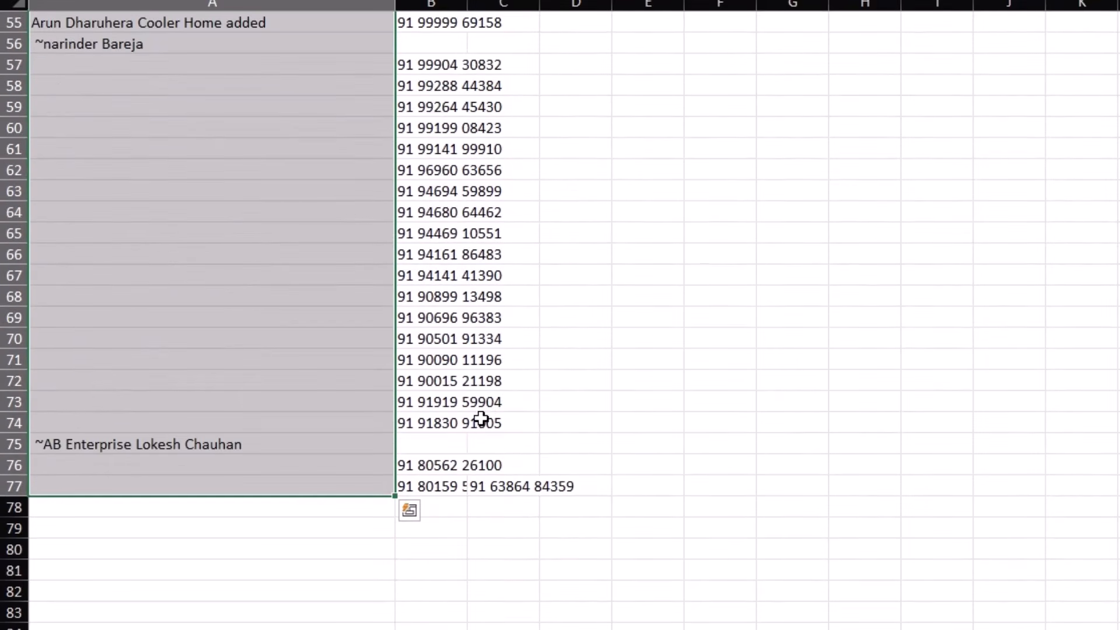
pyautogui.scroll(18, 513, 475)
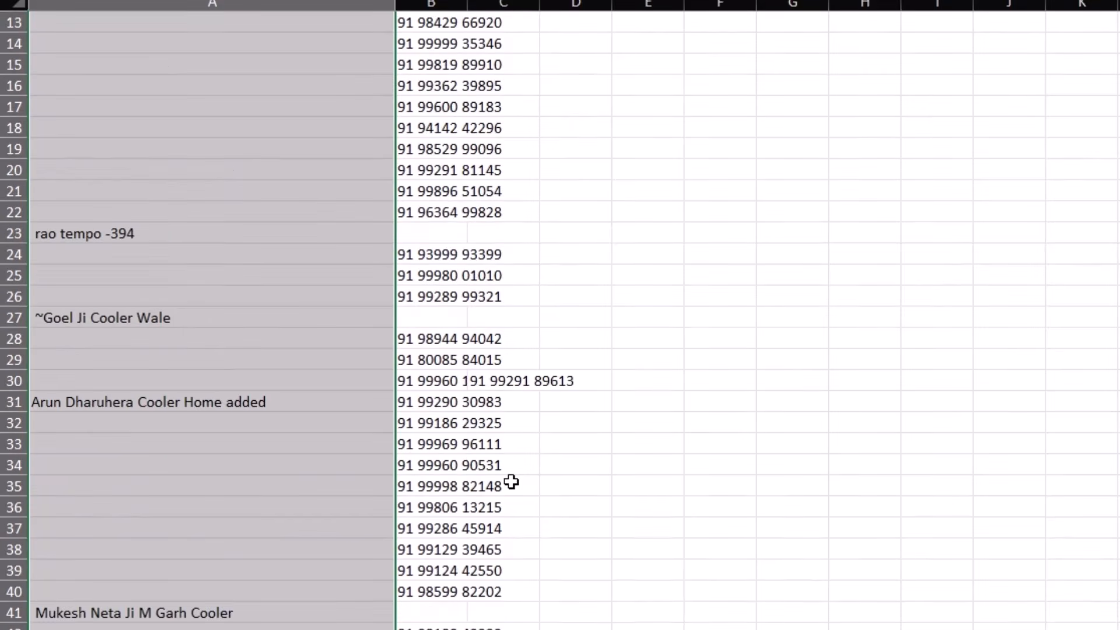
pyautogui.click(178, 24)
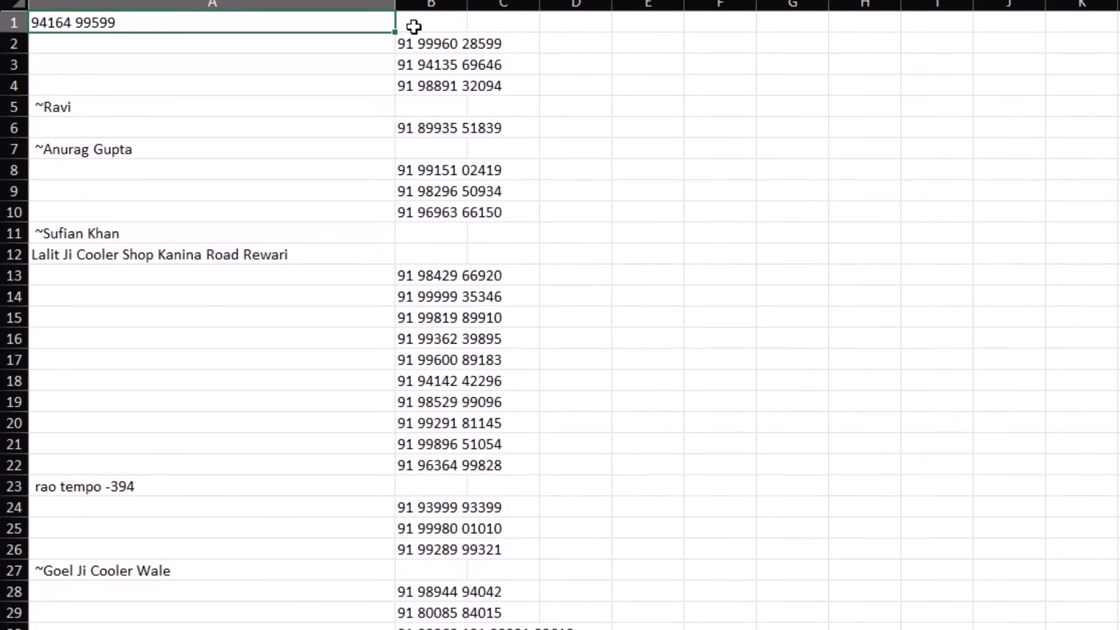
pyautogui.moveTo(420, 27); pyautogui.dragTo(424, 28)
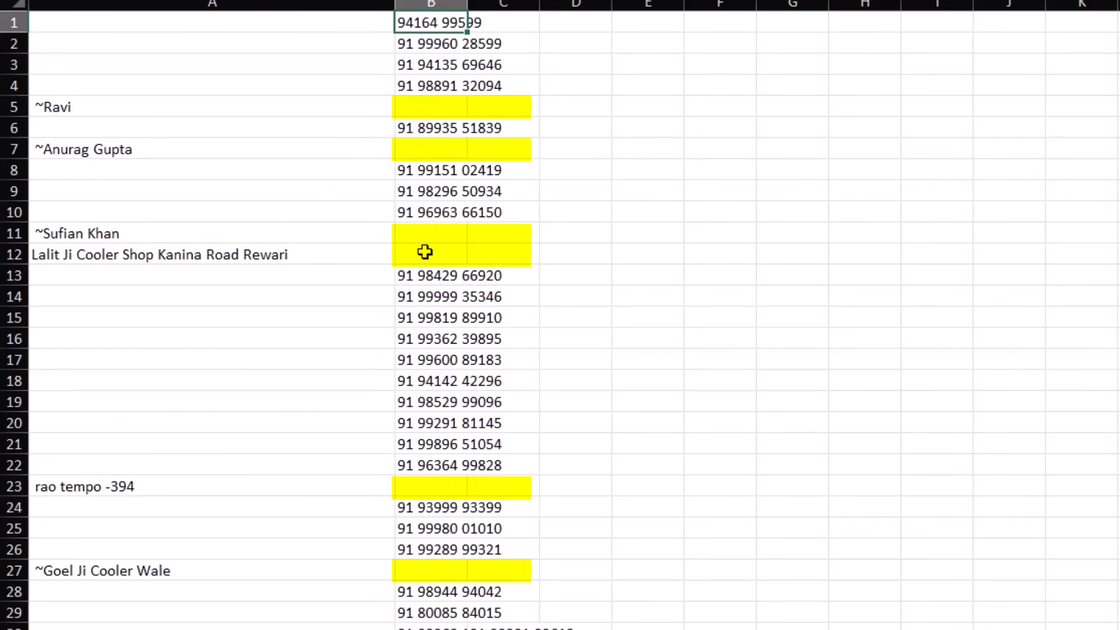
# Step: Widen column B and locate the stray second numbers in C30, C54 and C77
pyautogui.doubleClick(466, 3)
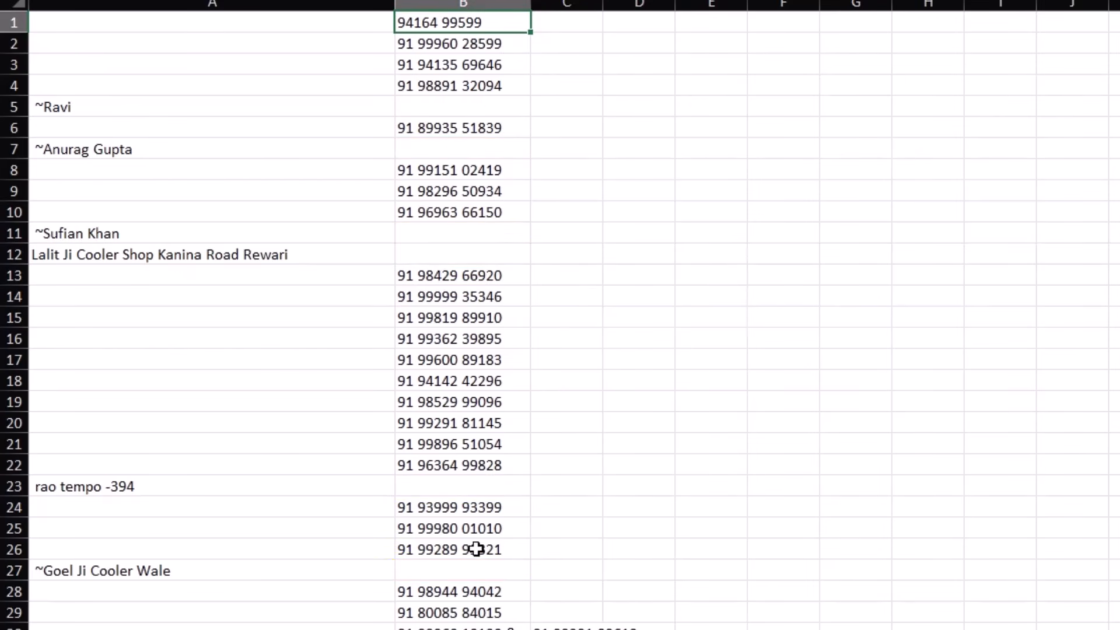
pyautogui.scroll(-3, 566, 528)
pyautogui.click(555, 435)
pyautogui.scroll(-10, 596, 572)
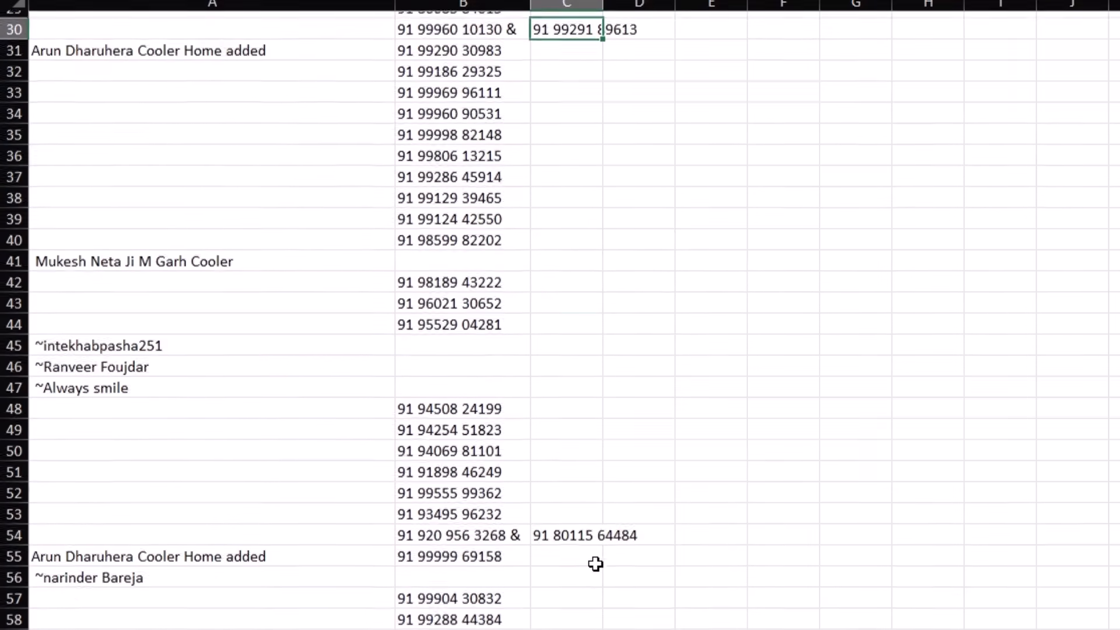
pyautogui.click(557, 304)
pyautogui.scroll(-5, 581, 522)
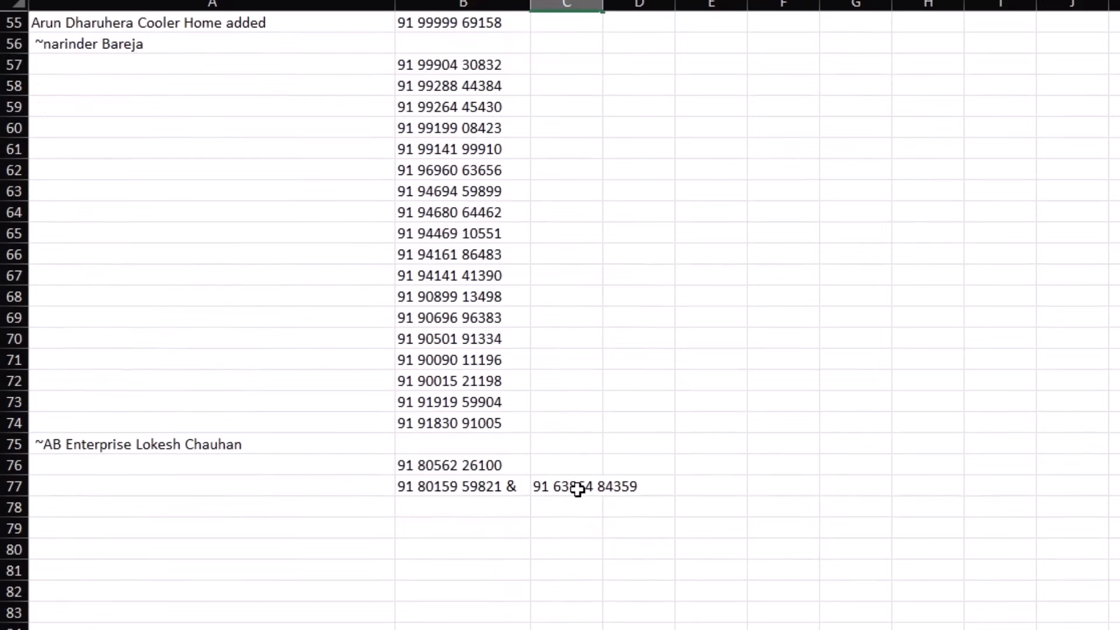
pyautogui.click(578, 490)
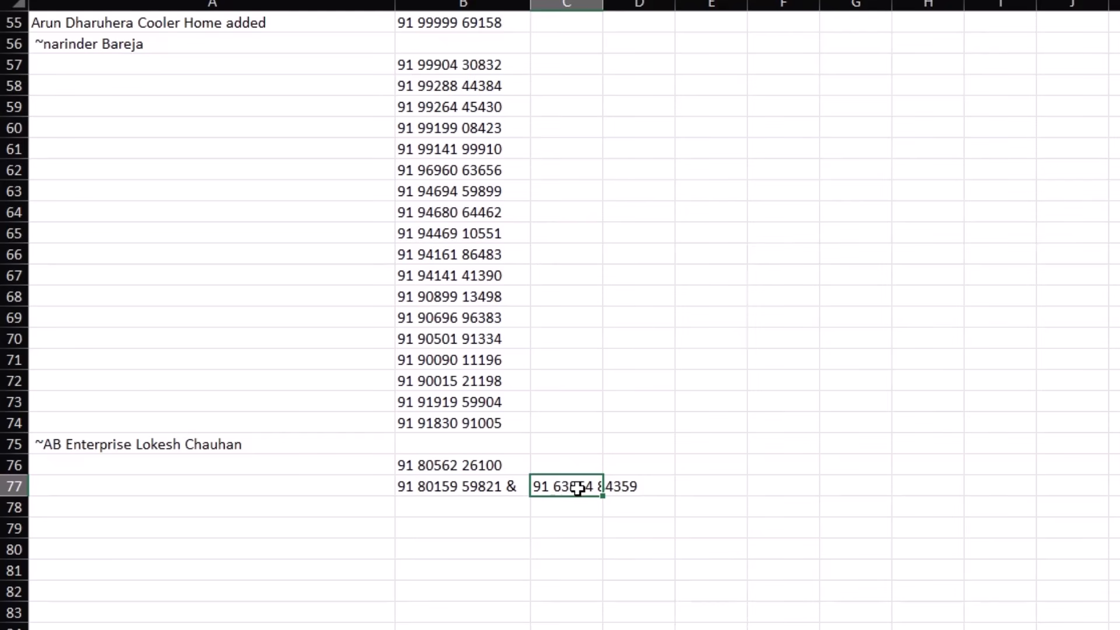
# Step: Move the extra number from C77 into B75 and from C54 into B56
pyautogui.hotkey('ctrl', 'c')
pyautogui.click(469, 443)
pyautogui.hotkey('ctrl', 'v')
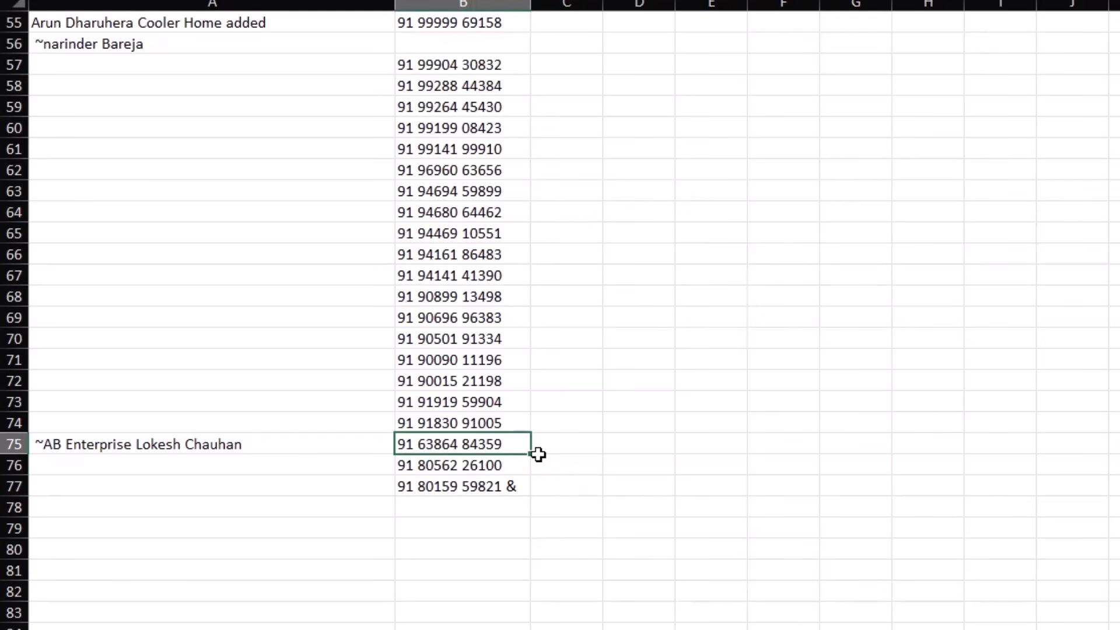
pyautogui.scroll(6, 537, 452)
pyautogui.click(552, 382)
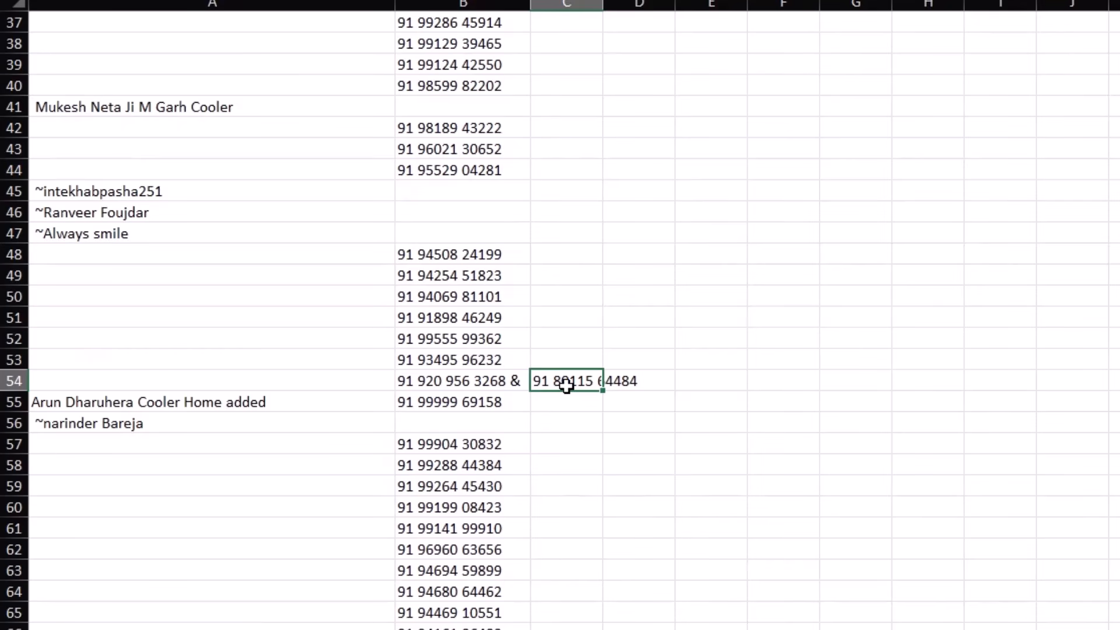
pyautogui.hotkey('ctrl', 'x')
pyautogui.click(475, 424)
pyautogui.hotkey('ctrl', 'v')
# Step: Select the phone numbers in column B down to row 77
pyautogui.scroll(5, 551, 349)
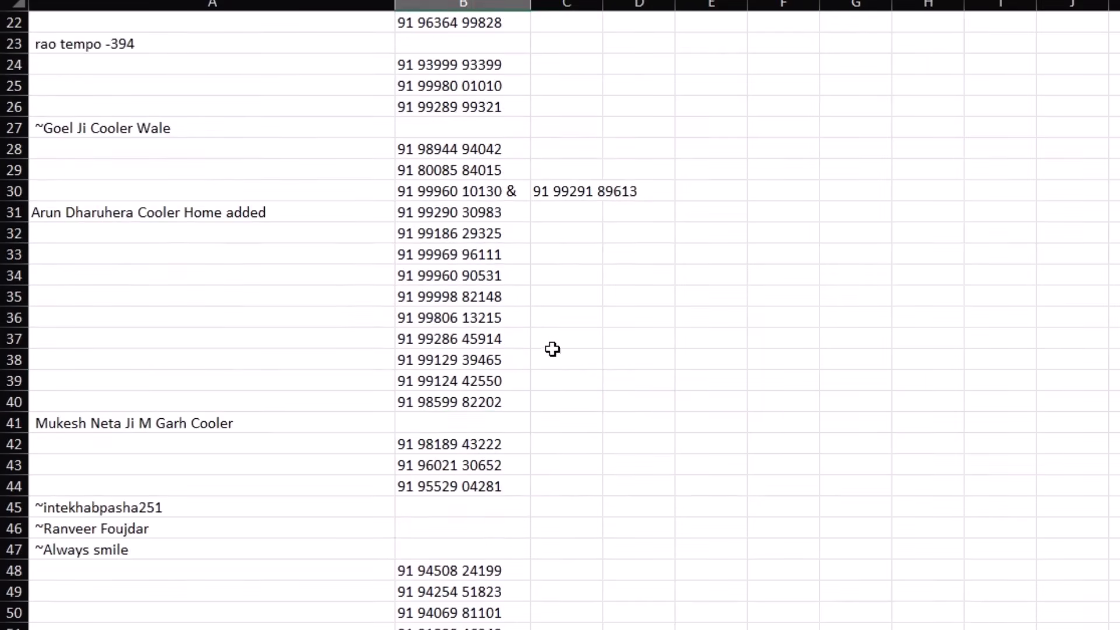
pyautogui.scroll(2, 570, 419)
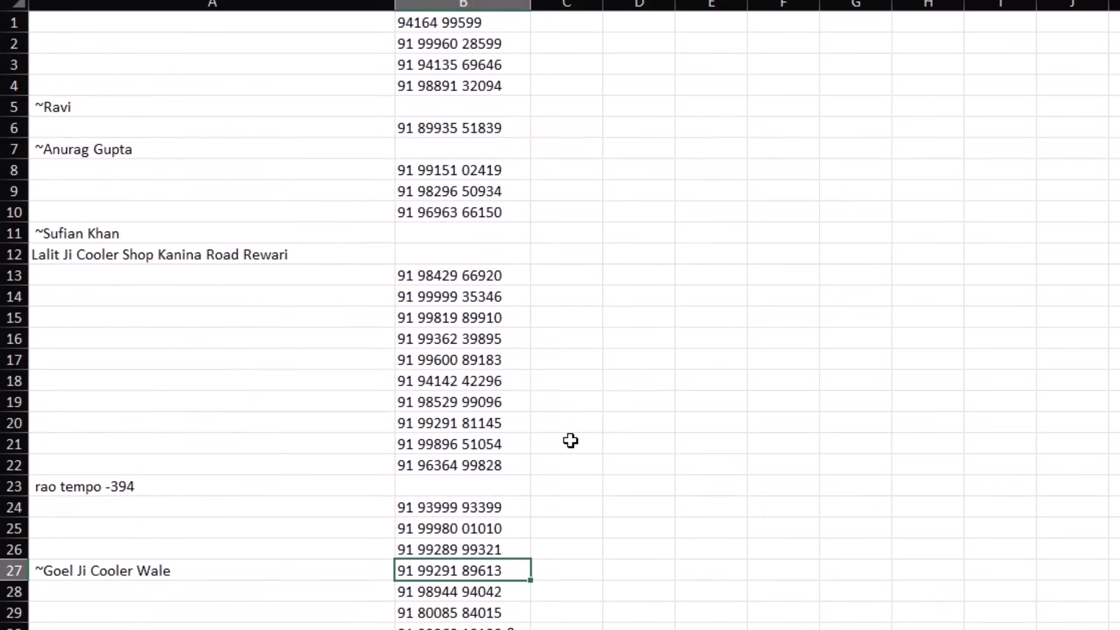
pyautogui.scroll(-2, 570, 441)
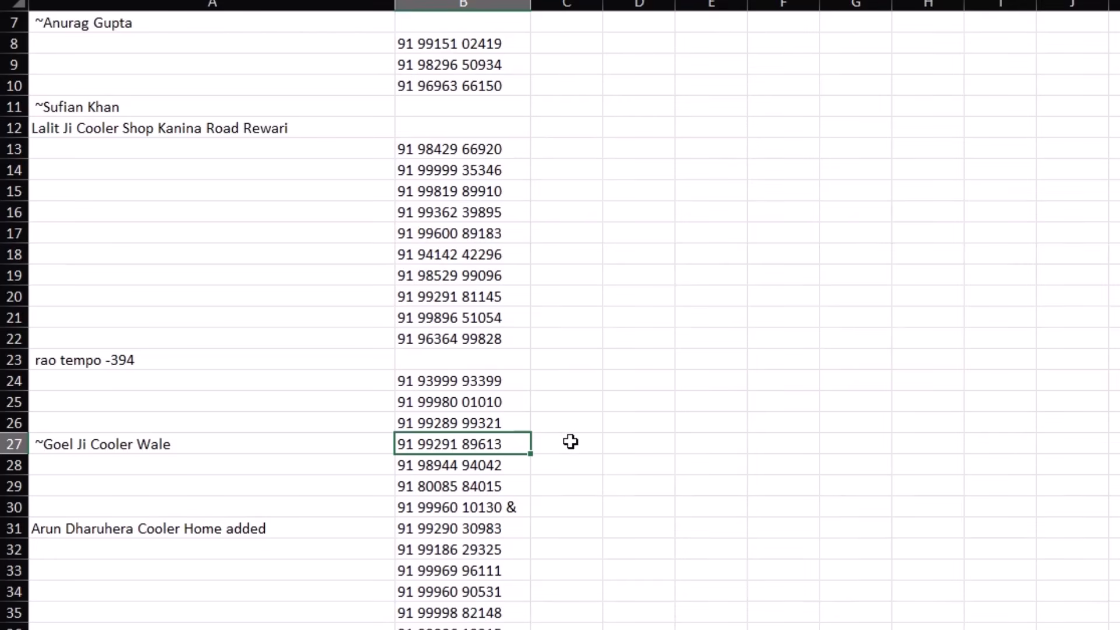
pyautogui.scroll(2, 571, 442)
pyautogui.moveTo(454, 27); pyautogui.dragTo(481, 490)
pyautogui.scroll(12, 480, 490)
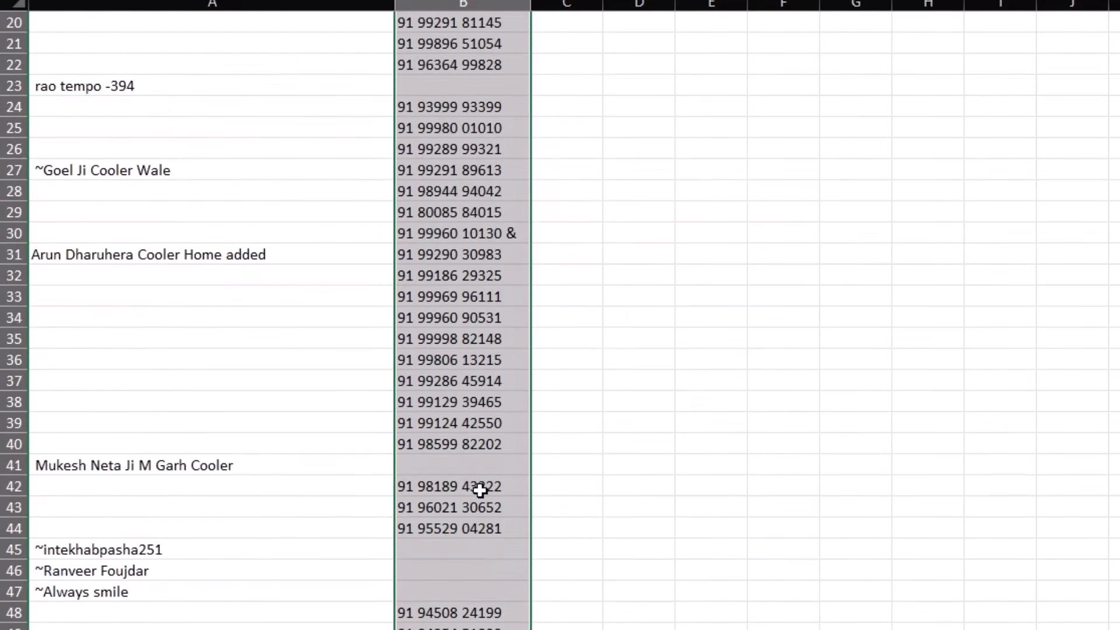
# Step: Bring up Go To Special with Ctrl+G and choose the Blanks option
pyautogui.scroll(4, 440, 369)
pyautogui.hotkey('ctrl', 'g')
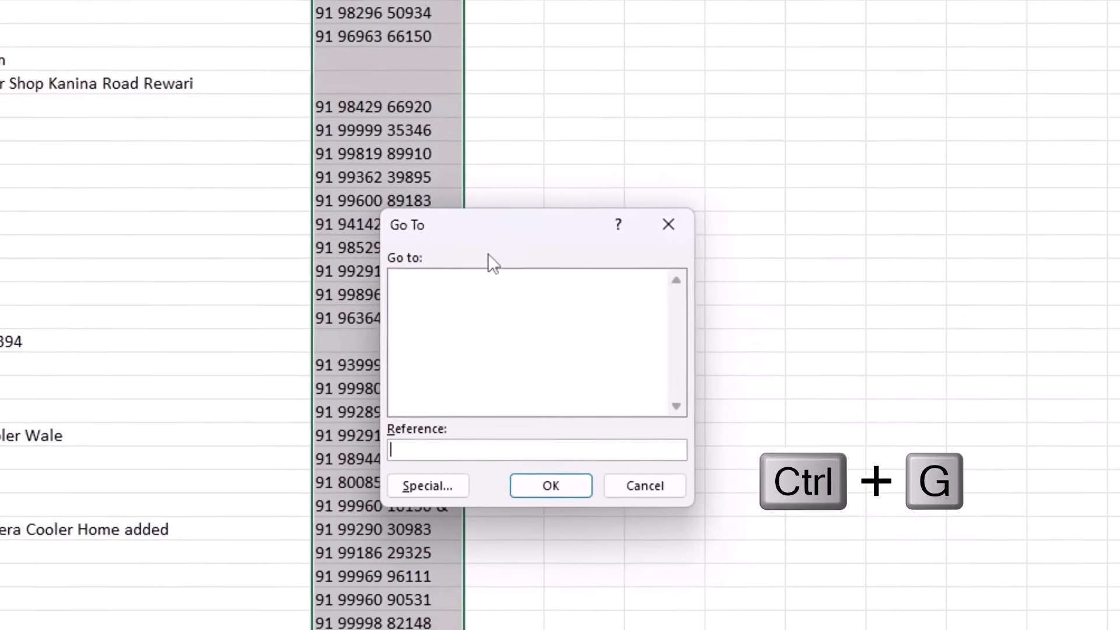
pyautogui.moveTo(567, 237); pyautogui.dragTo(557, 98)
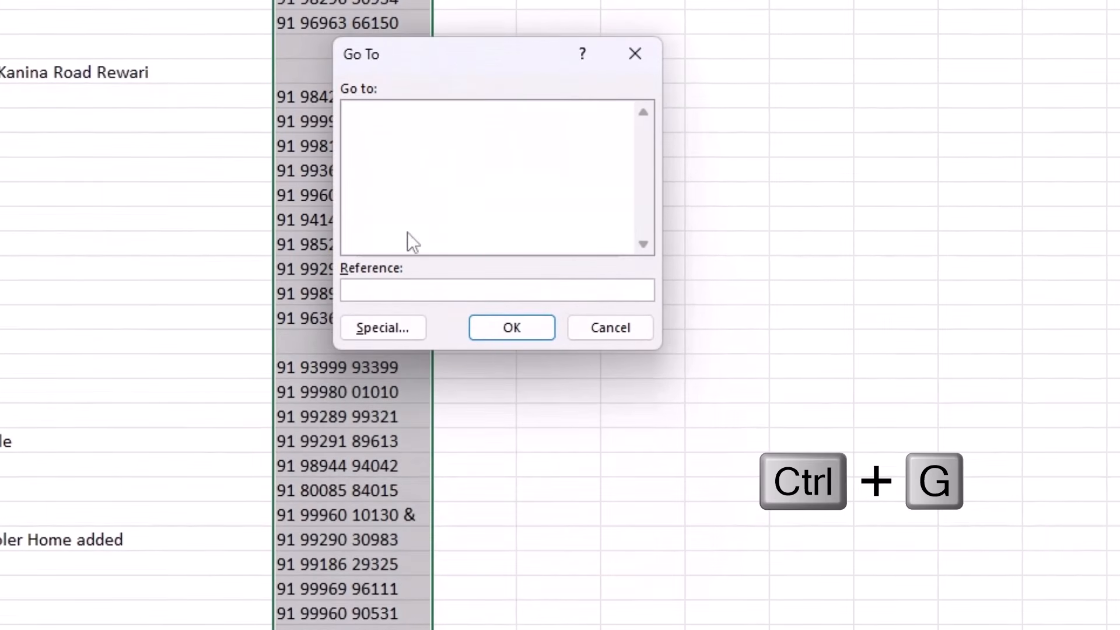
pyautogui.click(390, 328)
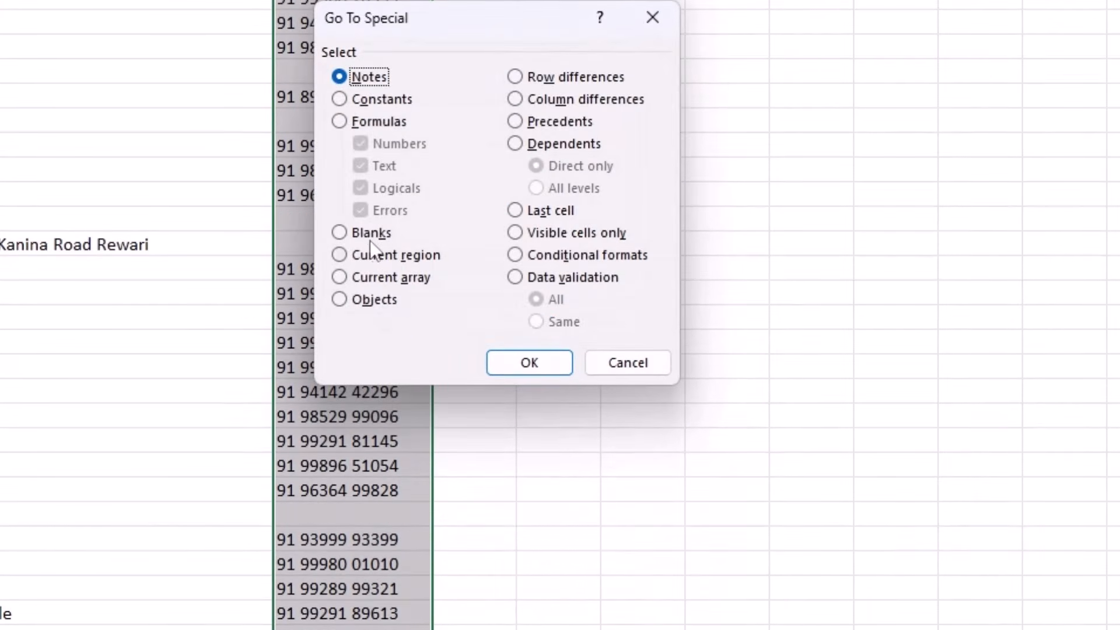
pyautogui.click(338, 233)
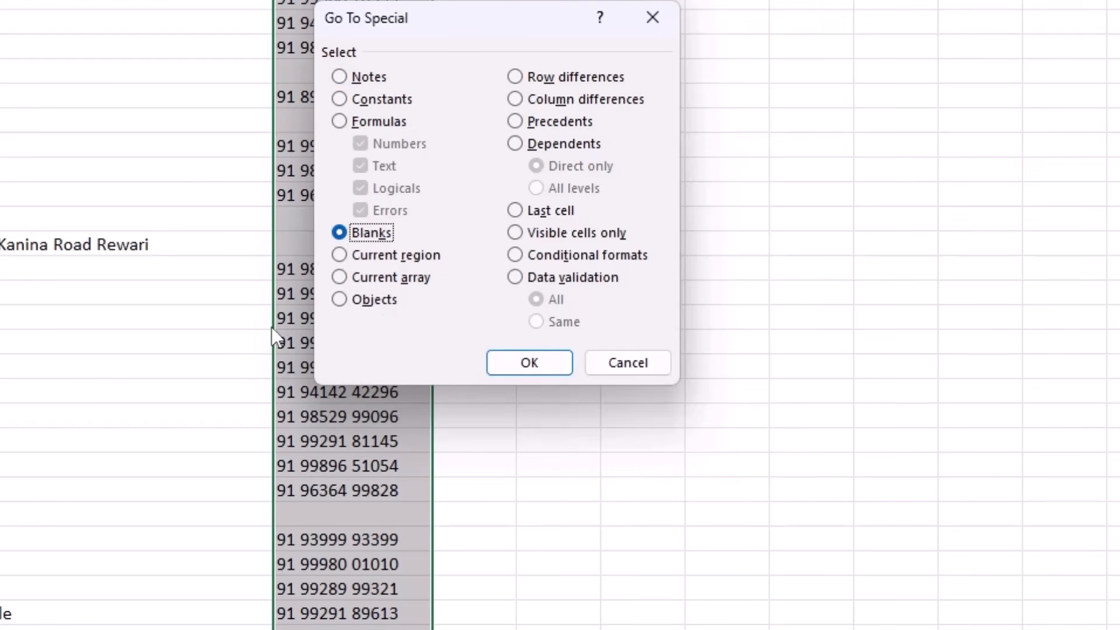
# Step: Briefly try the Constants filters, then return to Blanks and confirm selecting all blank cells
pyautogui.click(339, 98)
pyautogui.click(361, 145)
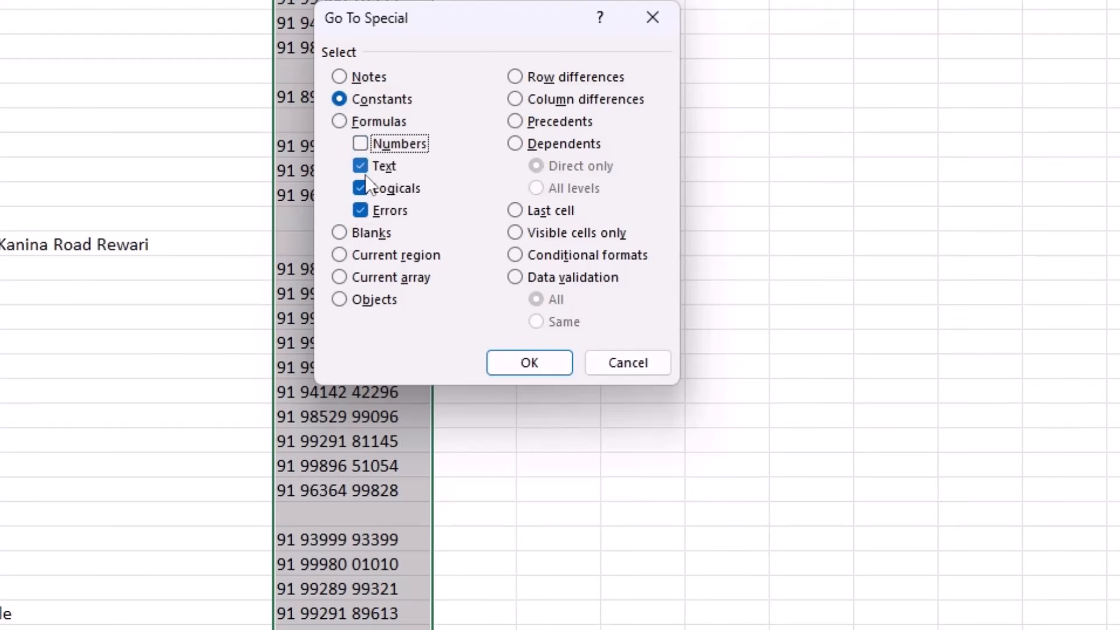
pyautogui.click(361, 189)
pyautogui.click(360, 211)
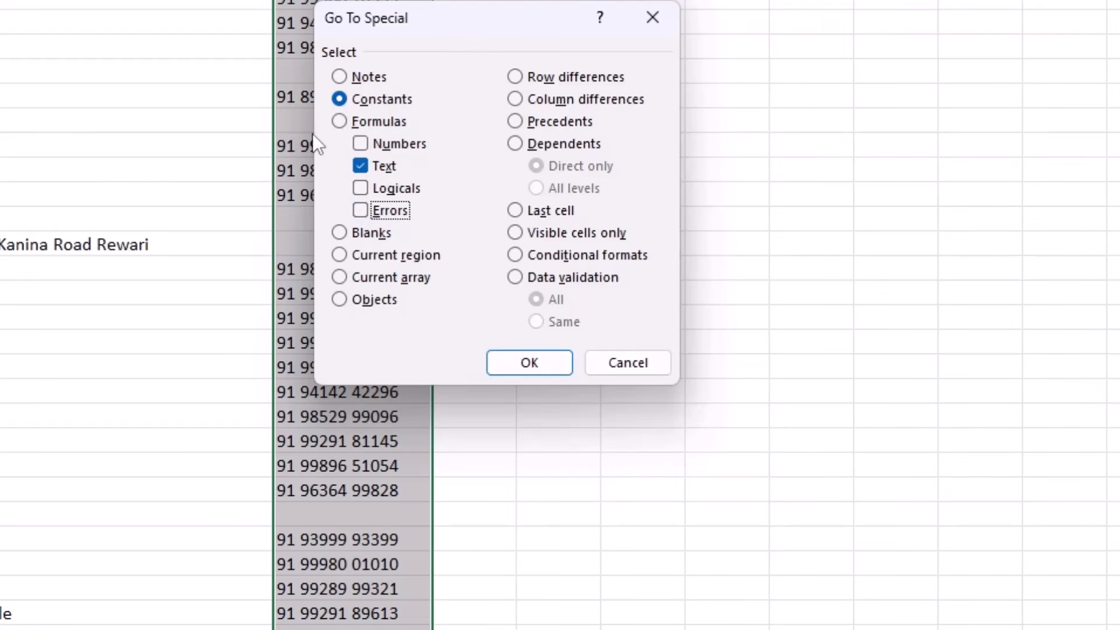
pyautogui.click(362, 144)
pyautogui.click(362, 186)
pyautogui.click(363, 210)
pyautogui.click(340, 233)
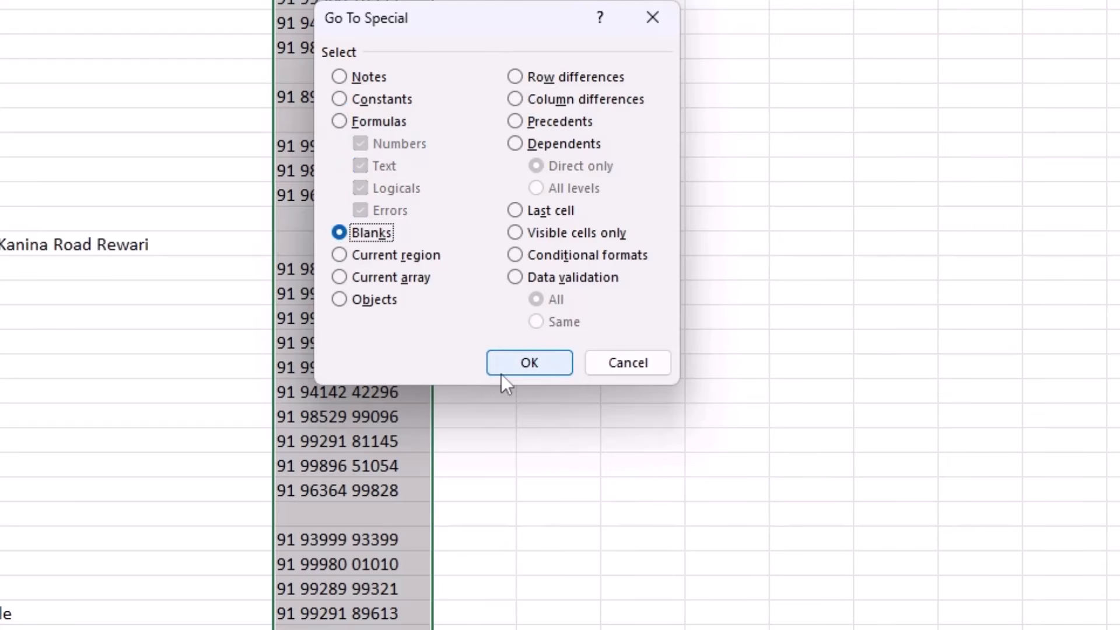
pyautogui.click(520, 368)
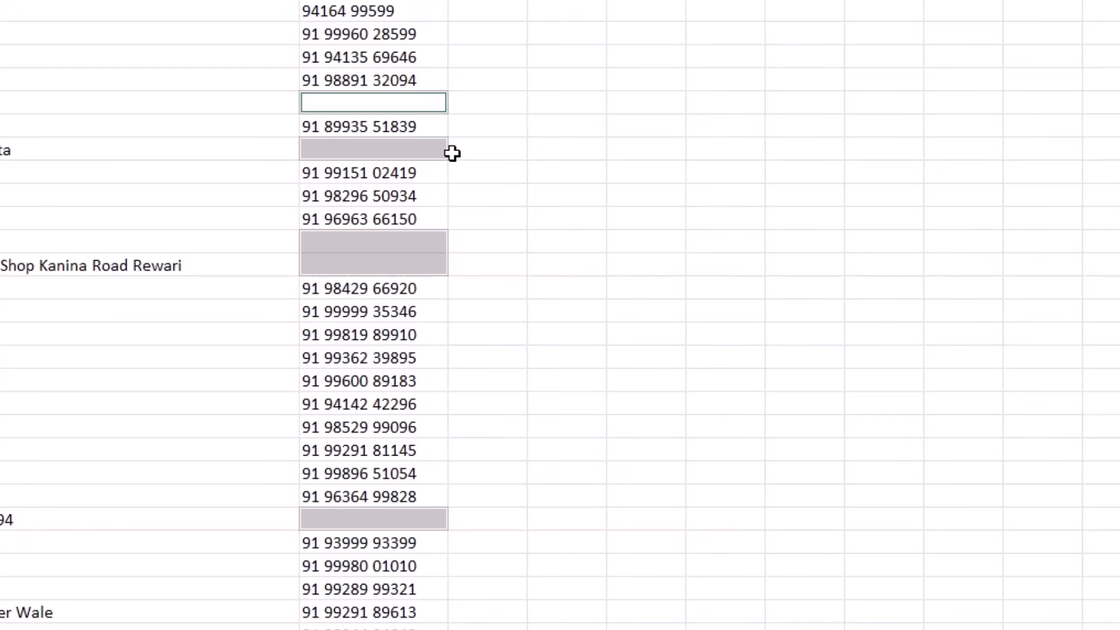
# Step: Delete the entire rows containing the selected blank cells
pyautogui.rightClick(337, 102)
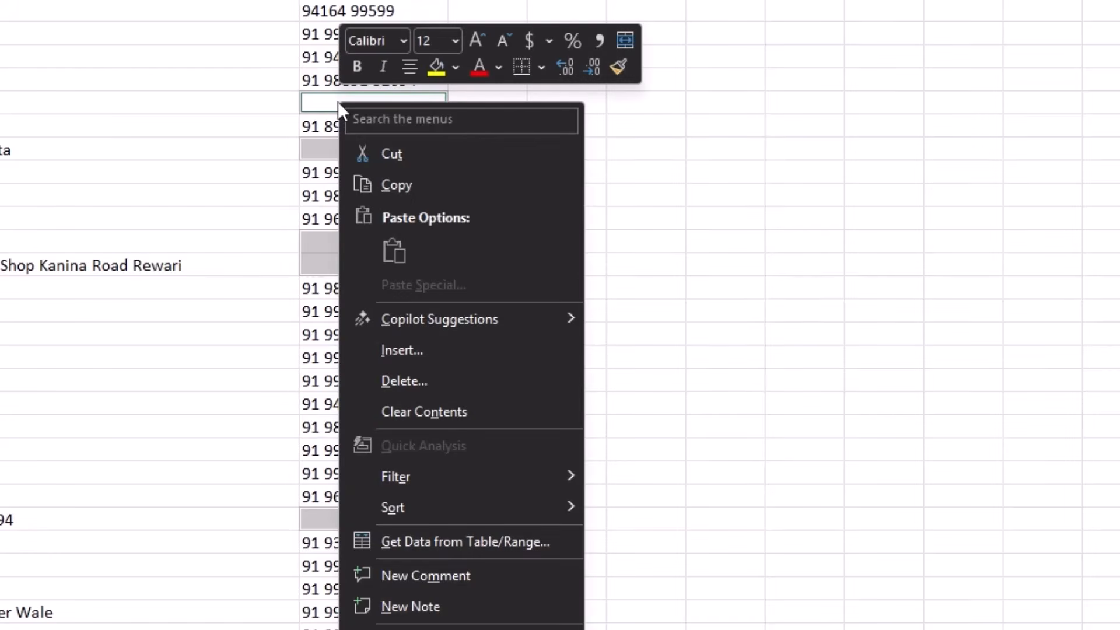
pyautogui.click(397, 380)
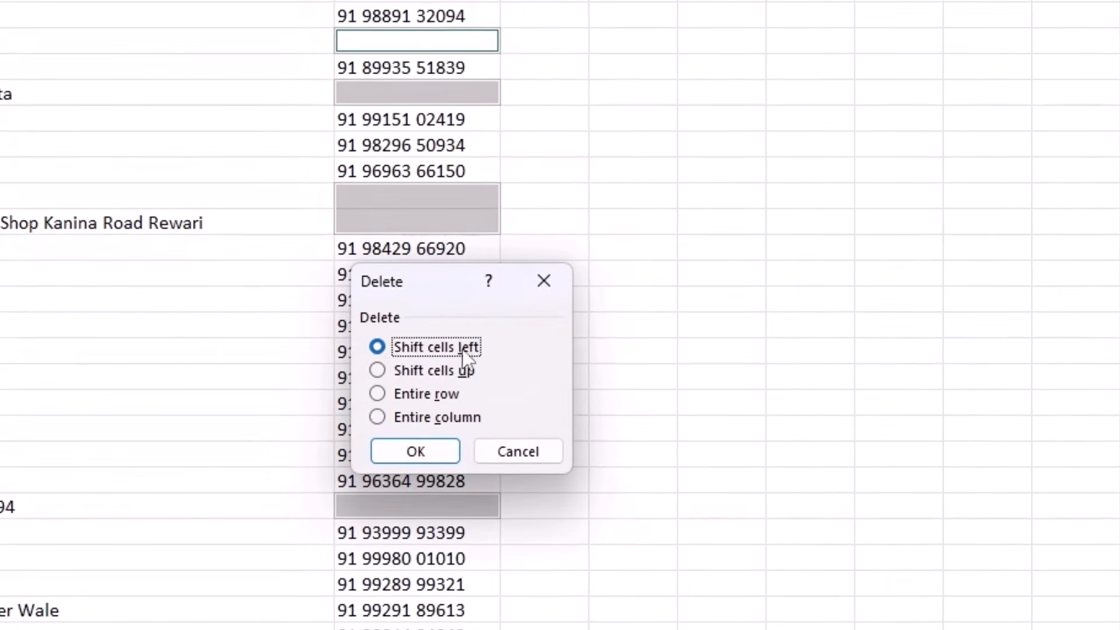
pyautogui.click(433, 392)
pyautogui.click(431, 446)
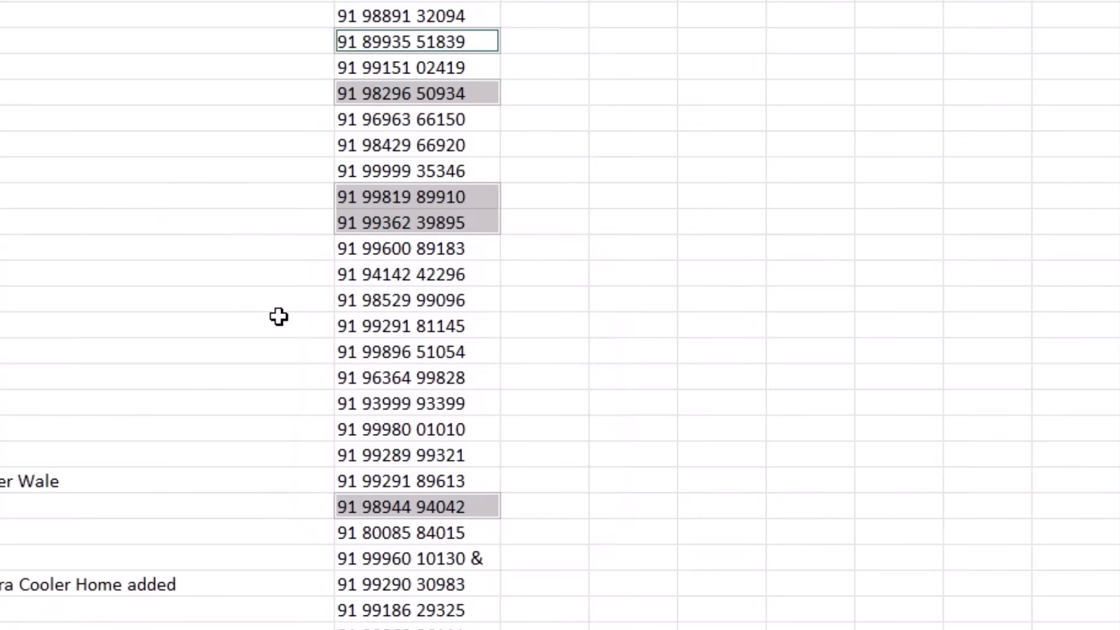
# Step: Delete the names column A so only the phone numbers remain
pyautogui.click(230, 71)
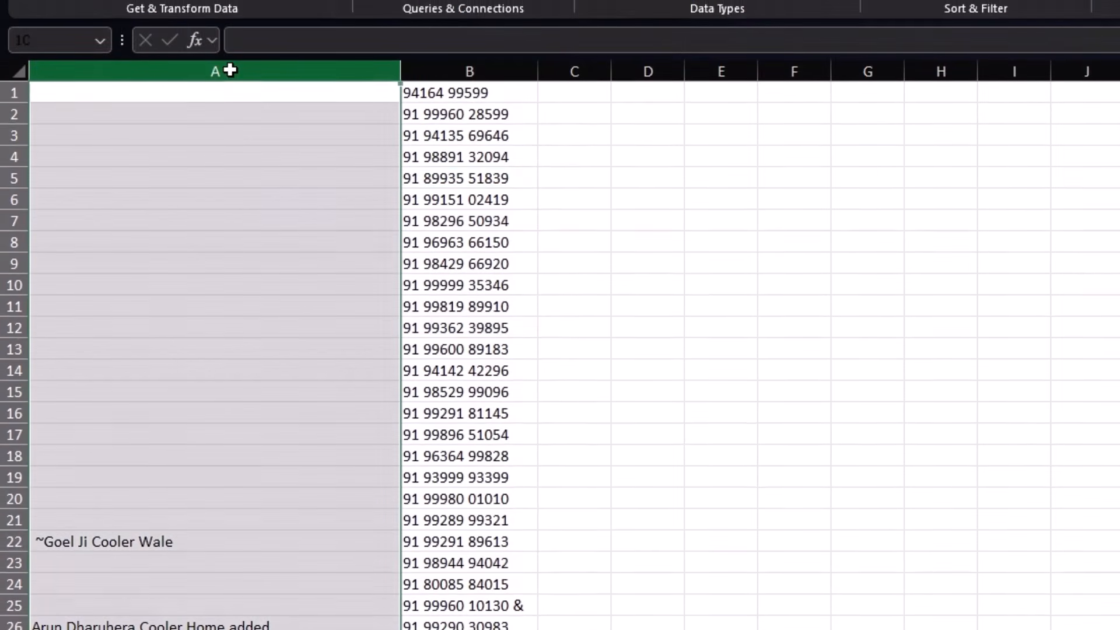
pyautogui.rightClick(271, 204)
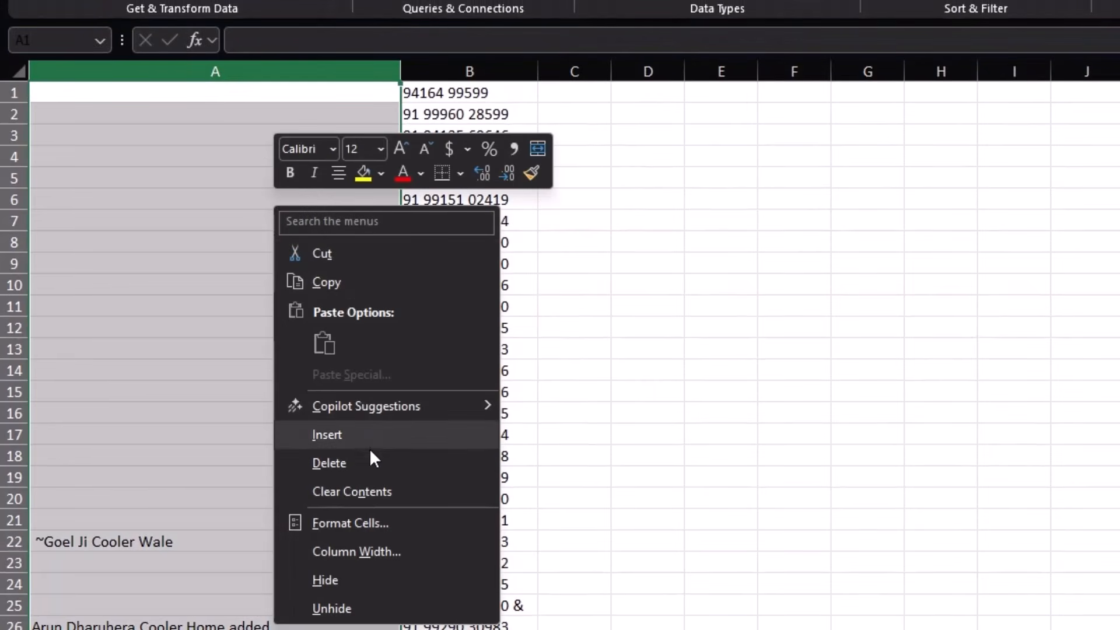
pyautogui.click(366, 463)
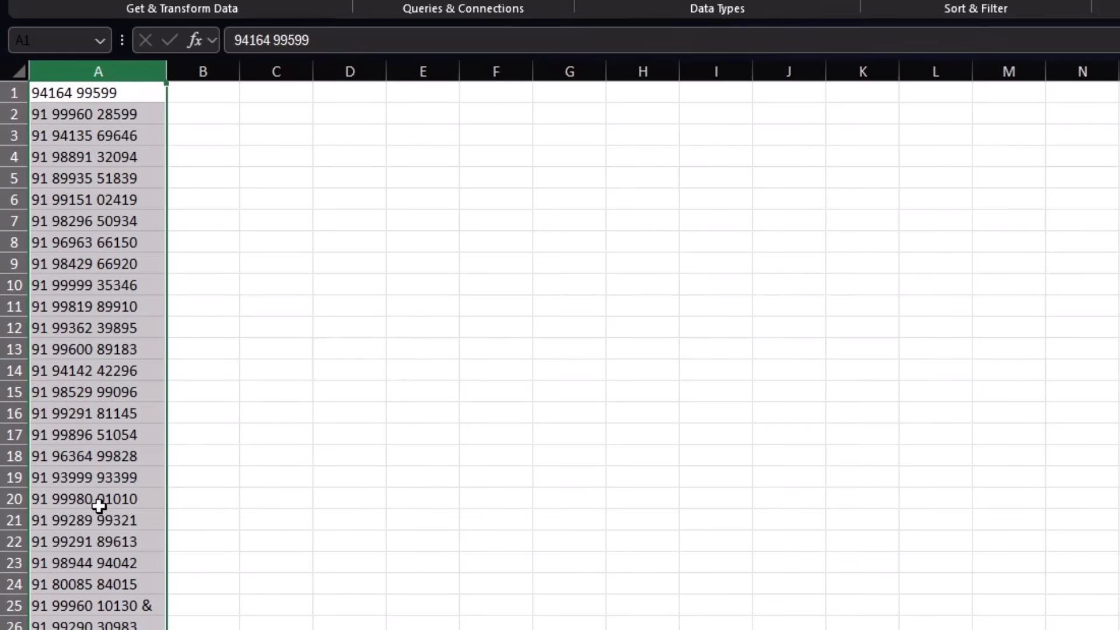
pyautogui.hotkey('ctrl', 'h')
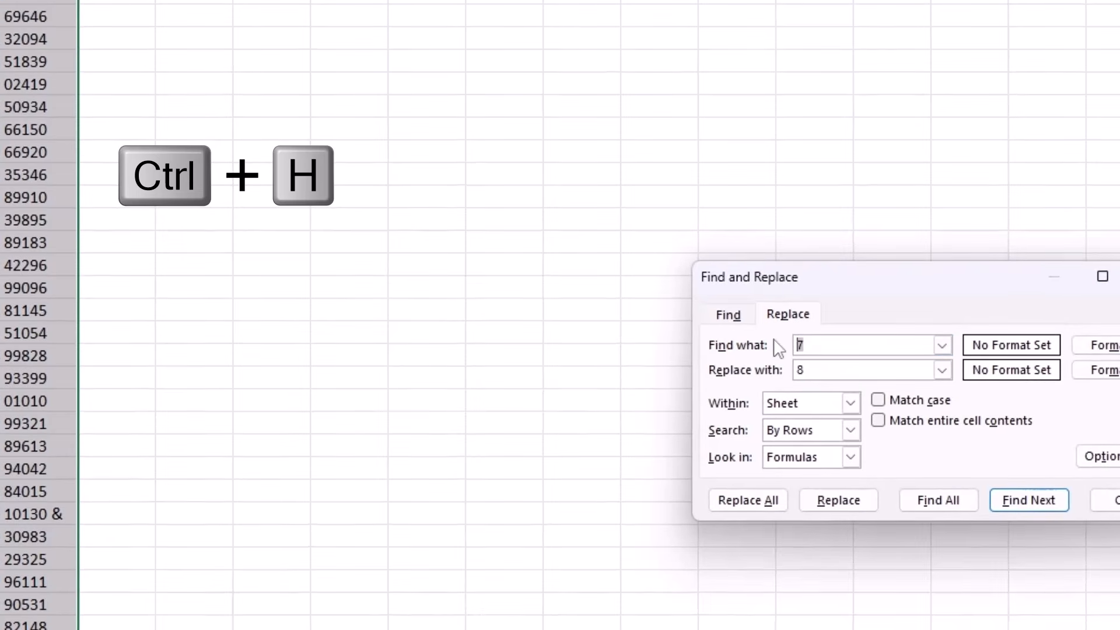
# Step: Replace every '91' with nothing, stripping all 70 occurrences from the phone numbers
pyautogui.write('910')
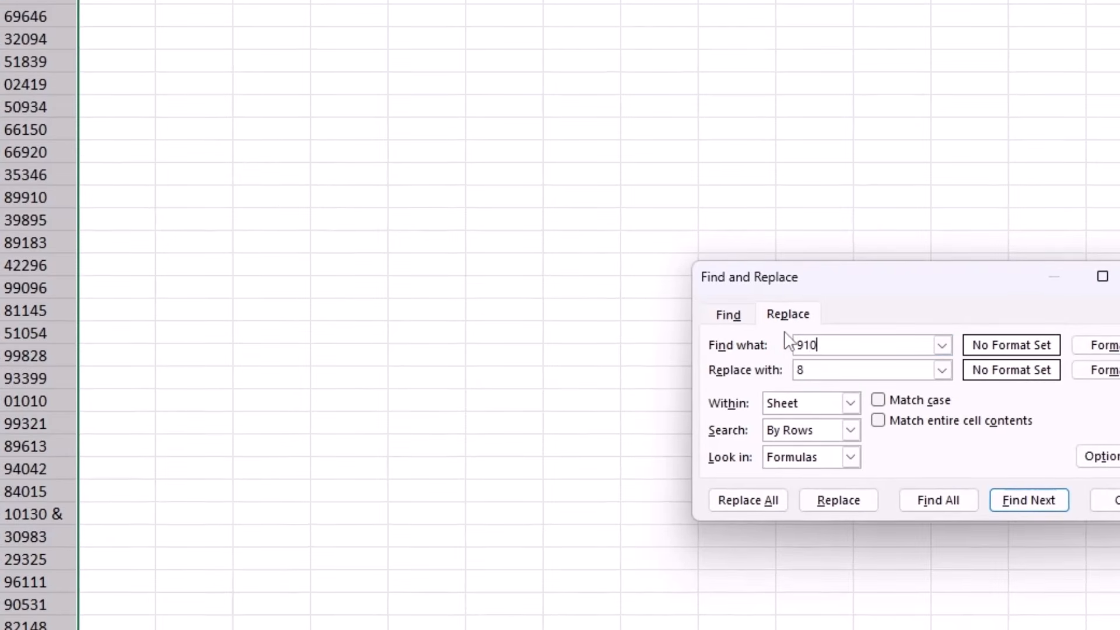
pyautogui.press('BackSpace')
pyautogui.click(823, 371)
pyautogui.press('BackSpace')
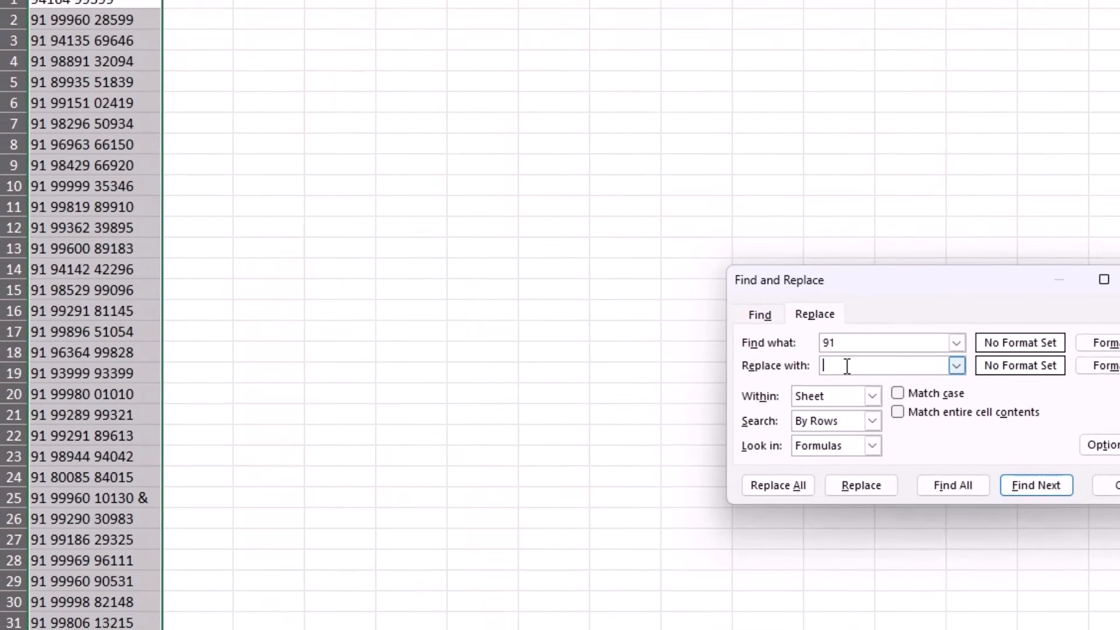
pyautogui.click(769, 491)
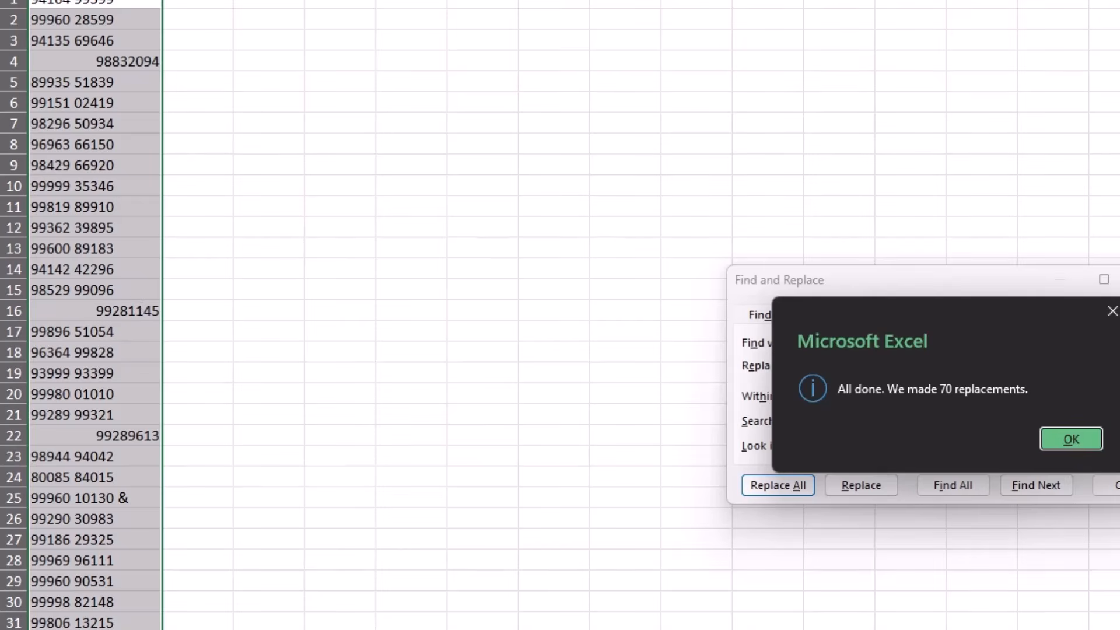
pyautogui.click(1068, 439)
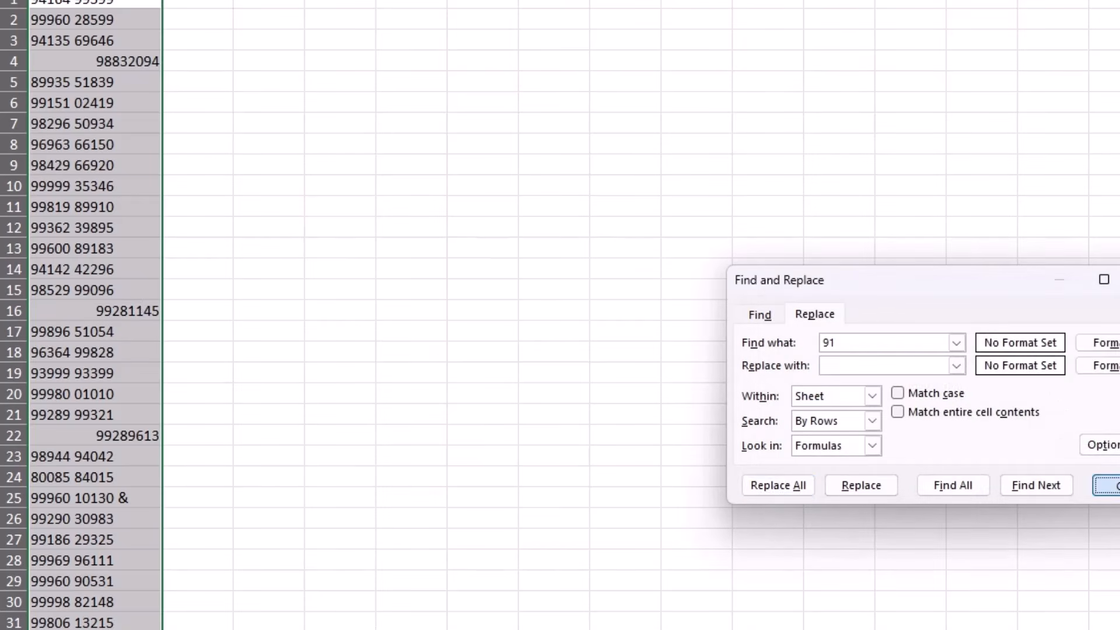
pyautogui.click(1106, 485)
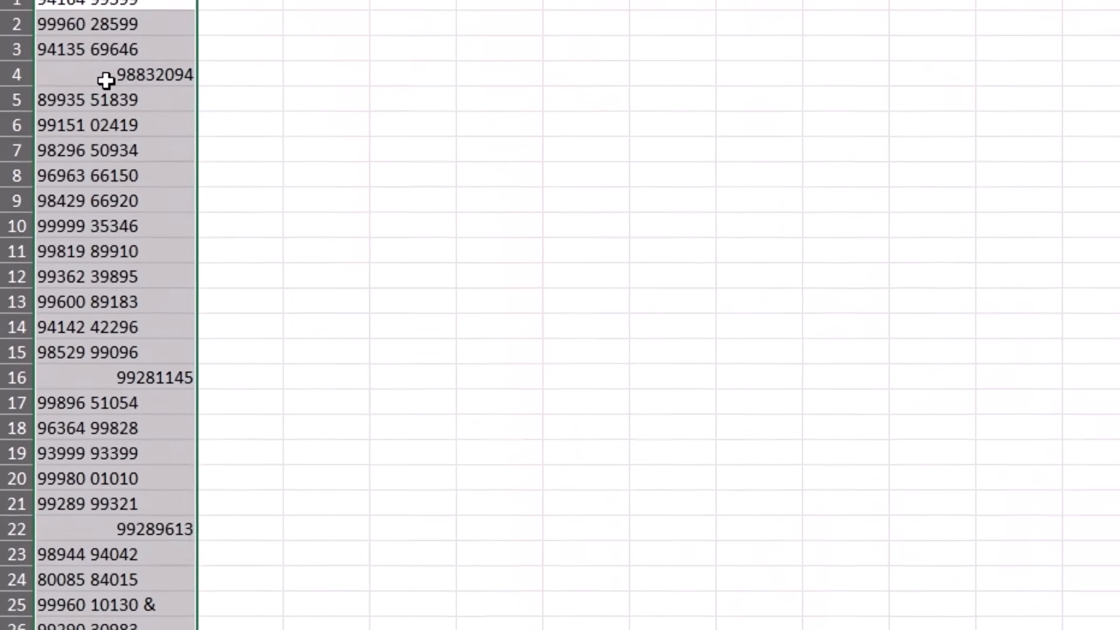
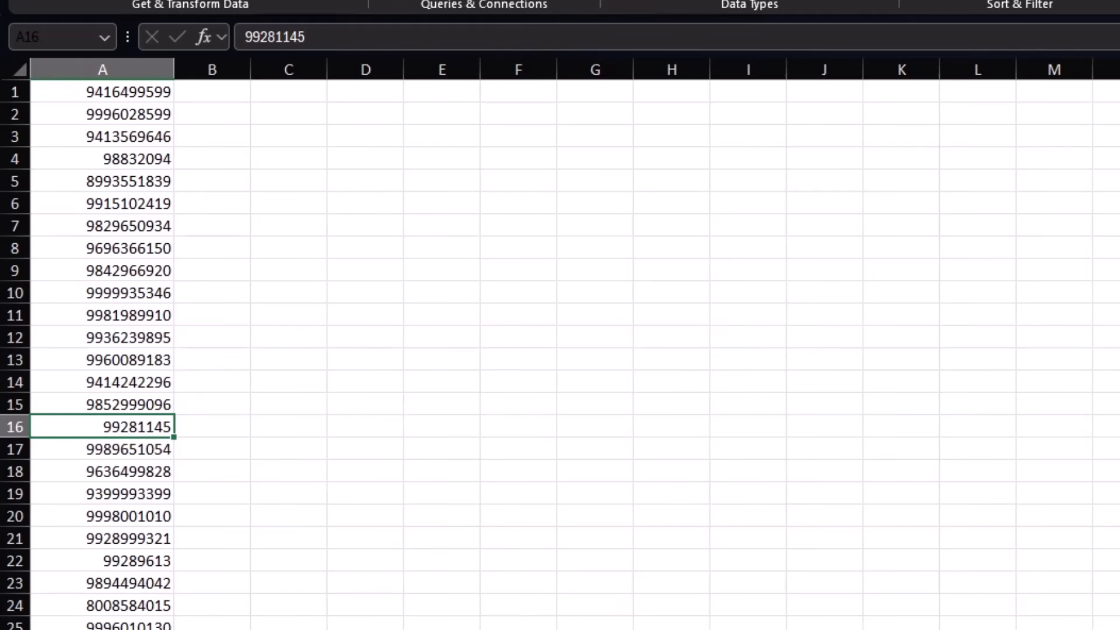
# Step: Go back to the previous sheet holding the raw contact text with Ctrl+Page Up
pyautogui.hotkey('ctrl', 'pageup')
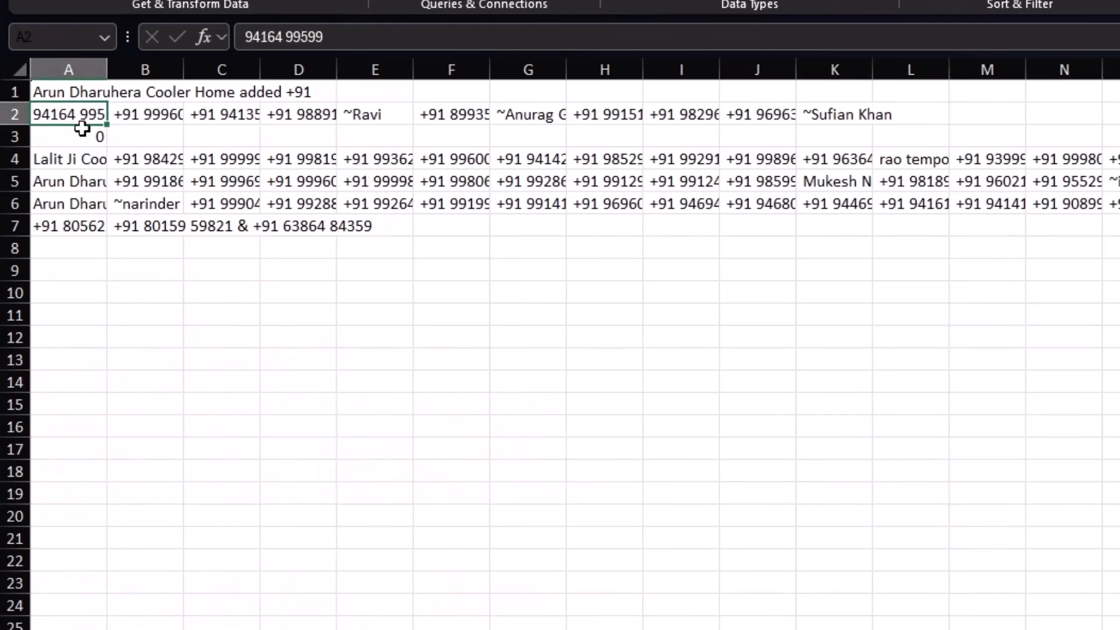
# Step: Inspect the contact lines in cells A2 to A7, scrolling down toward row 195 and back
pyautogui.click(73, 159)
pyautogui.click(73, 204)
pyautogui.click(75, 226)
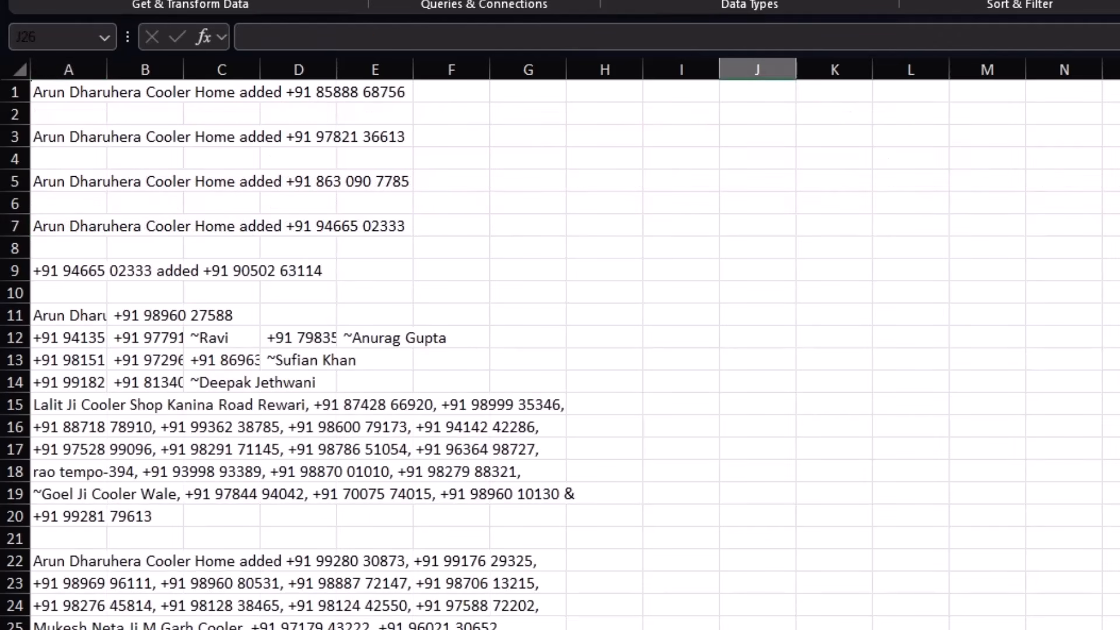
pyautogui.scroll(-11, 133, 475)
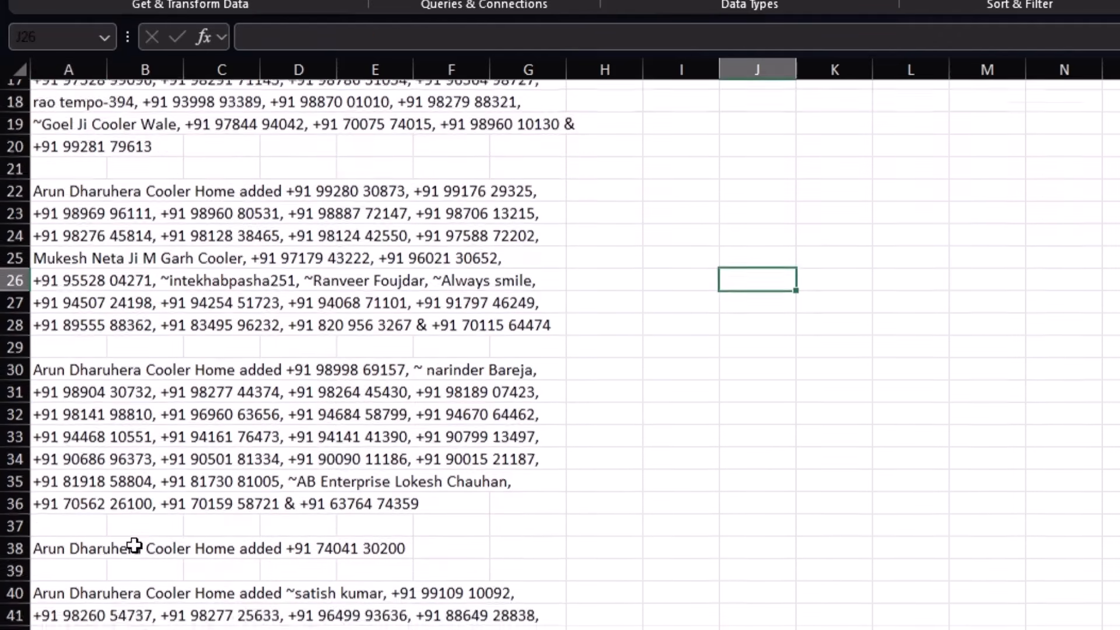
pyautogui.scroll(-20, 134, 546)
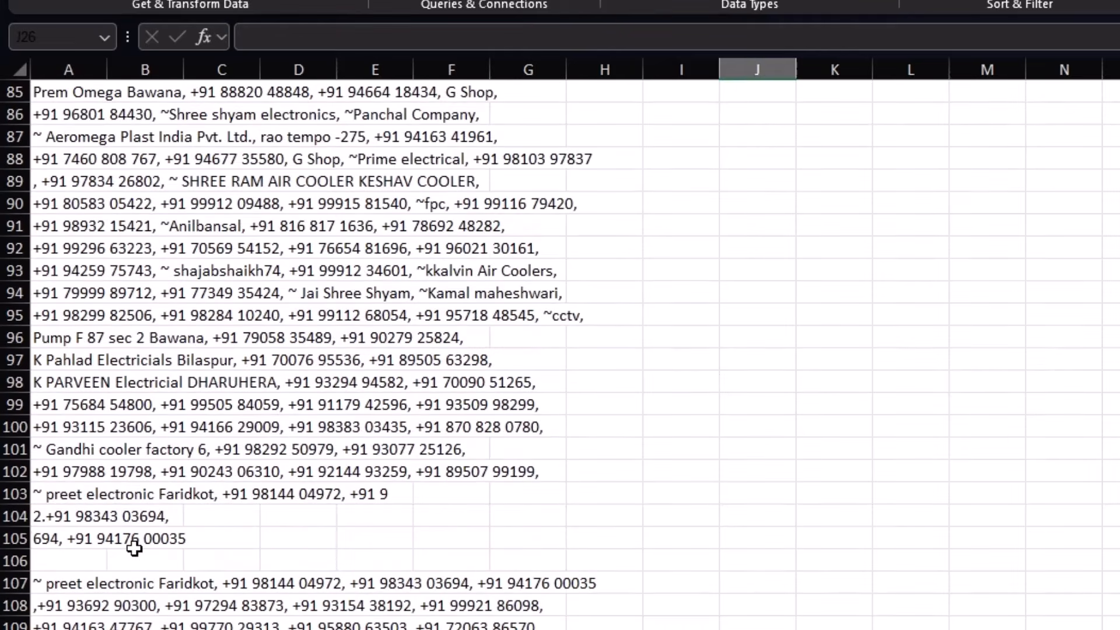
pyautogui.scroll(-14, 134, 553)
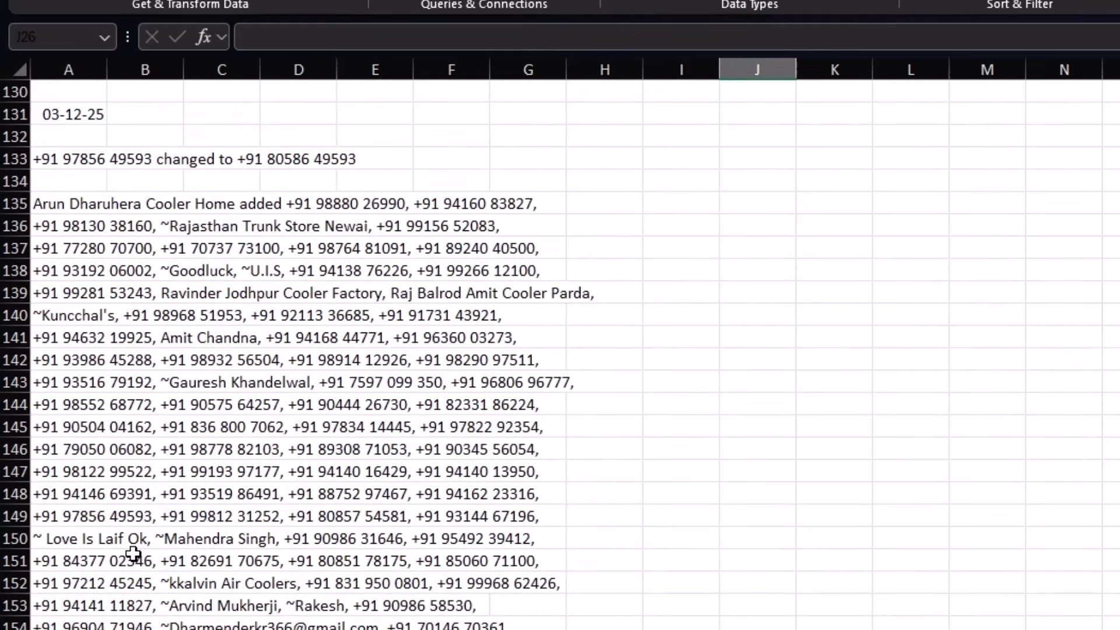
pyautogui.scroll(-5, 133, 557)
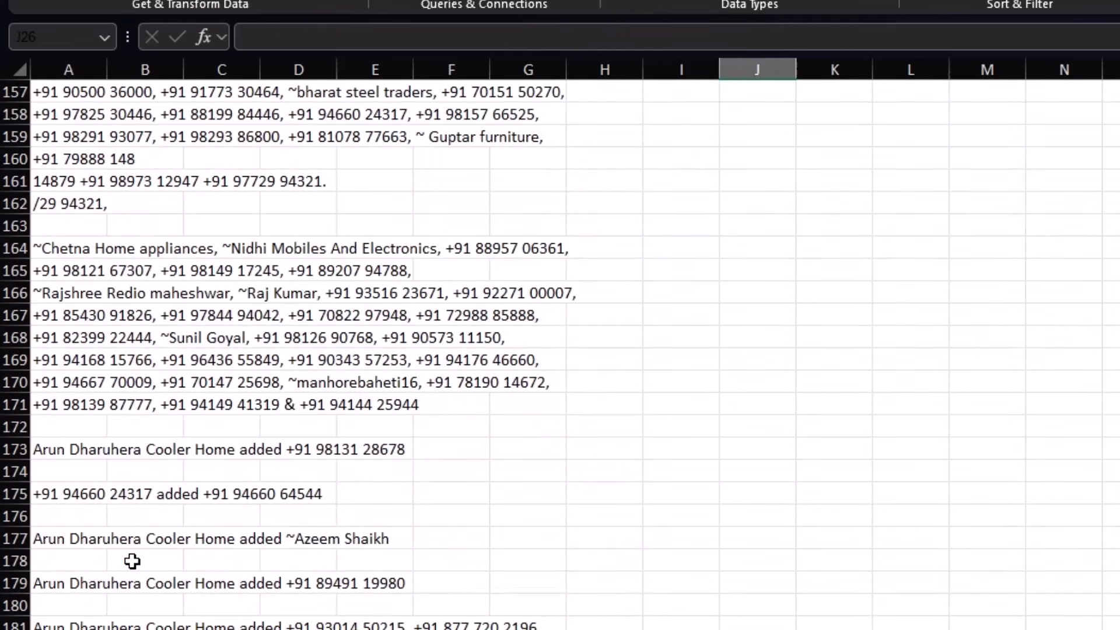
pyautogui.scroll(-6, 133, 562)
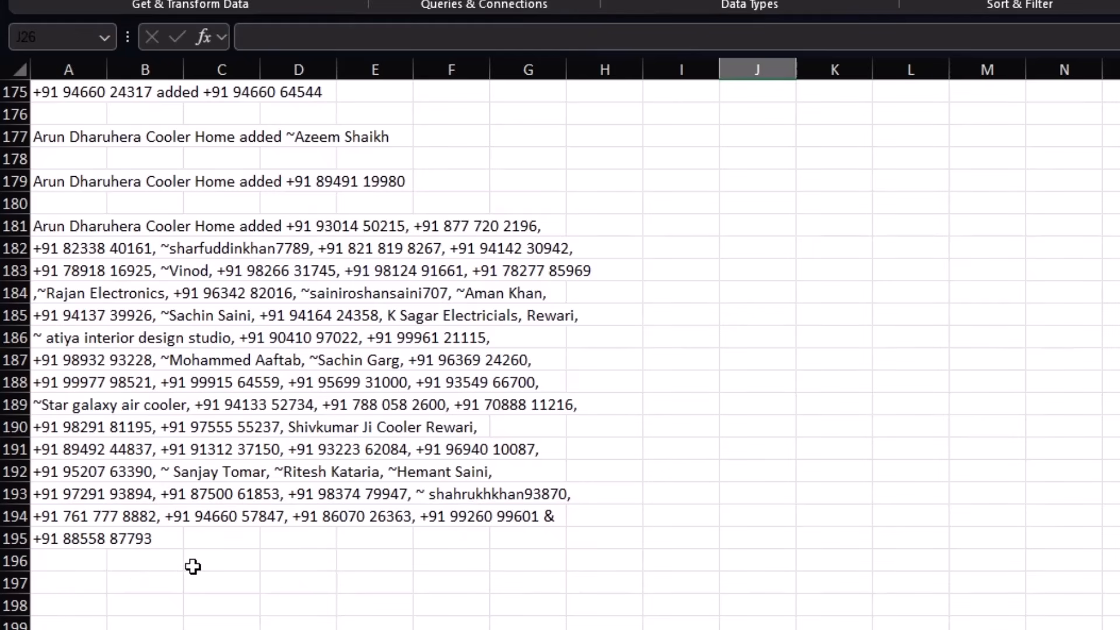
pyautogui.scroll(20, 193, 567)
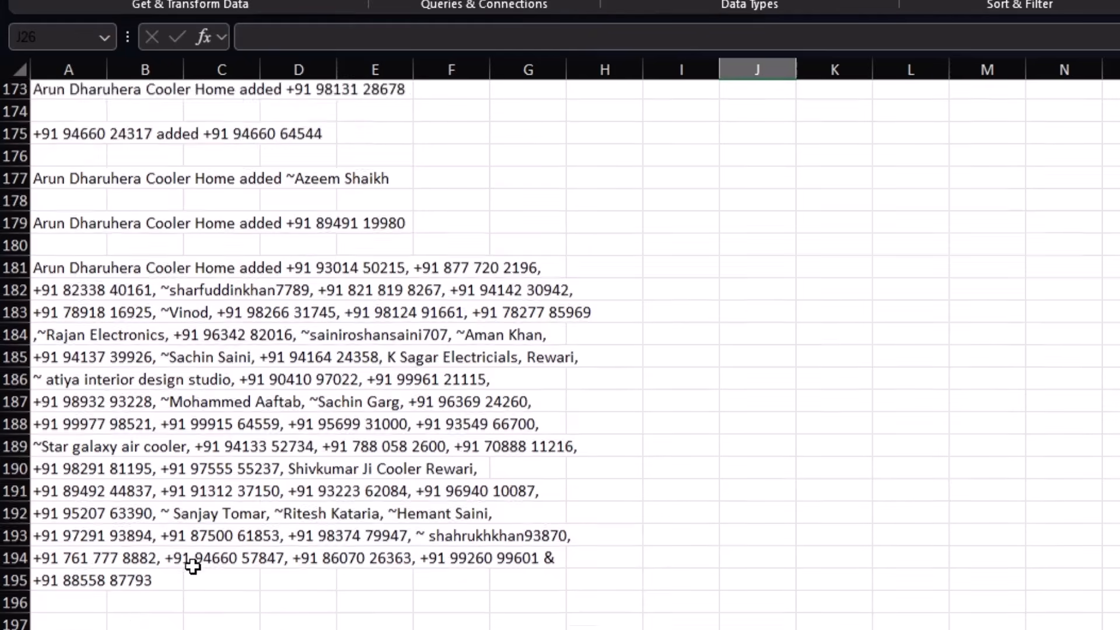
pyautogui.scroll(20, 193, 567)
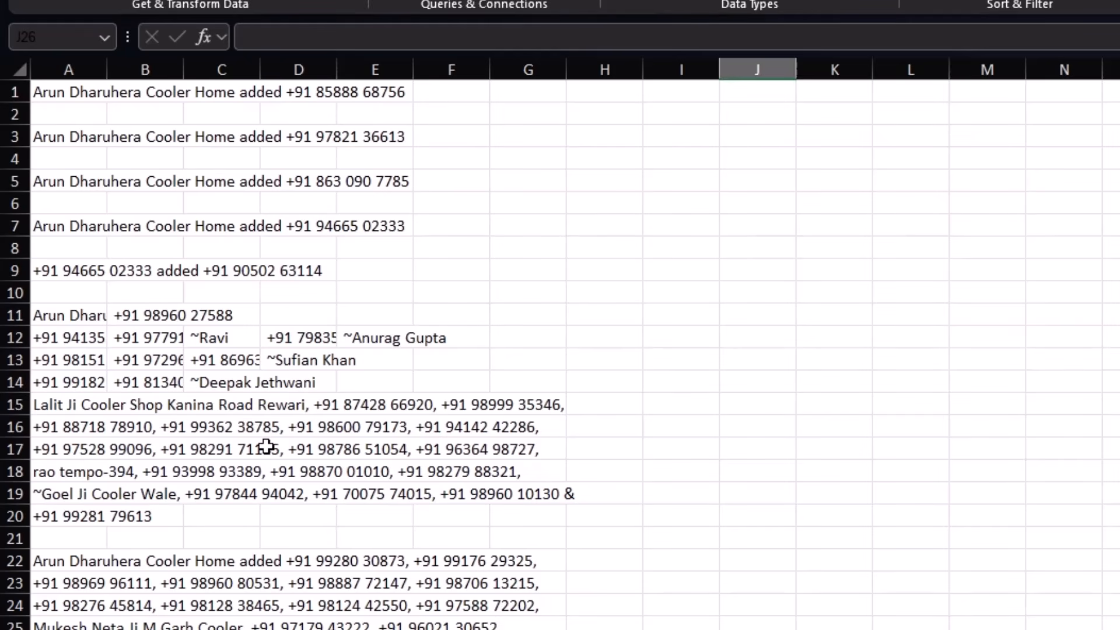
# Step: Inspect the contact entries in cells A13, A16, A19 and A22
pyautogui.click(42, 112)
pyautogui.click(51, 354)
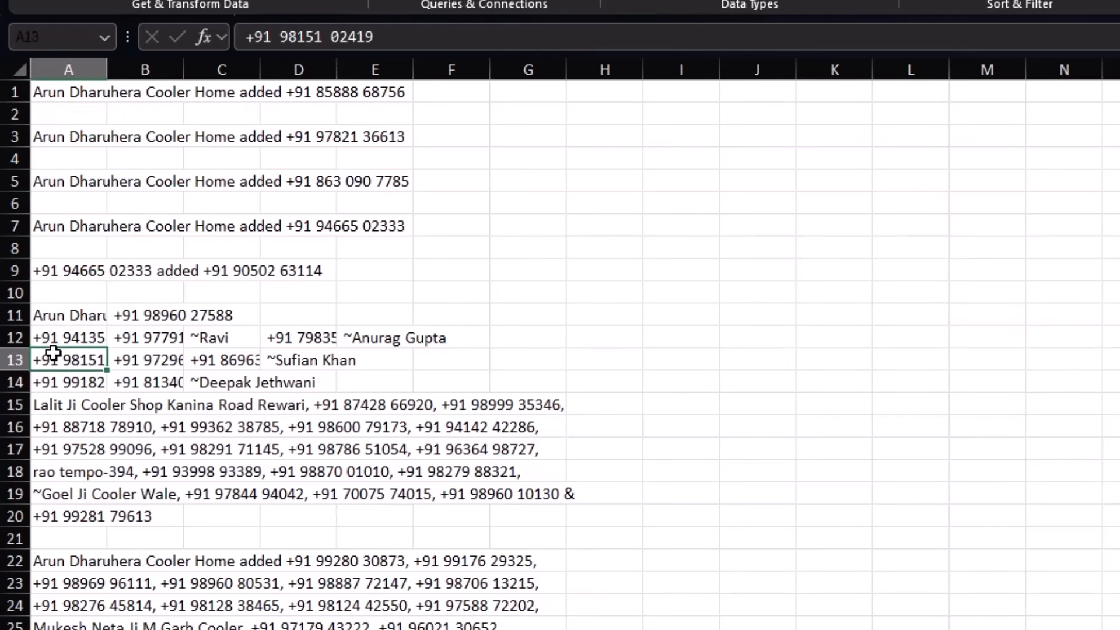
pyautogui.click(59, 425)
pyautogui.click(58, 490)
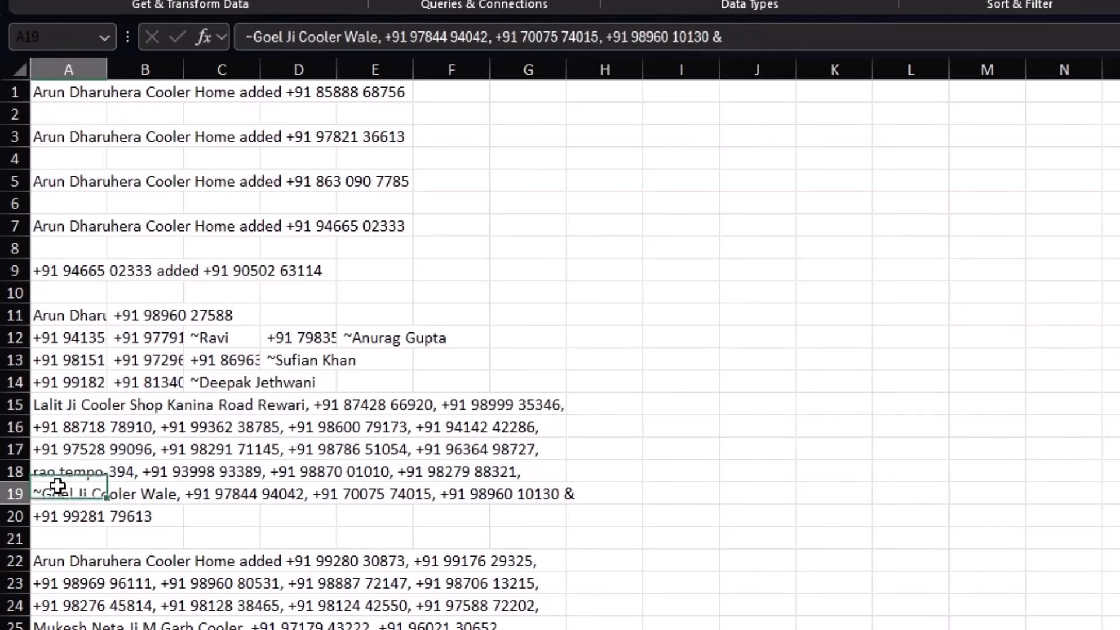
pyautogui.click(57, 566)
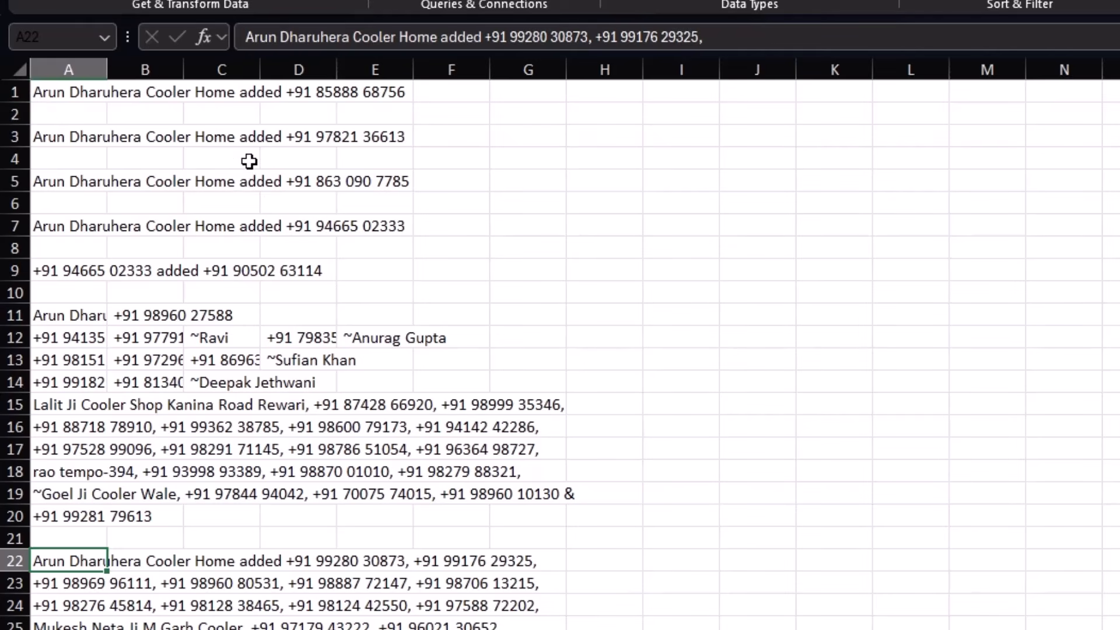
# Step: Enter =TEXTJOIN(",",1,A1:A195) in I1 to comma-join every contact line, skipping blanks
pyautogui.click(689, 95)
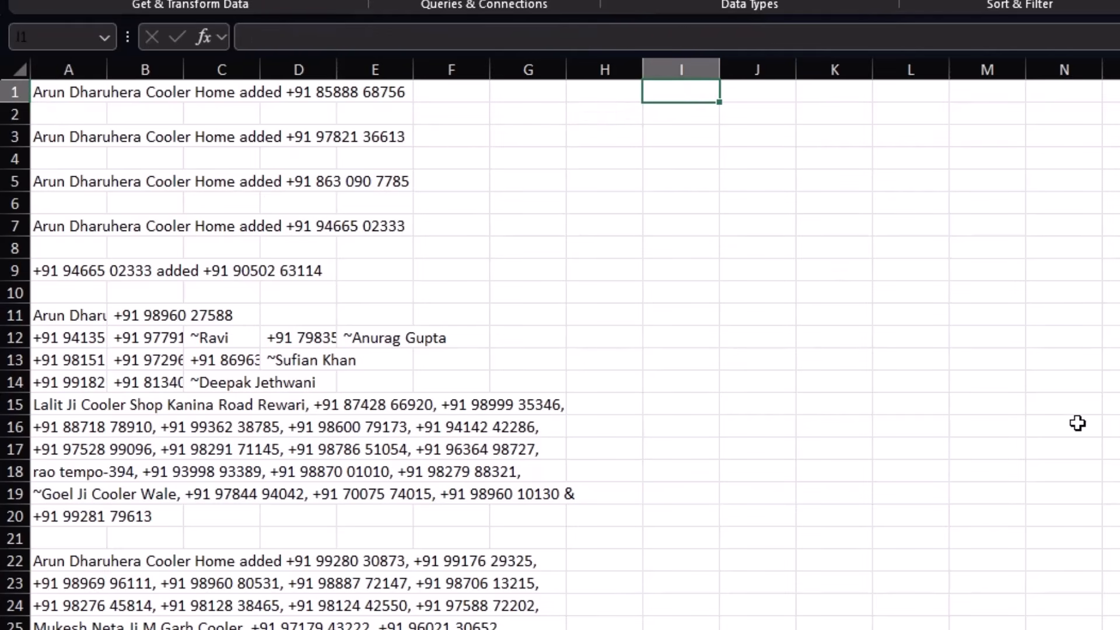
pyautogui.write('=concat')
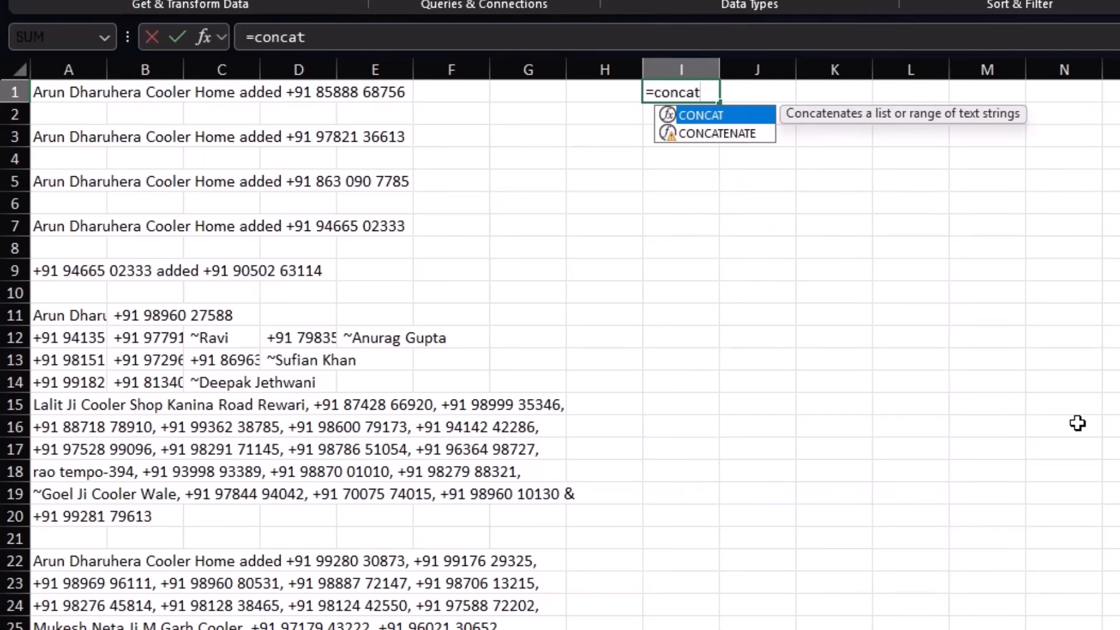
pyautogui.press('BackSpace')
pyautogui.press('BackSpace')
pyautogui.press('BackSpace')
pyautogui.press('BackSpace')
pyautogui.press('BackSpace')
pyautogui.press('BackSpace')
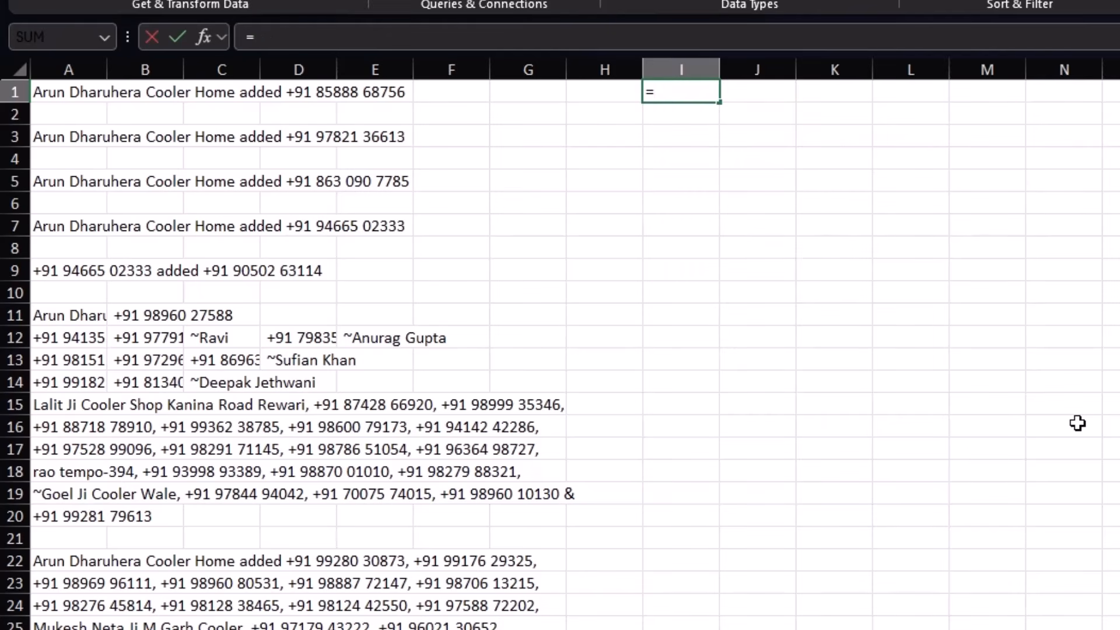
pyautogui.write('textjo')
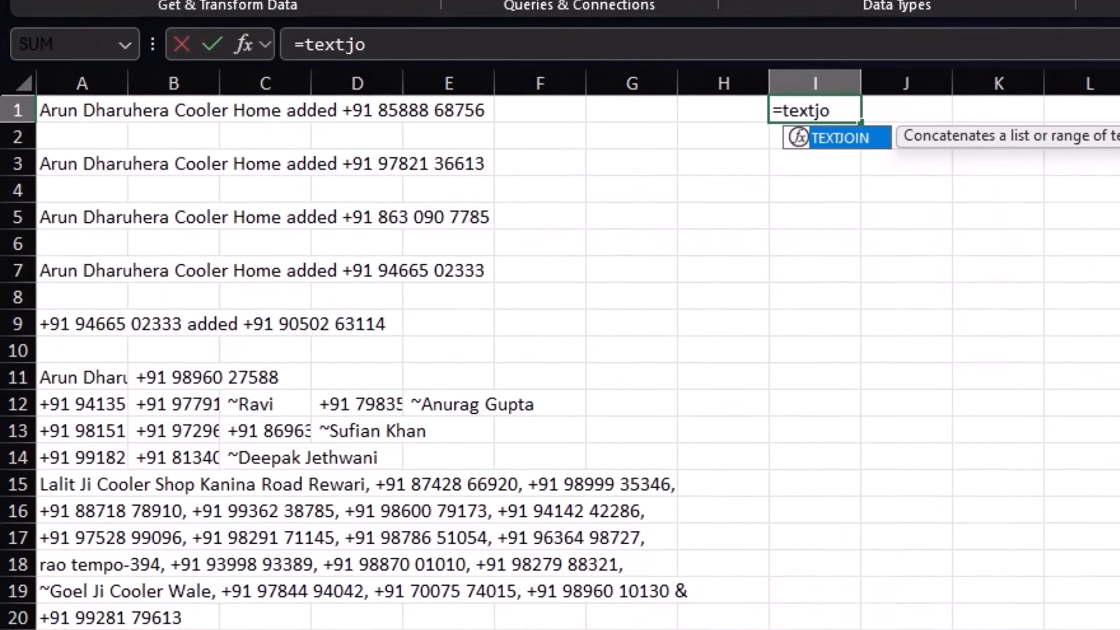
pyautogui.press('Tab')
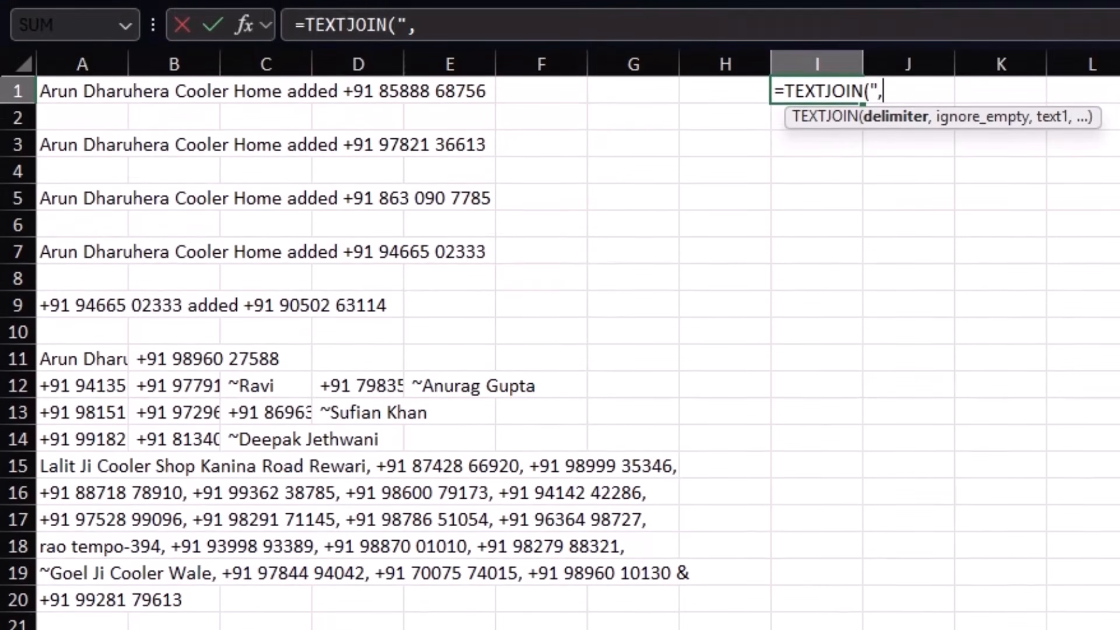
pyautogui.write(',')
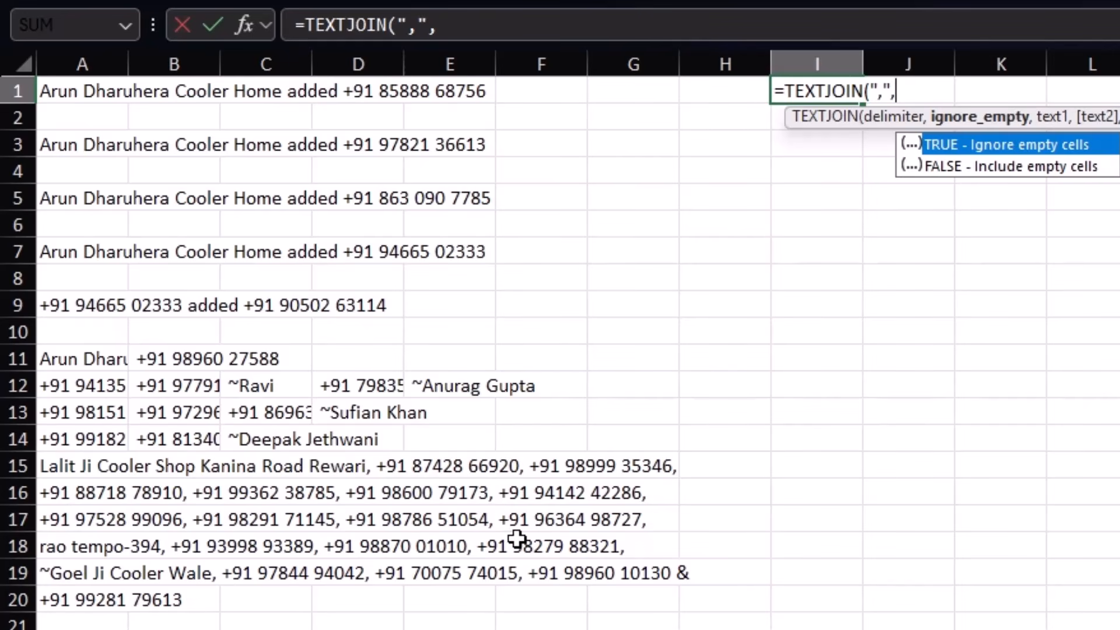
pyautogui.write(',')
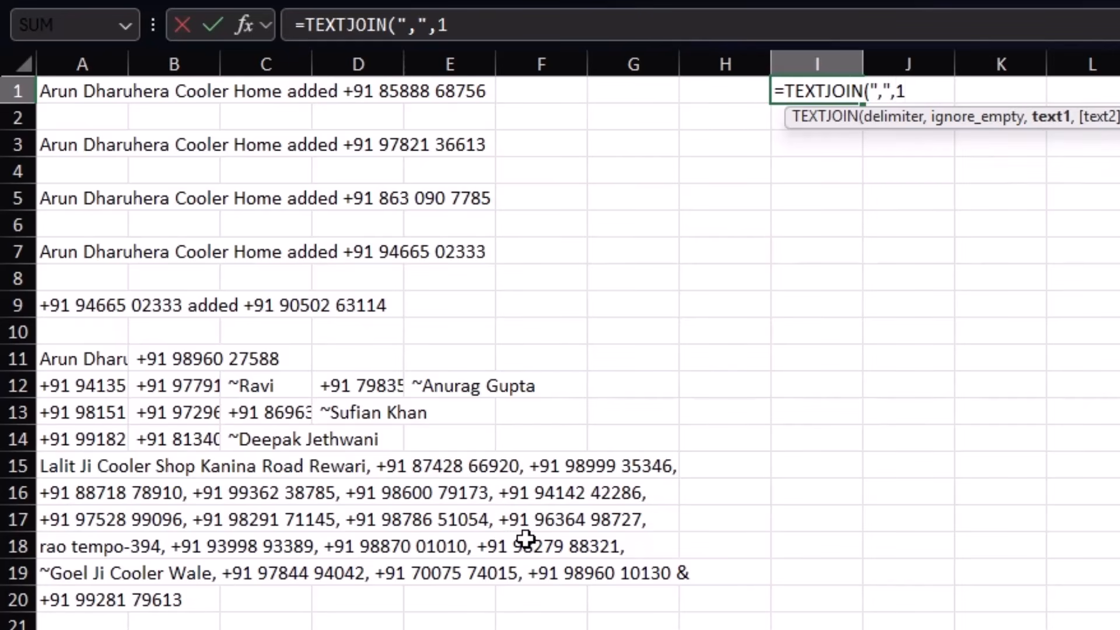
pyautogui.moveTo(63, 92); pyautogui.dragTo(113, 629)
pyautogui.scroll(13, 560, 353)
pyautogui.scroll(20, 560, 353)
pyautogui.scroll(11, 560, 353)
pyautogui.write(')')
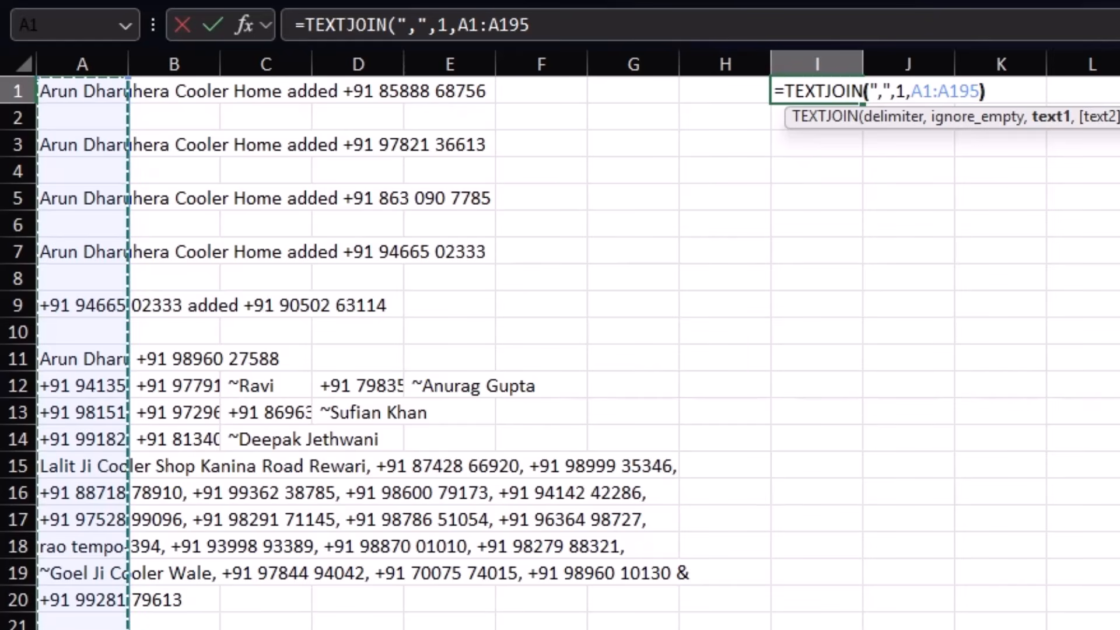
pyautogui.press('Return')
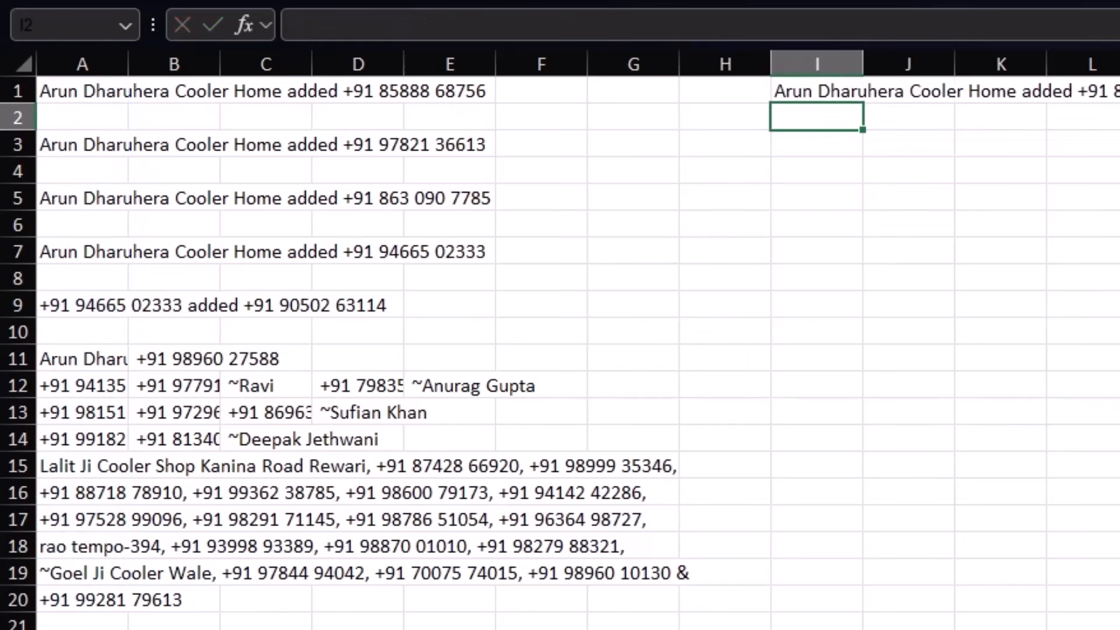
# Step: Paste I1's joined text into I3 as values only, then clear cells I1 to I3
pyautogui.click(810, 97)
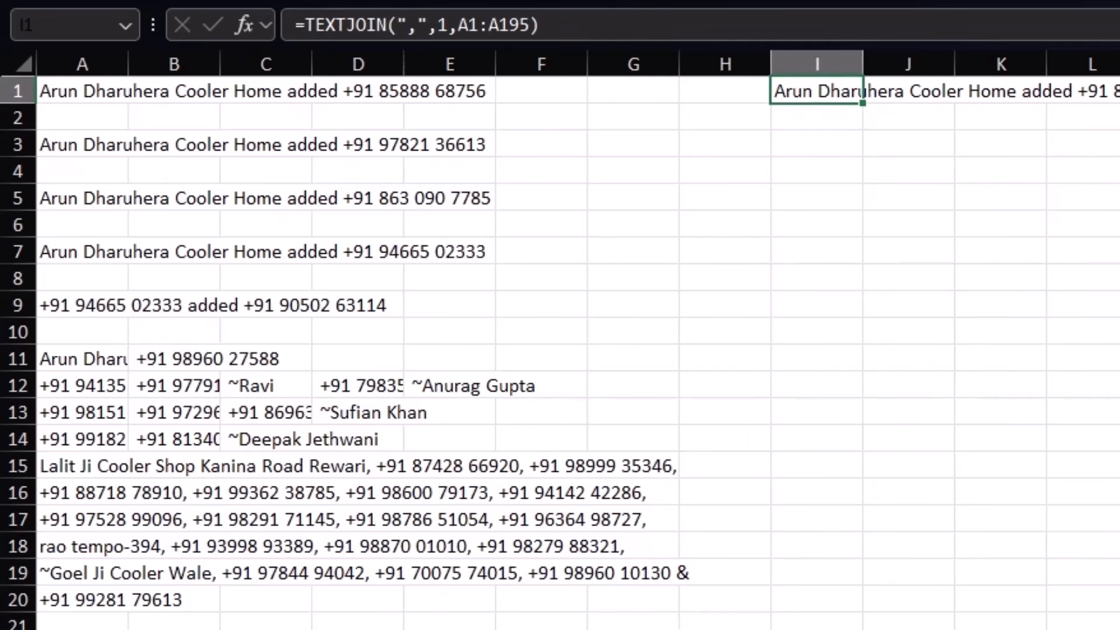
pyautogui.hotkey('ctrl', 'c')
pyautogui.click(825, 149)
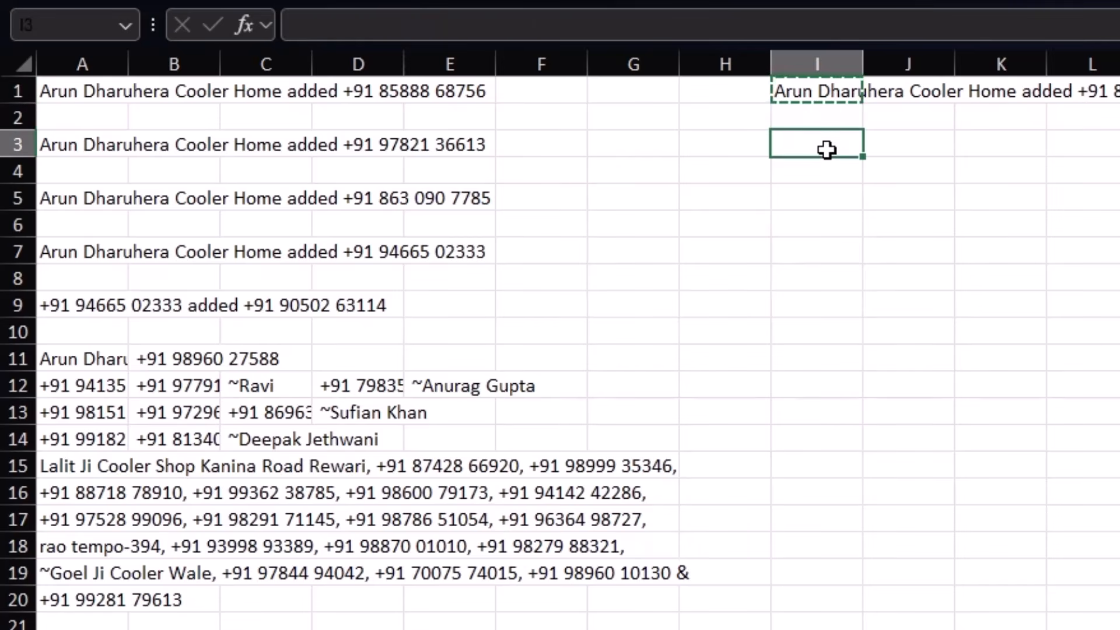
pyautogui.rightClick(825, 145)
pyautogui.click(922, 359)
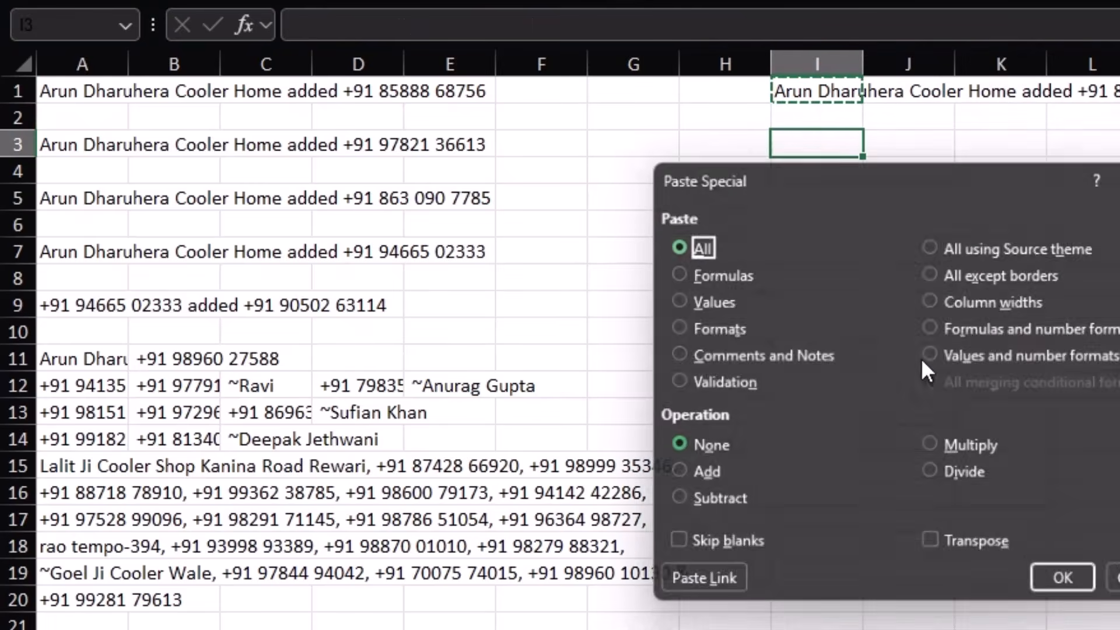
pyautogui.click(720, 303)
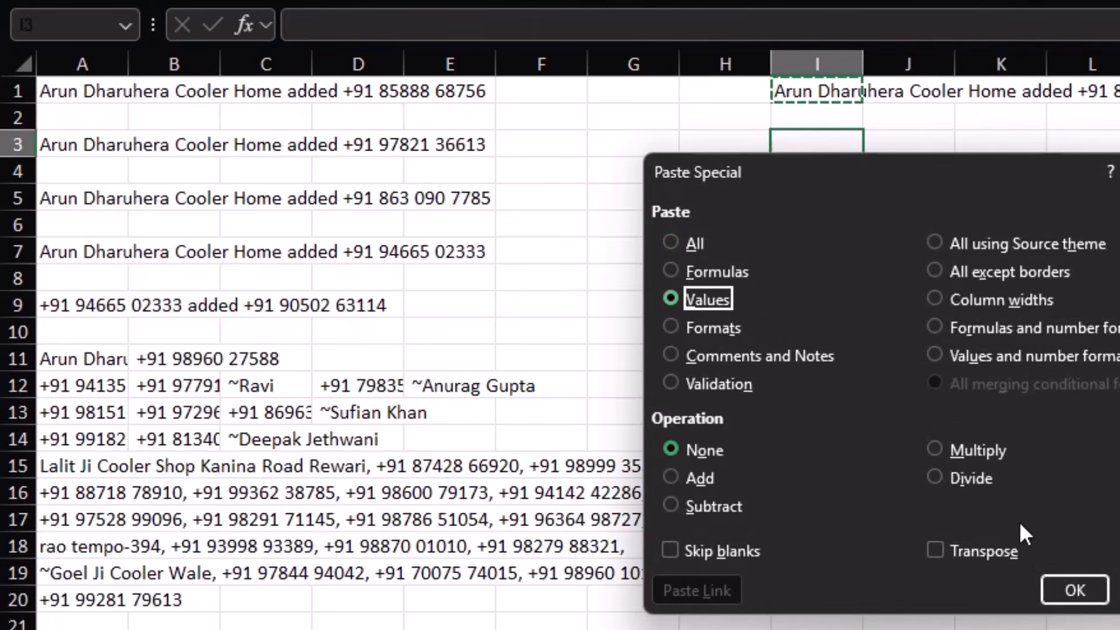
pyautogui.click(1065, 591)
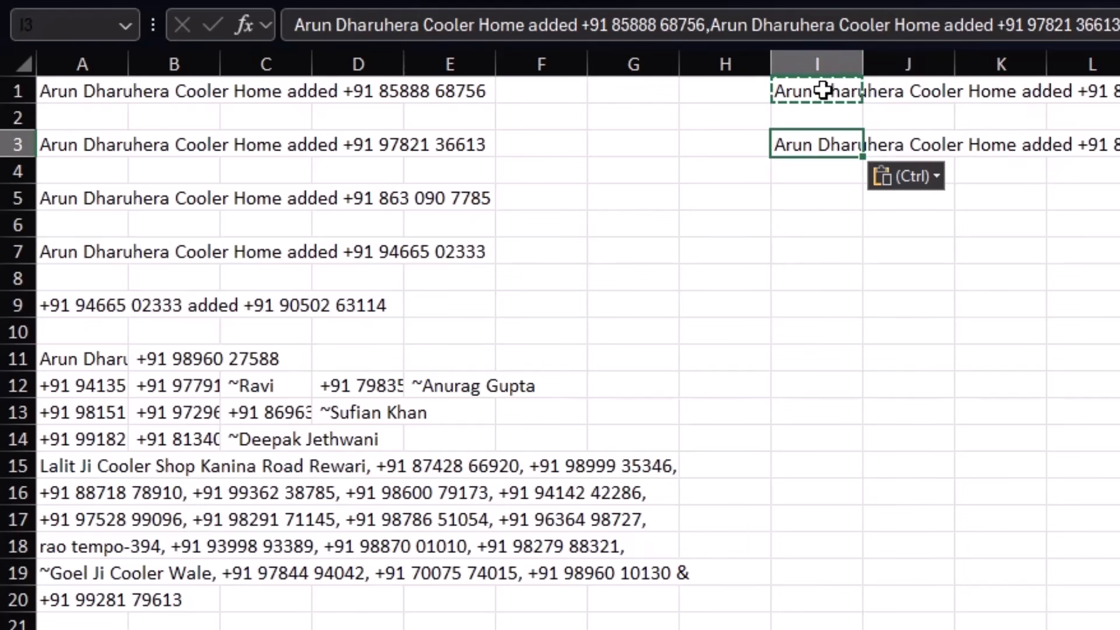
pyautogui.moveTo(822, 91); pyautogui.dragTo(812, 148)
pyautogui.press('Delete')
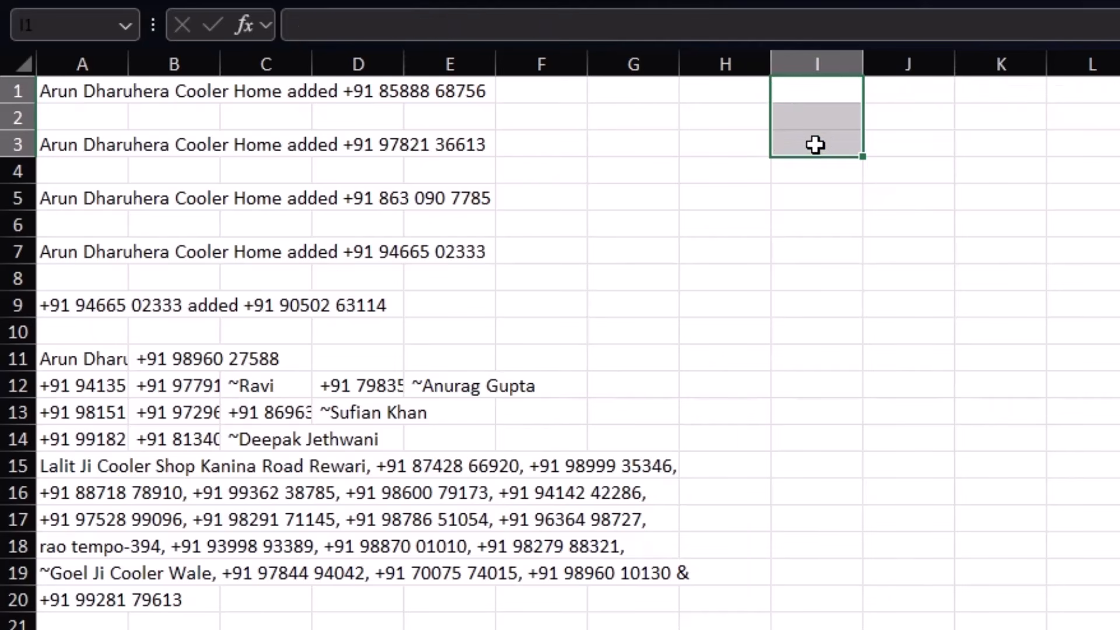
# Step: Enter =CONCAT(A1:A195,",") in I2 to join all column A text into one string
pyautogui.click(819, 98)
pyautogui.write('=')
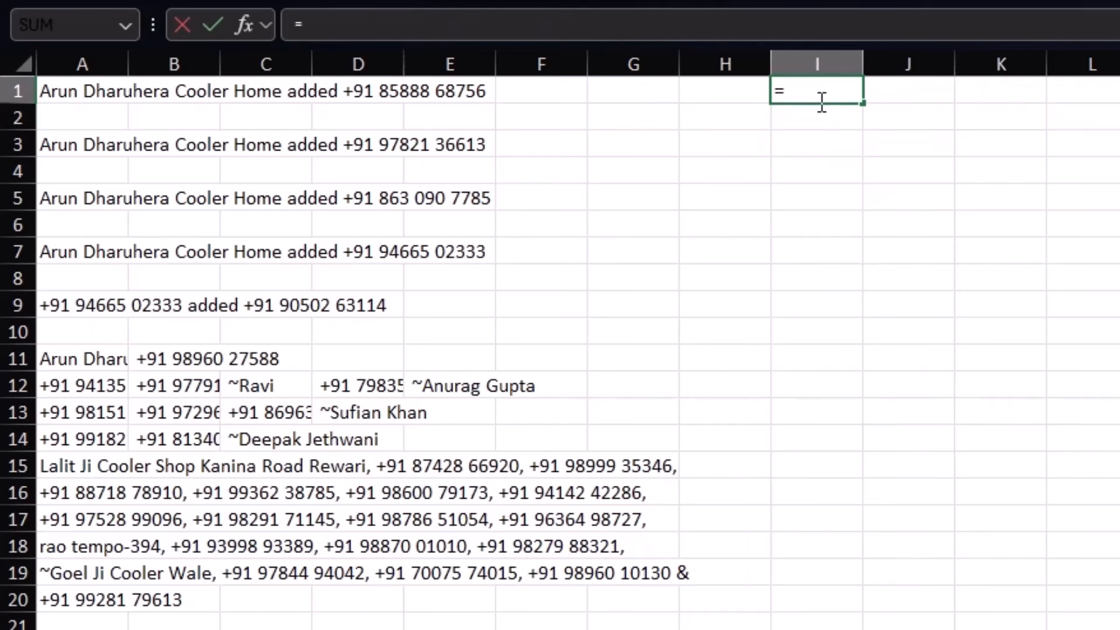
pyautogui.press('Escape')
pyautogui.press('Down')
pyautogui.write('=')
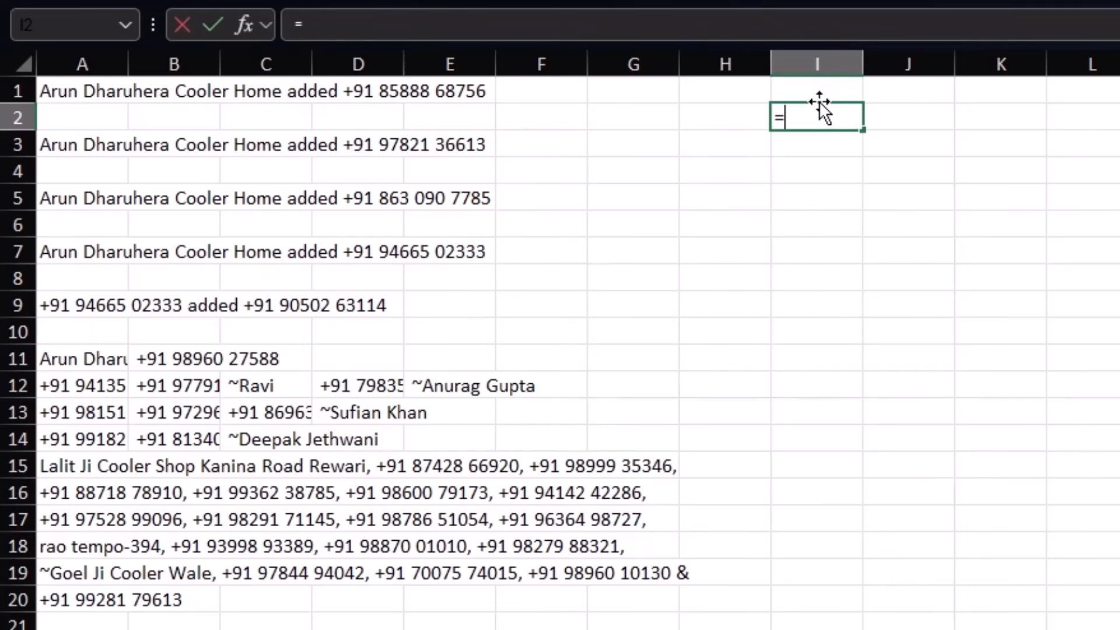
pyautogui.write('concat(')
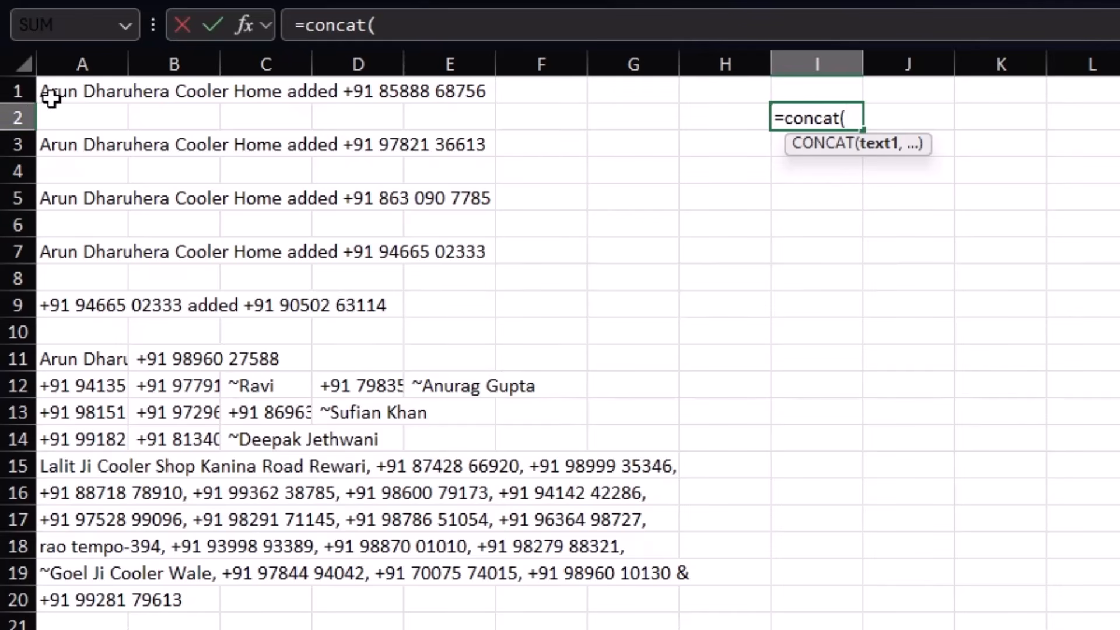
pyautogui.moveTo(55, 90); pyautogui.dragTo(86, 624)
pyautogui.write(',')
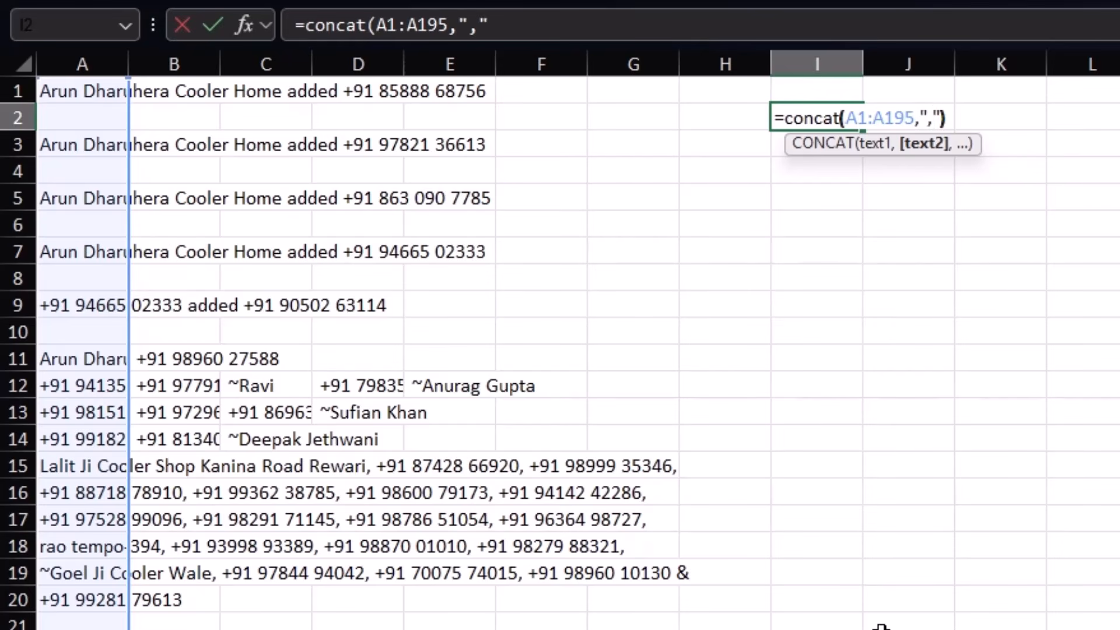
pyautogui.write('",")')
pyautogui.press('Return')
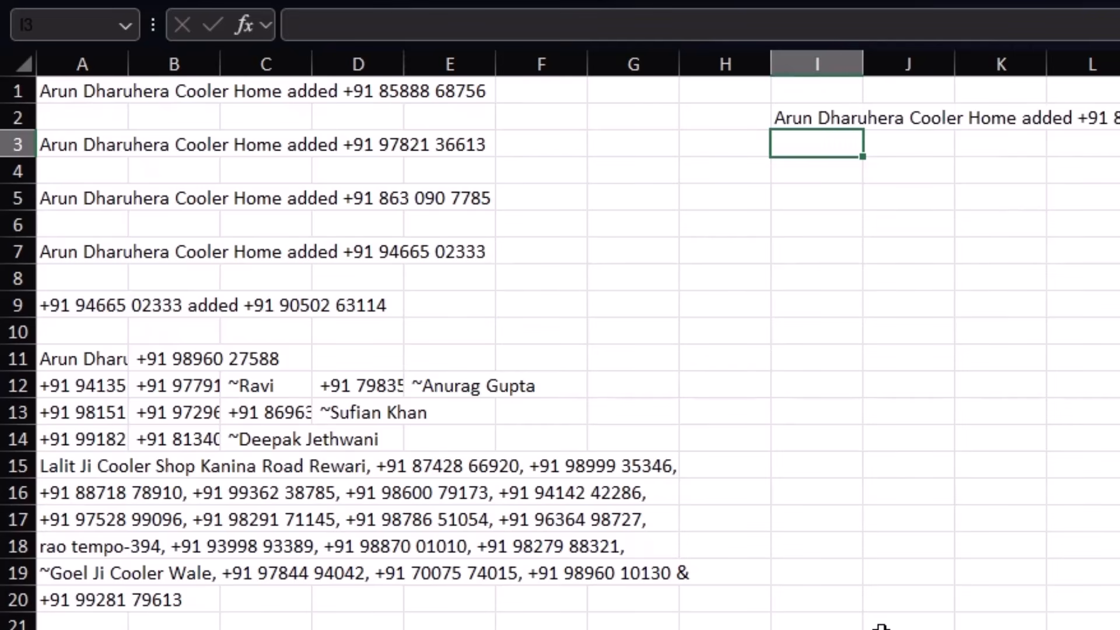
pyautogui.press('Up')
# Step: Copy I2 and attempt a transposed paste into I3, undoing the resulting #REF! error
pyautogui.hotkey('ctrl', 'c')
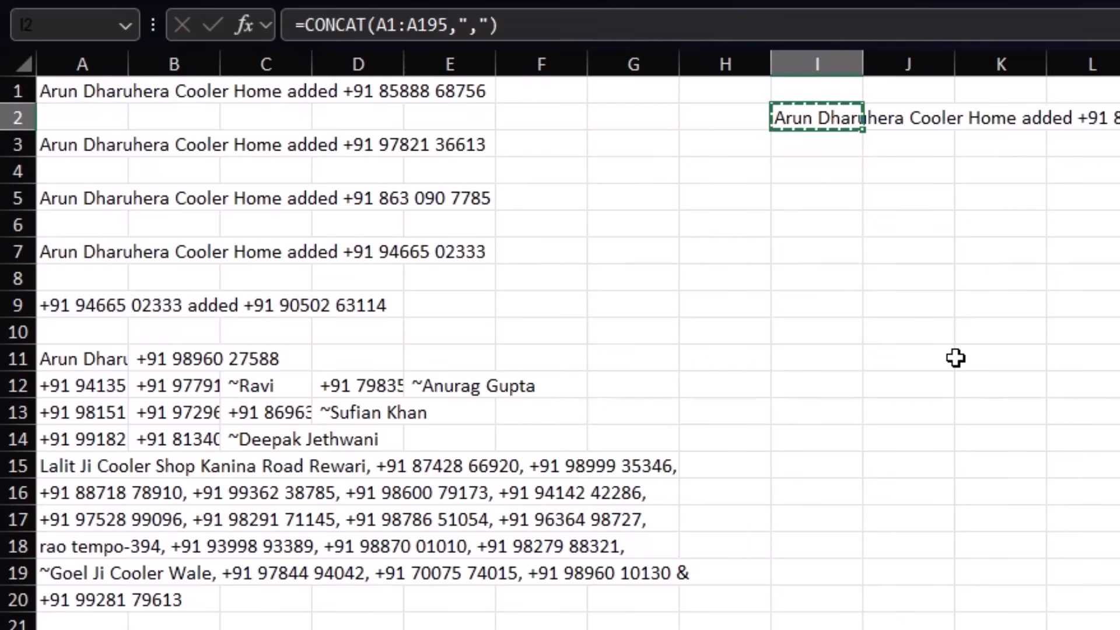
pyautogui.click(801, 159)
pyautogui.rightClick(801, 160)
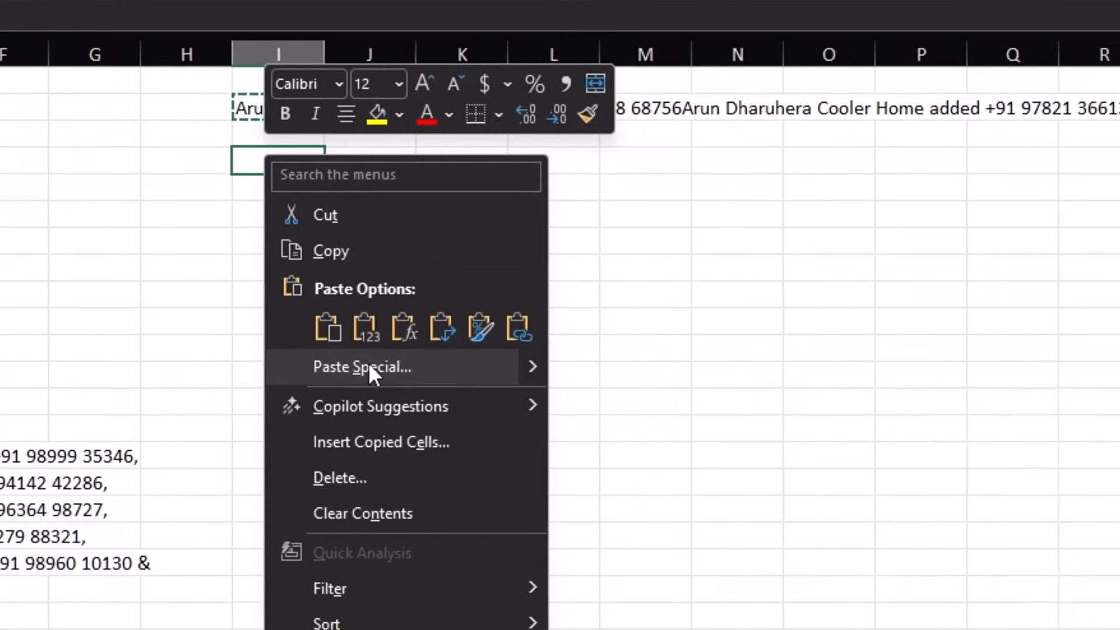
pyautogui.click(369, 367)
pyautogui.click(385, 556)
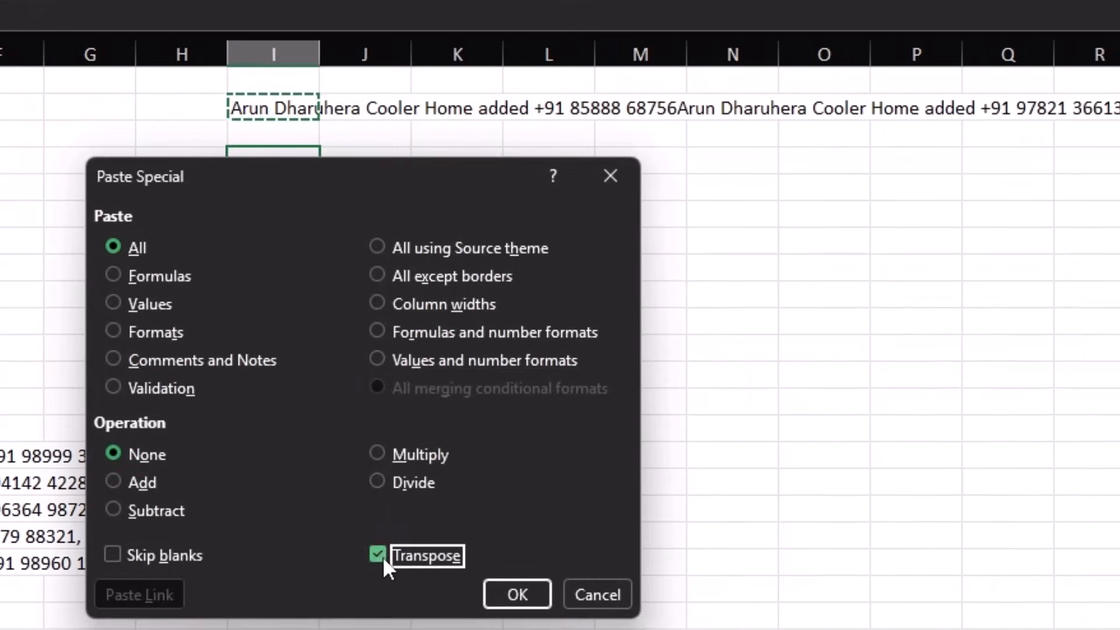
pyautogui.click(517, 595)
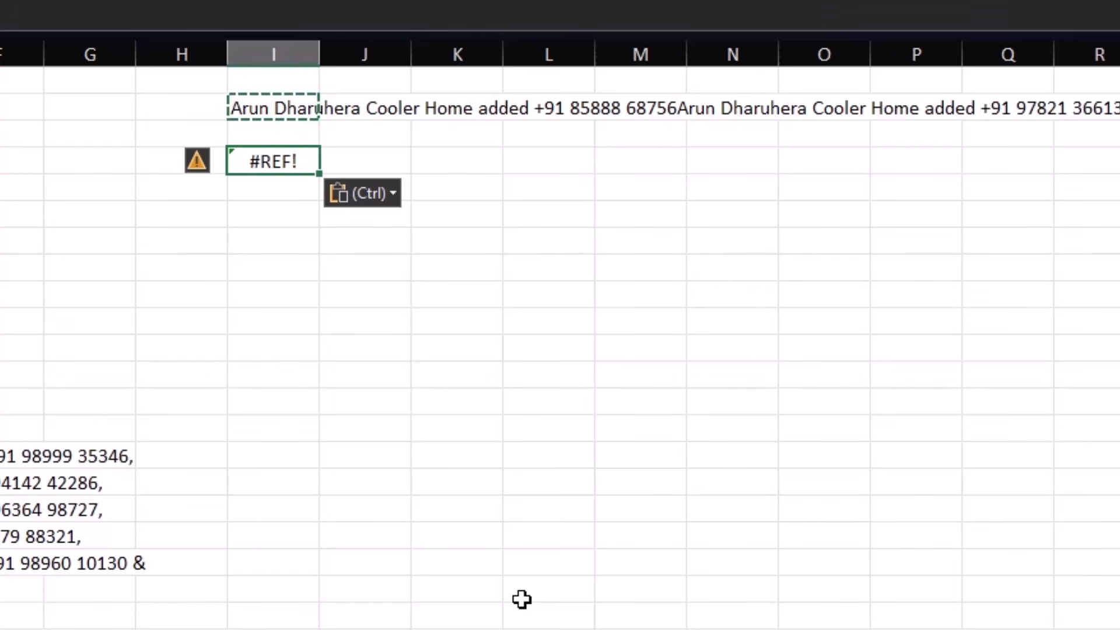
pyautogui.hotkey('ctrl', 'z')
# Step: Paste the joined text into I3 as values only and delete the CONCAT formula cell
pyautogui.rightClick(258, 165)
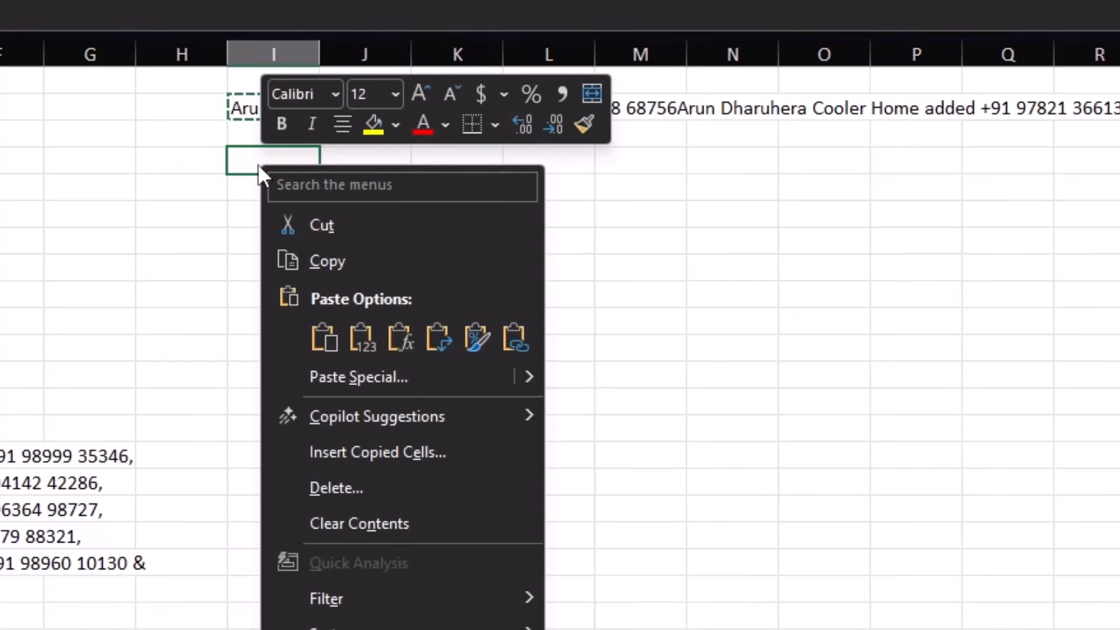
pyautogui.click(348, 366)
pyautogui.click(145, 318)
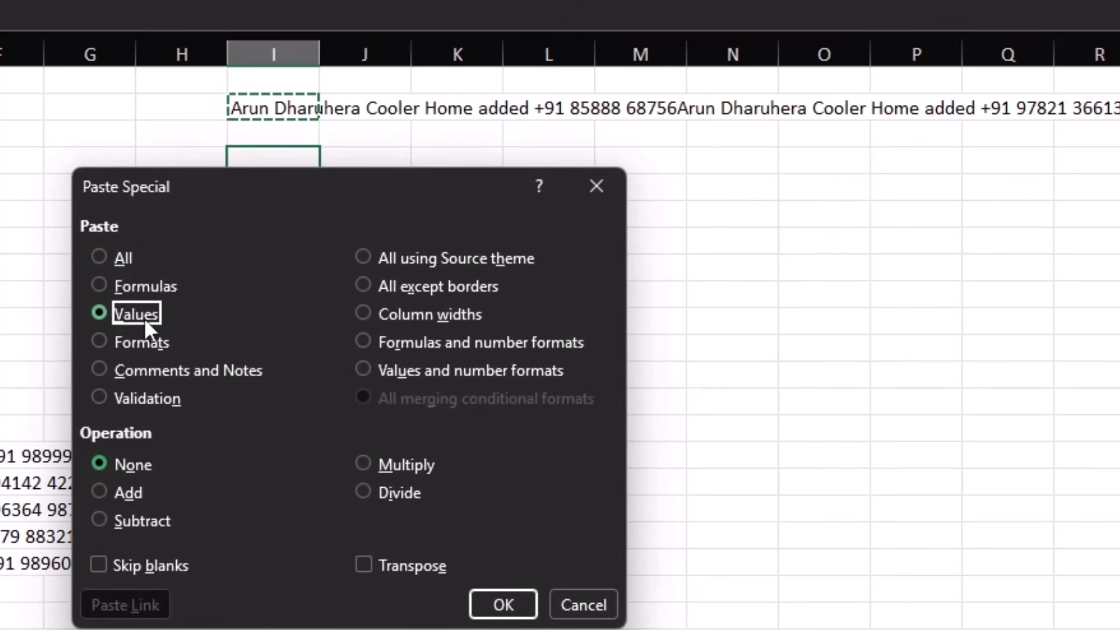
pyautogui.click(491, 607)
pyautogui.click(282, 106)
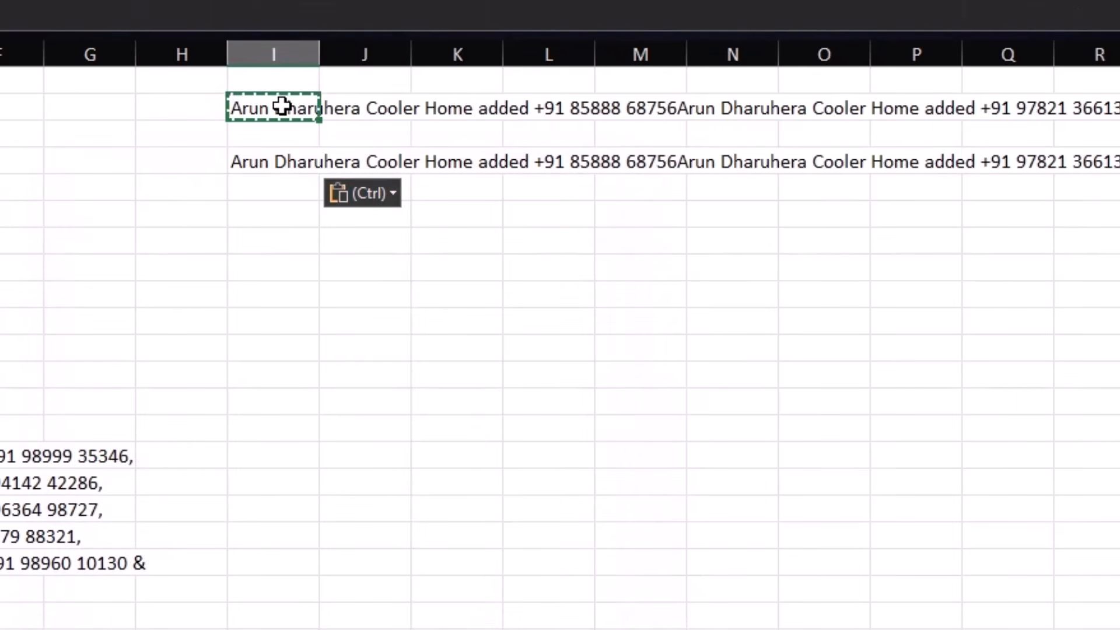
pyautogui.press('Delete')
# Step: Split the joined text in I3 with Text to Columns, delimited by comma only
pyautogui.click(295, 163)
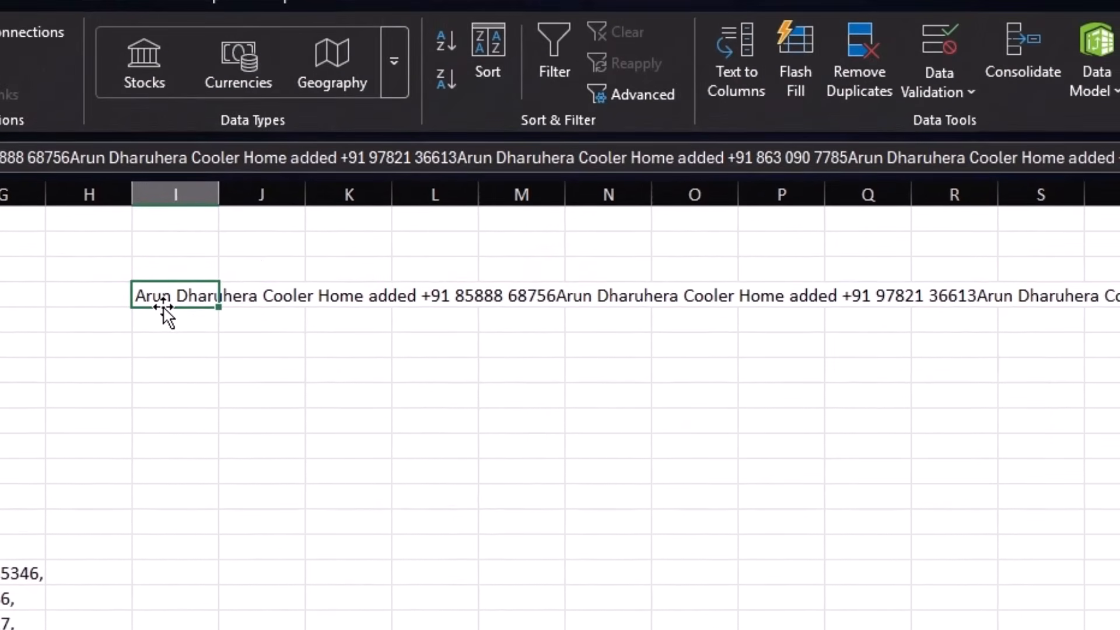
pyautogui.click(721, 87)
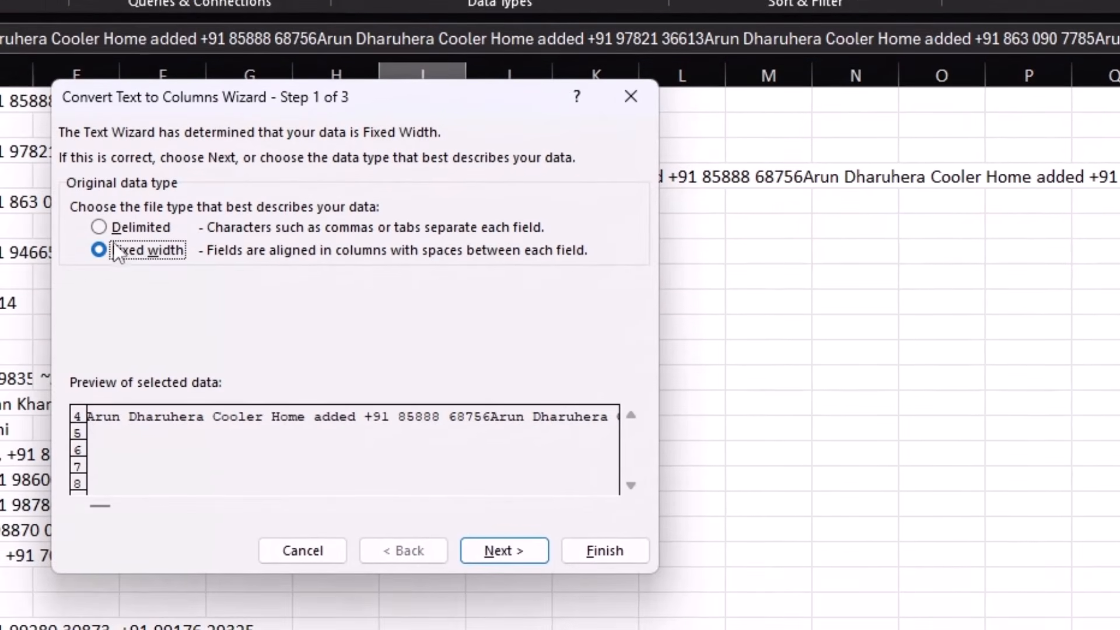
pyautogui.click(115, 229)
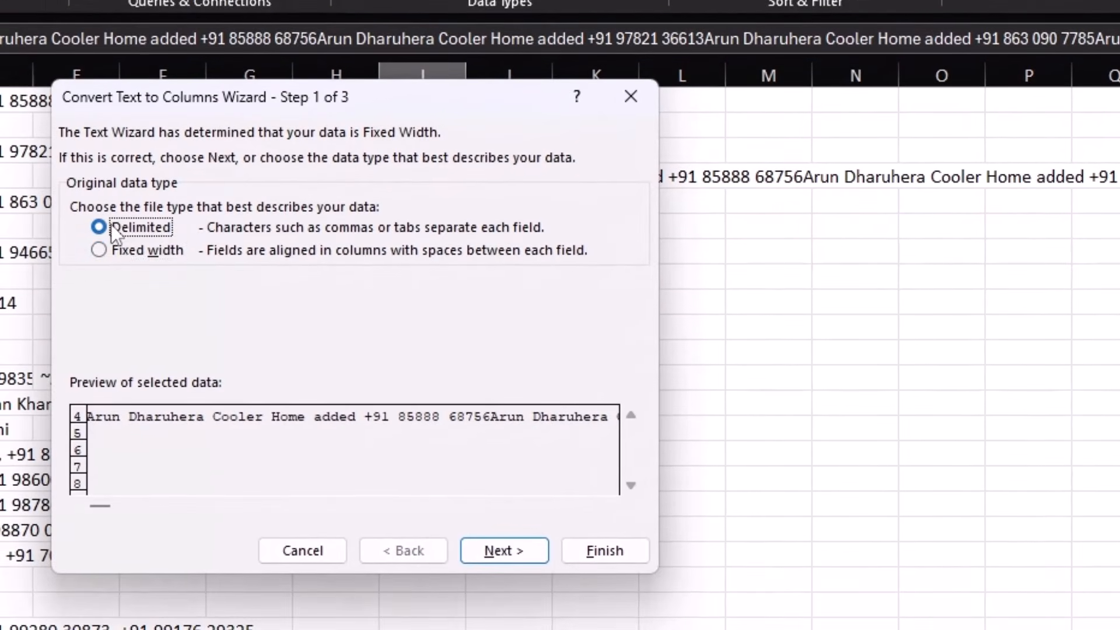
pyautogui.click(494, 548)
pyautogui.click(76, 242)
pyautogui.click(78, 296)
pyautogui.click(602, 553)
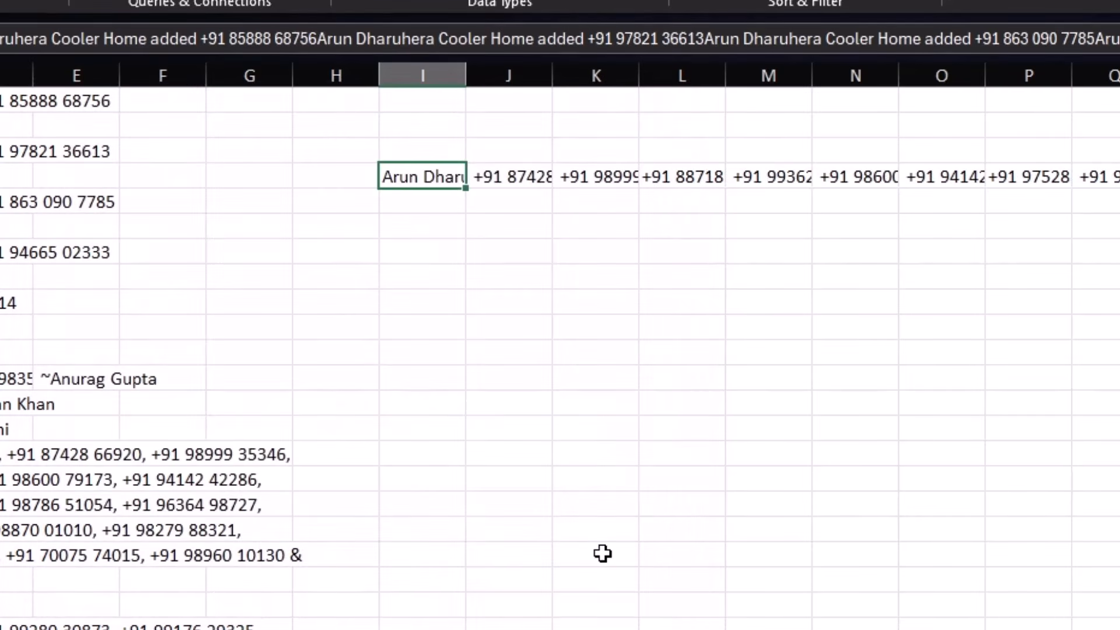
# Step: Check the split values in columns J to P and copy the whole split row from column I
pyautogui.click(503, 180)
pyautogui.click(607, 180)
pyautogui.click(689, 185)
pyautogui.click(825, 192)
pyautogui.click(978, 180)
pyautogui.click(1027, 178)
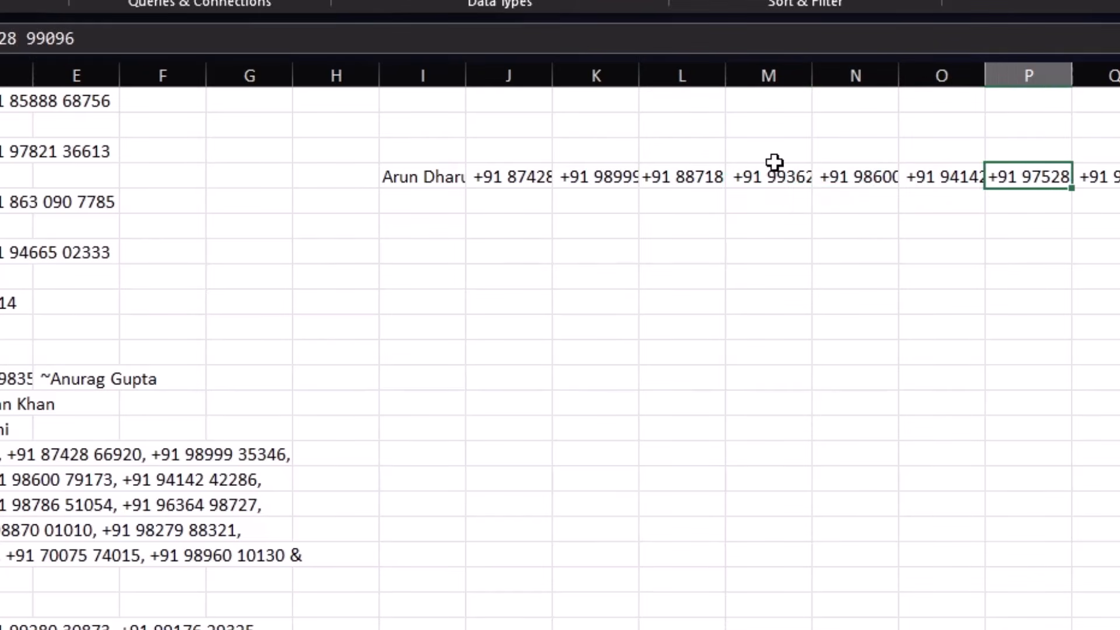
pyautogui.click(438, 175)
pyautogui.hotkey('ctrl', 'shift', 'Right')
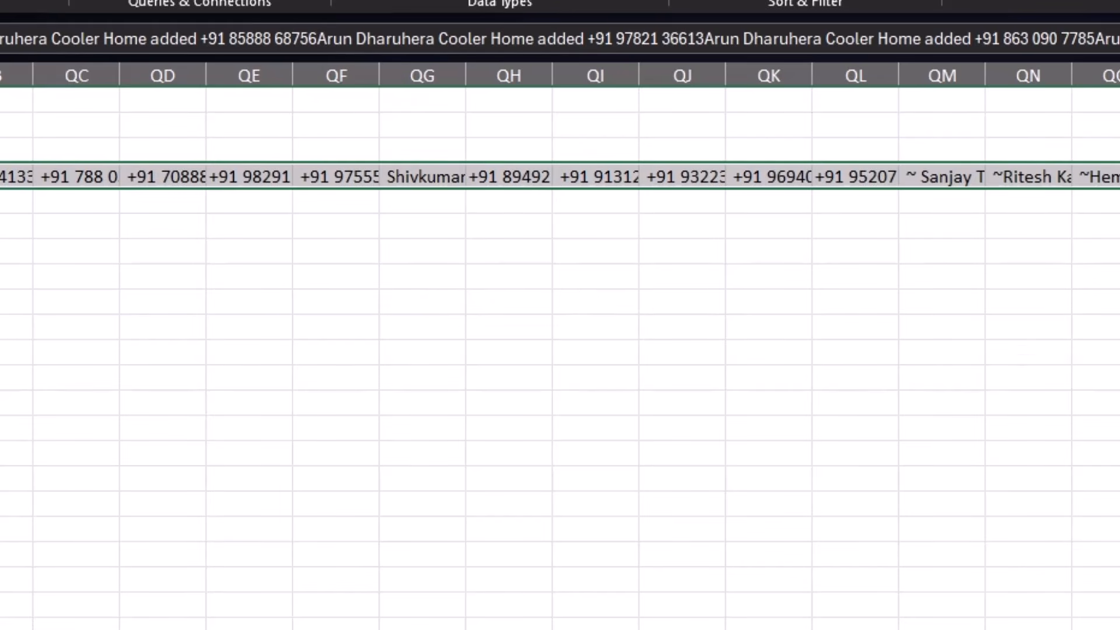
pyautogui.hotkey('ctrl', 'c')
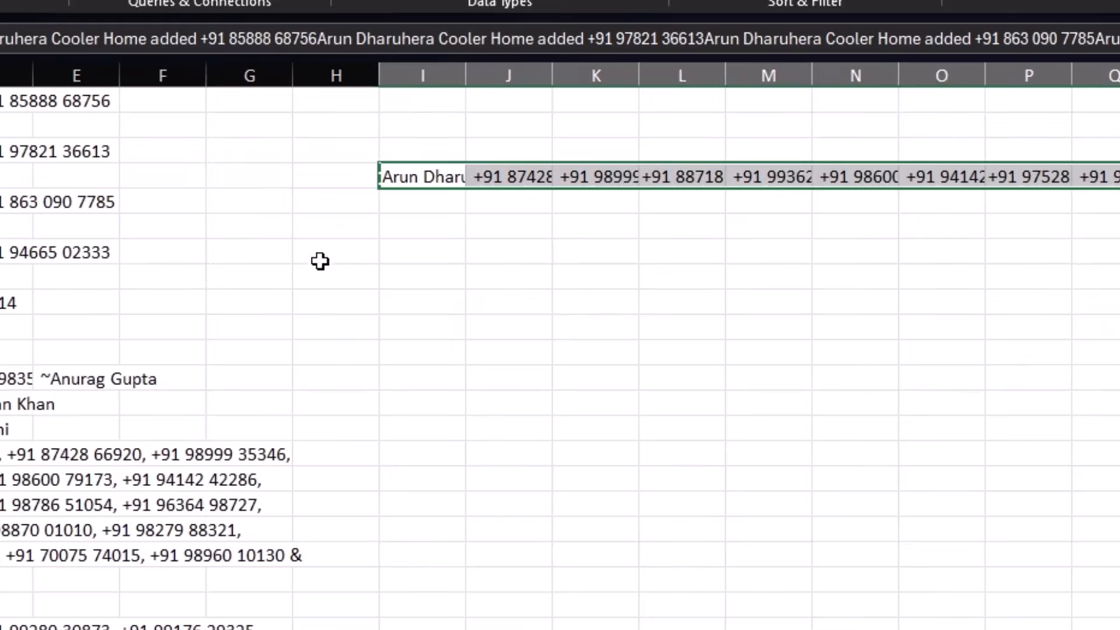
# Step: Paste the copied row transposed down column I starting at I6
pyautogui.click(412, 230)
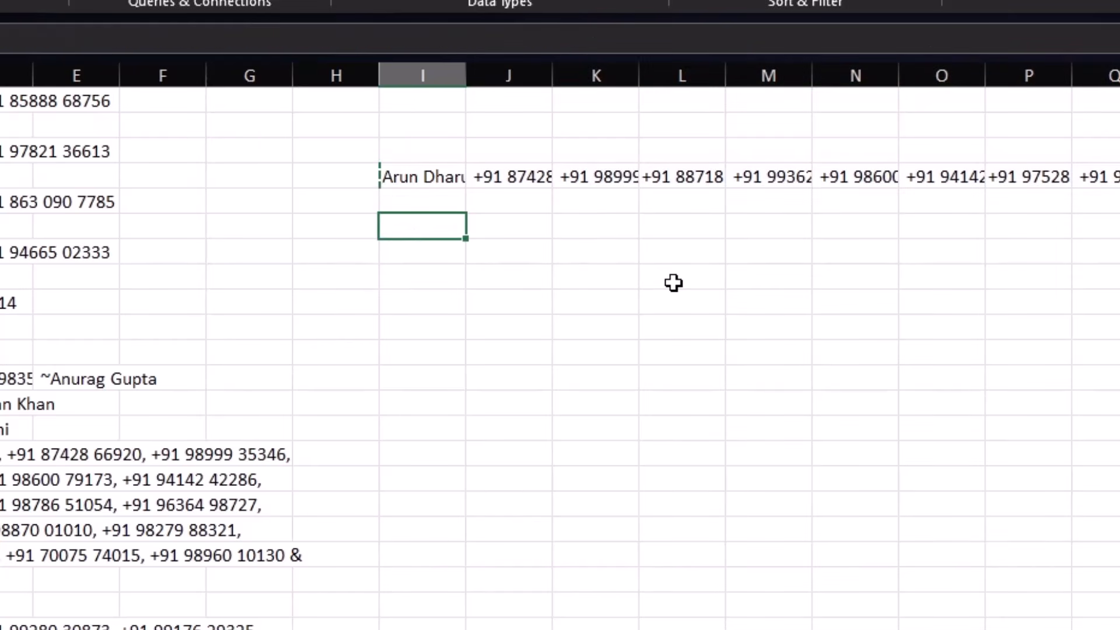
pyautogui.rightClick(442, 236)
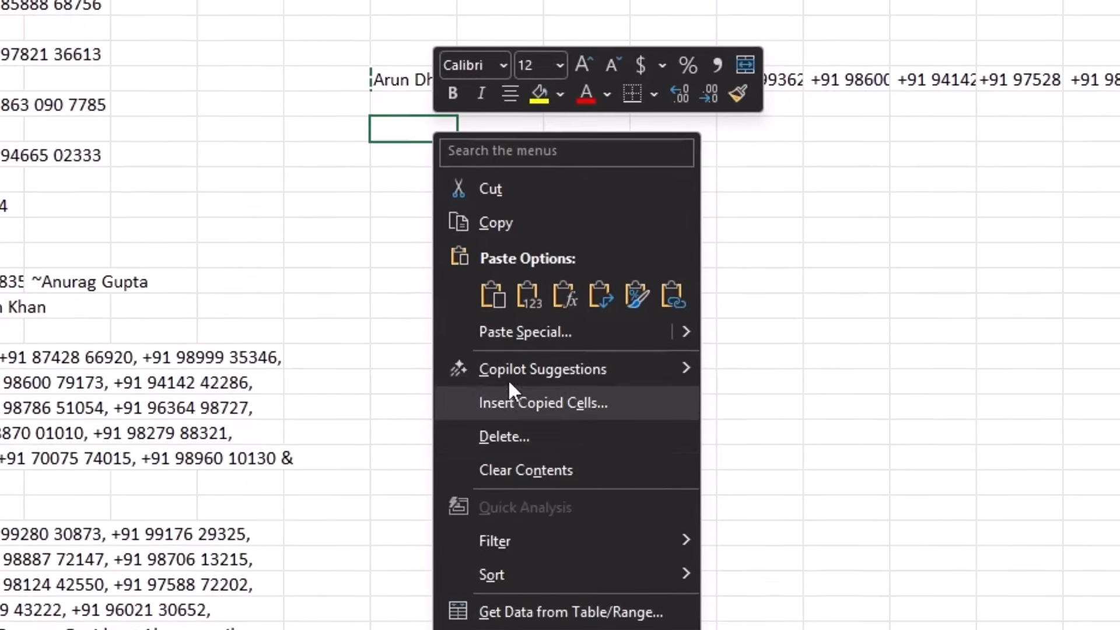
pyautogui.click(513, 405)
pyautogui.click(521, 501)
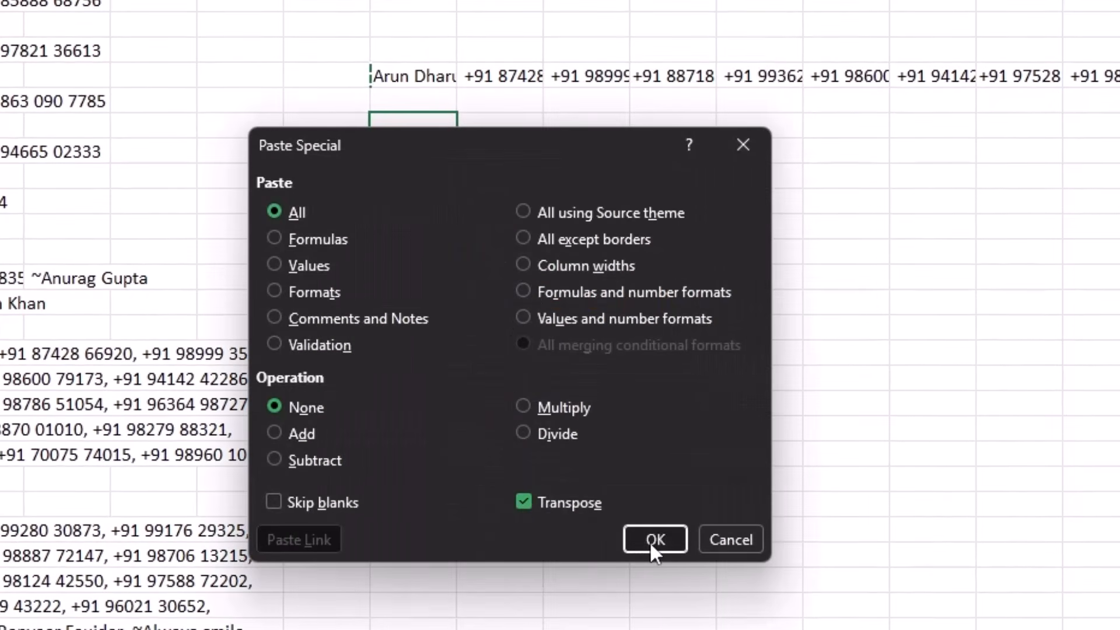
pyautogui.click(649, 541)
pyautogui.scroll(-7, 445, 467)
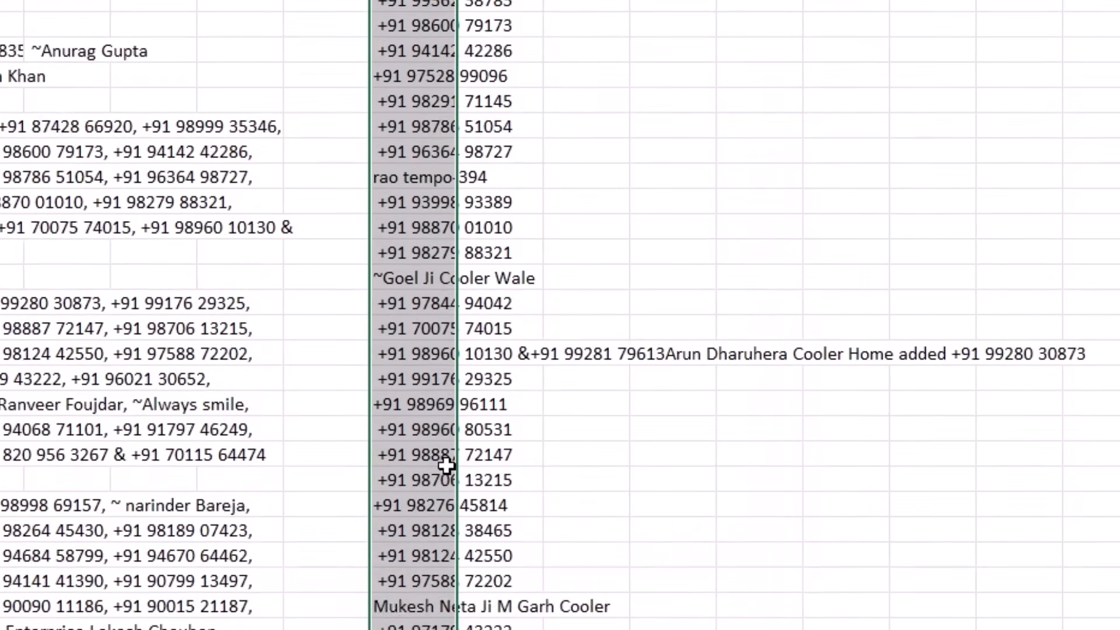
pyautogui.scroll(6, 448, 475)
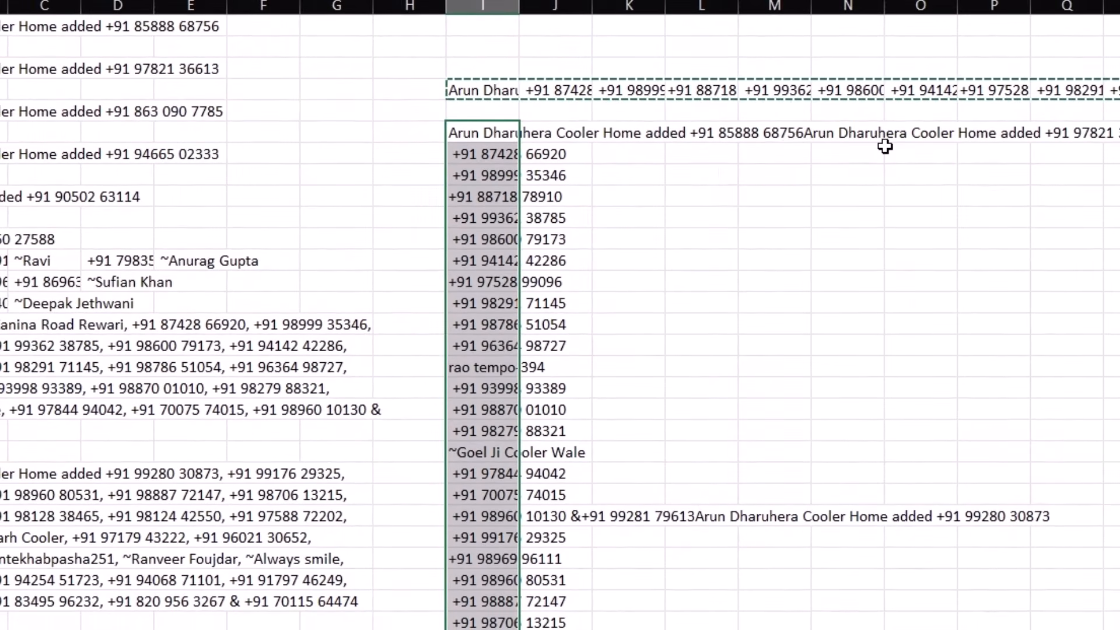
# Step: Delete the leftover long text cell and the old horizontal split row
pyautogui.click(495, 138)
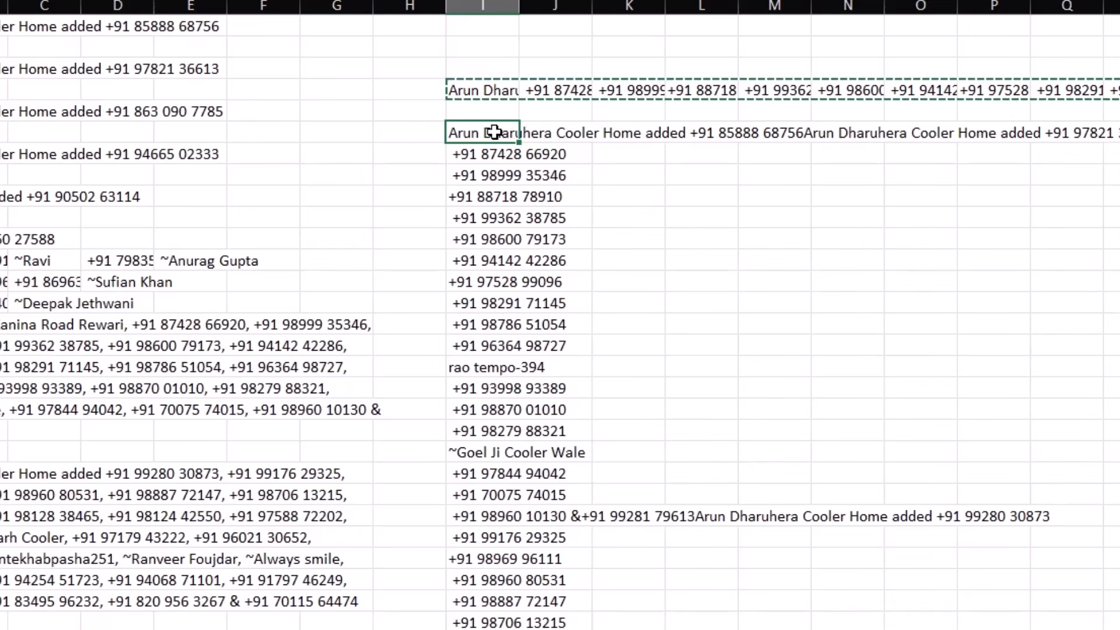
pyautogui.press('Delete')
pyautogui.click(489, 88)
pyautogui.press('Delete')
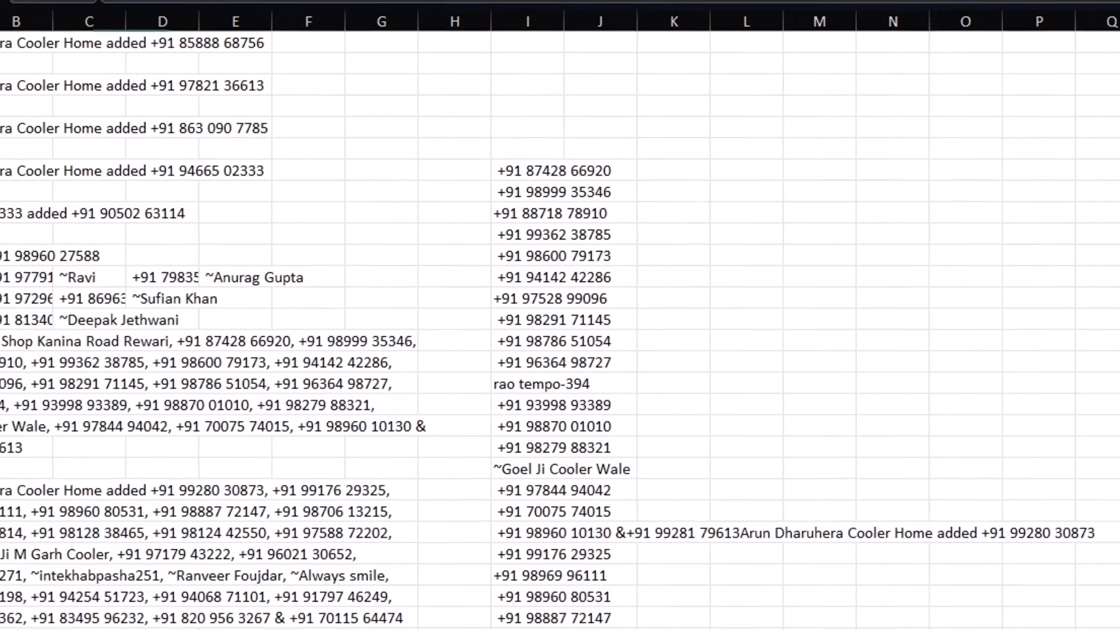
pyautogui.moveTo(66, 67); pyautogui.dragTo(479, 62)
pyautogui.rightClick(392, 234)
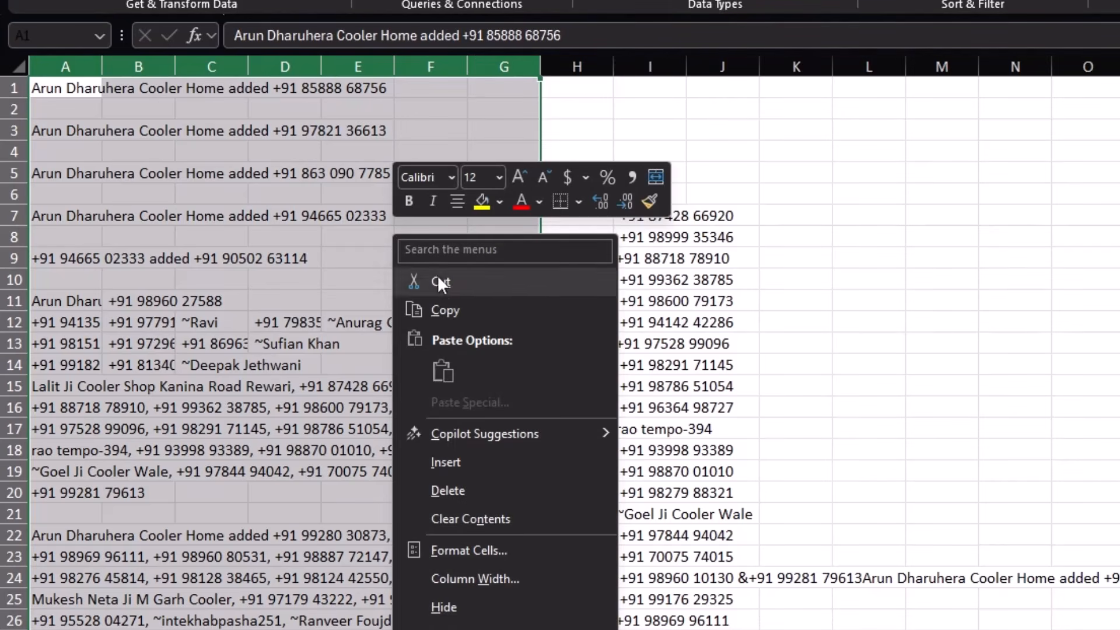
pyautogui.click(465, 490)
pyautogui.click(369, 358)
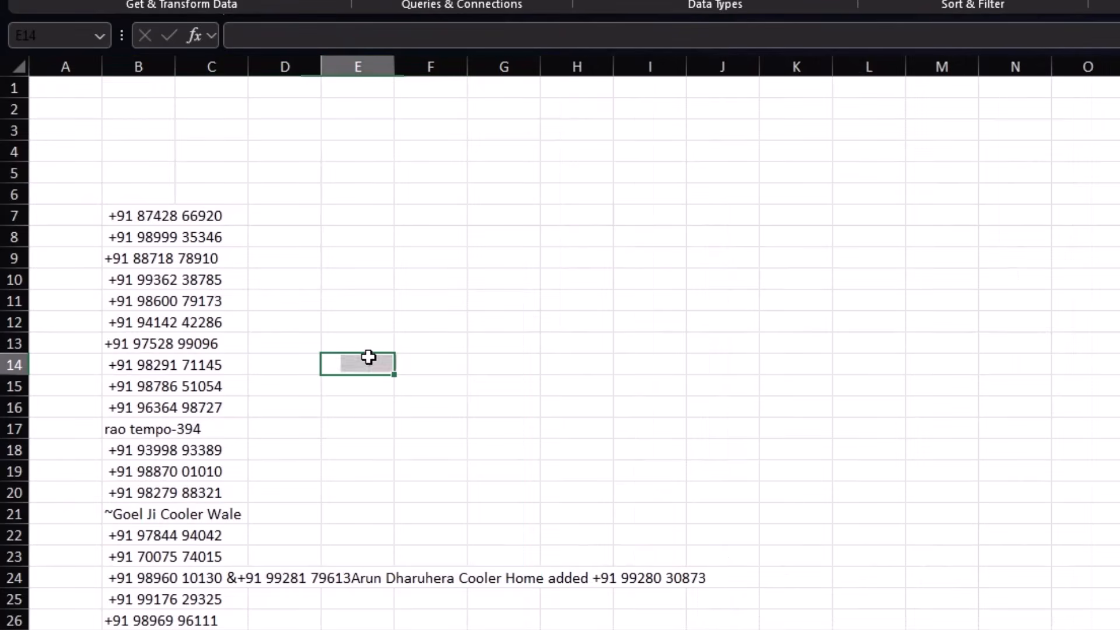
pyautogui.scroll(-6, 312, 460)
pyautogui.scroll(6, 312, 520)
pyautogui.moveTo(14, 88); pyautogui.dragTo(16, 173)
pyautogui.rightClick(137, 145)
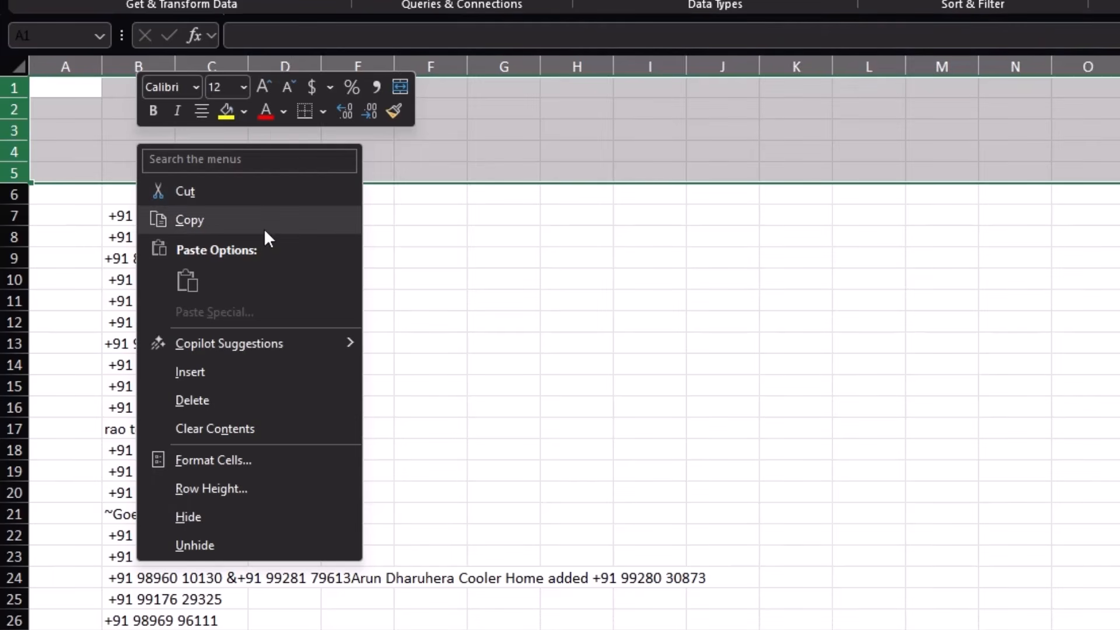
pyautogui.click(229, 399)
pyautogui.click(353, 324)
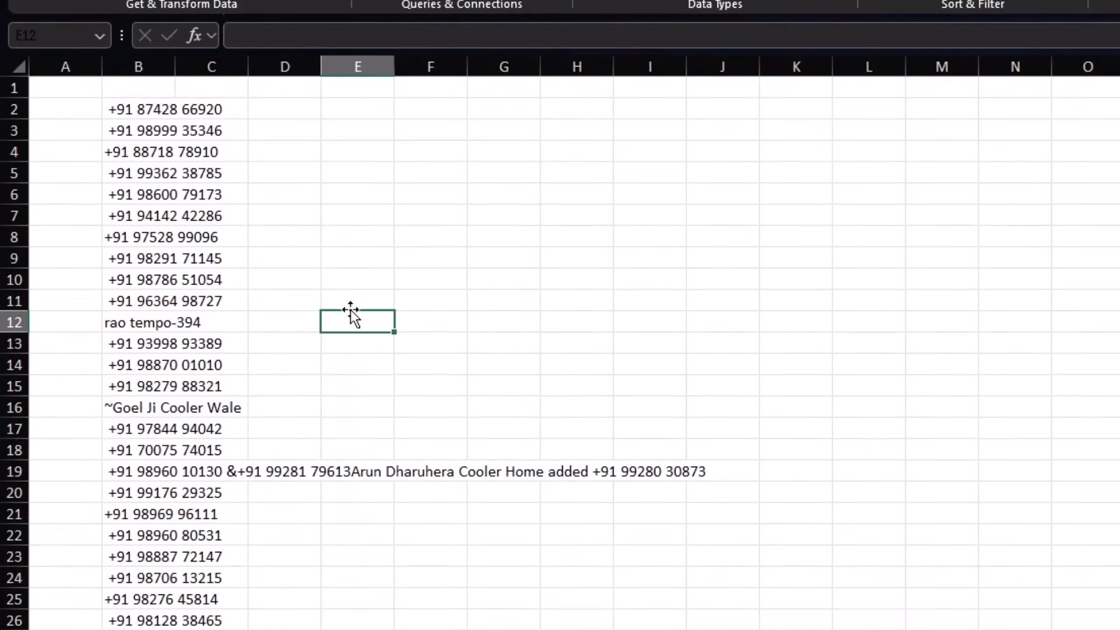
pyautogui.click(211, 479)
pyautogui.scroll(-3, 230, 493)
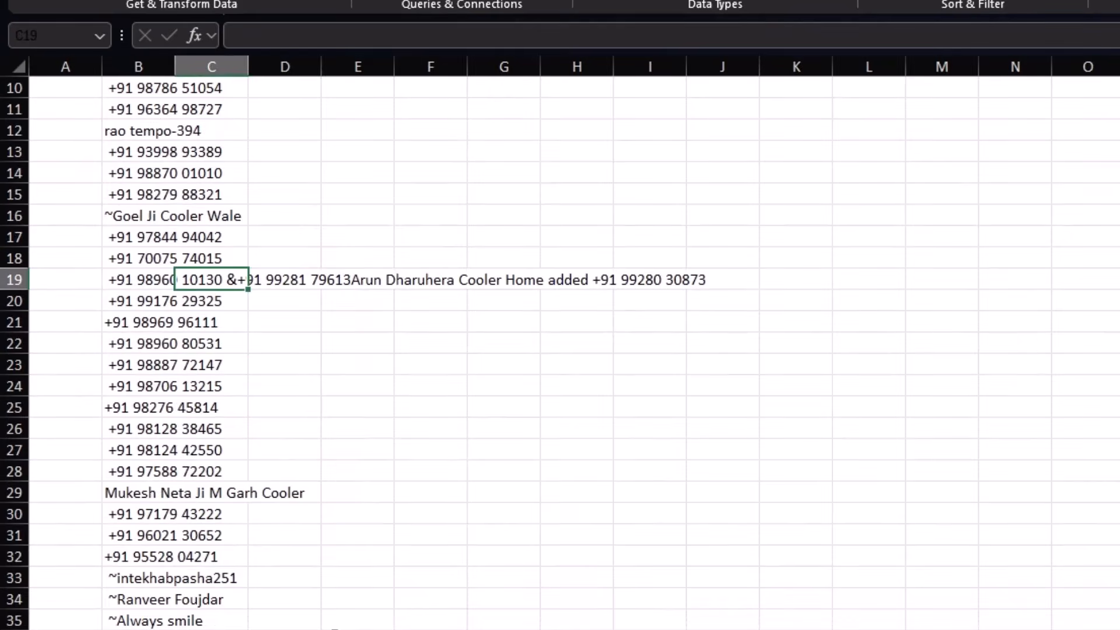
pyautogui.click(187, 495)
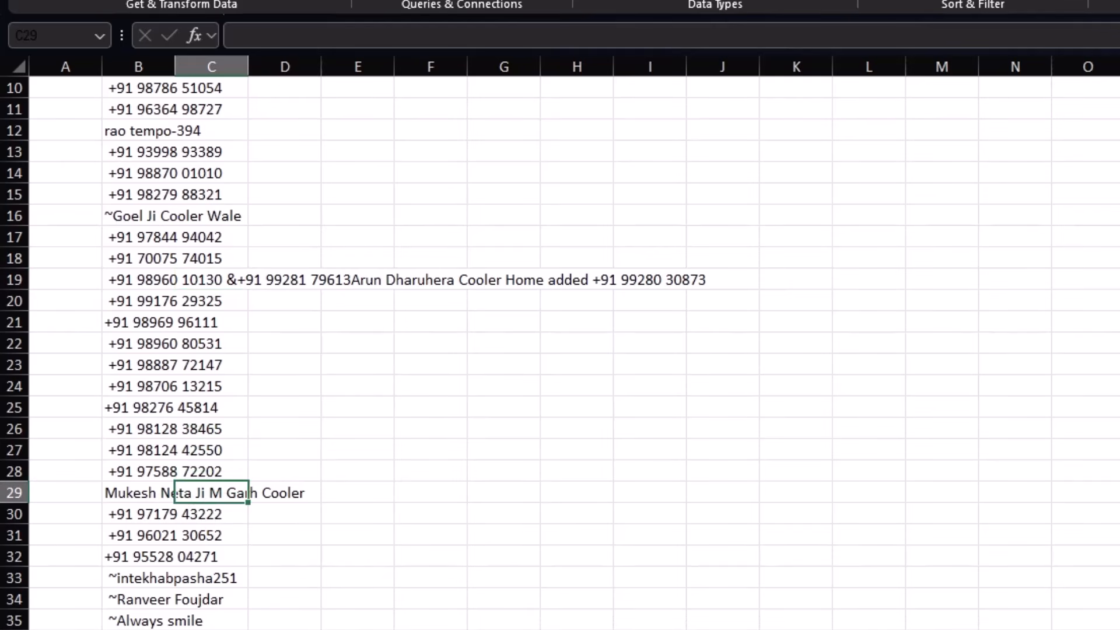
pyautogui.click(210, 593)
pyautogui.click(232, 620)
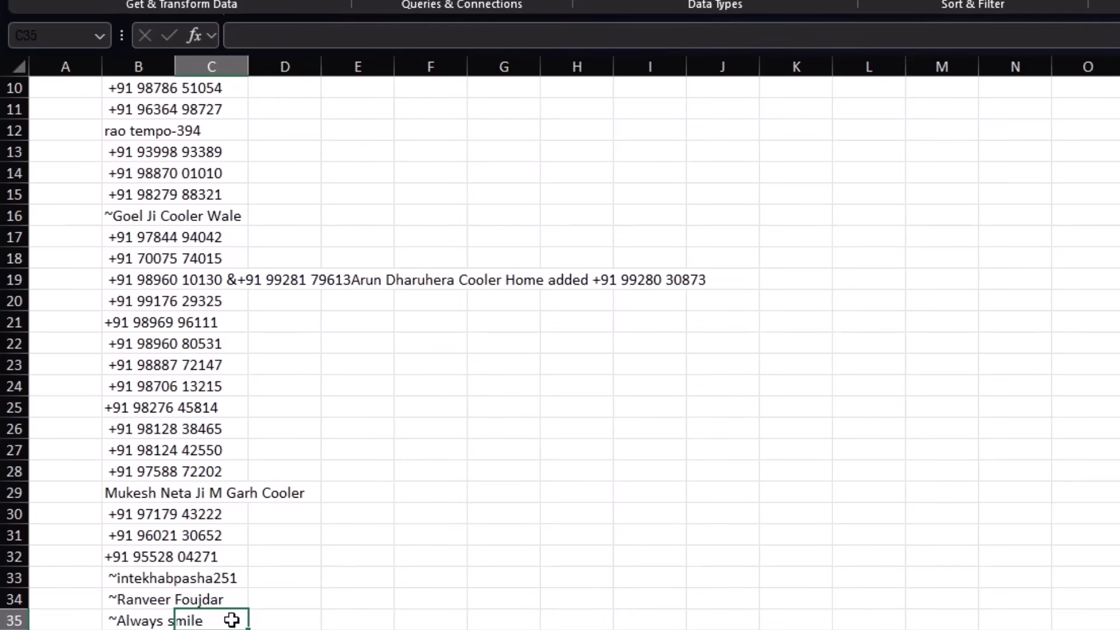
pyautogui.click(193, 497)
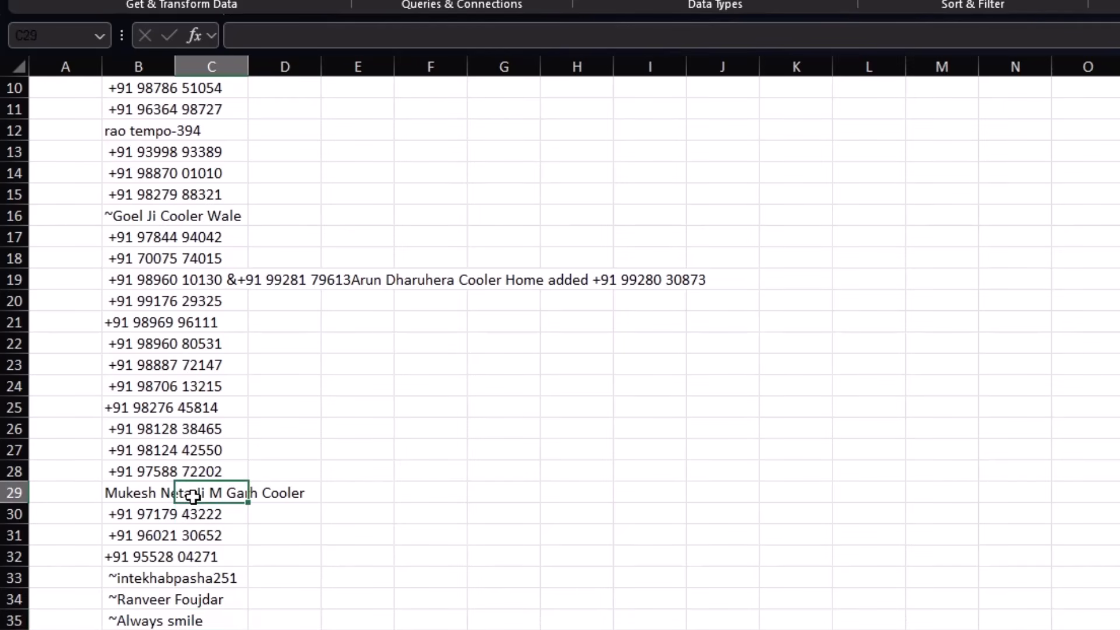
pyautogui.scroll(-4, 194, 496)
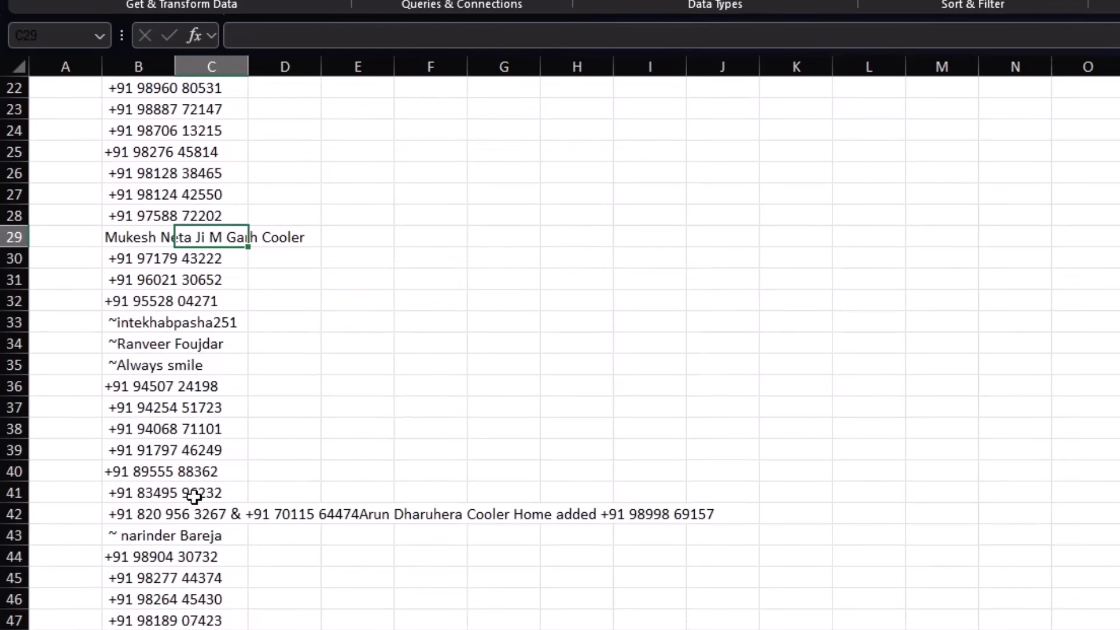
pyautogui.click(193, 514)
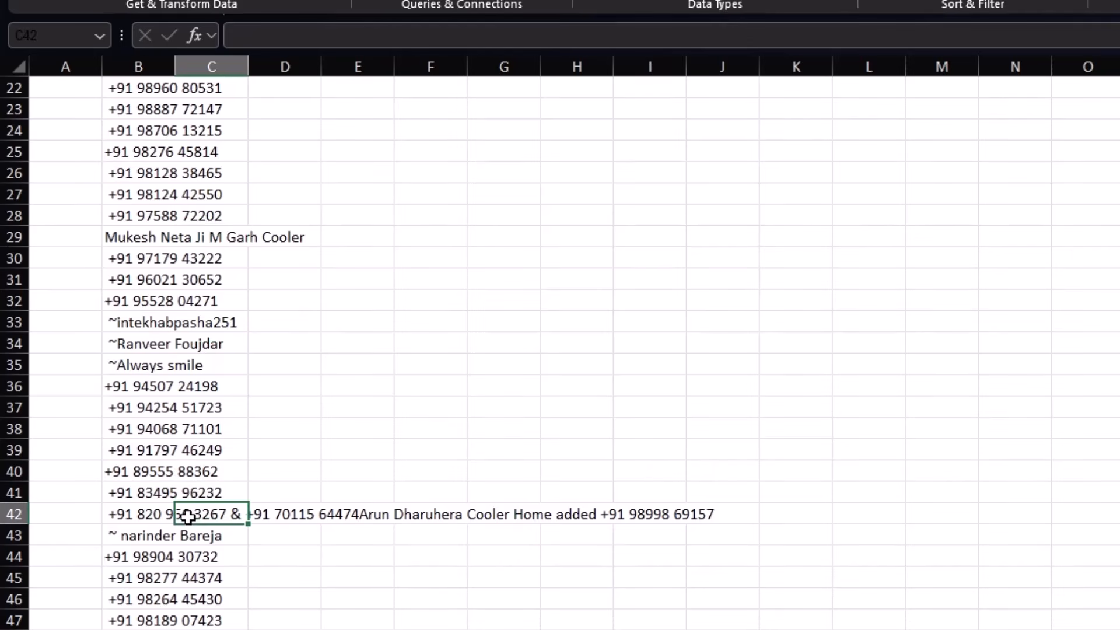
pyautogui.click(136, 512)
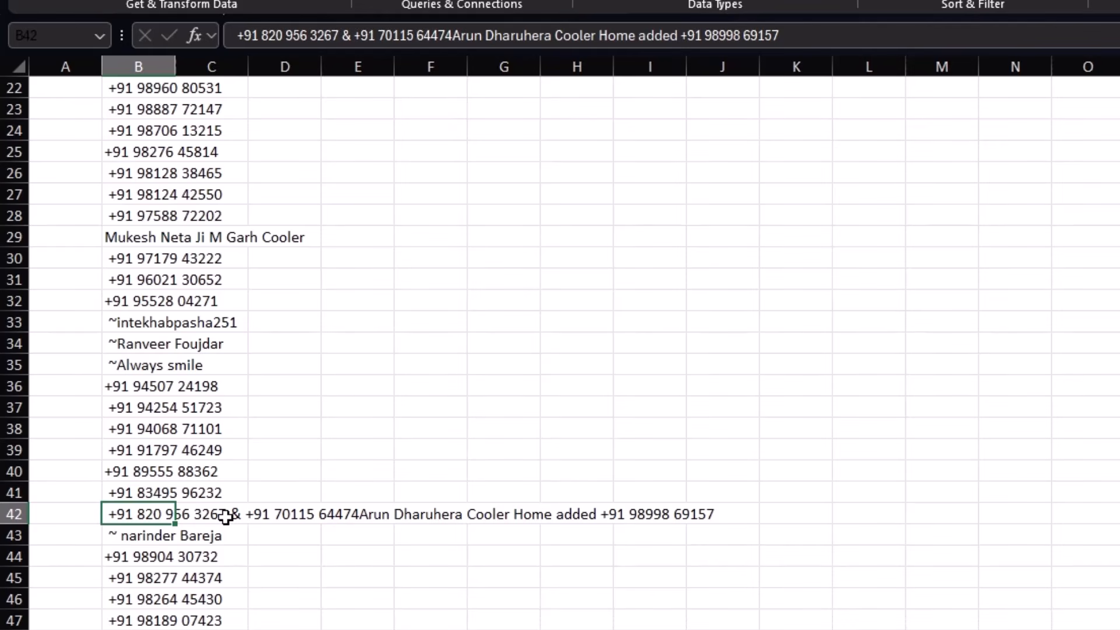
# Step: Replace every & in column B with nothing, removing all 7 occurrences
pyautogui.hotkey('ctrl', 'space')
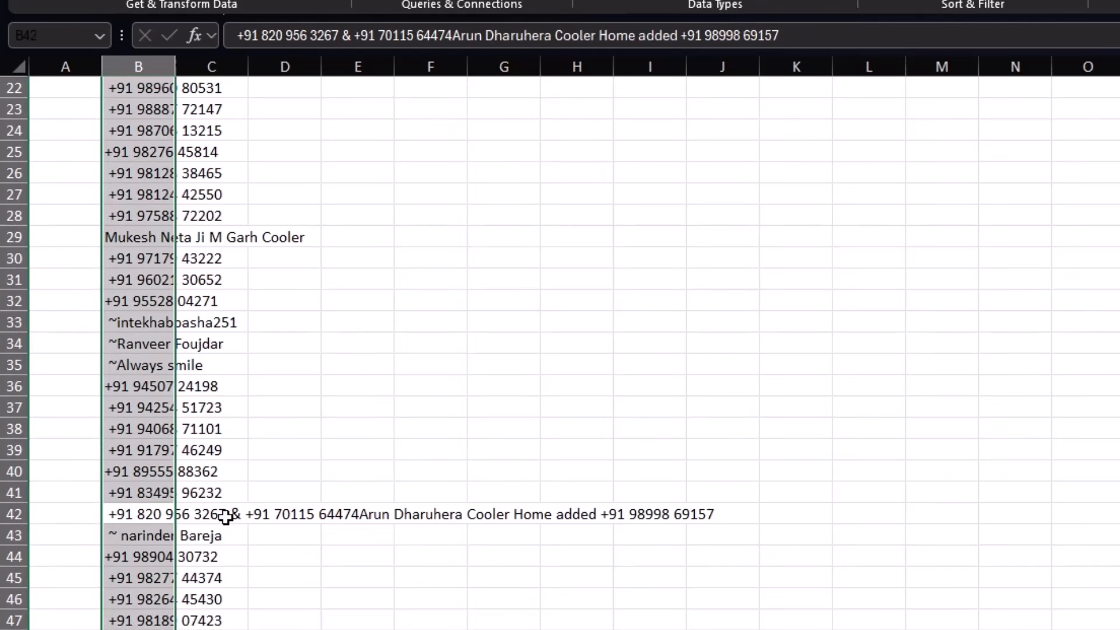
pyautogui.hotkey('ctrl', 'h')
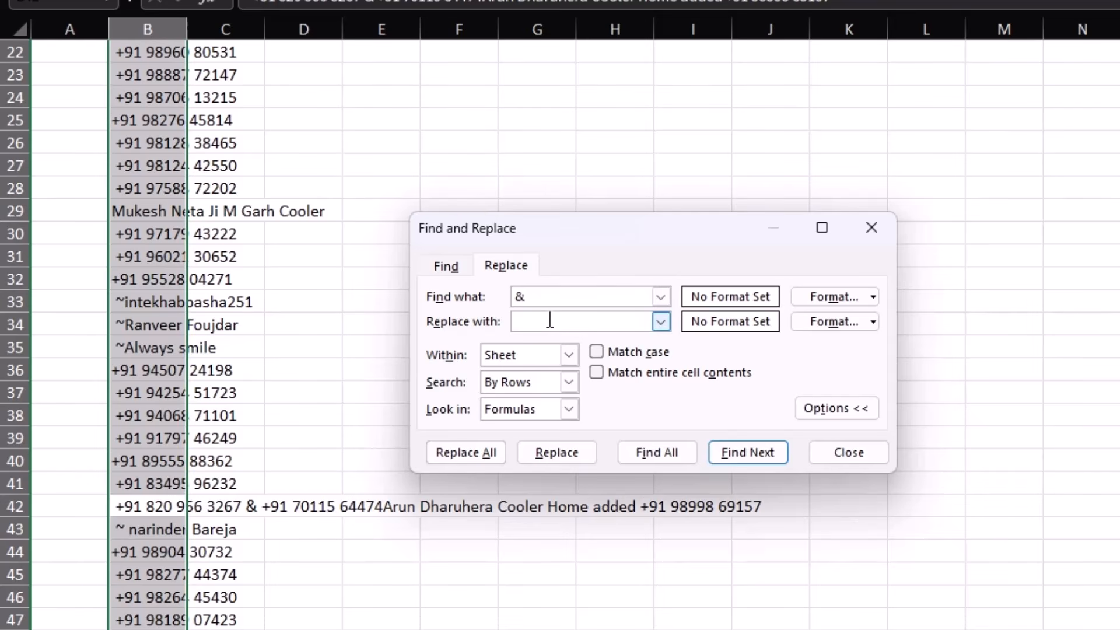
pyautogui.click(483, 455)
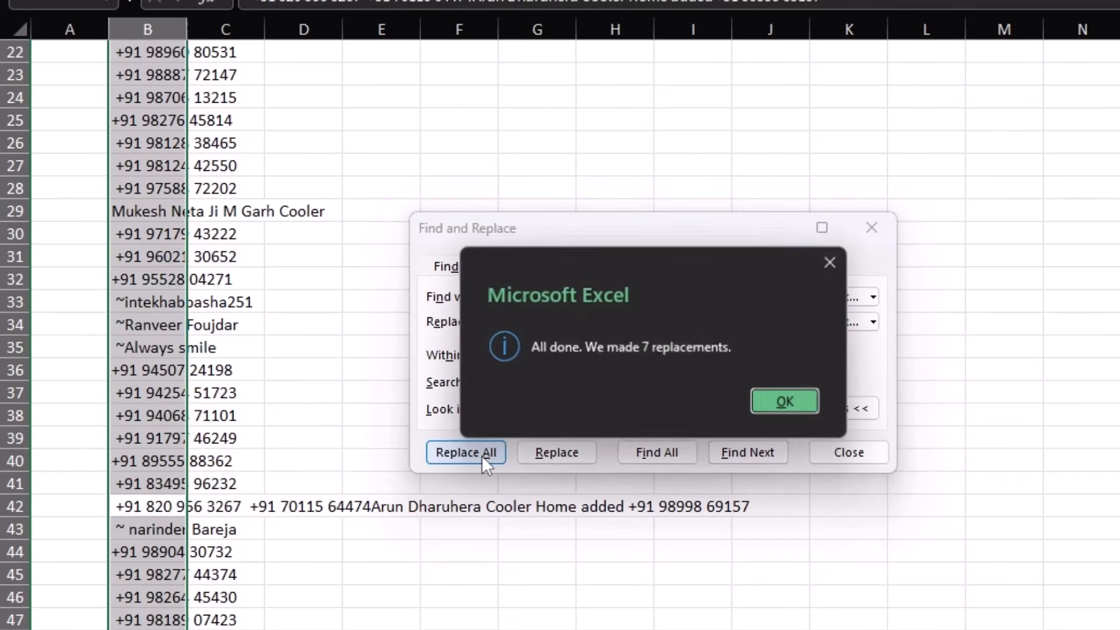
pyautogui.click(787, 402)
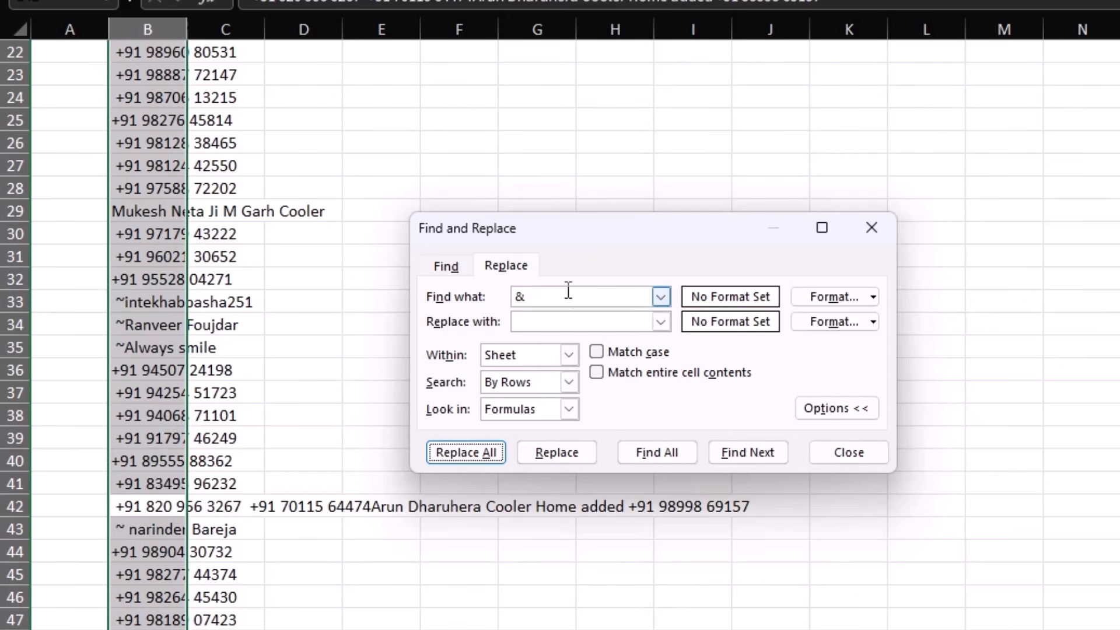
# Step: Close Find and Replace and inspect the entries in rows 33 and 64 of column B
pyautogui.click(849, 453)
pyautogui.scroll(-2, 305, 478)
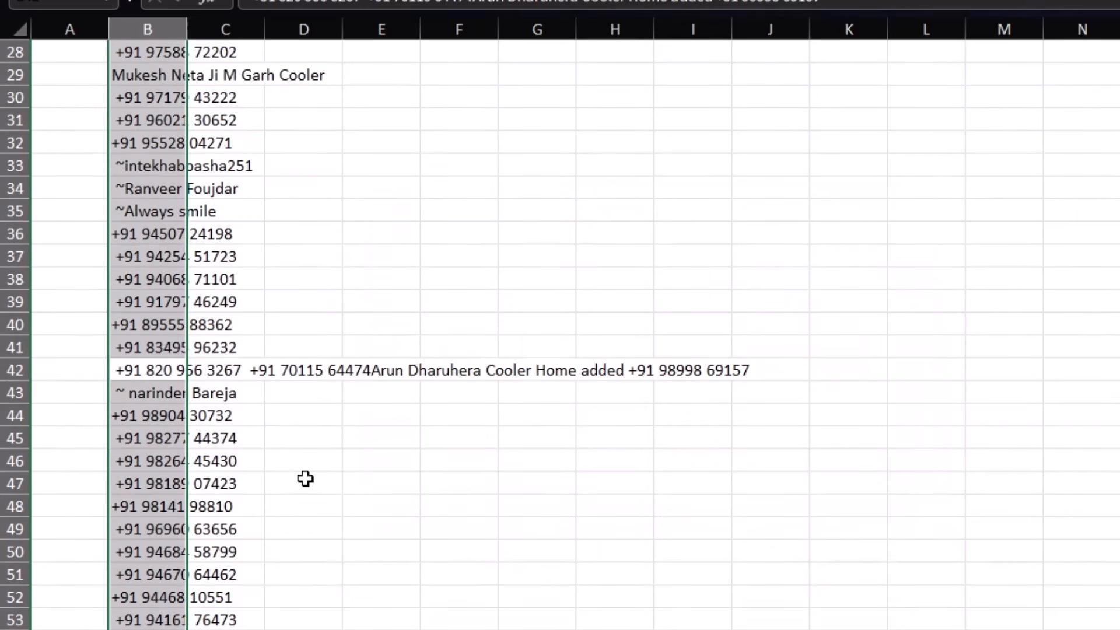
pyautogui.click(283, 370)
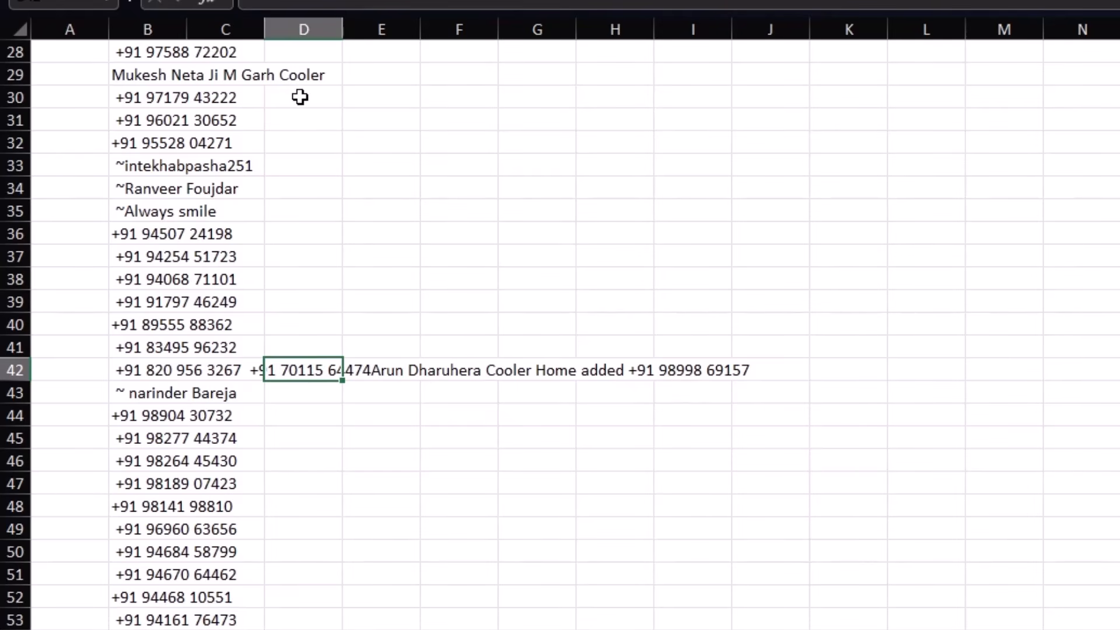
pyautogui.click(198, 168)
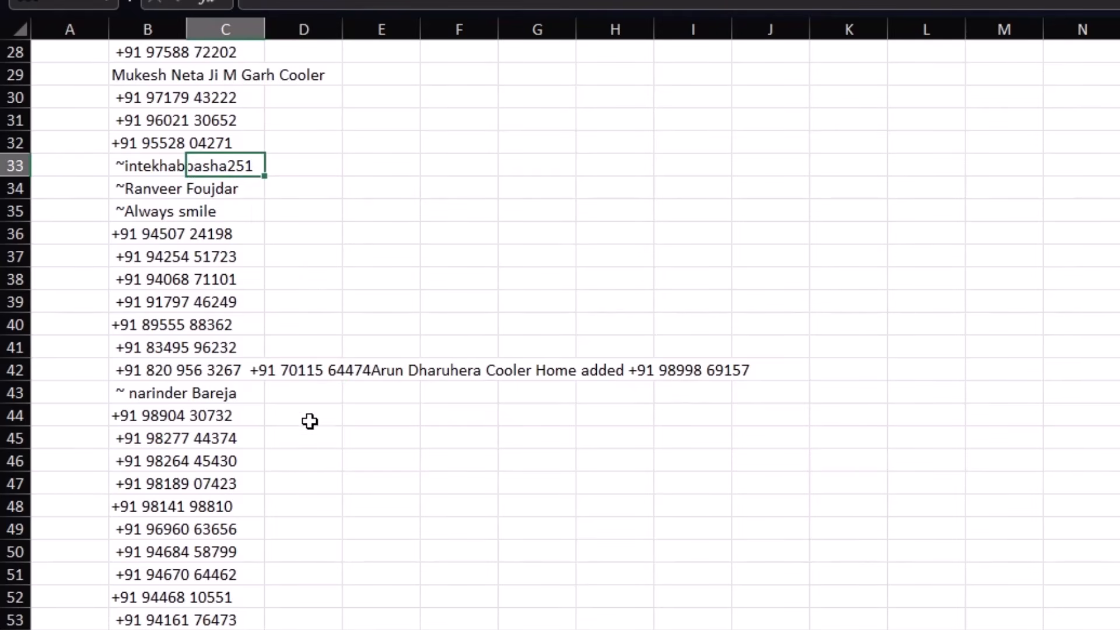
pyautogui.scroll(-5, 307, 432)
pyautogui.click(286, 531)
pyautogui.scroll(-17, 287, 532)
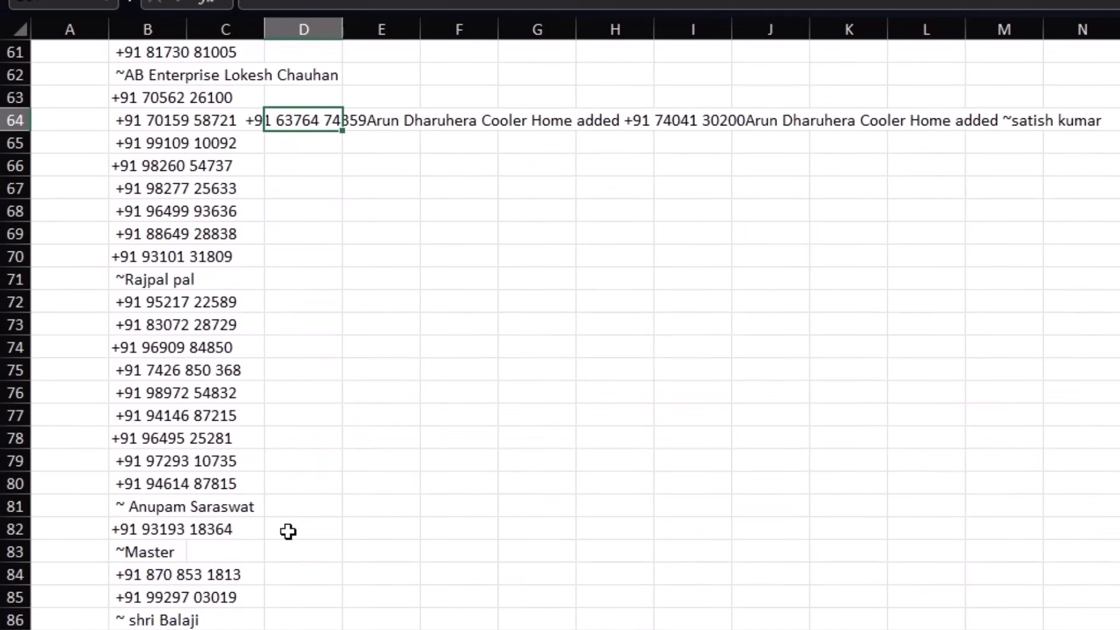
pyautogui.scroll(-20, 290, 533)
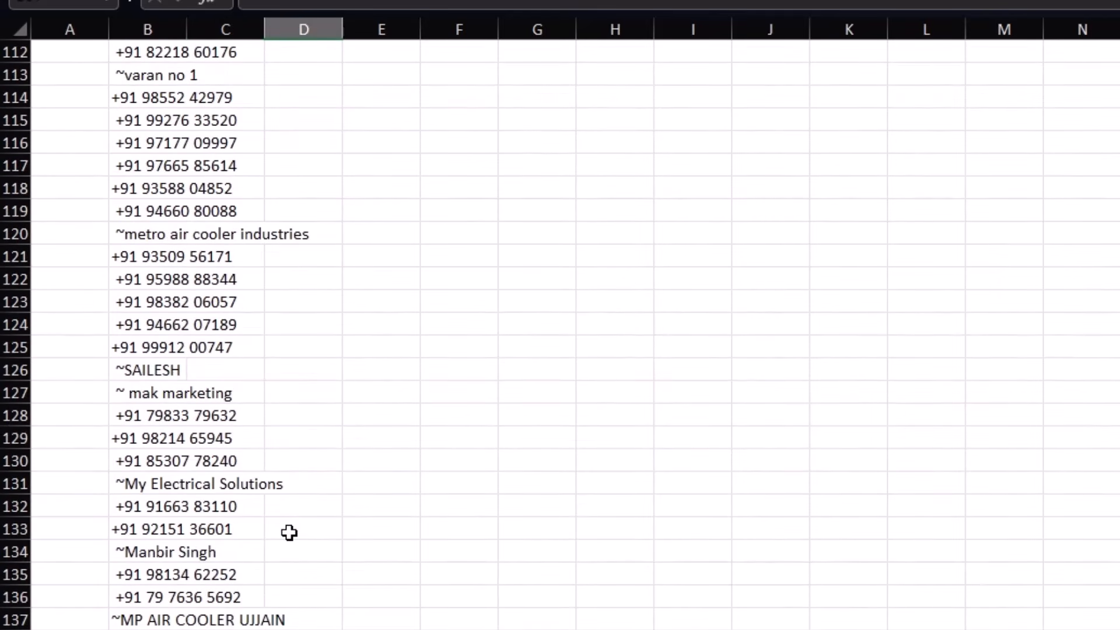
pyautogui.scroll(-16, 290, 533)
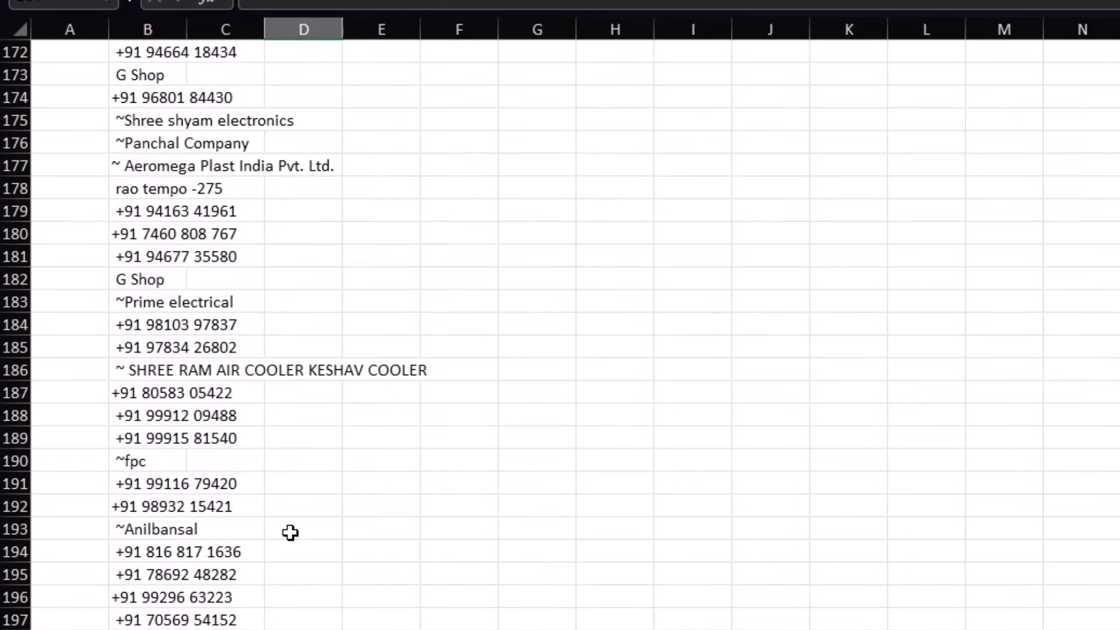
pyautogui.scroll(-20, 290, 529)
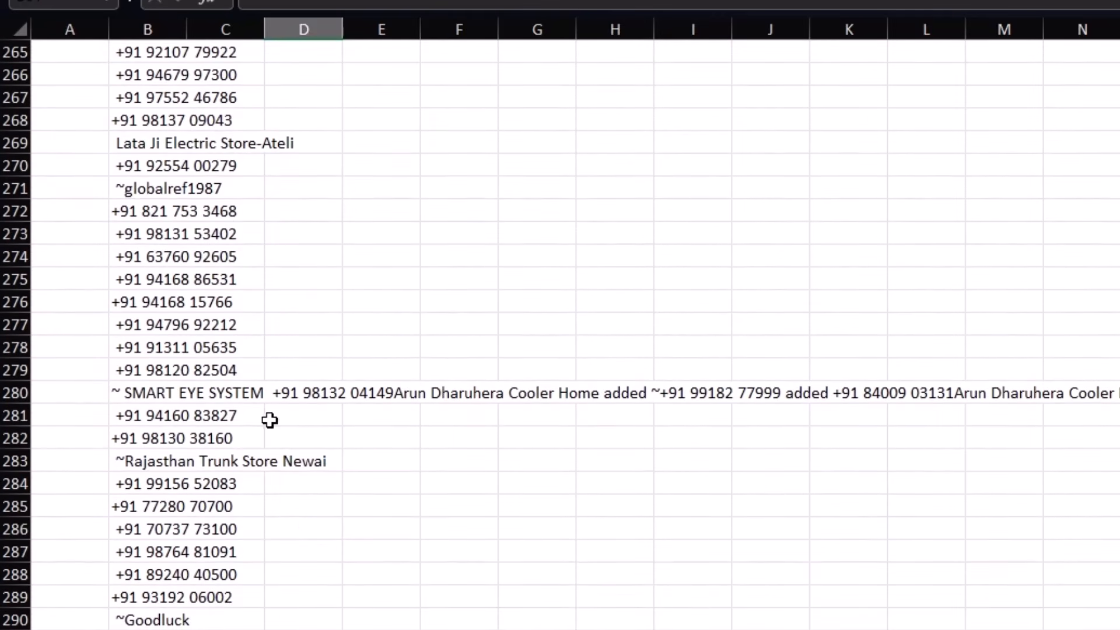
# Step: Inspect the multi-number entries further down in rows 280 and 376
pyautogui.click(275, 390)
pyautogui.scroll(-7, 300, 530)
pyautogui.scroll(-20, 300, 531)
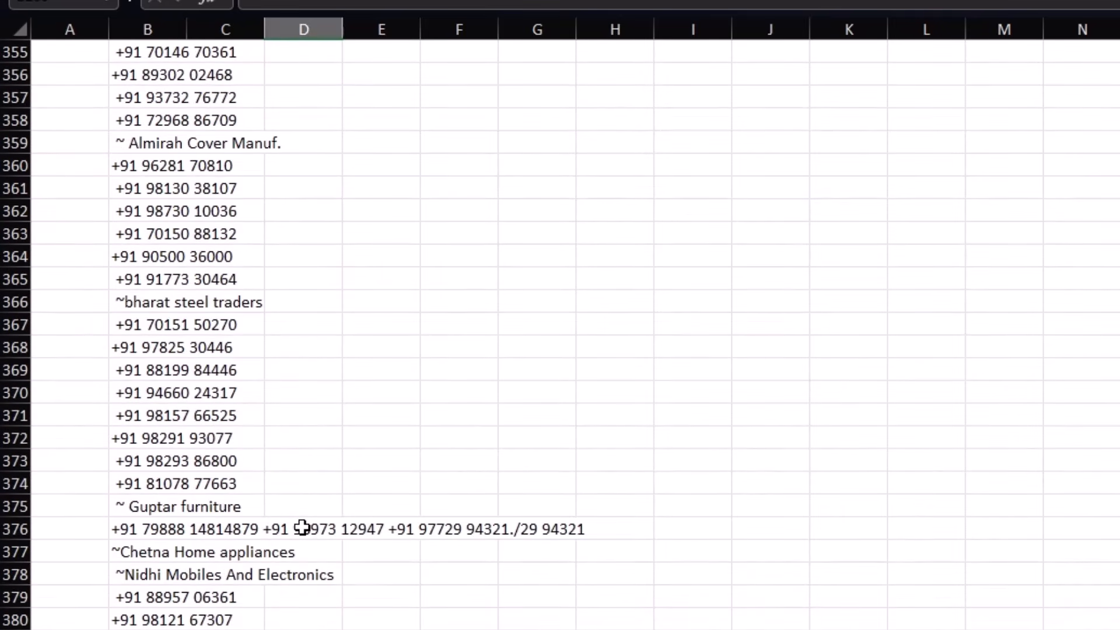
pyautogui.click(162, 529)
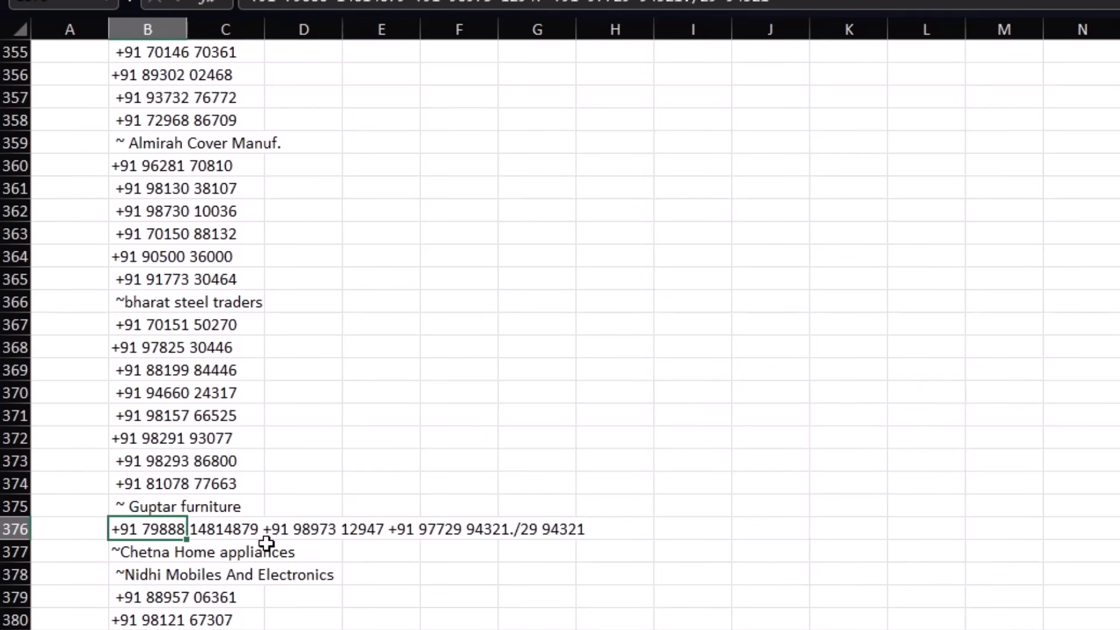
pyautogui.scroll(-3, 267, 543)
pyautogui.scroll(8, 194, 623)
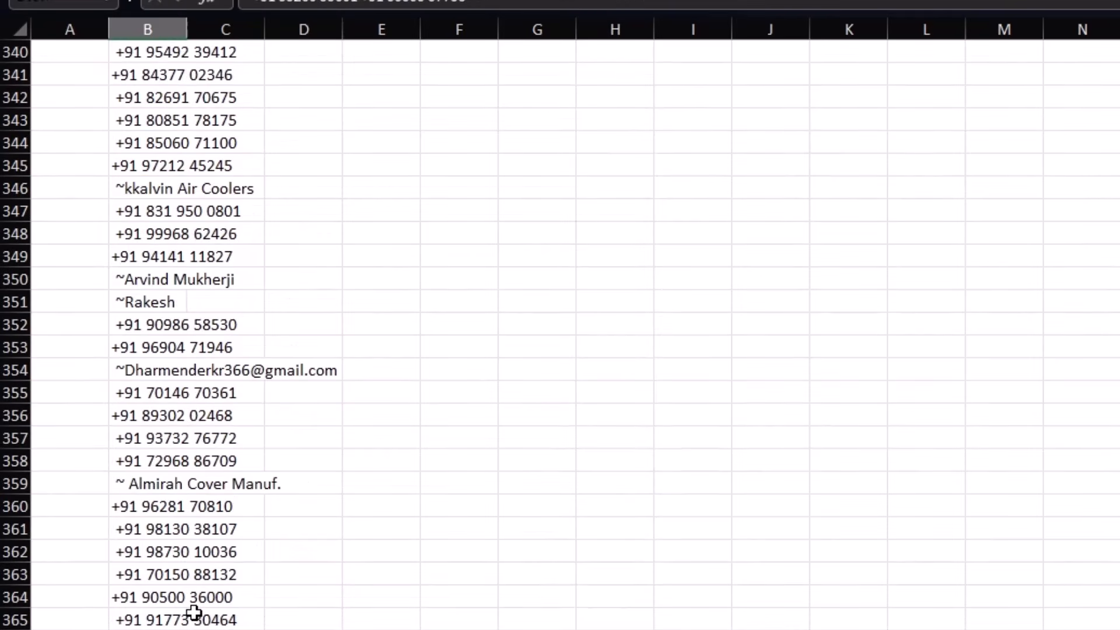
pyautogui.scroll(20, 194, 612)
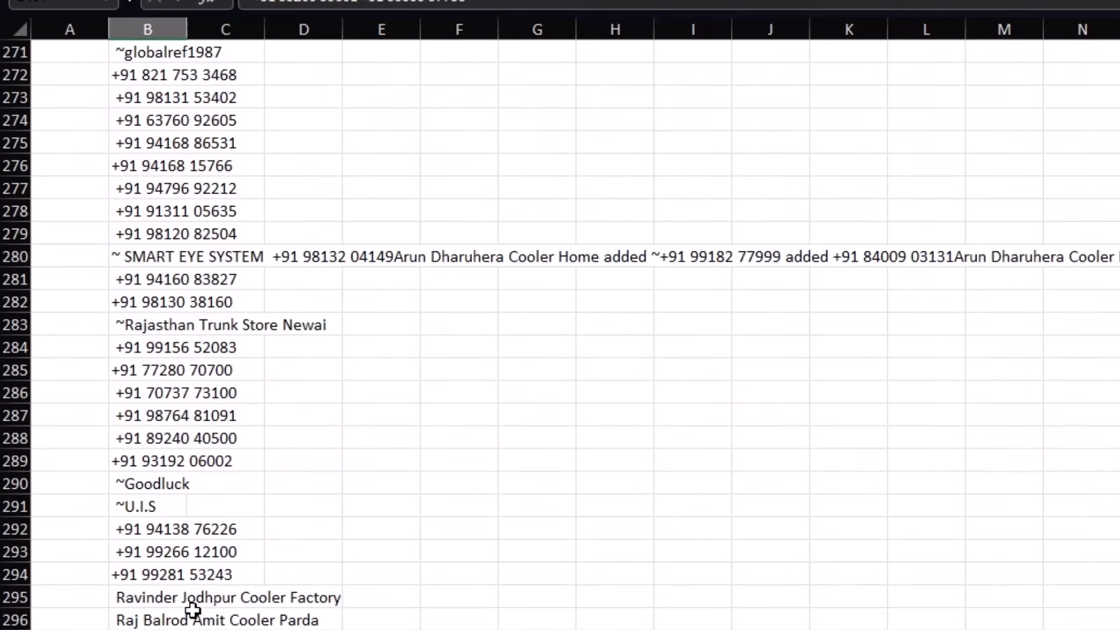
pyautogui.scroll(2, 189, 578)
# Step: Move back up, reading the full run-on text in cells B280, B144, B64 and B42
pyautogui.click(178, 393)
pyautogui.scroll(3, 227, 433)
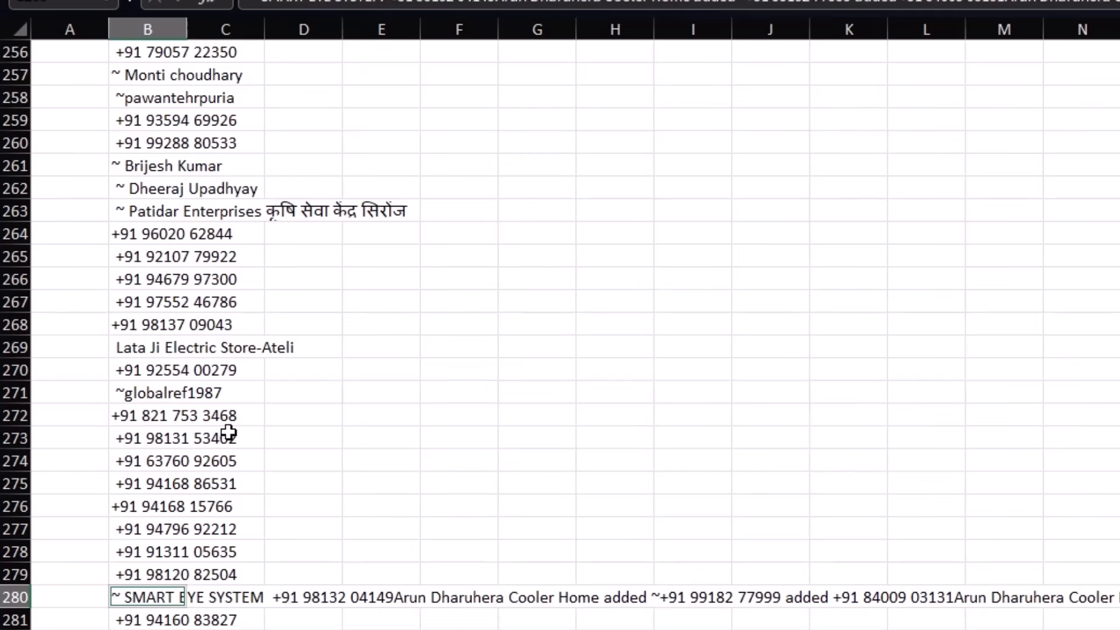
pyautogui.scroll(12, 228, 433)
pyautogui.scroll(14, 229, 433)
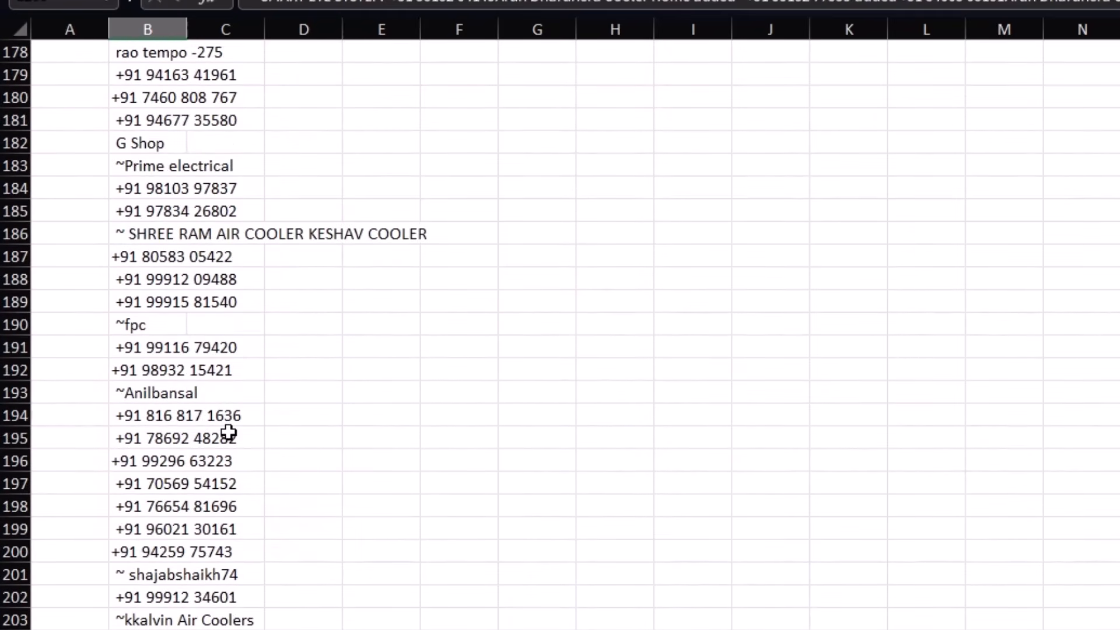
pyautogui.scroll(18, 229, 433)
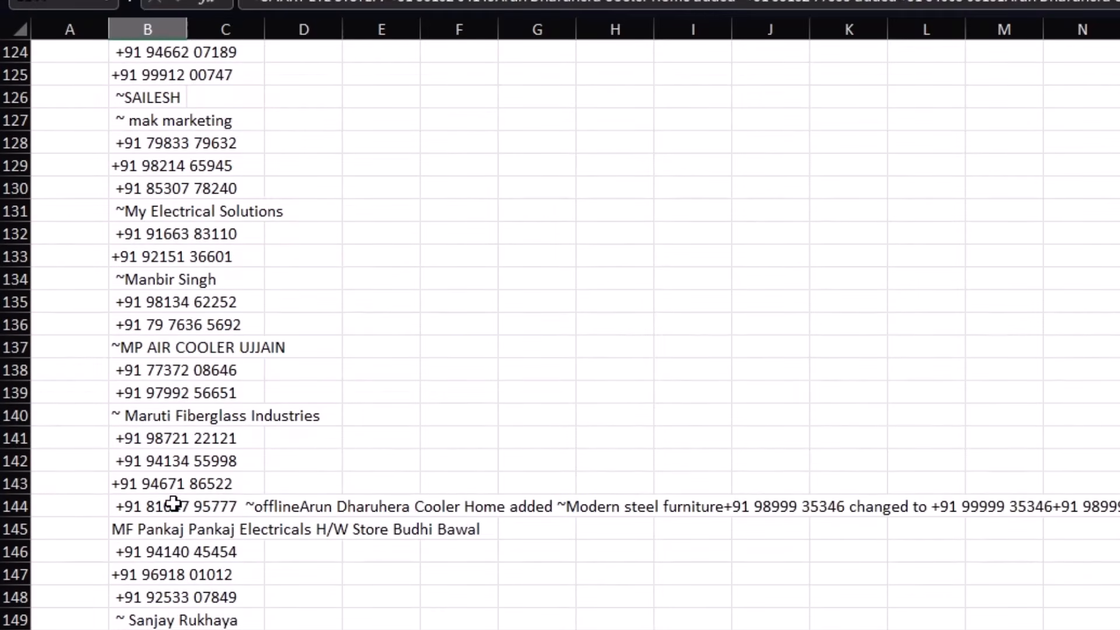
pyautogui.click(173, 504)
pyautogui.scroll(7, 192, 503)
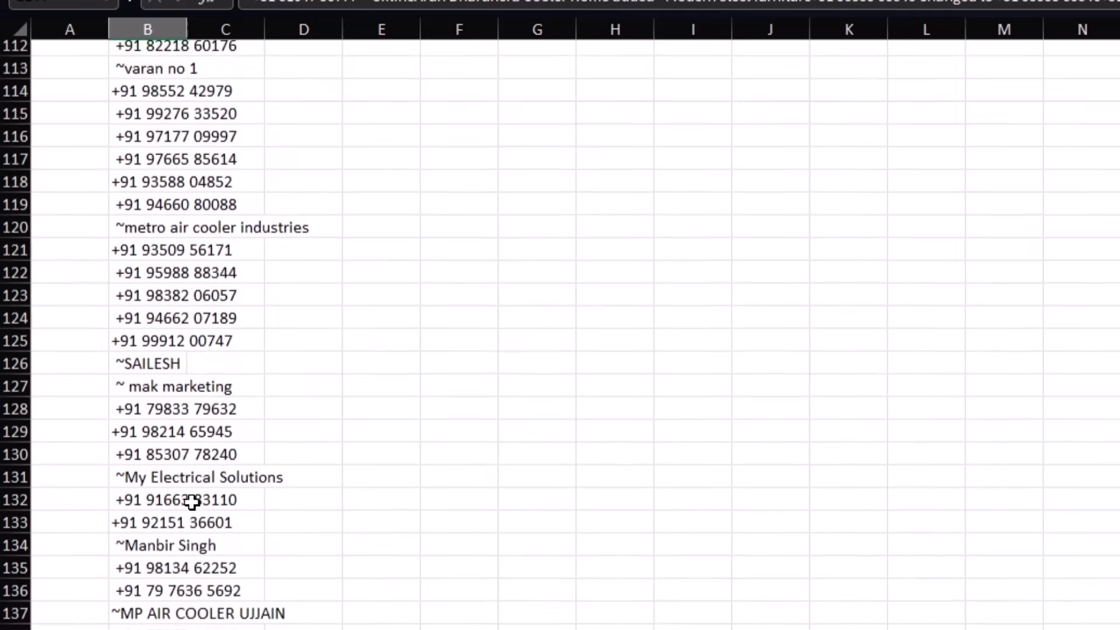
pyautogui.scroll(11, 192, 503)
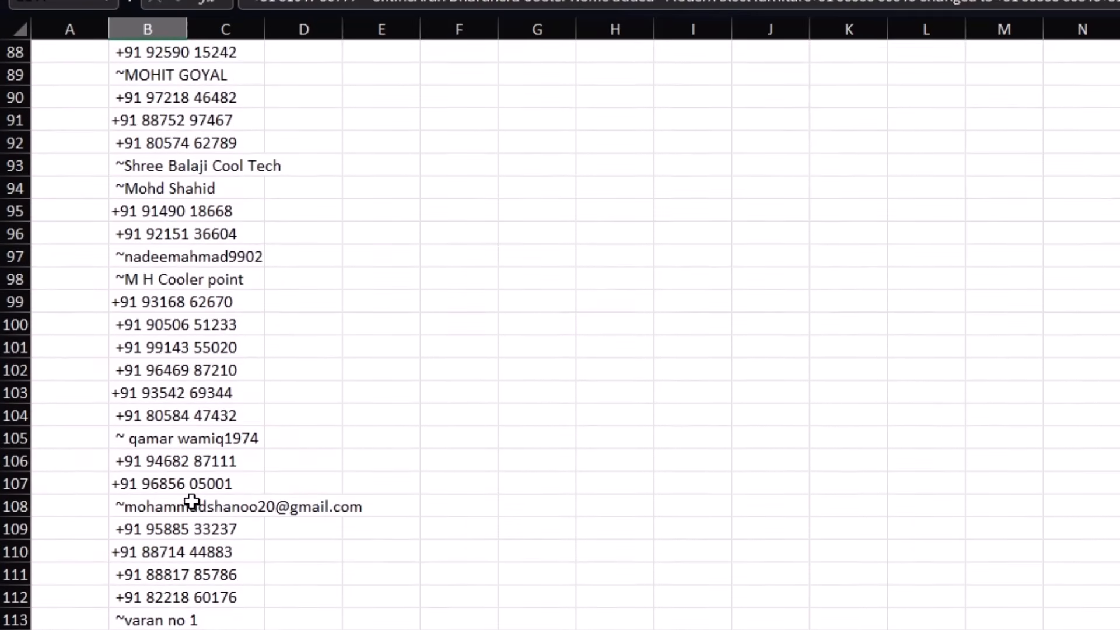
pyautogui.scroll(6, 192, 503)
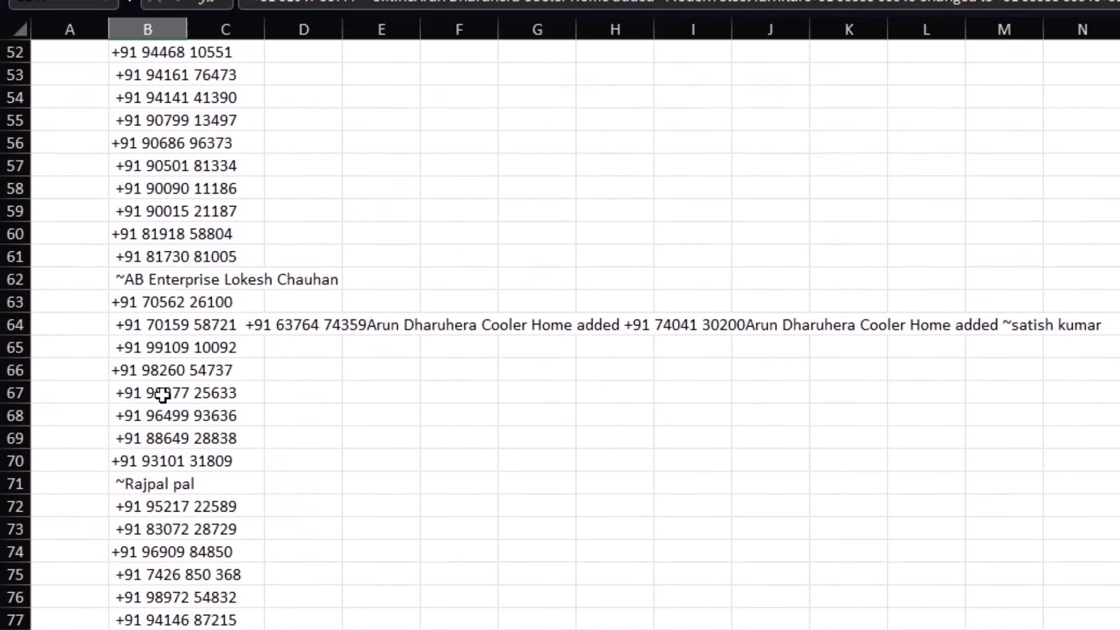
pyautogui.click(149, 326)
pyautogui.scroll(7, 247, 415)
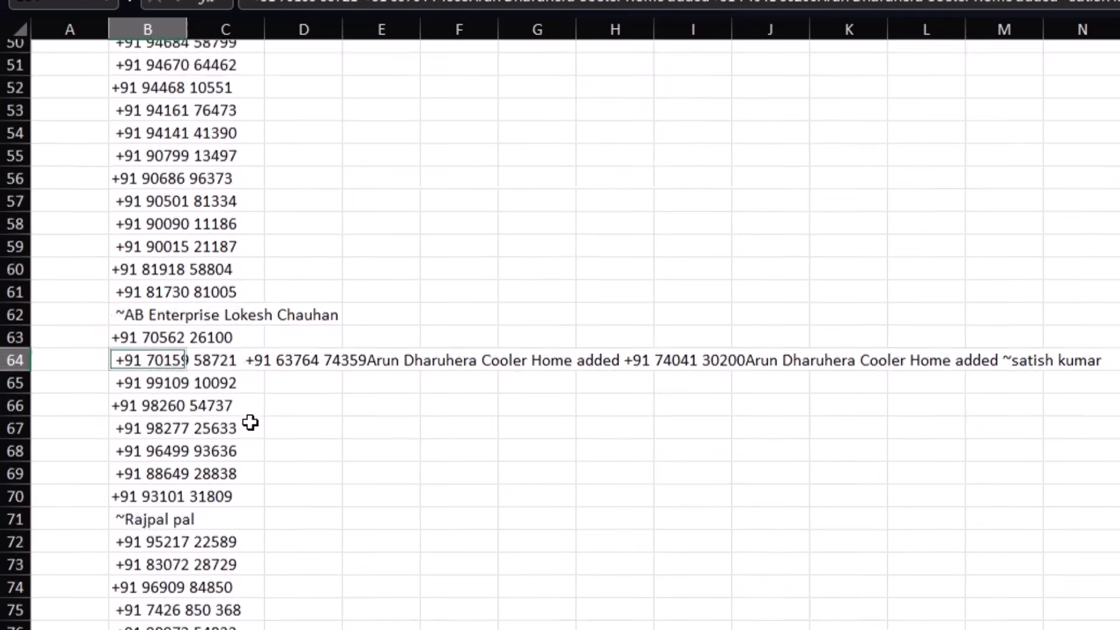
pyautogui.click(150, 300)
pyautogui.scroll(6, 175, 310)
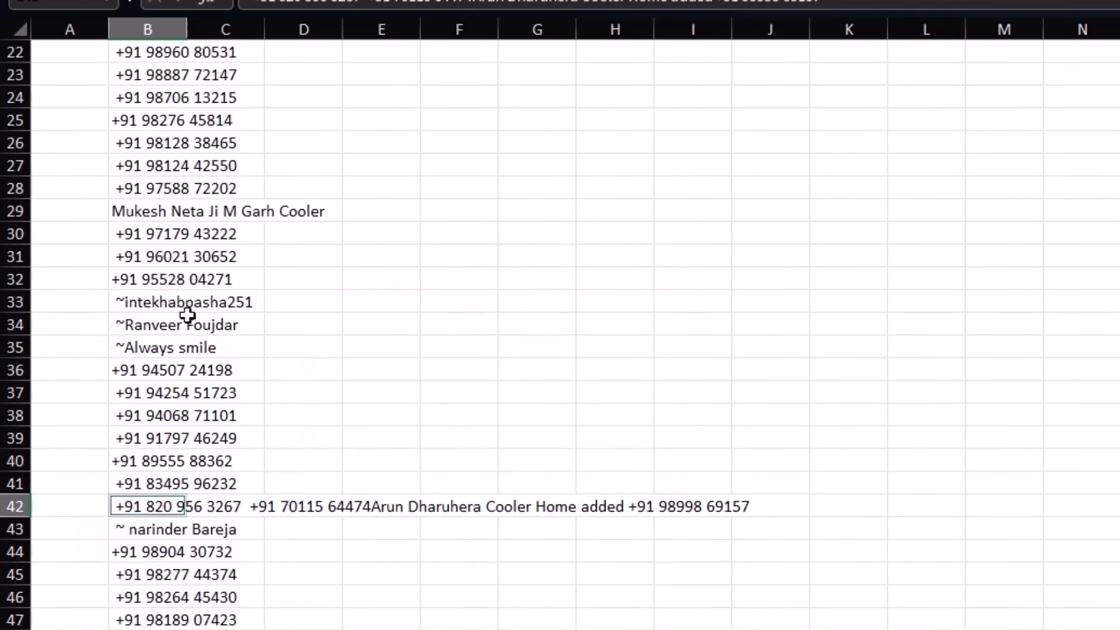
pyautogui.click(153, 189)
pyautogui.scroll(4, 158, 234)
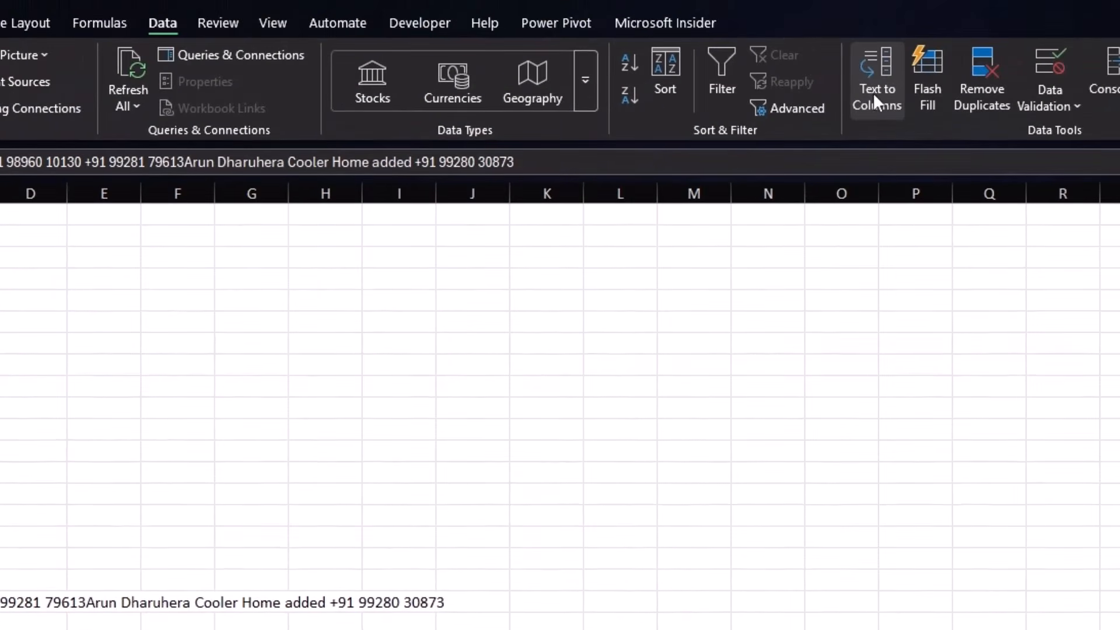
pyautogui.click(873, 93)
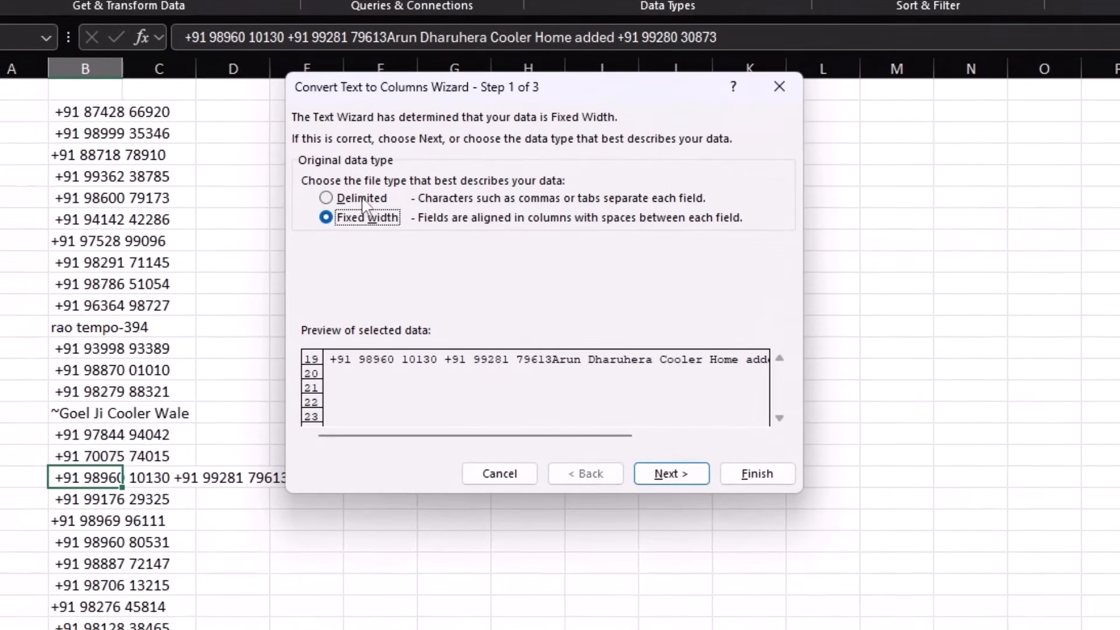
pyautogui.click(158, 322)
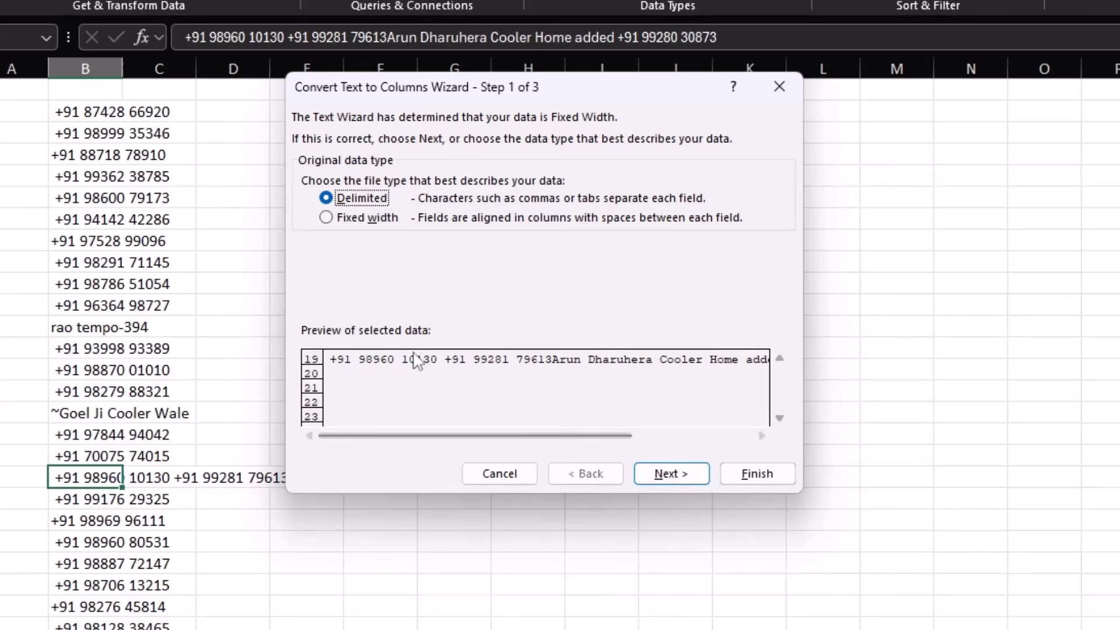
pyautogui.click(668, 473)
pyautogui.click(308, 216)
pyautogui.click(308, 256)
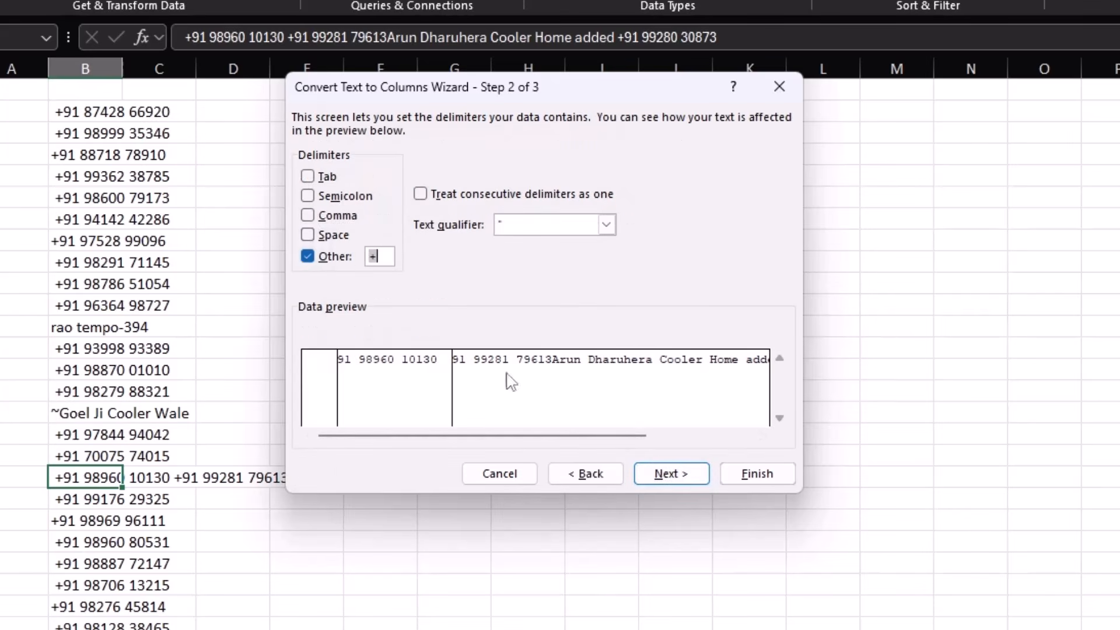
pyautogui.click(667, 475)
pyautogui.click(757, 473)
pyautogui.click(196, 477)
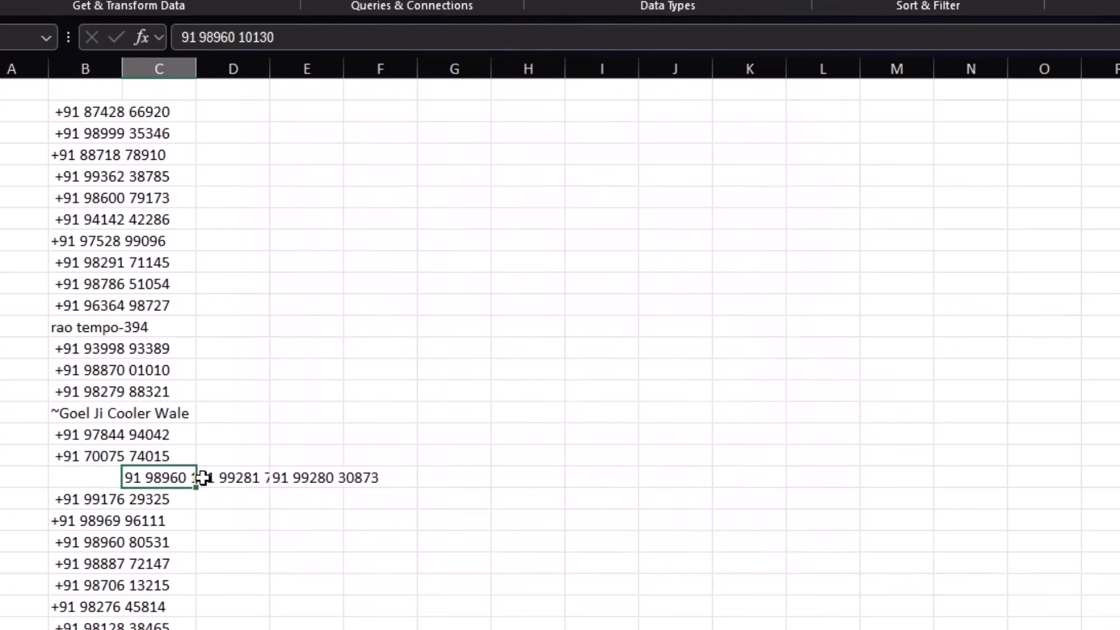
pyautogui.click(227, 478)
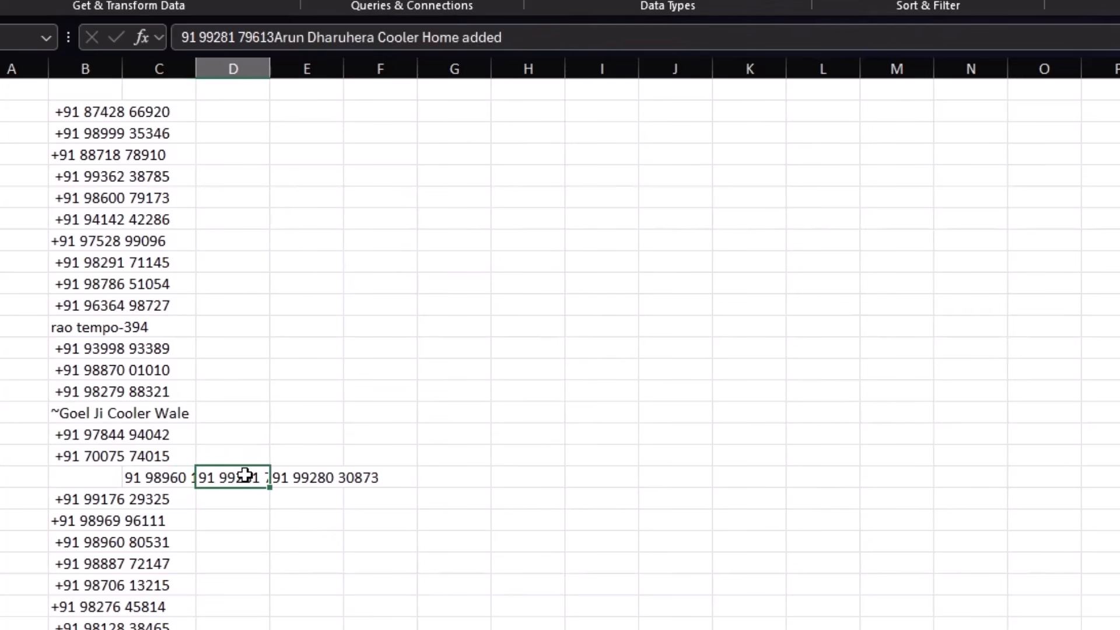
pyautogui.click(332, 480)
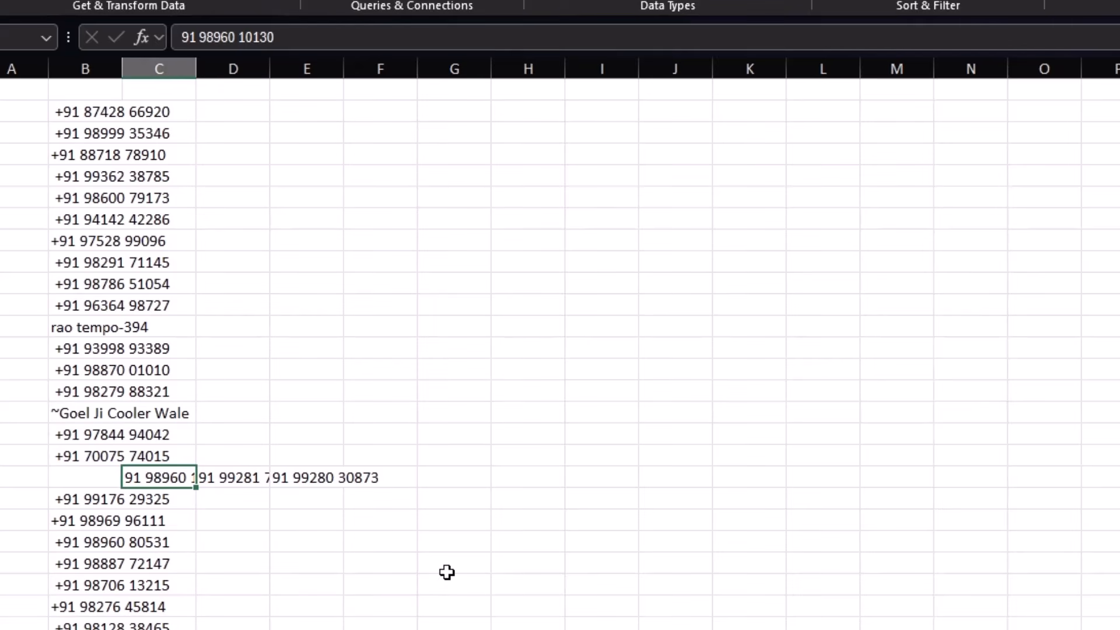
pyautogui.press('Left')
pyautogui.click(95, 111)
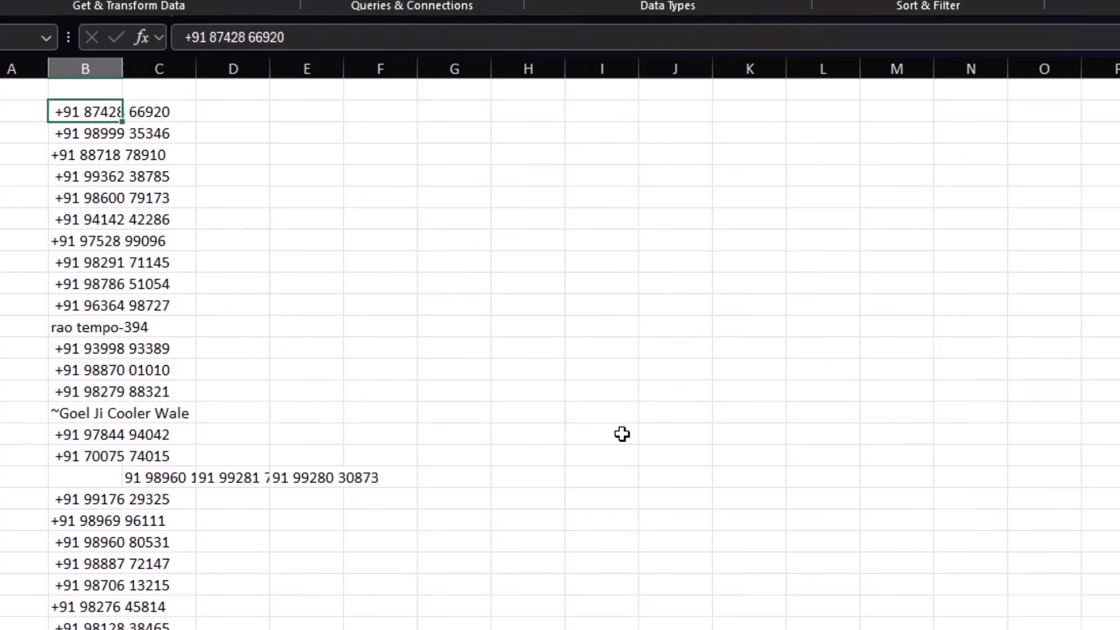
# Step: Select the phone list in column B and replace every '+91' with nothing
pyautogui.hotkey('ctrl', 'shift', 'Down')
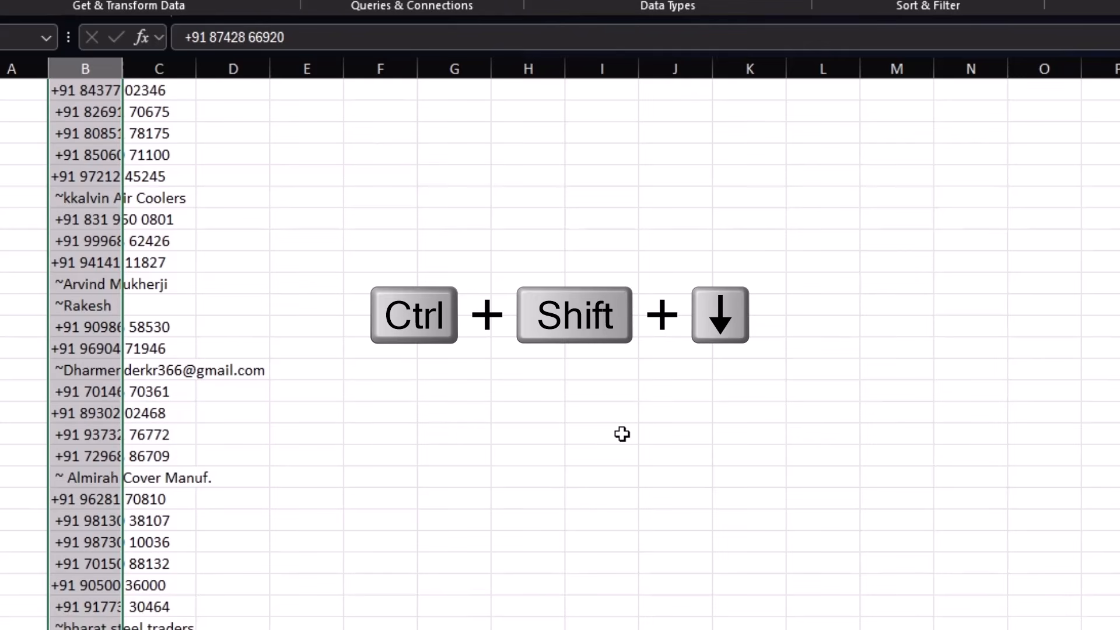
pyautogui.hotkey('ctrl', 'h')
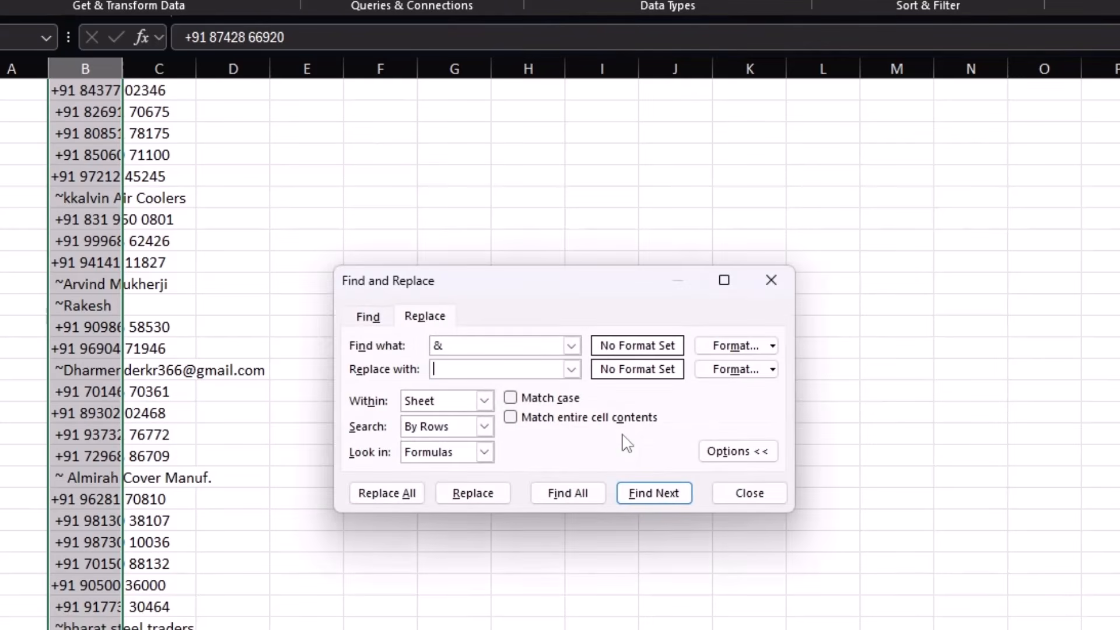
pyautogui.click(472, 343)
pyautogui.click(396, 494)
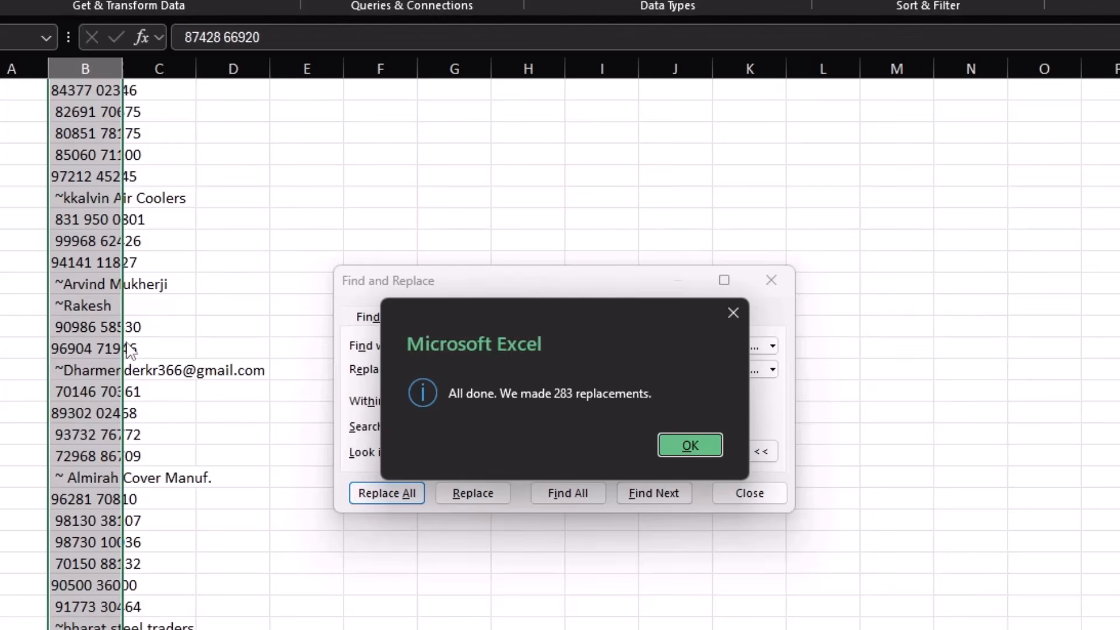
pyautogui.click(679, 446)
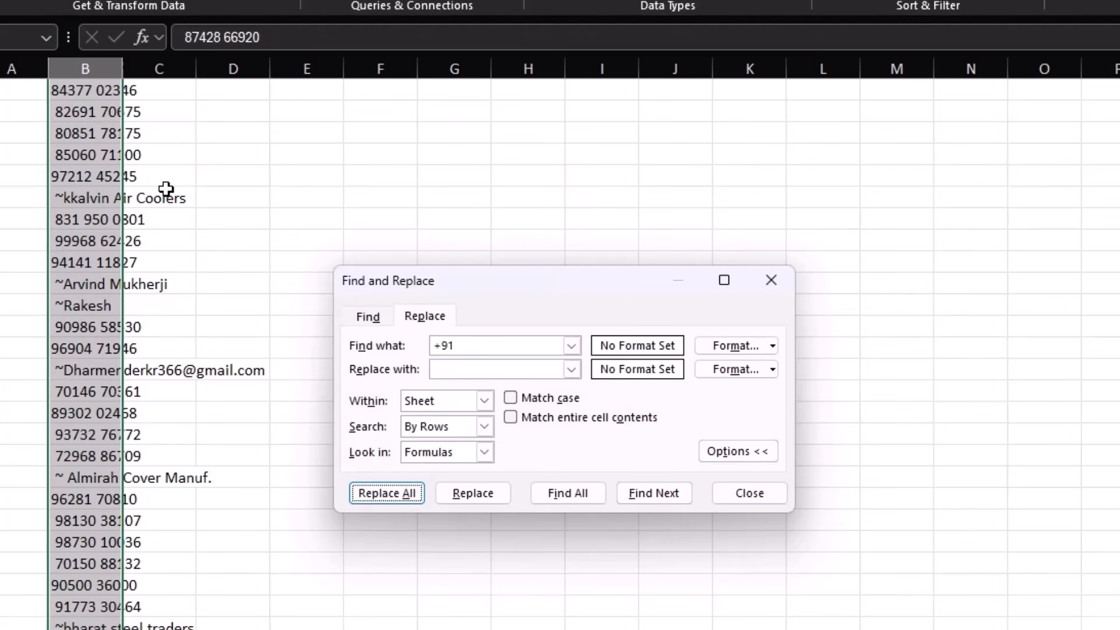
# Step: Replace all spaces in the phone numbers with nothing, stripping 738 spaces
pyautogui.click(473, 345)
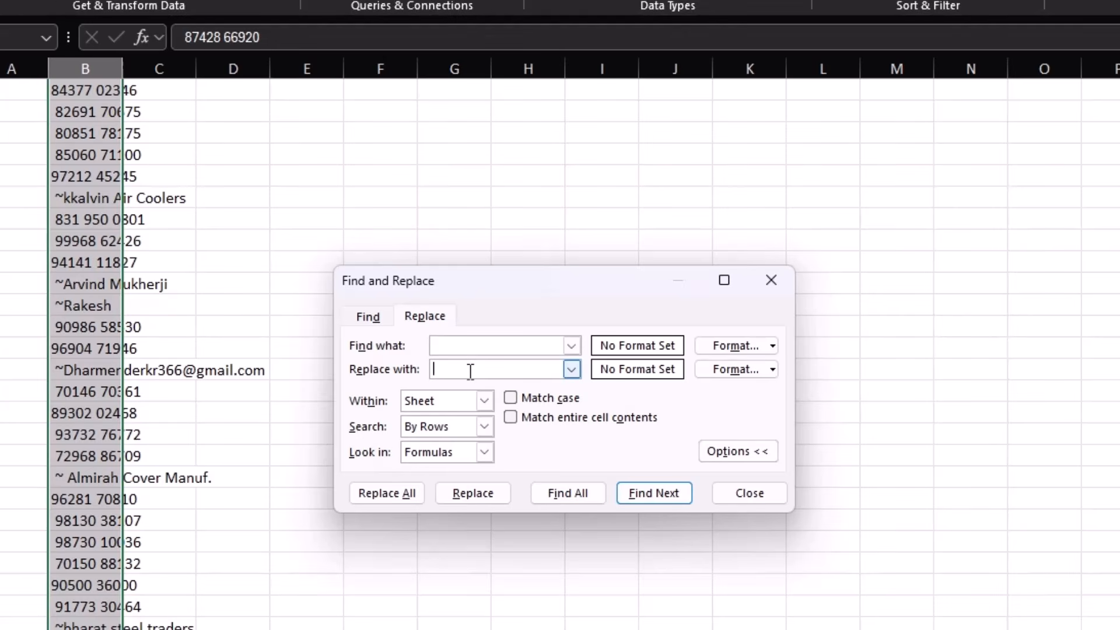
pyautogui.click(399, 493)
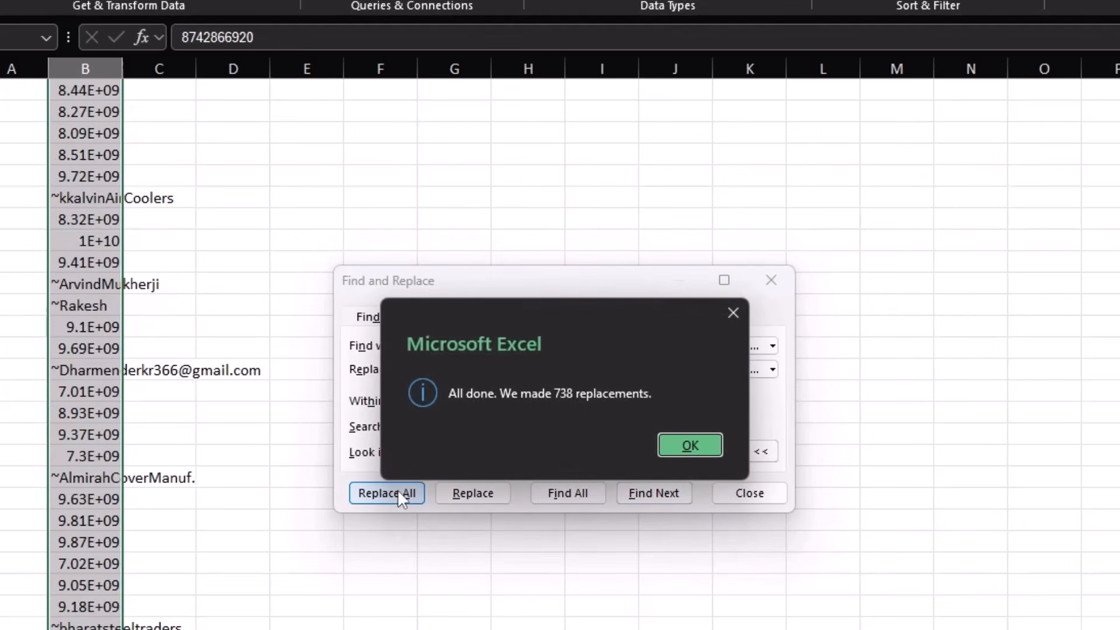
pyautogui.click(702, 445)
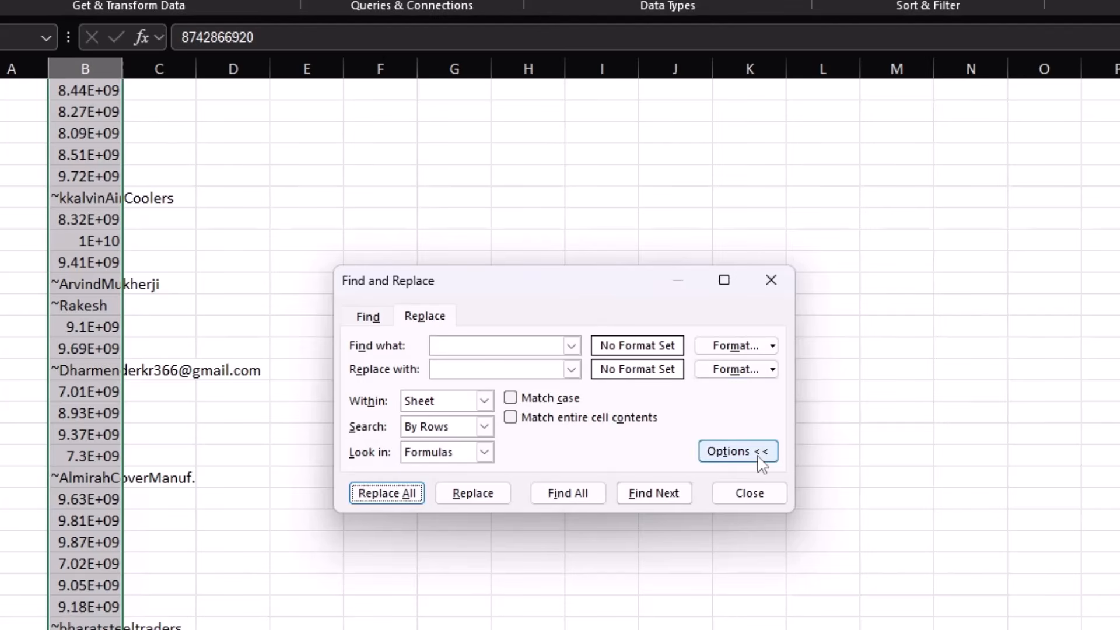
pyautogui.click(749, 493)
# Step: Autofit column B, then select only the text constants holding contact names
pyautogui.doubleClick(122, 67)
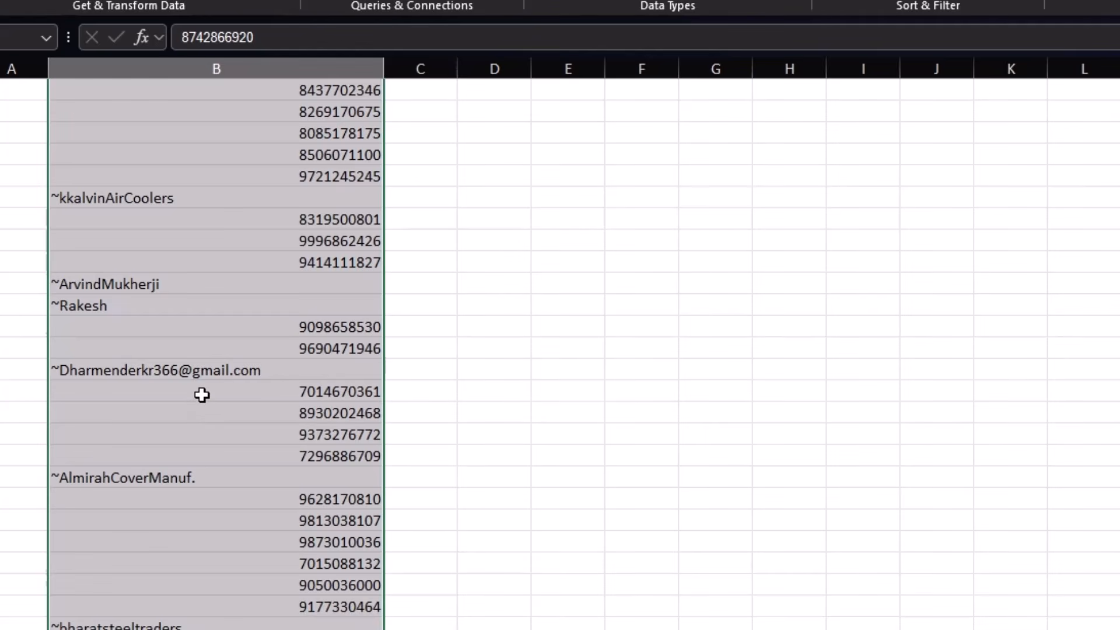
pyautogui.hotkey('ctrl', 'g')
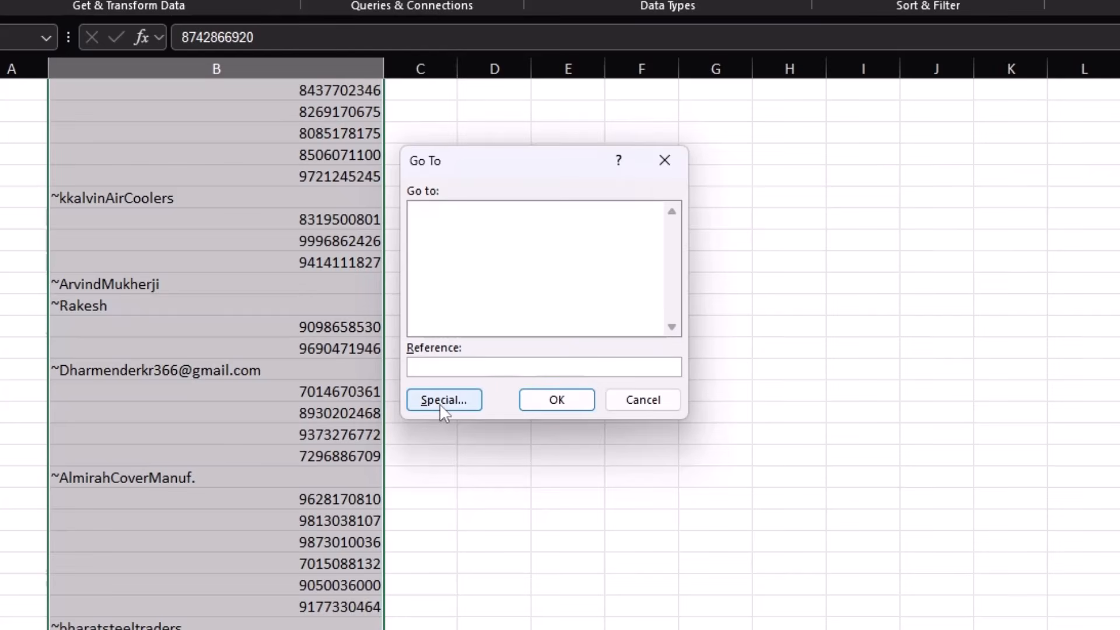
pyautogui.click(443, 401)
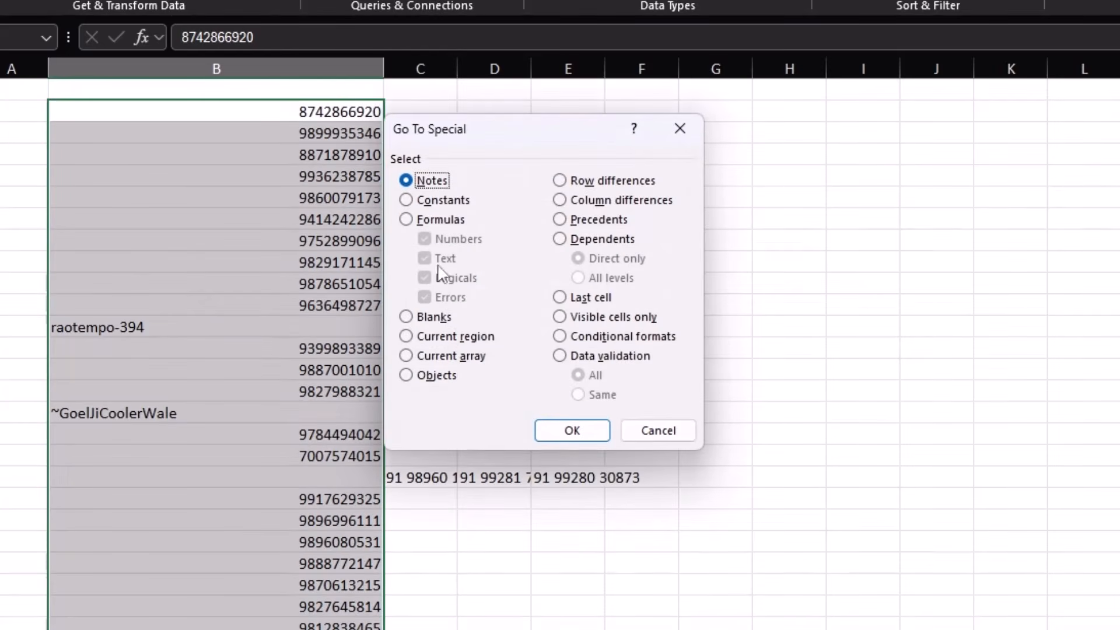
pyautogui.click(406, 200)
pyautogui.click(424, 238)
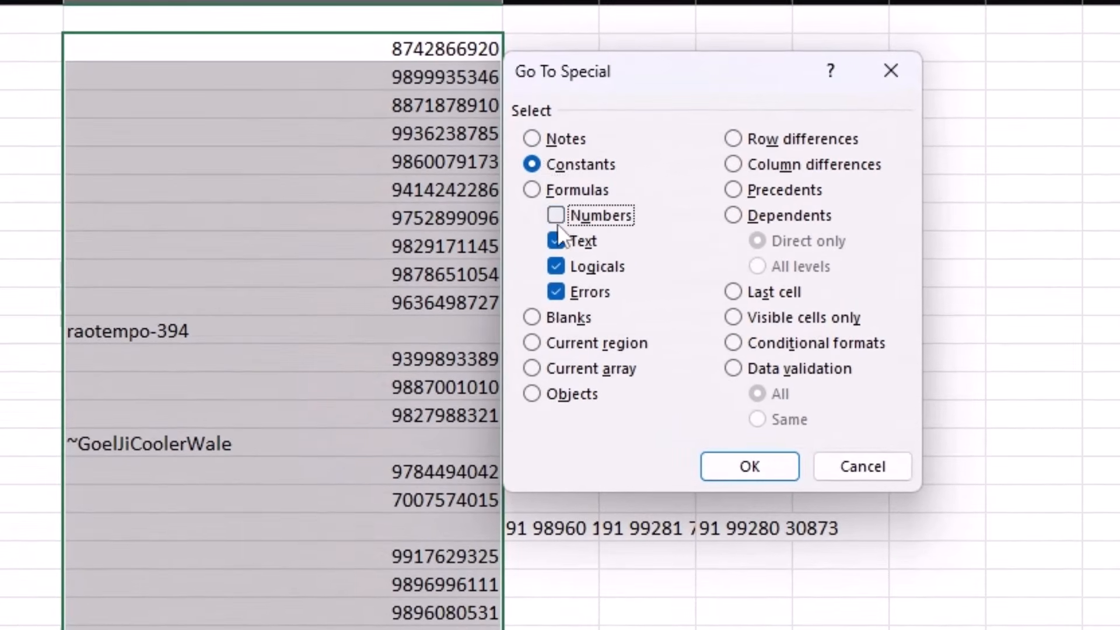
pyautogui.click(558, 265)
pyautogui.click(557, 292)
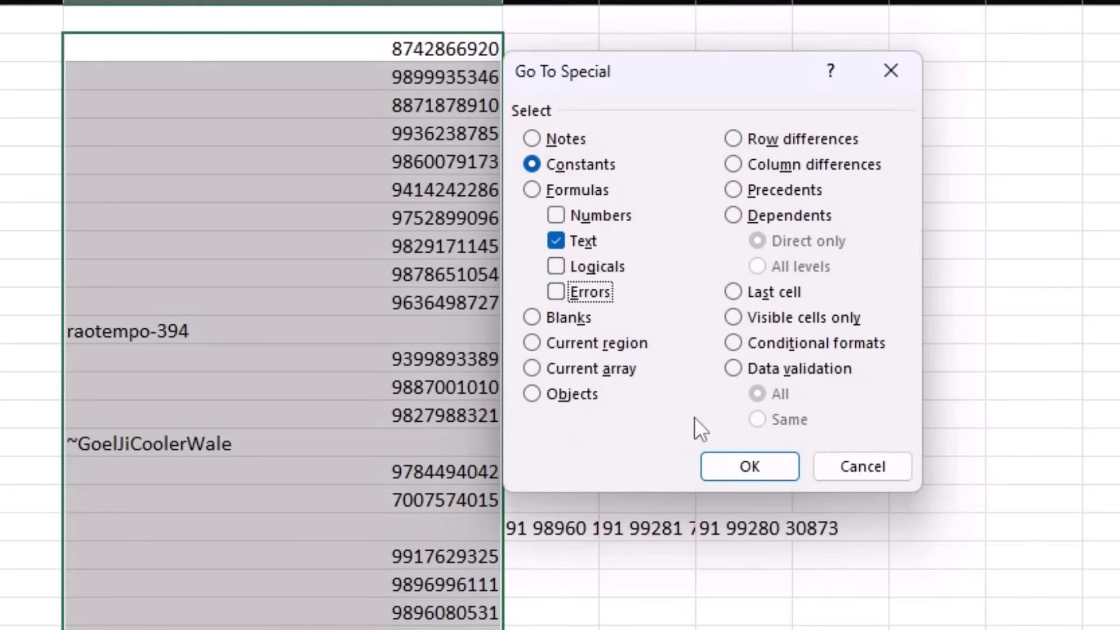
pyautogui.click(750, 467)
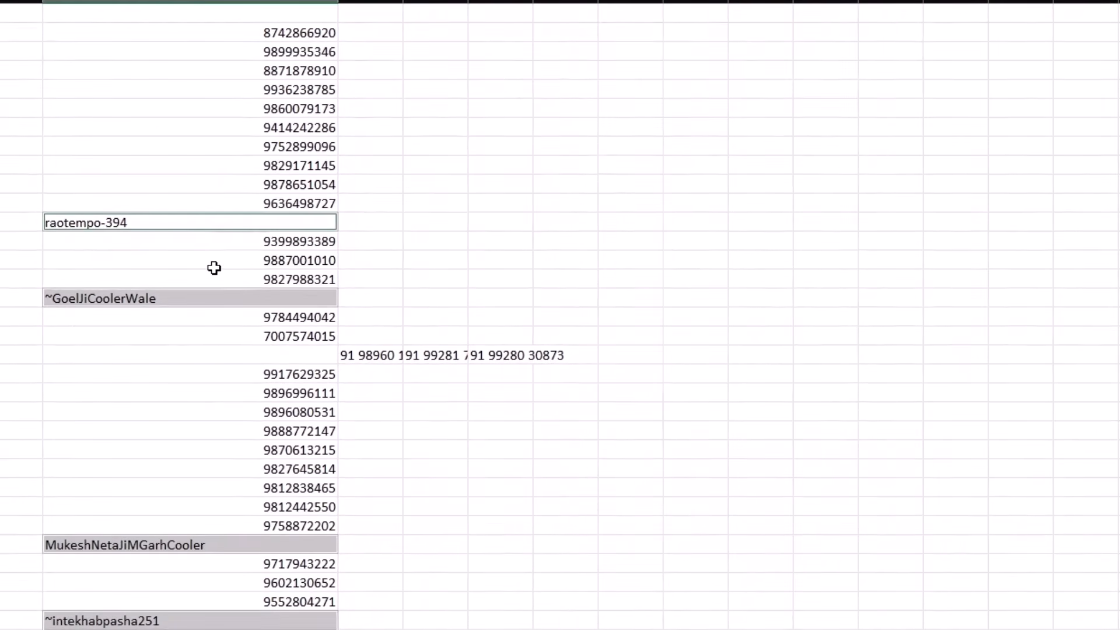
pyautogui.scroll(-5, 215, 268)
pyautogui.scroll(-5, 213, 274)
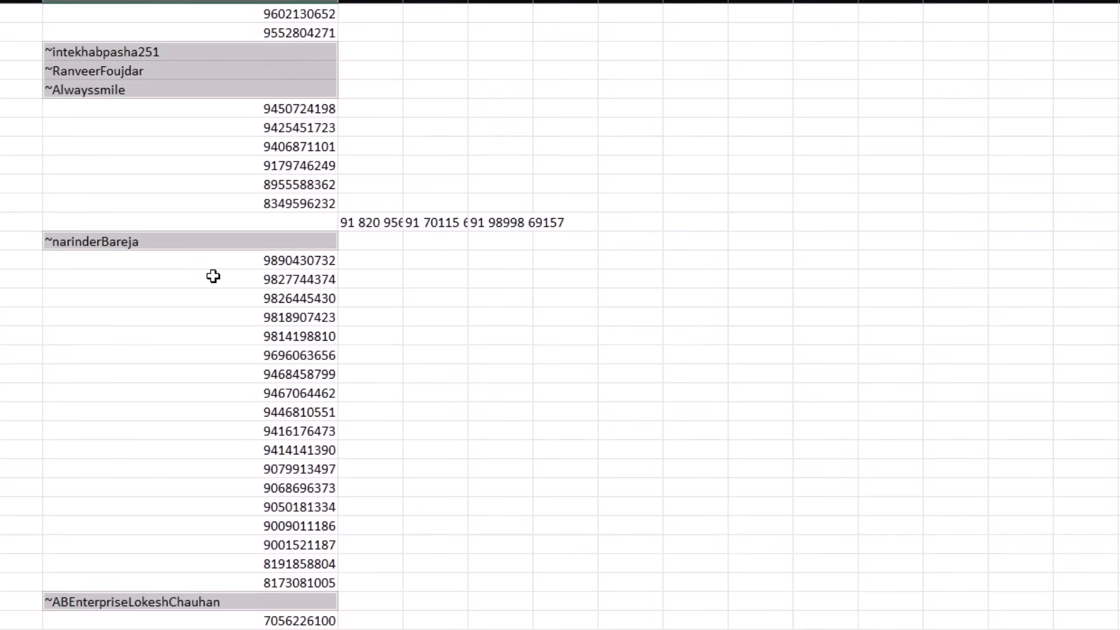
pyautogui.scroll(3, 213, 277)
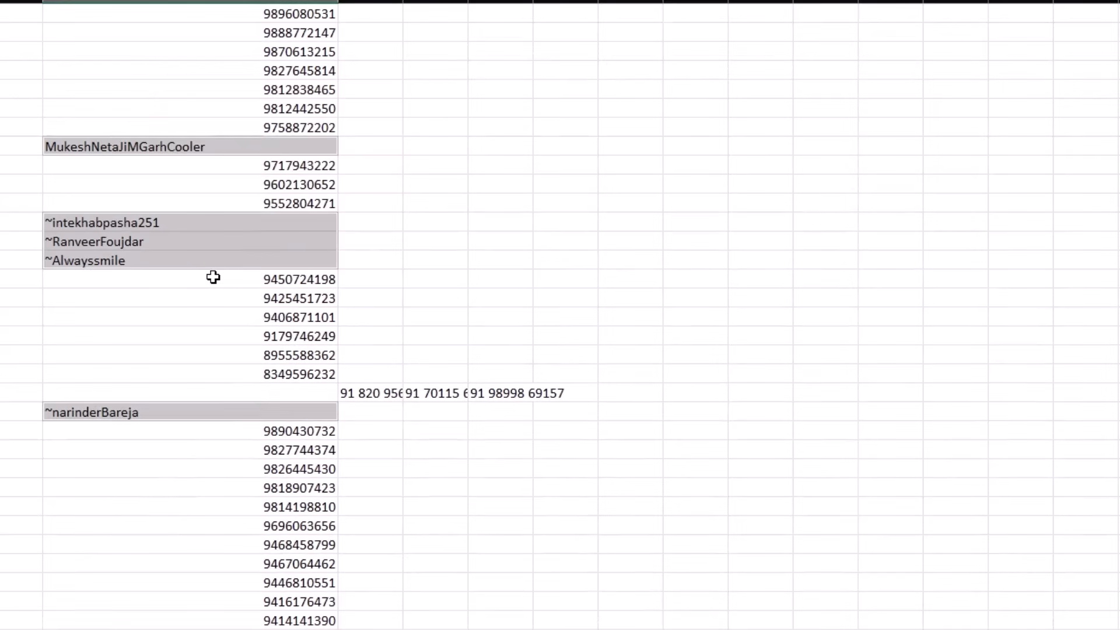
pyautogui.rightClick(203, 225)
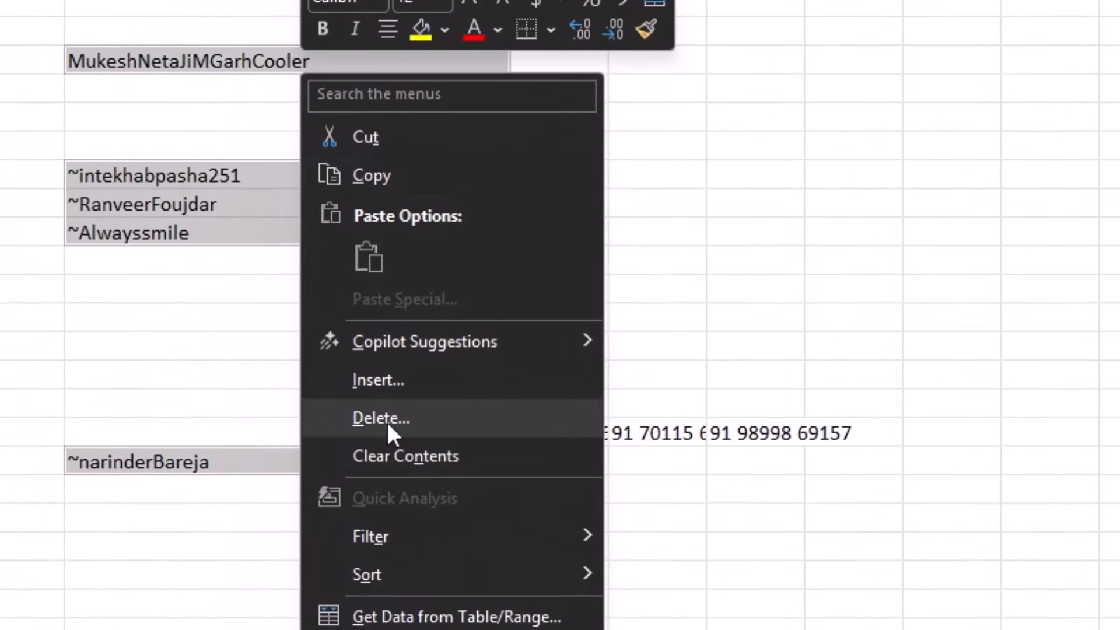
pyautogui.click(362, 413)
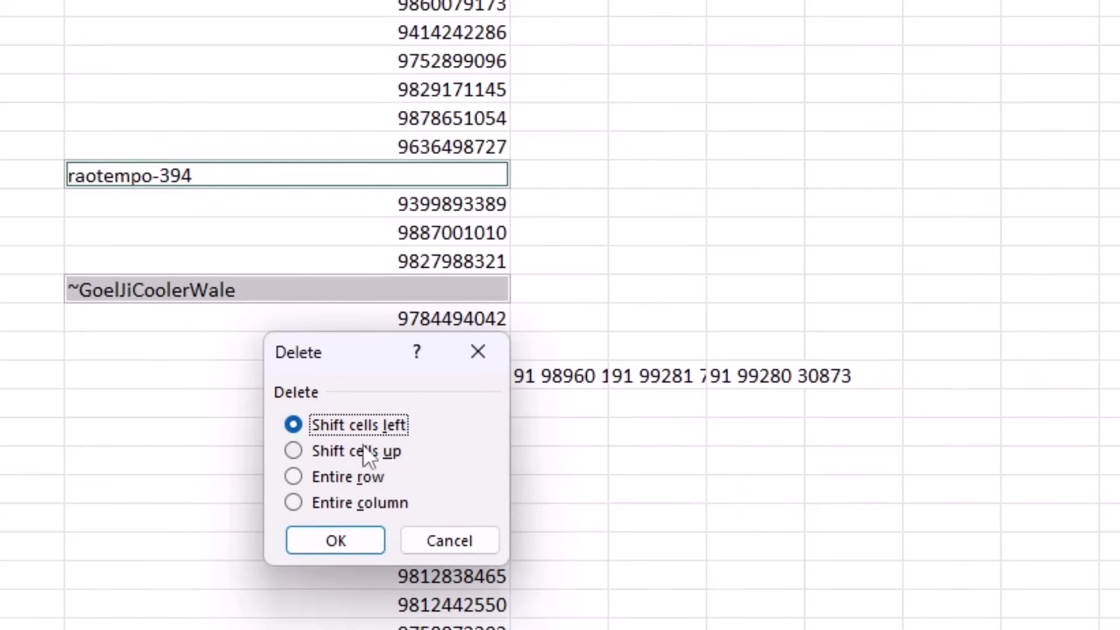
pyautogui.click(337, 474)
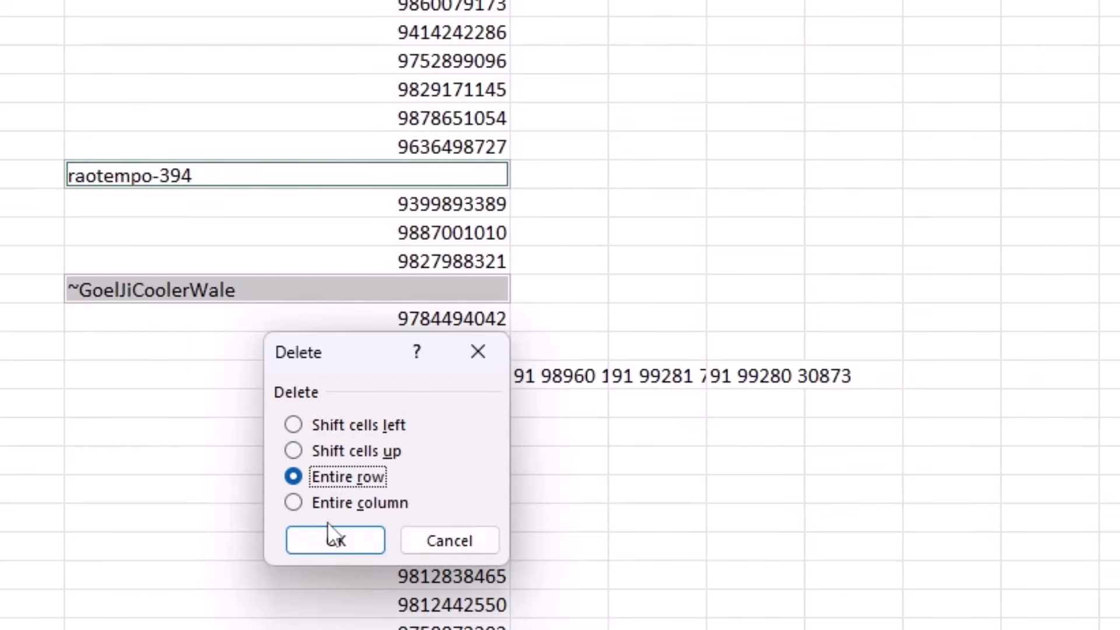
pyautogui.click(332, 538)
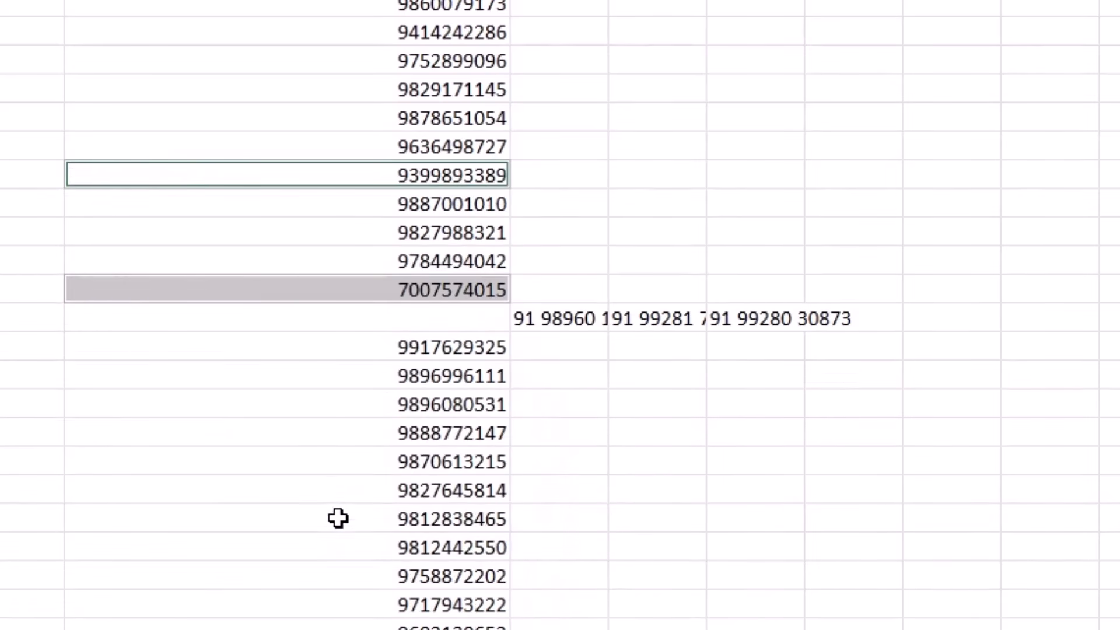
# Step: Inspect the split +91 number fragments across C17:E17
pyautogui.click(454, 79)
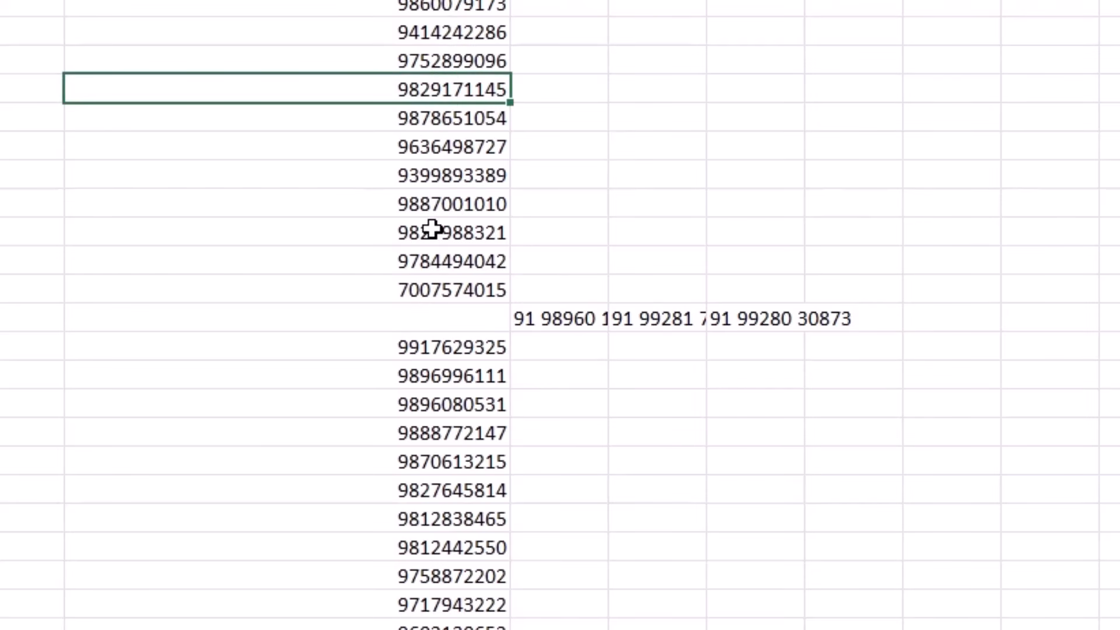
pyautogui.click(582, 322)
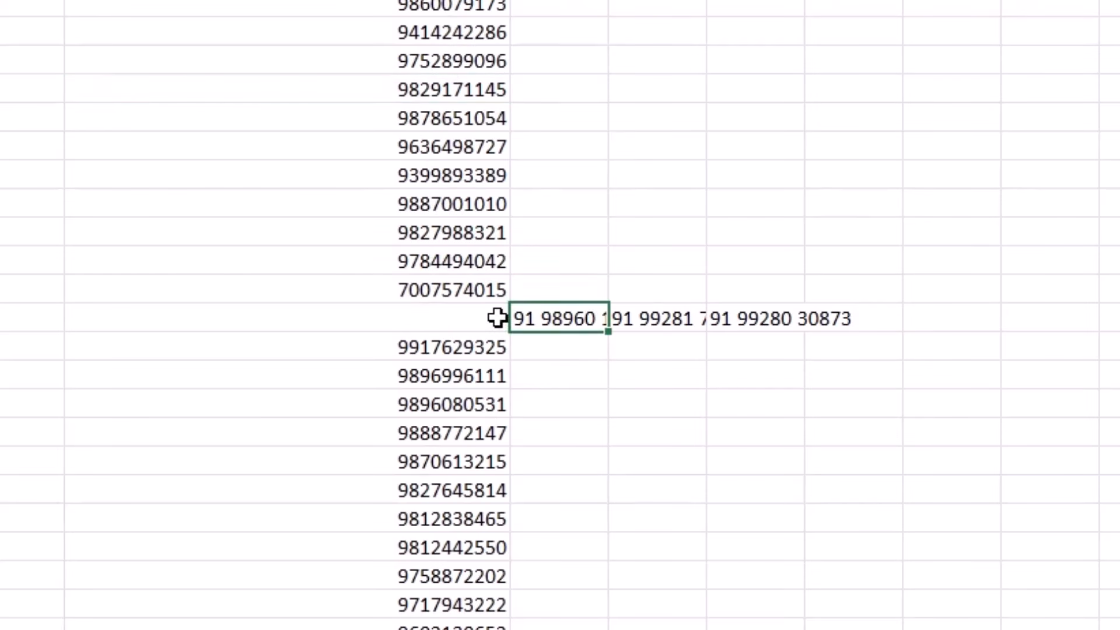
pyautogui.scroll(-1, 700, 370)
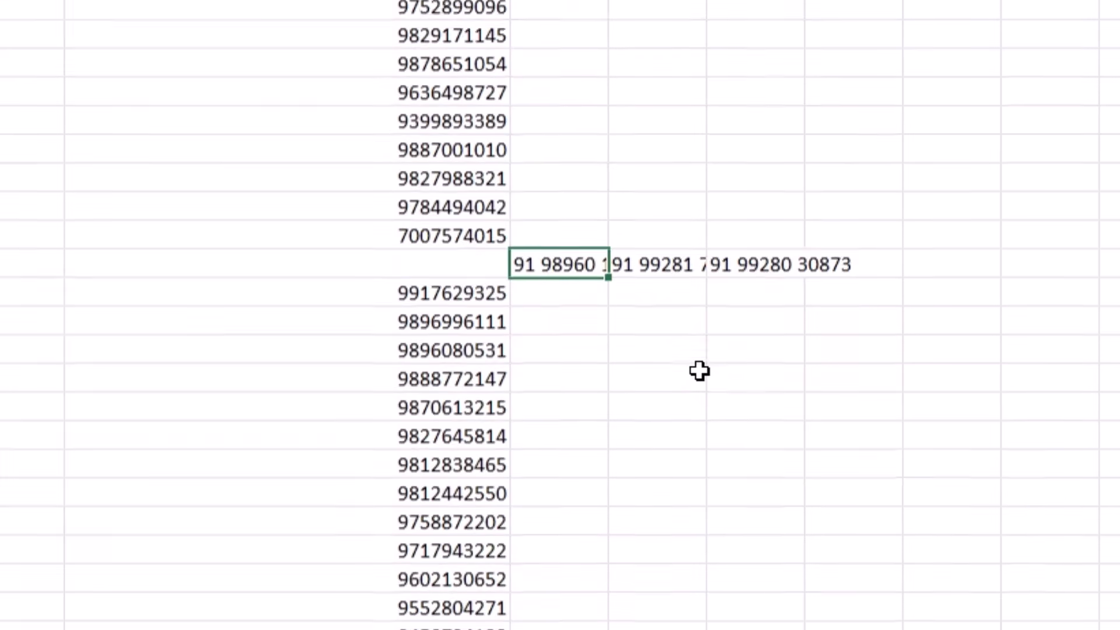
pyautogui.click(655, 240)
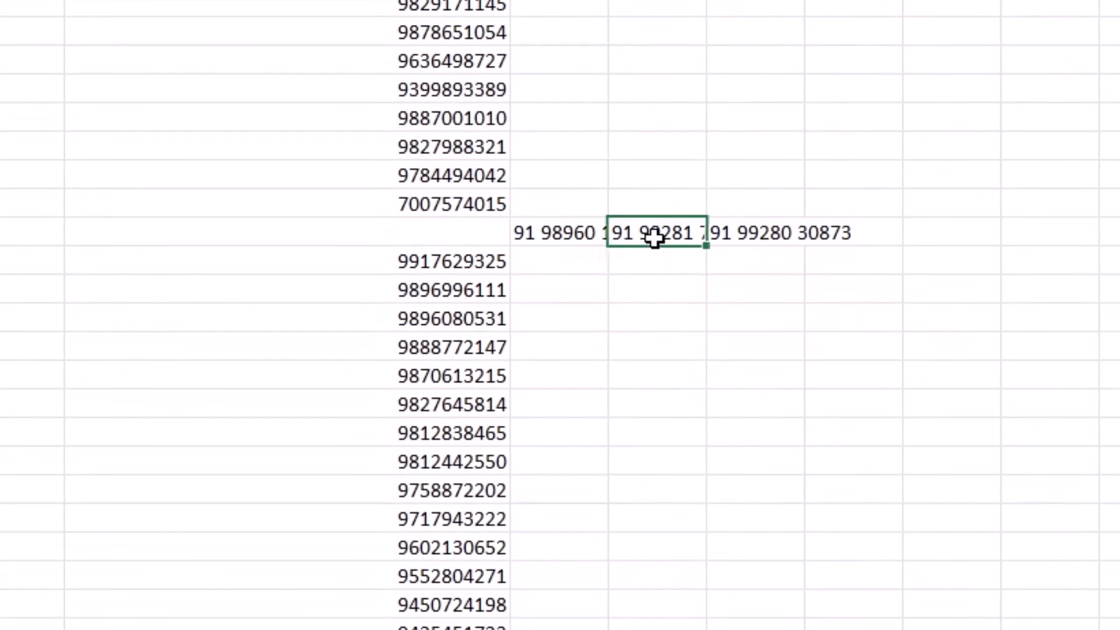
pyautogui.click(760, 222)
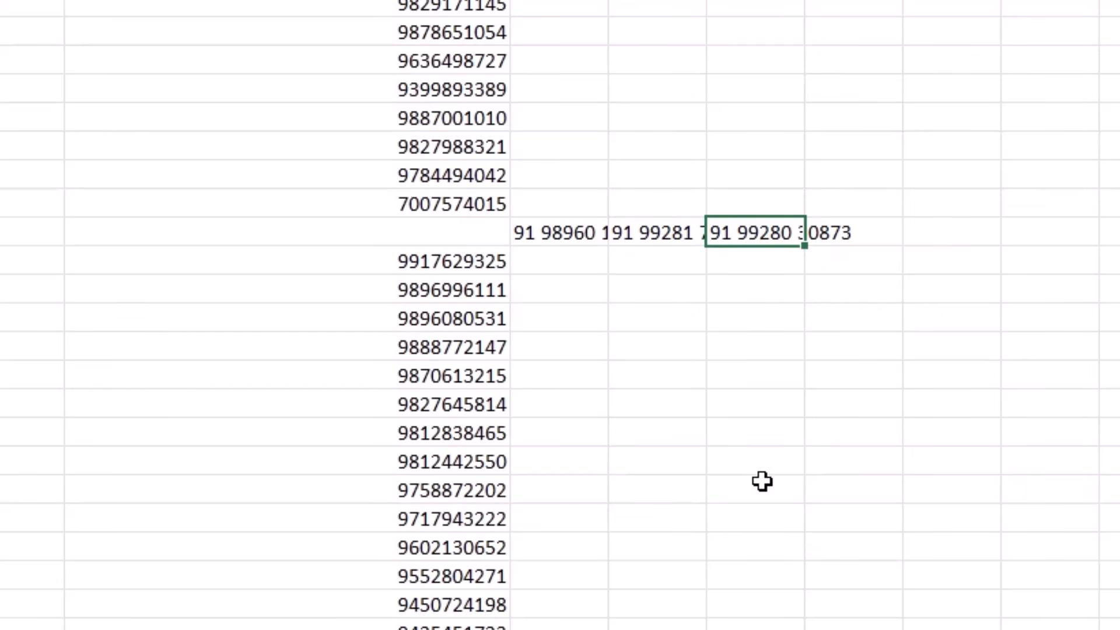
pyautogui.scroll(1, 762, 481)
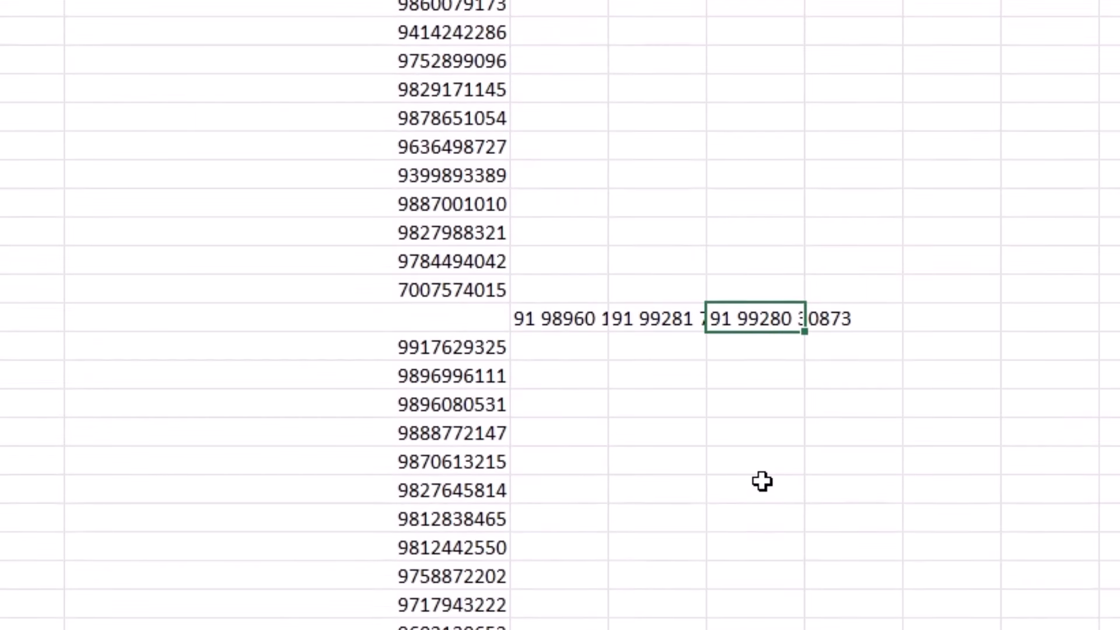
# Step: In G17, build =TEXTJOIN(",",1, …) joining C17:E17 and the other stray fragment ranges below
pyautogui.click(964, 325)
pyautogui.write('=textjo')
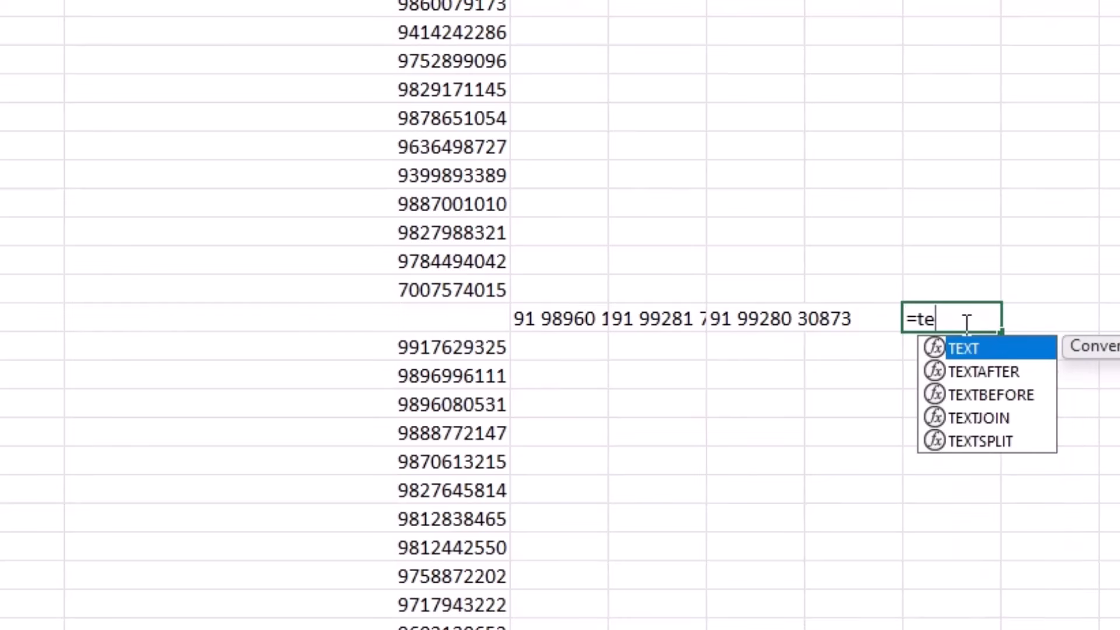
pyautogui.write('in("')
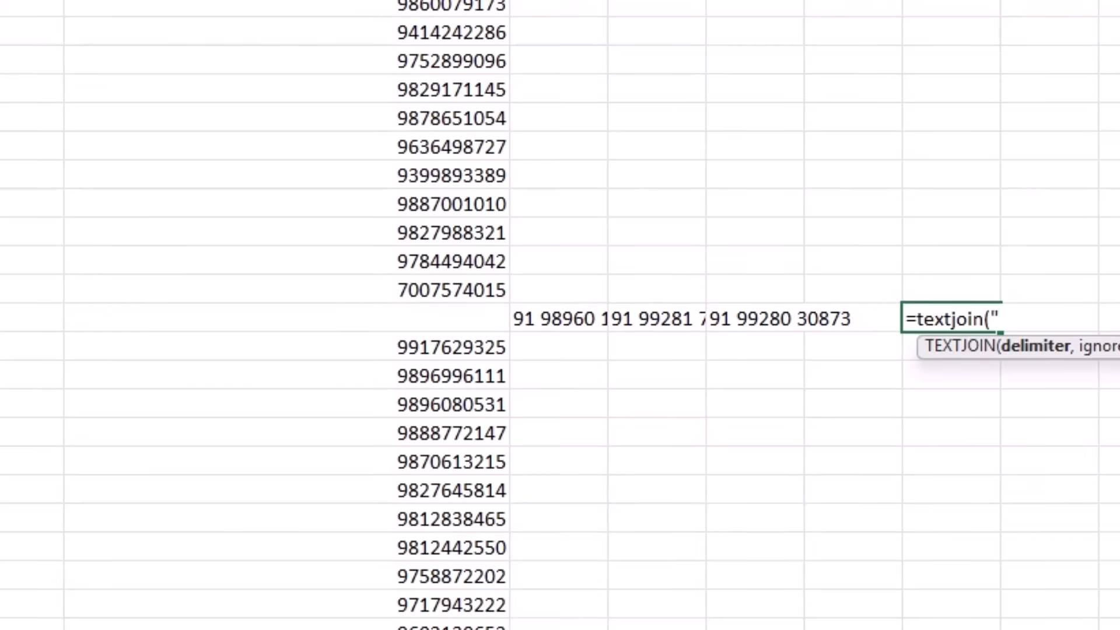
pyautogui.write(',')
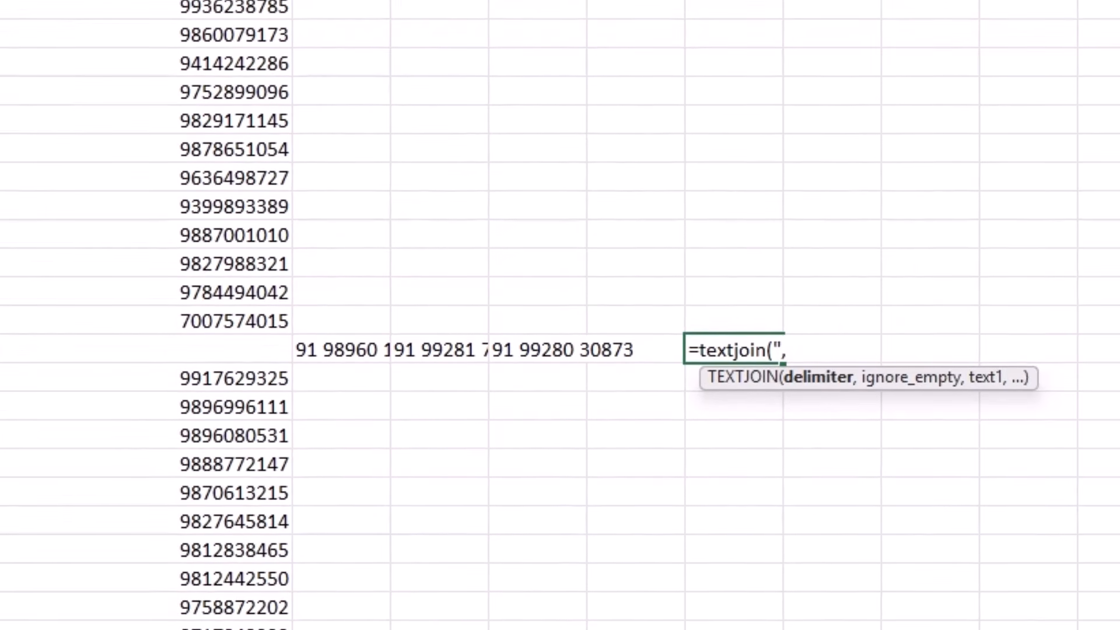
pyautogui.write('",')
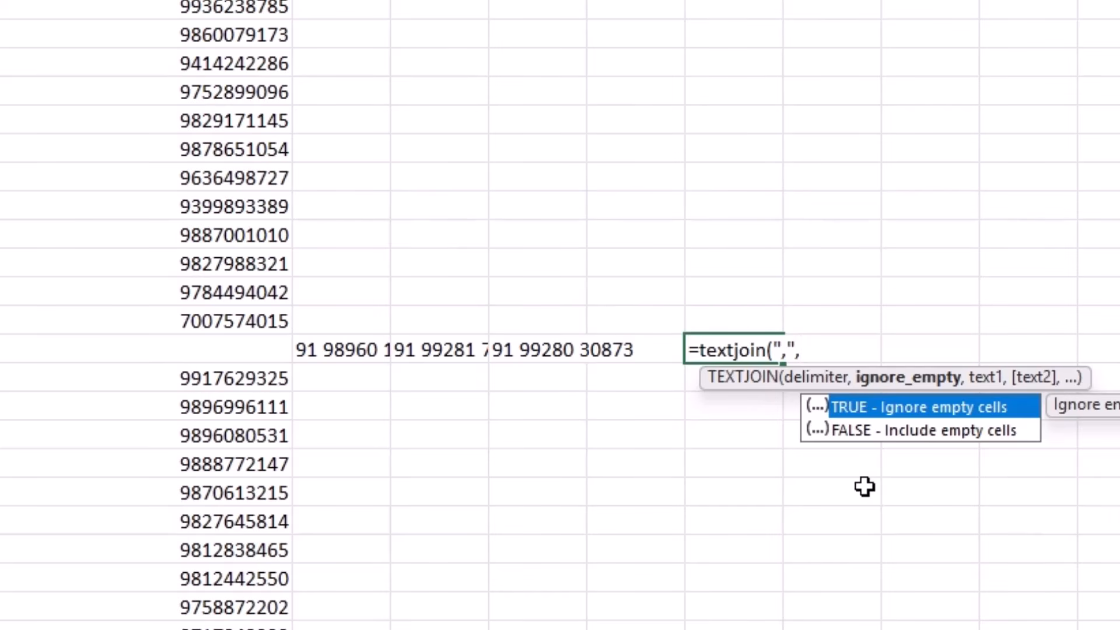
pyautogui.write('1,')
pyautogui.moveTo(308, 356); pyautogui.dragTo(548, 361)
pyautogui.write(',')
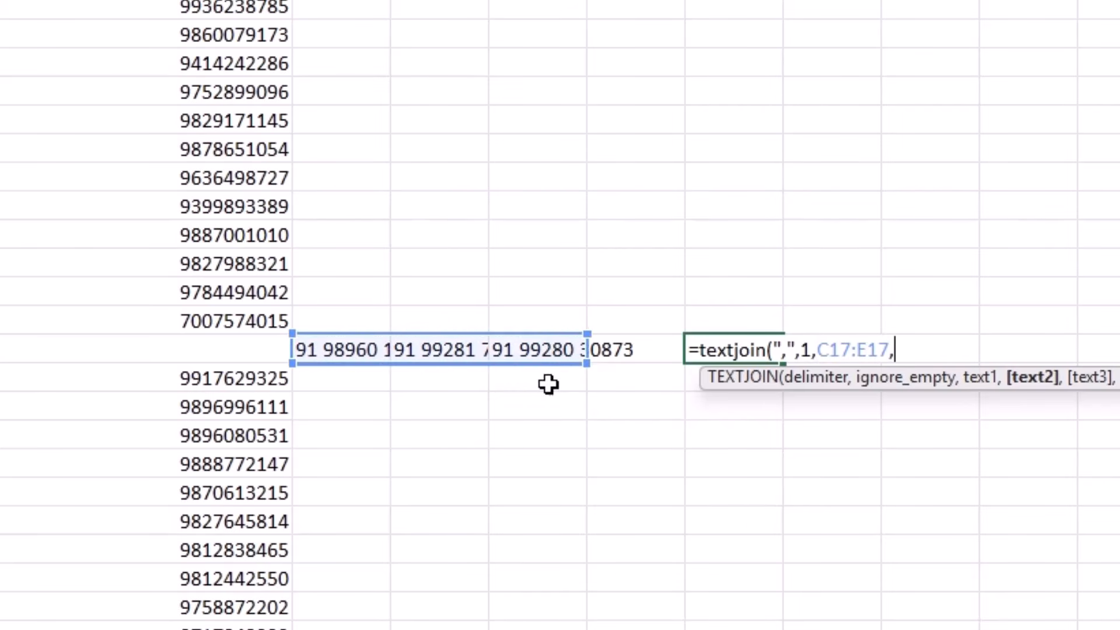
pyautogui.scroll(-6, 528, 519)
pyautogui.moveTo(335, 380); pyautogui.dragTo(494, 377)
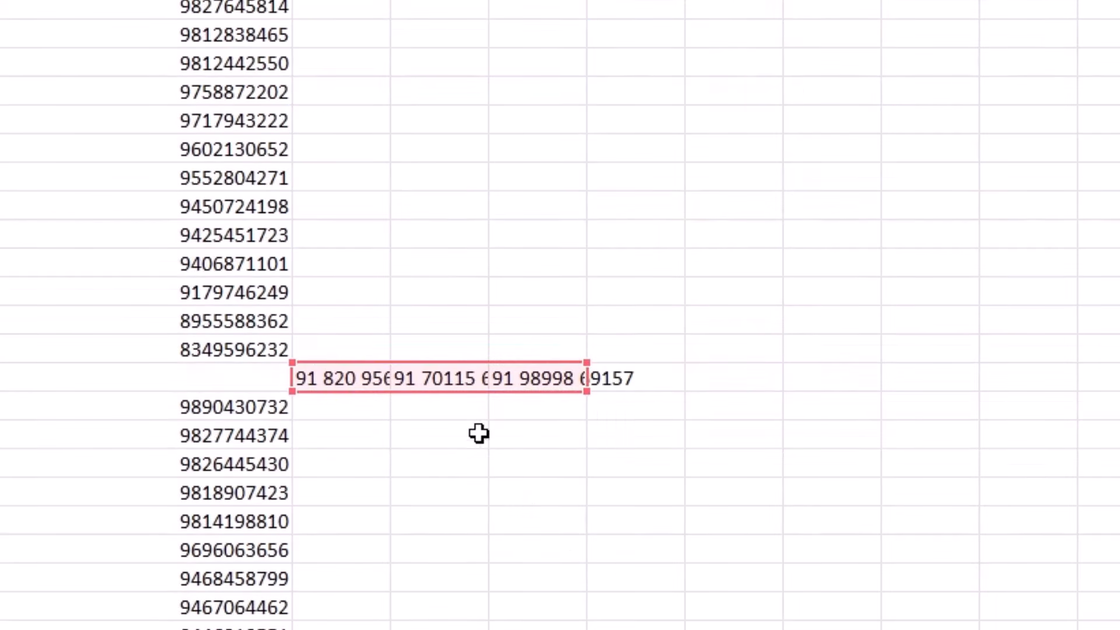
pyautogui.scroll(-6, 459, 475)
pyautogui.moveTo(331, 434); pyautogui.dragTo(499, 421)
pyautogui.scroll(-18, 480, 543)
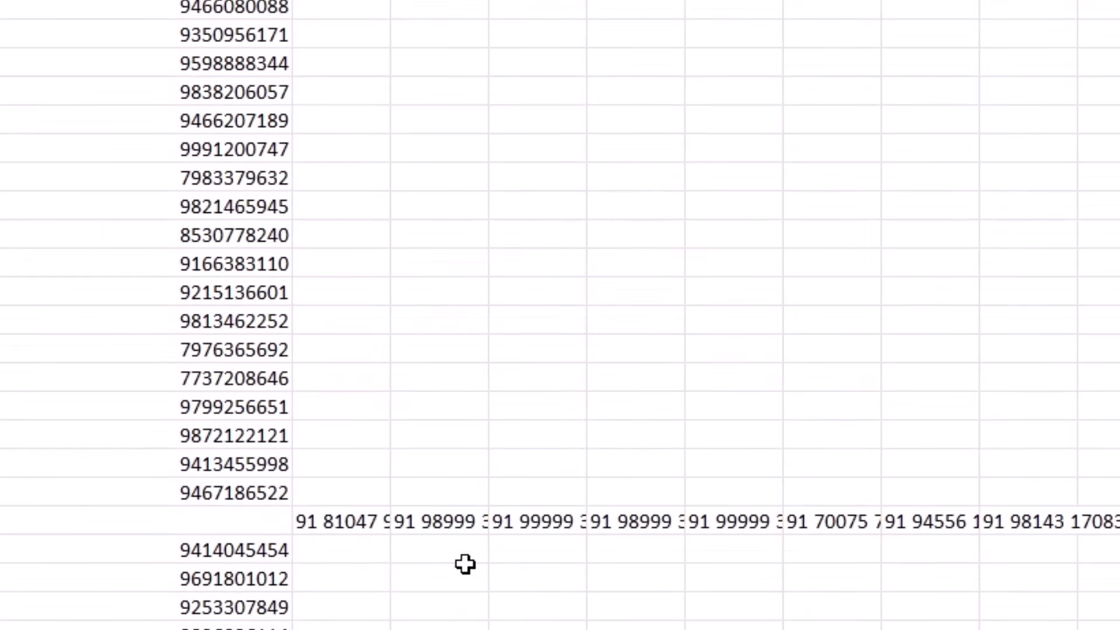
pyautogui.moveTo(335, 522); pyautogui.dragTo(999, 529)
# Step: Complete the TEXTJOIN formula and select the three stray fragment columns
pyautogui.press('Return')
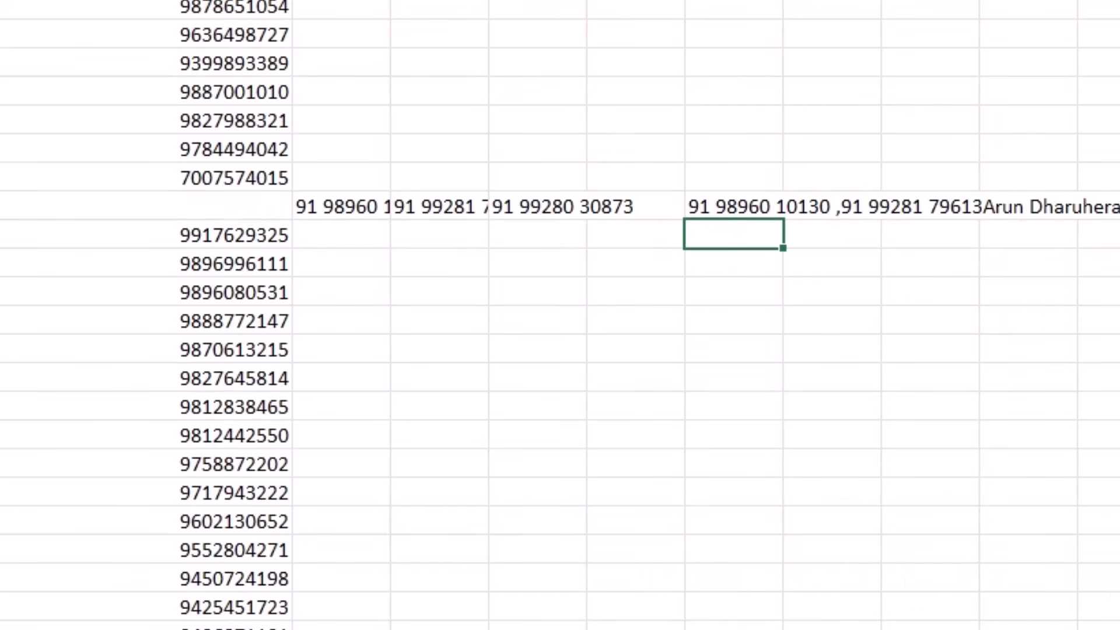
pyautogui.click(345, 1)
pyautogui.moveTo(350, 1); pyautogui.dragTo(537, 1)
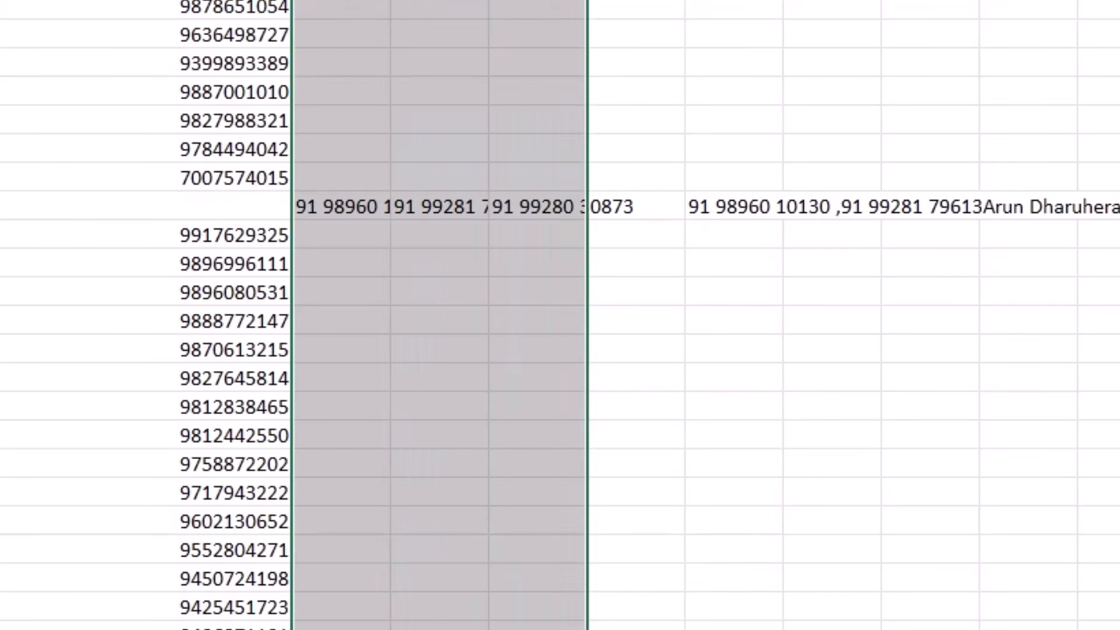
pyautogui.rightClick(562, 2)
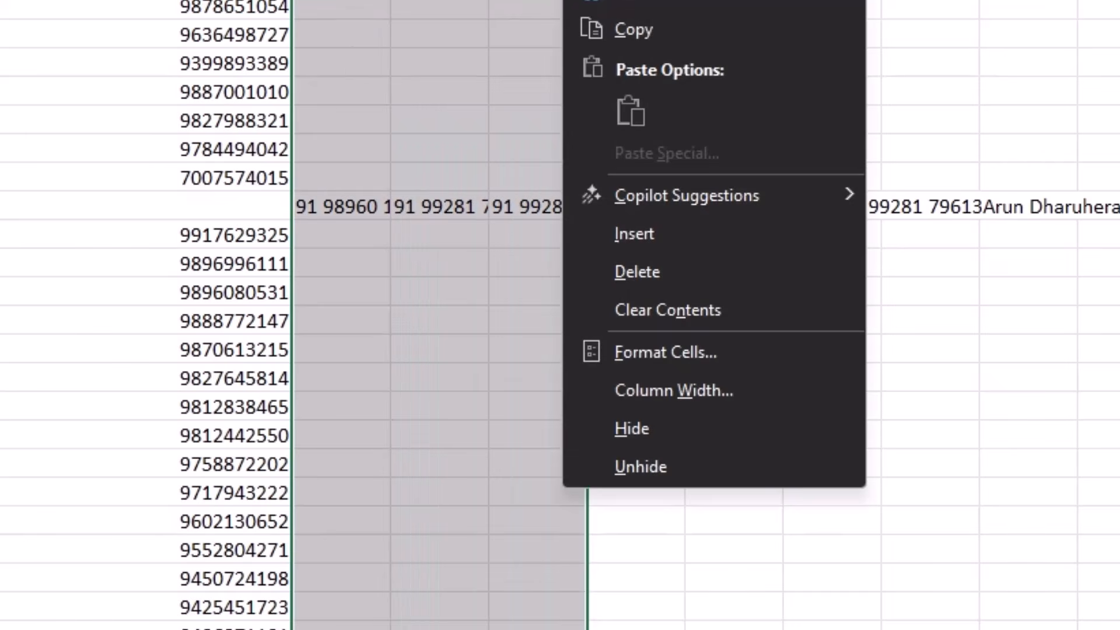
pyautogui.click(649, 288)
# Step: Copy the joined result and paste it as values only into the cell below
pyautogui.click(744, 209)
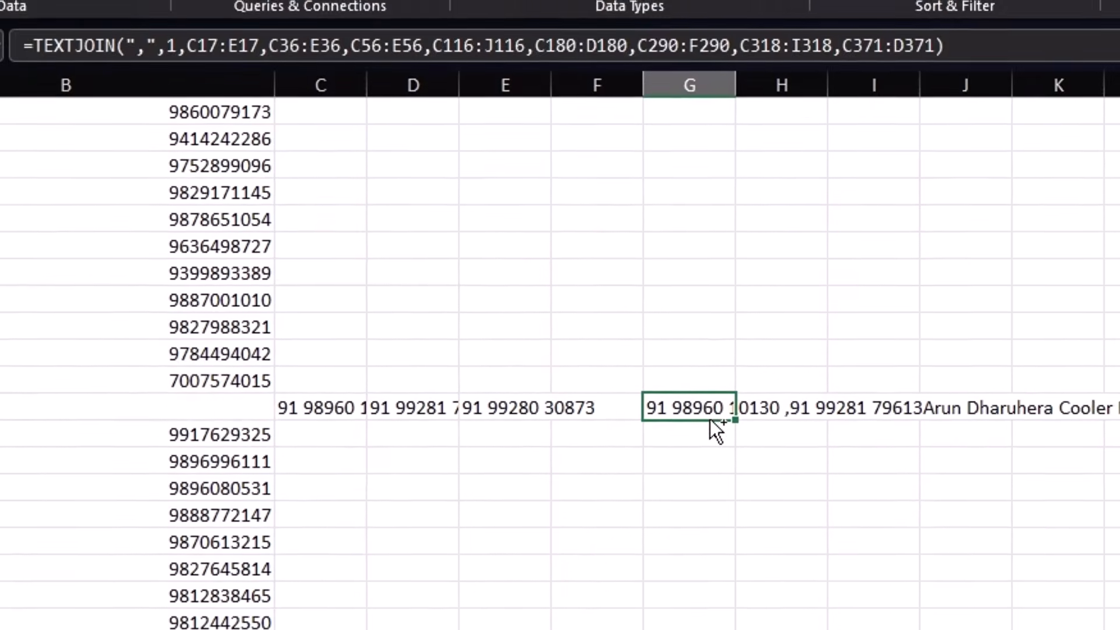
pyautogui.hotkey('ctrl', 'c')
pyautogui.click(675, 436)
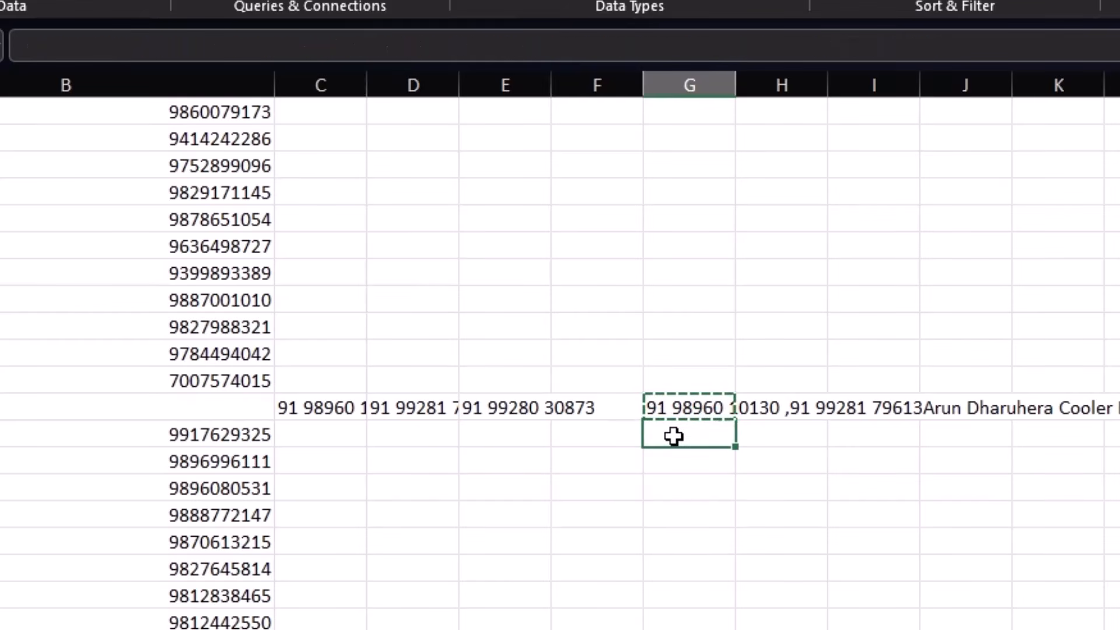
pyautogui.rightClick(674, 436)
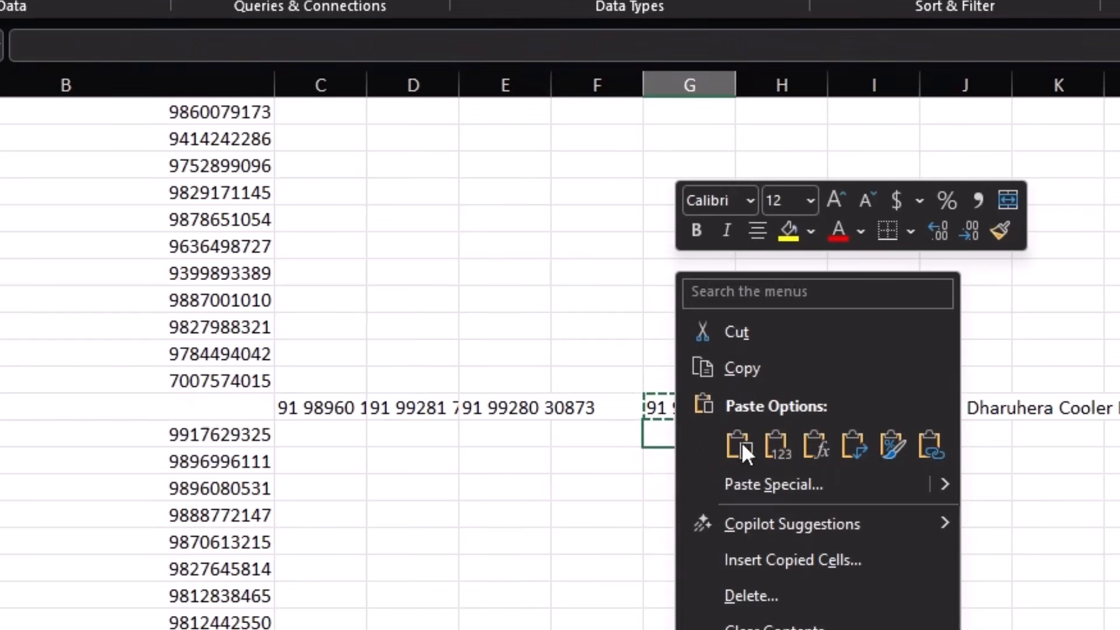
pyautogui.click(755, 500)
pyautogui.click(548, 433)
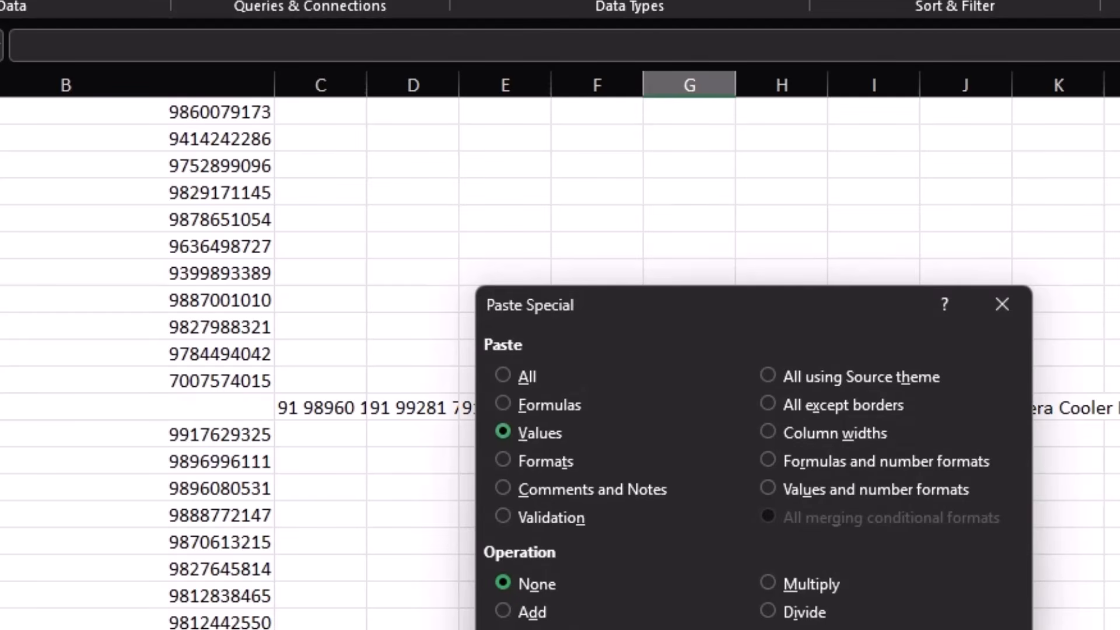
pyautogui.press('Return')
pyautogui.click(681, 415)
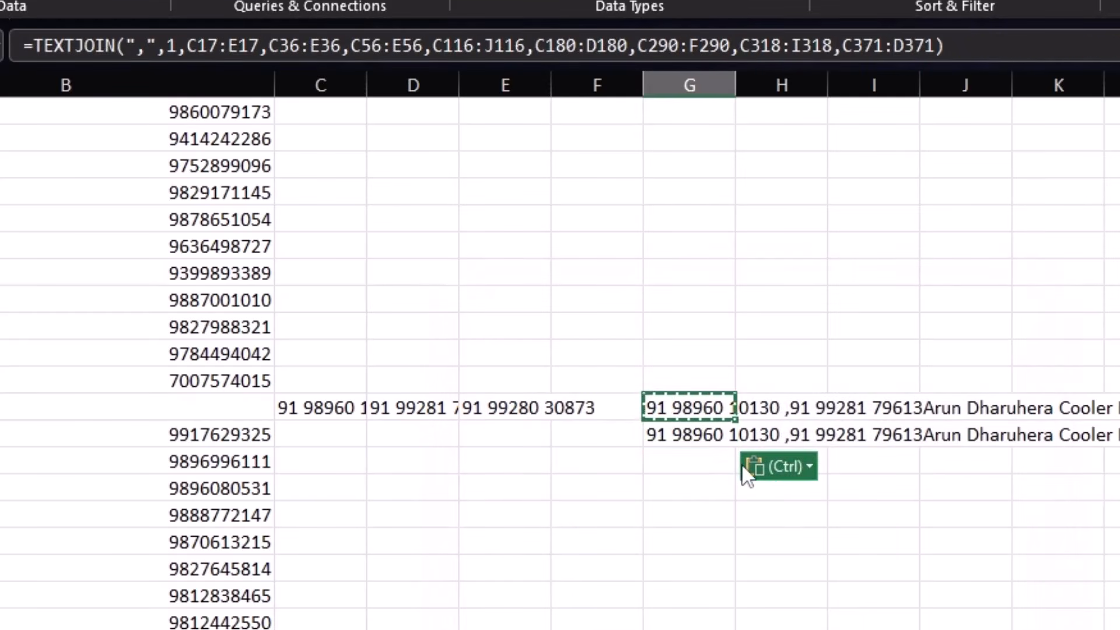
# Step: Delete columns C through F and clear the resulting #REF! formula cell
pyautogui.moveTo(325, 70); pyautogui.dragTo(601, 88)
pyautogui.rightClick(481, 282)
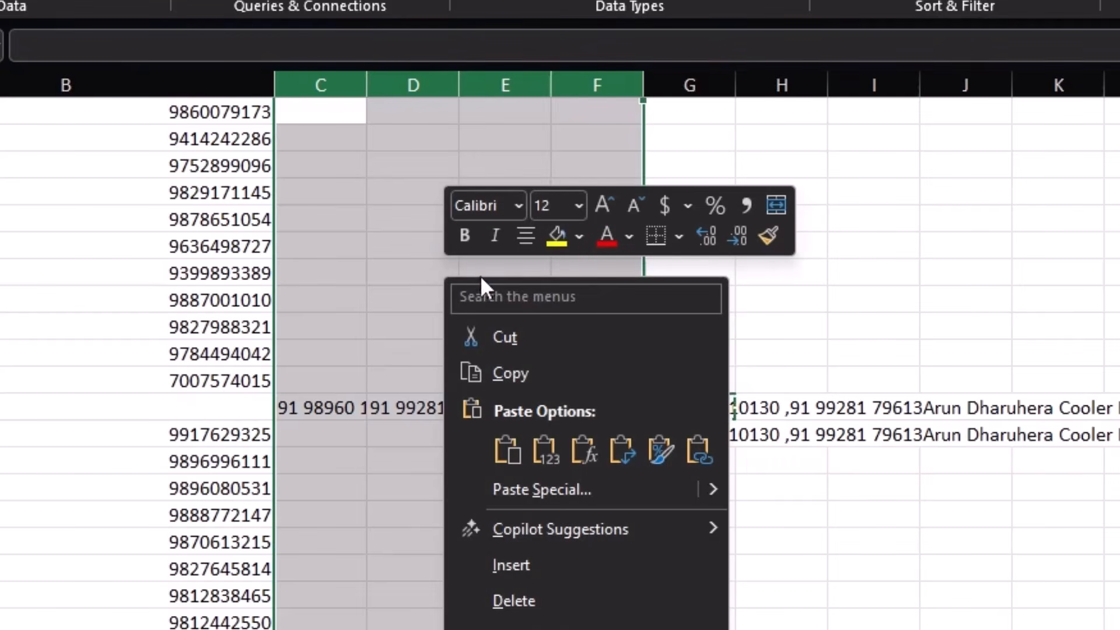
pyautogui.click(545, 601)
pyautogui.click(331, 402)
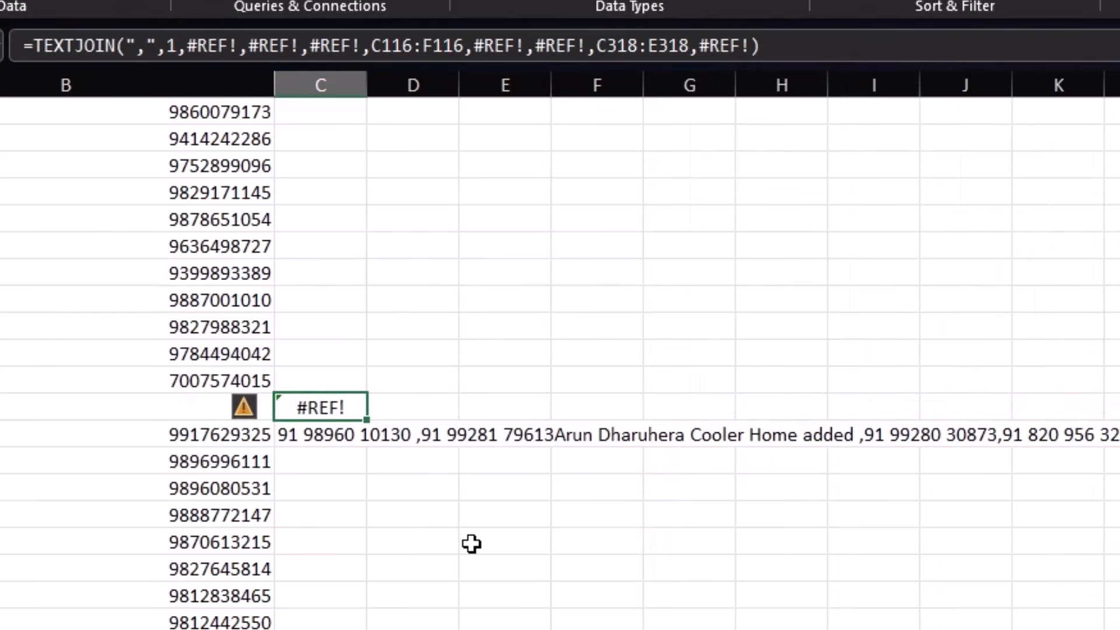
pyautogui.click(328, 433)
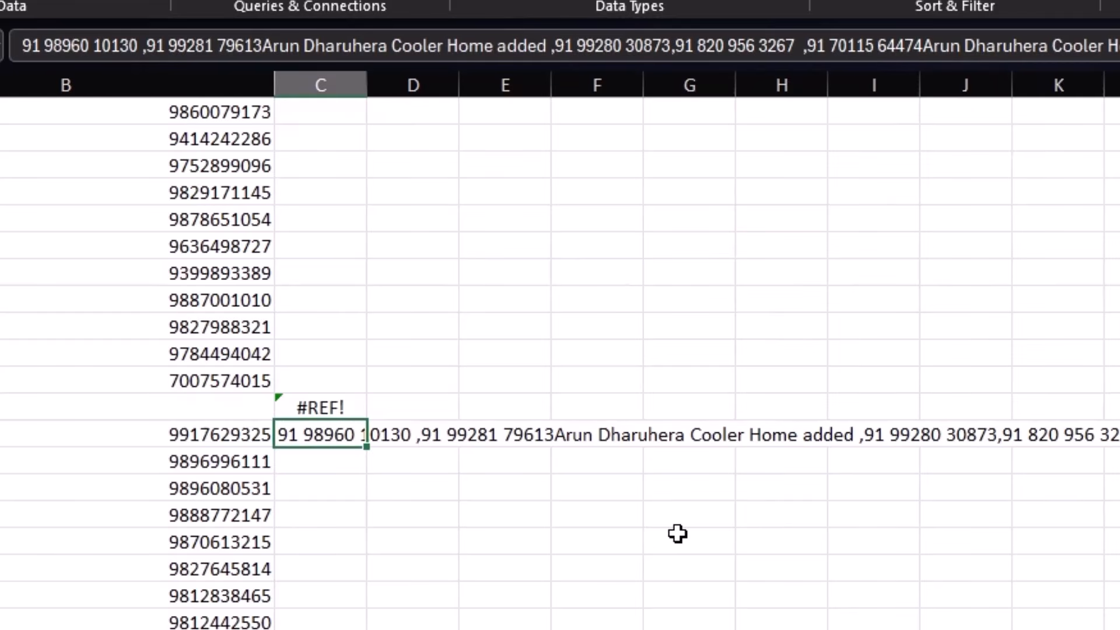
pyautogui.press('Up')
pyautogui.press('Delete')
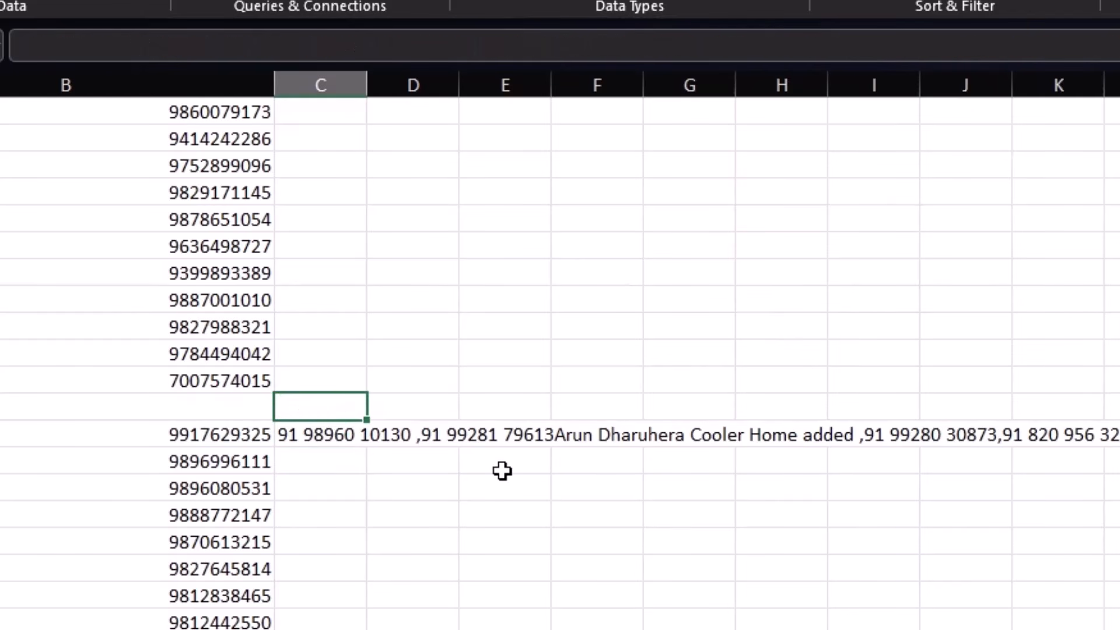
# Step: Clear the joined phone text and select all of column B
pyautogui.click(317, 431)
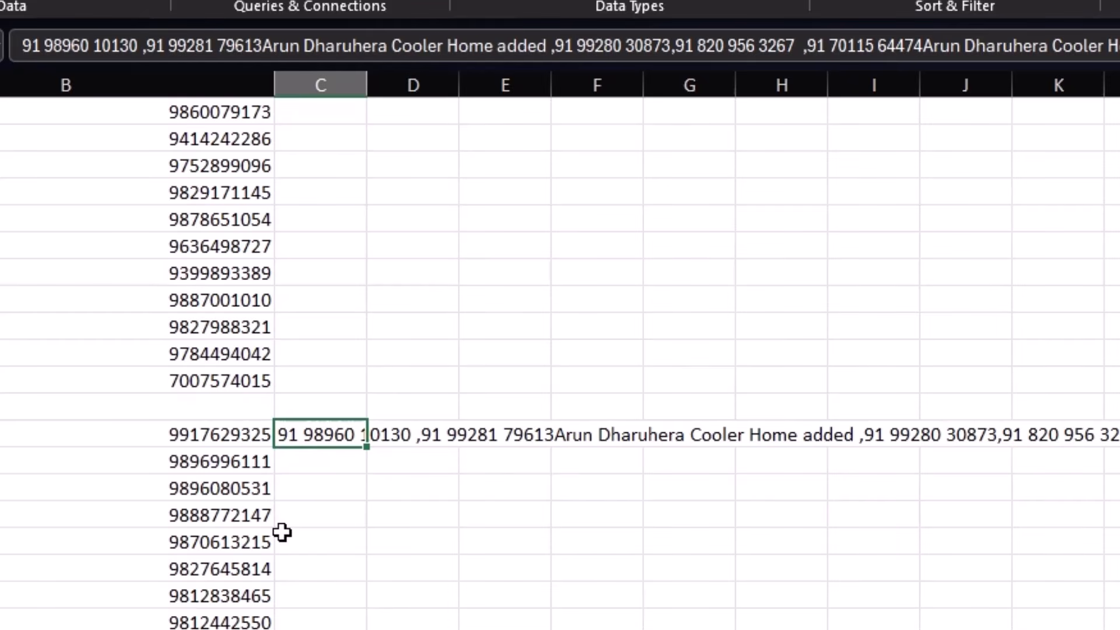
pyautogui.press('Delete')
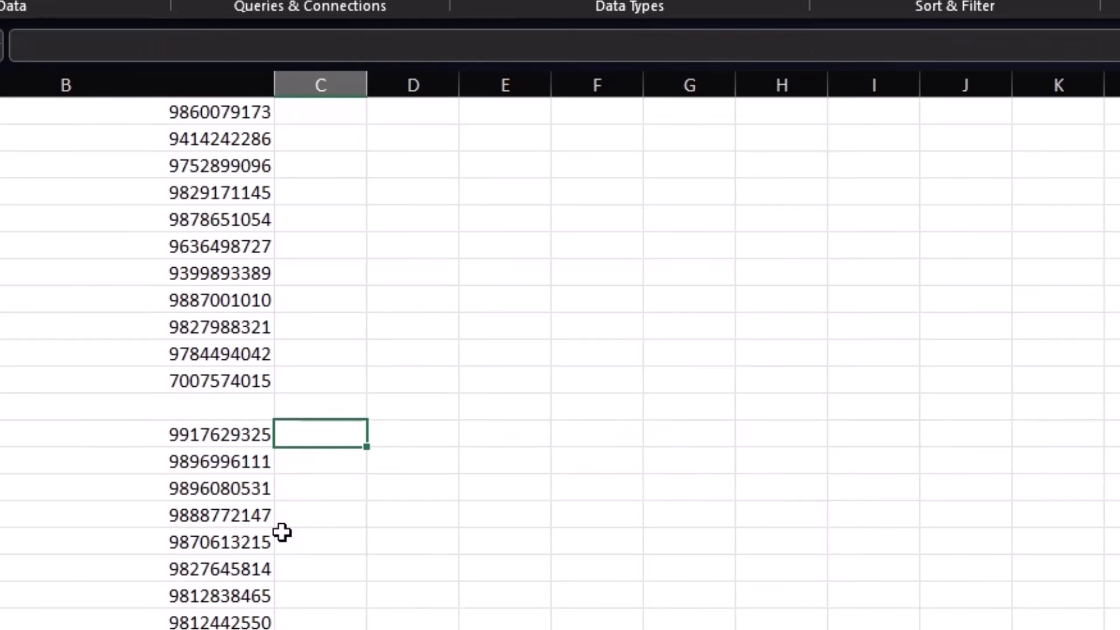
pyautogui.click(199, 409)
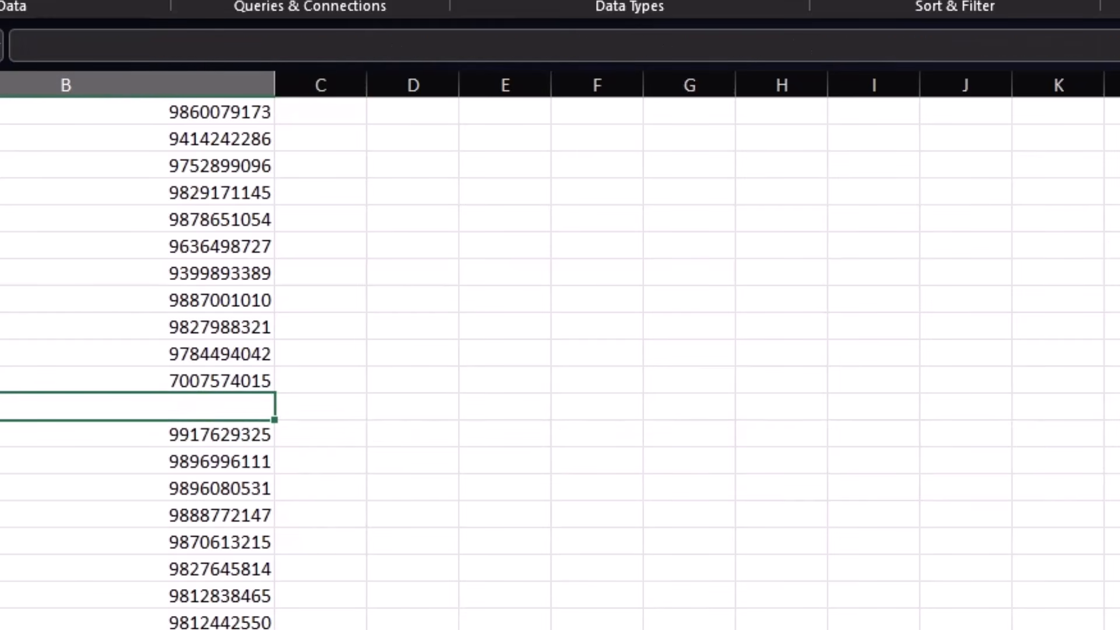
pyautogui.click(198, 629)
pyautogui.scroll(1, 561, 362)
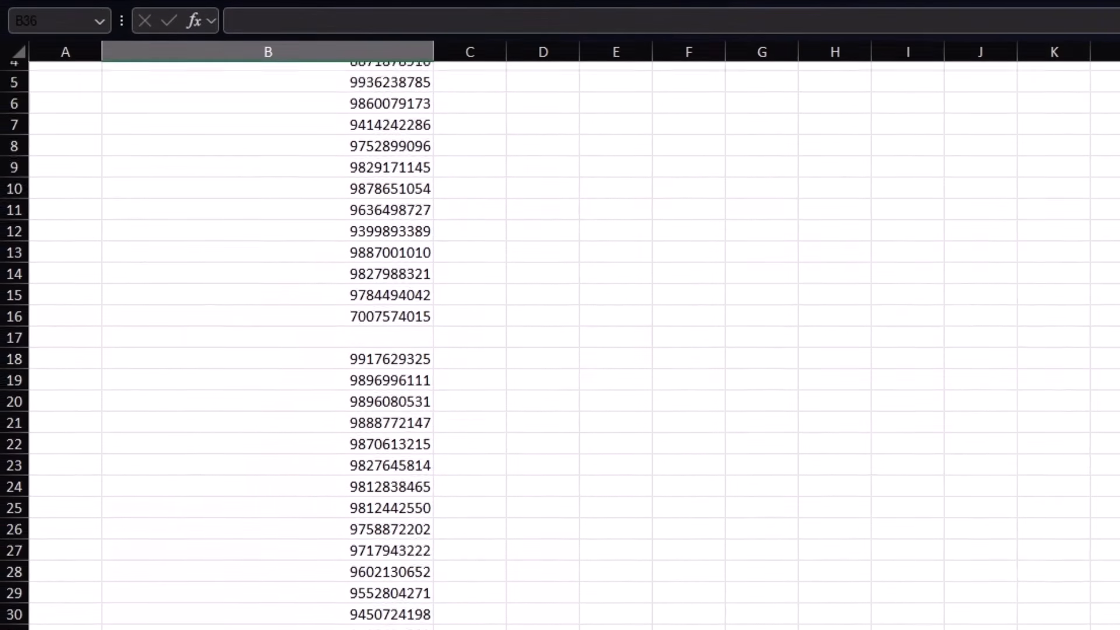
pyautogui.scroll(1, 560, 345)
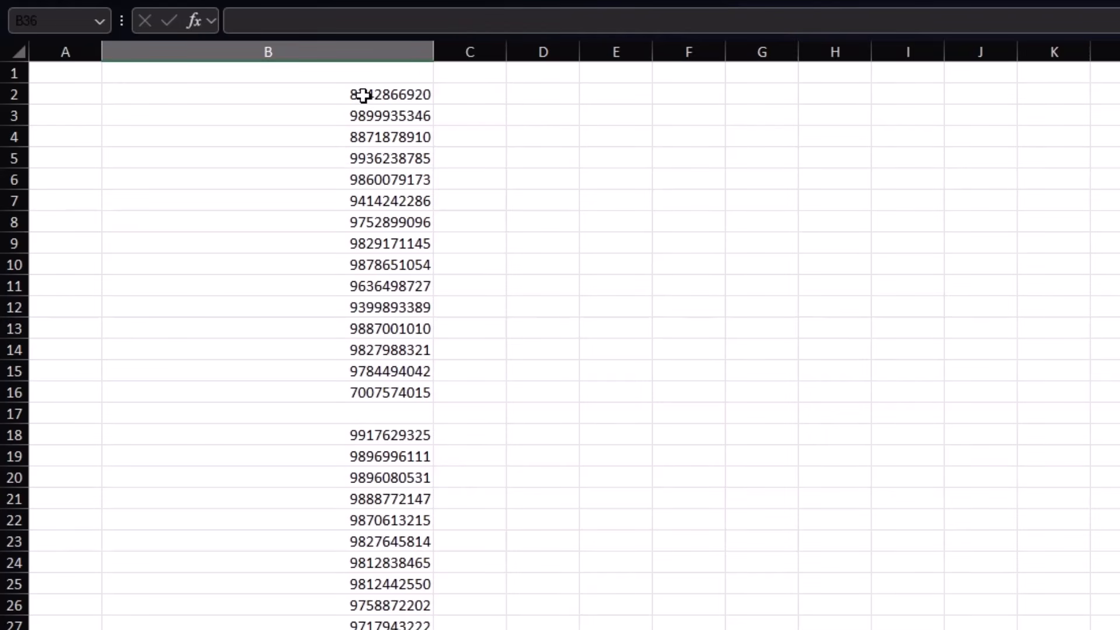
pyautogui.click(381, 51)
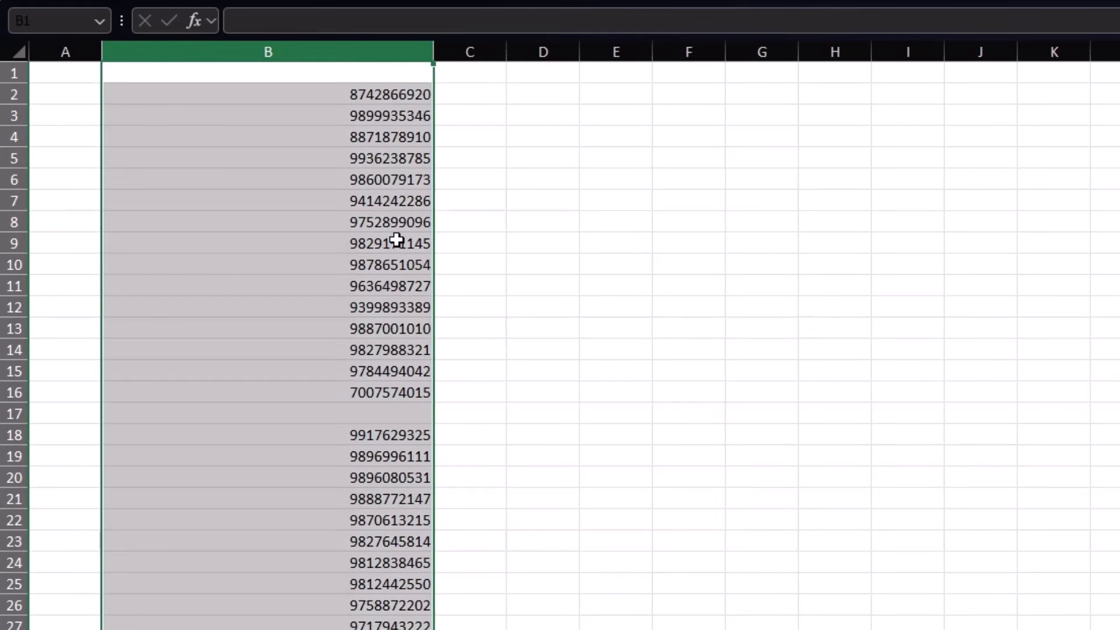
# Step: Select the blank cells in column B with Go To Special and delete their entire rows
pyautogui.hotkey('ctrl', 'g')
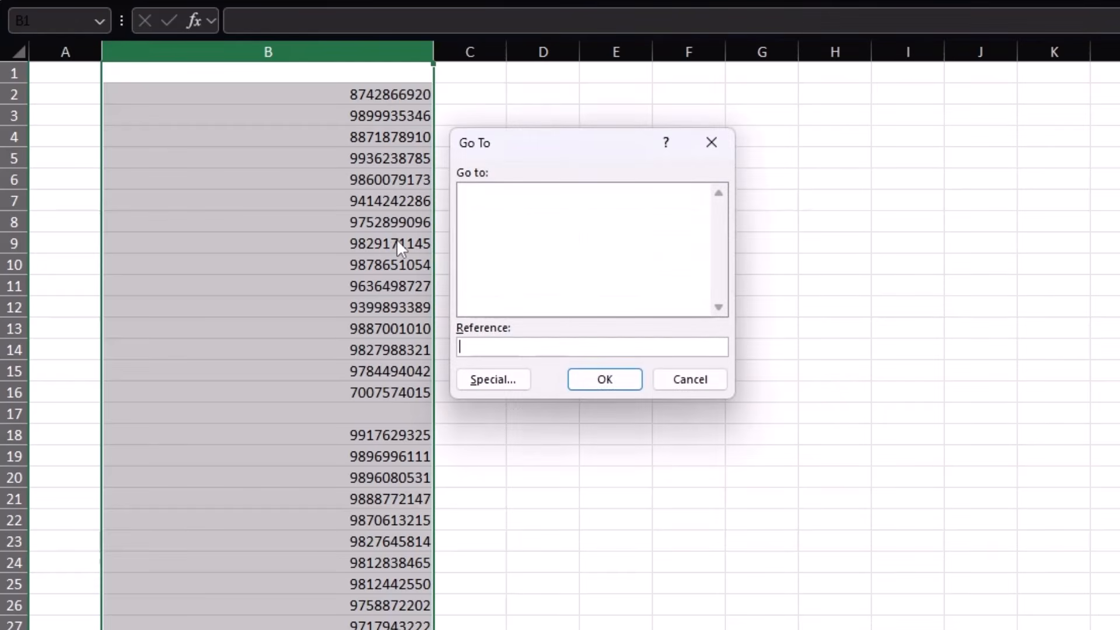
pyautogui.click(507, 385)
pyautogui.click(456, 298)
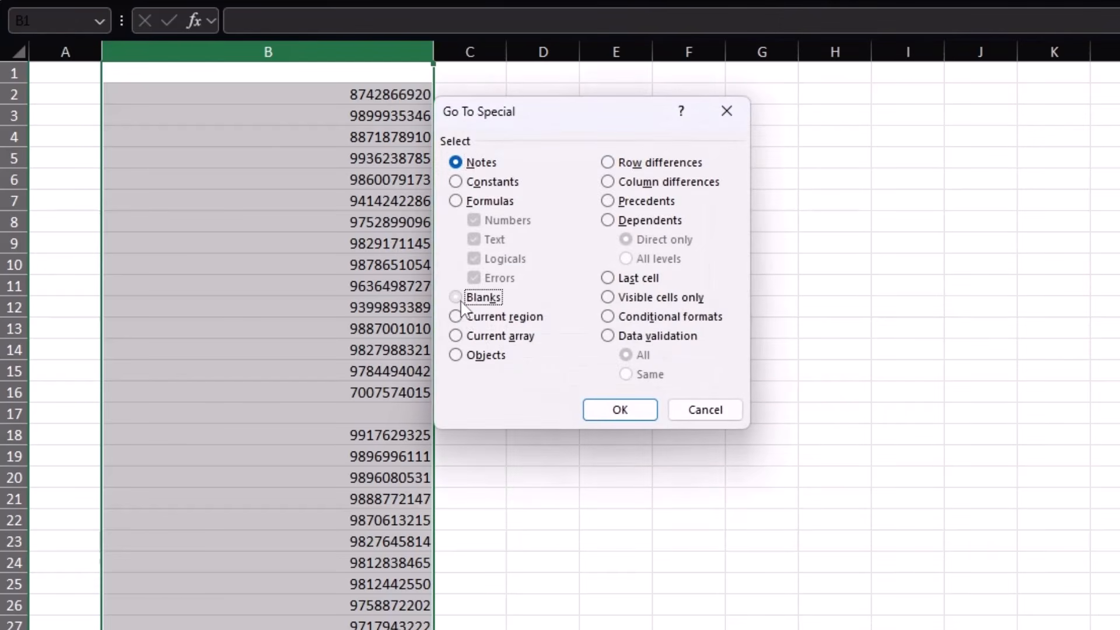
pyautogui.click(612, 410)
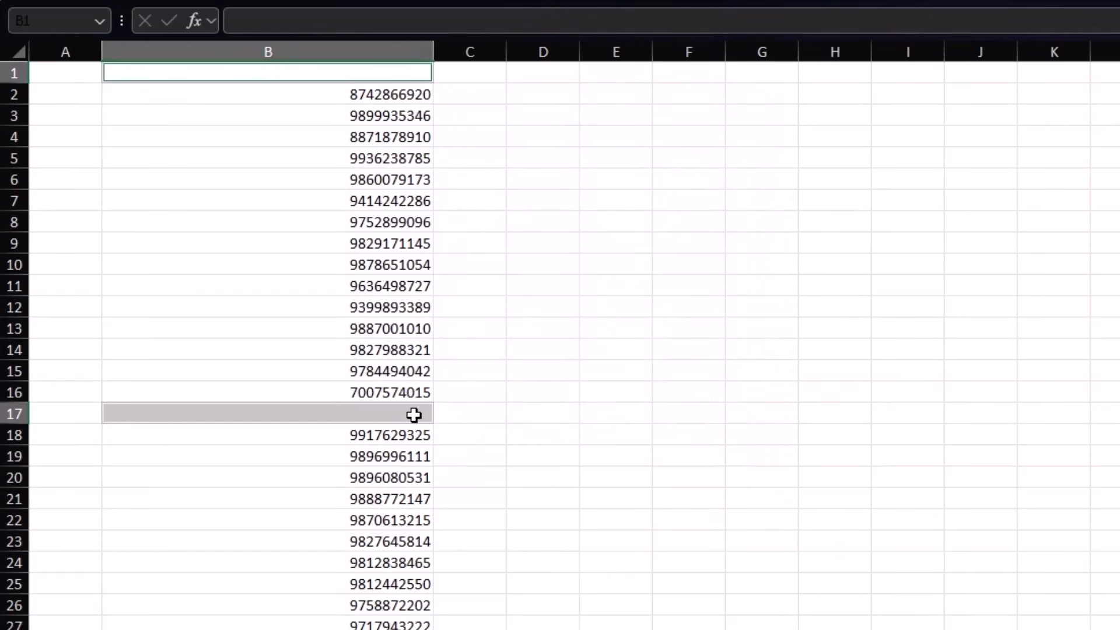
pyautogui.rightClick(414, 415)
pyautogui.click(461, 488)
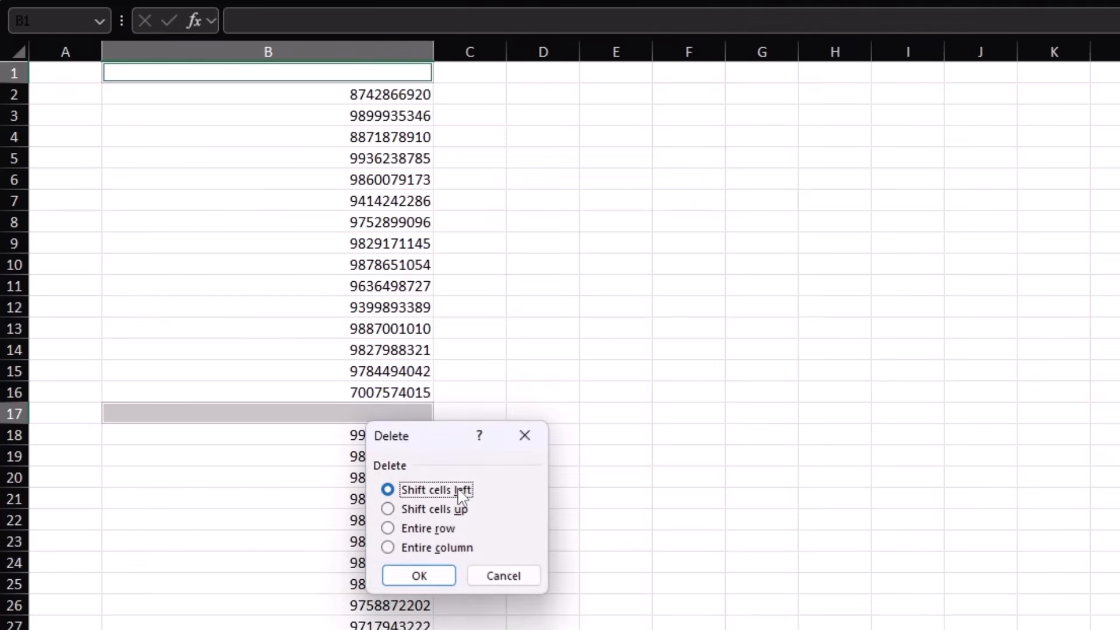
pyautogui.click(436, 530)
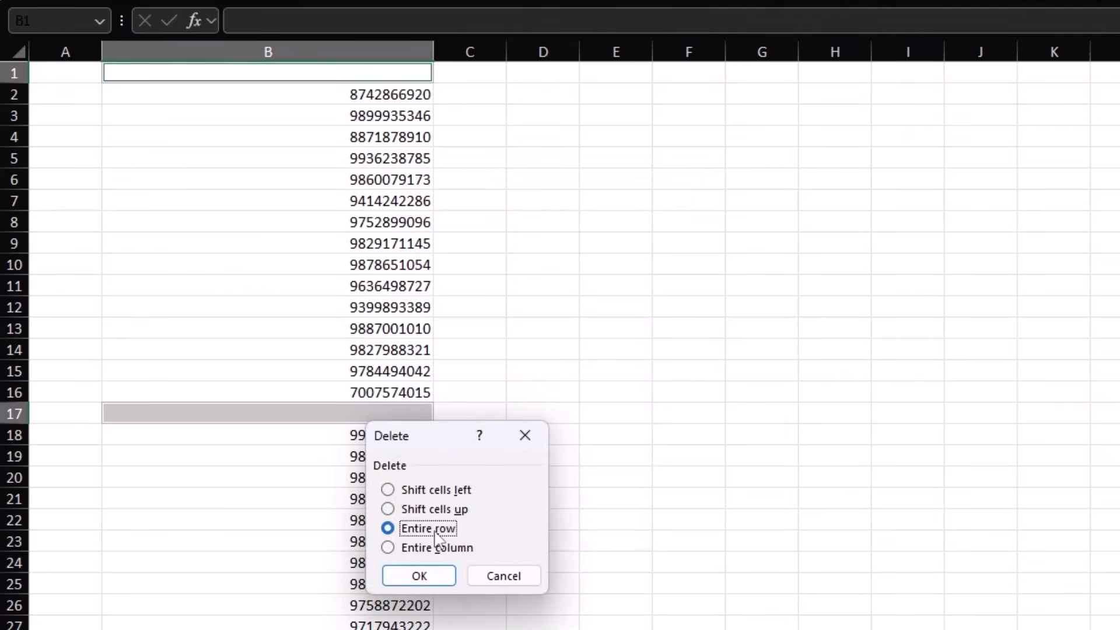
pyautogui.click(430, 576)
pyautogui.click(526, 475)
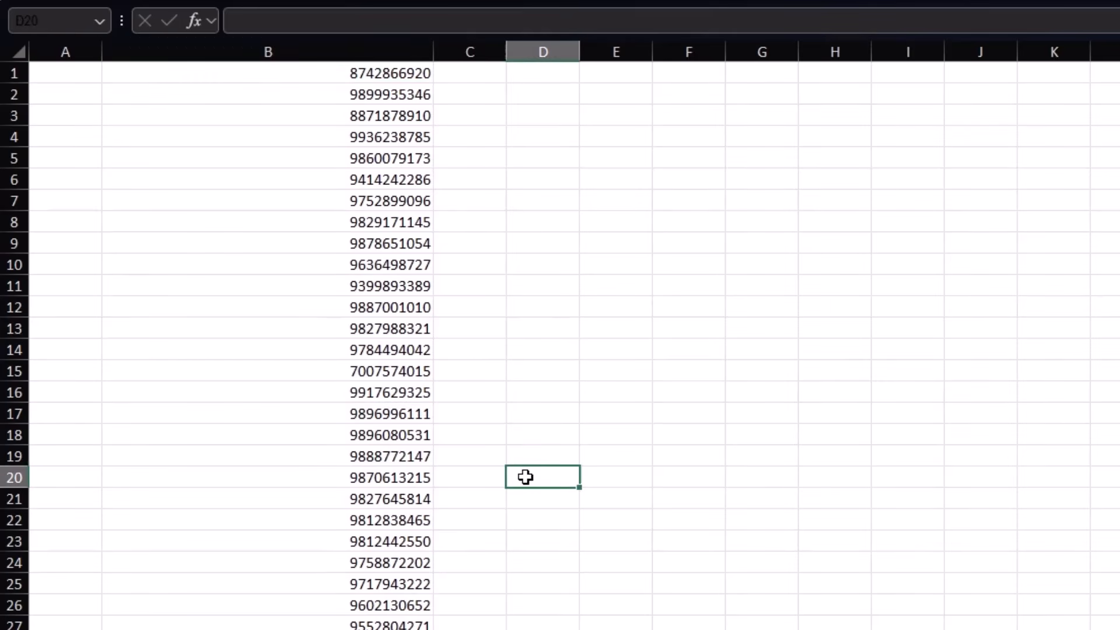
pyautogui.scroll(-6, 423, 378)
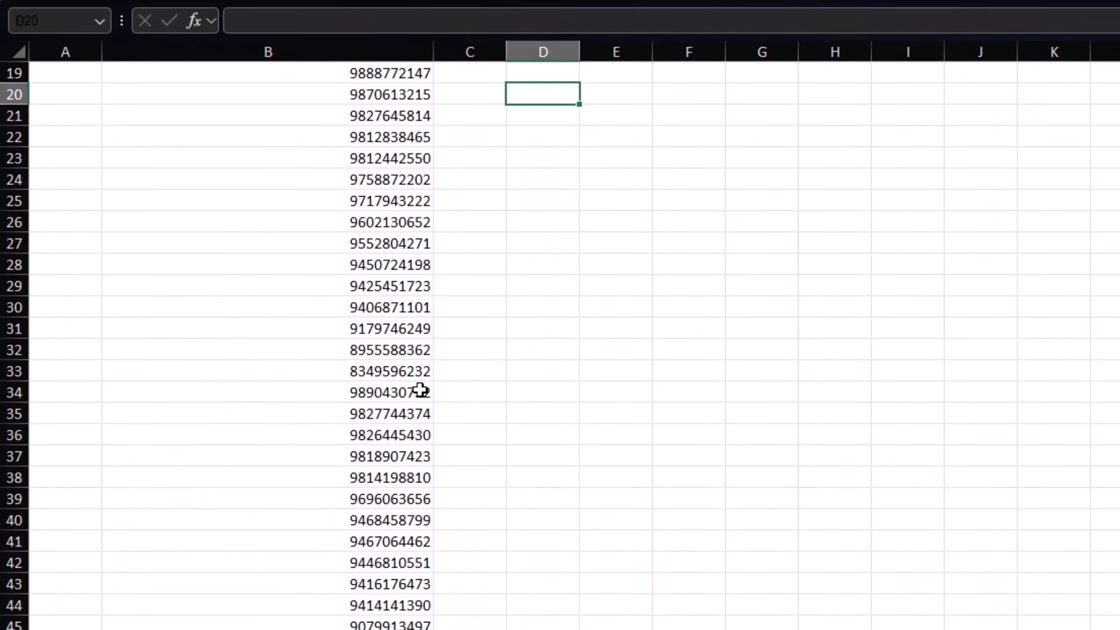
pyautogui.scroll(6, 420, 390)
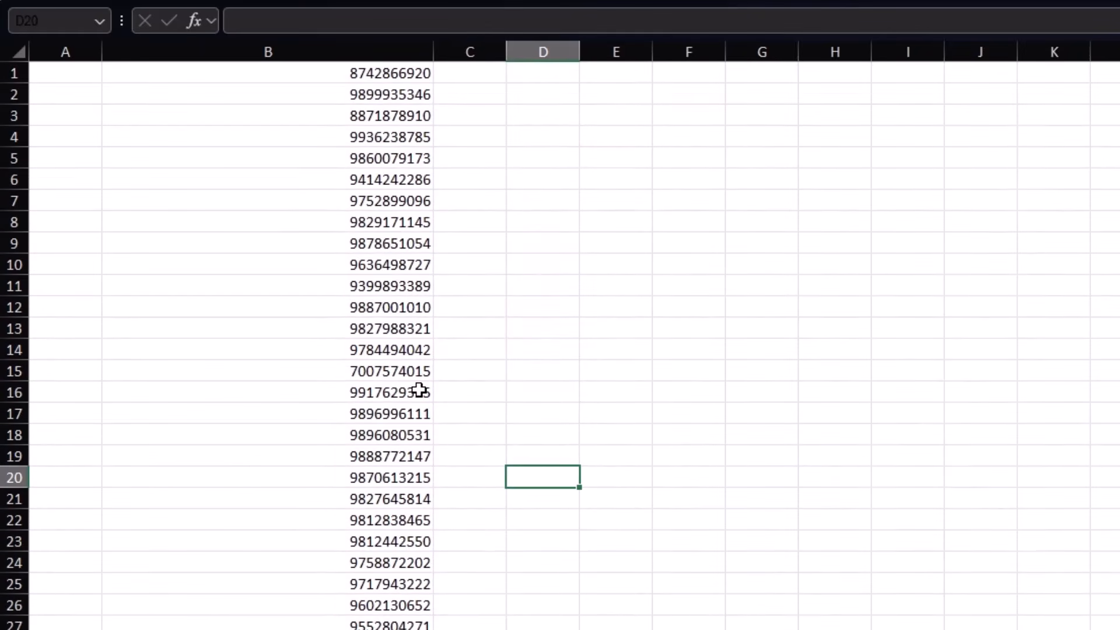
# Step: Undo back to the original +91 numbers, autofitting column B along the way
pyautogui.hotkey('ctrl', 'z')
pyautogui.hotkey('ctrl', 'z')
pyautogui.hotkey('ctrl', 'z')
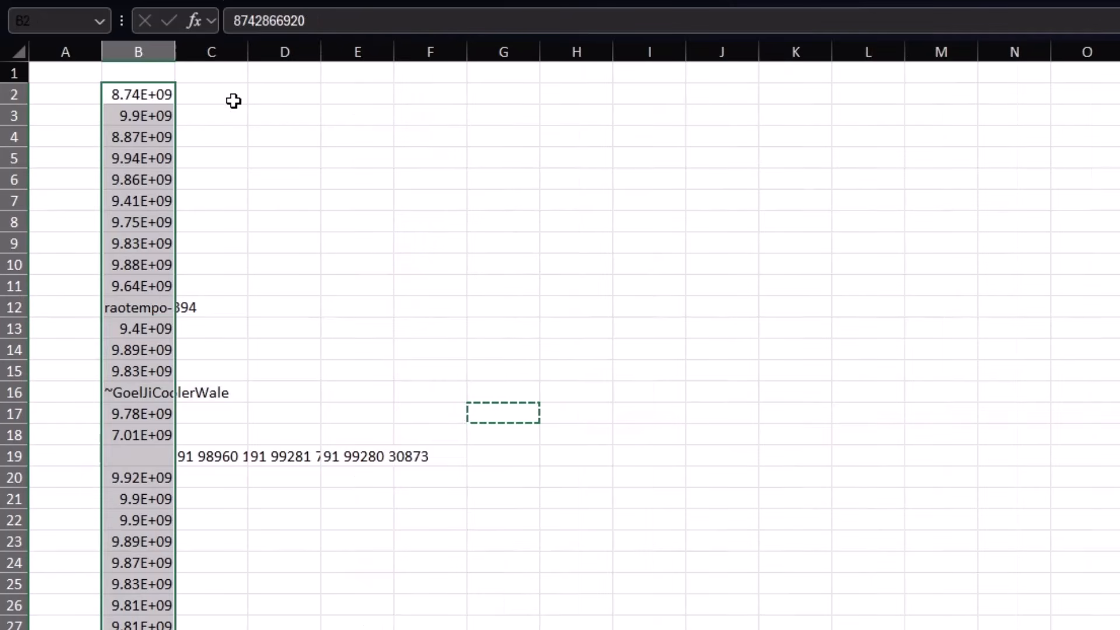
pyautogui.doubleClick(175, 52)
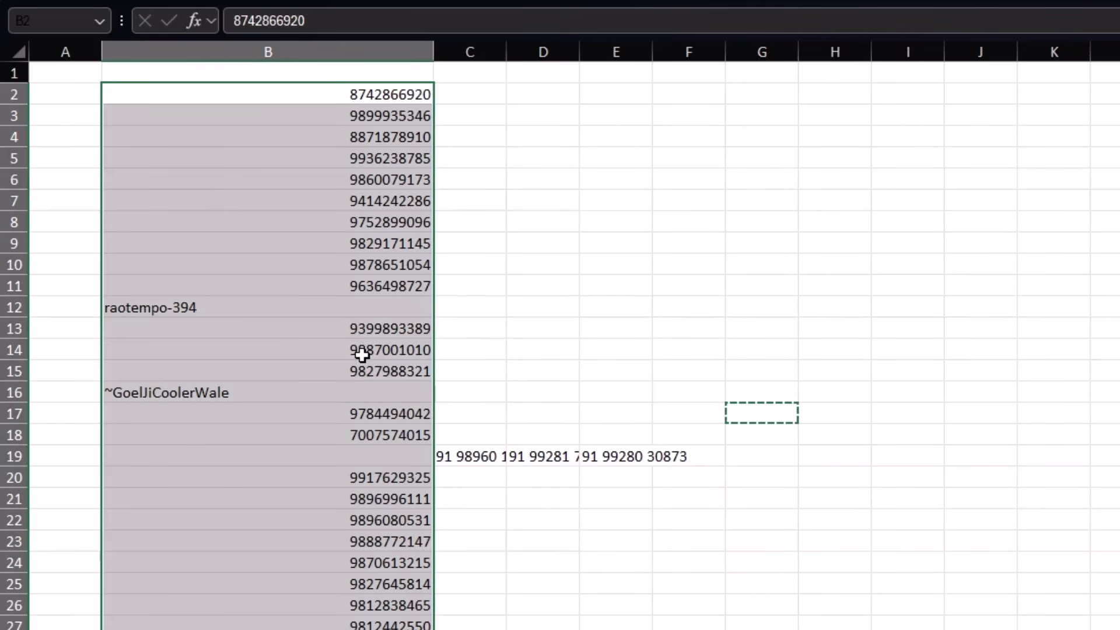
pyautogui.hotkey('ctrl', 'z')
pyautogui.hotkey('ctrl', 'z')
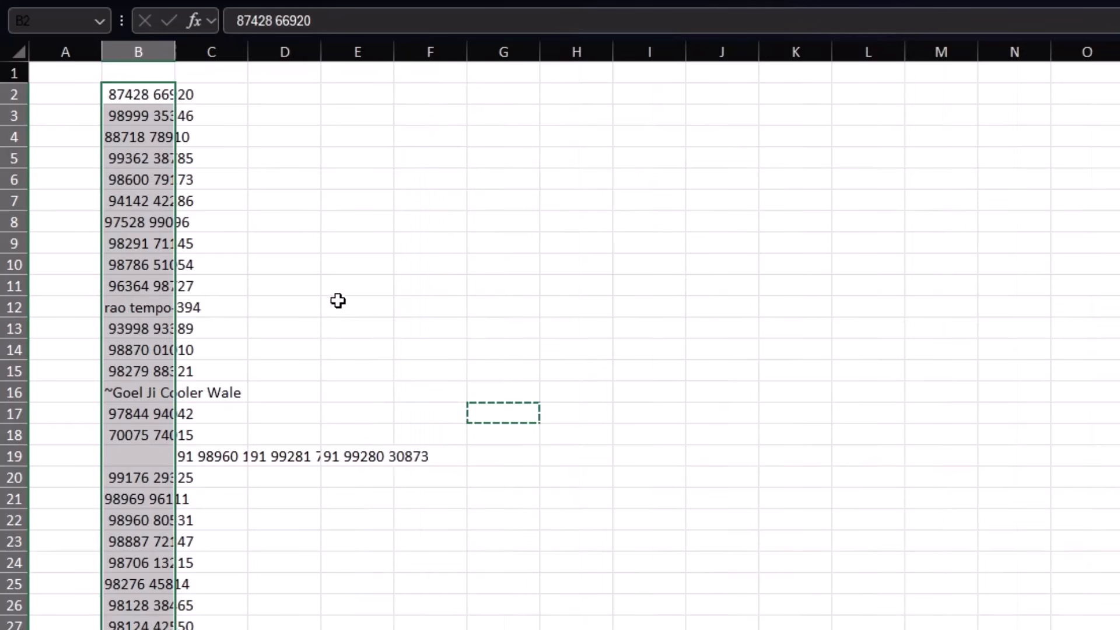
pyautogui.doubleClick(175, 52)
pyautogui.hotkey('ctrl', 'z')
pyautogui.hotkey('ctrl', 'z')
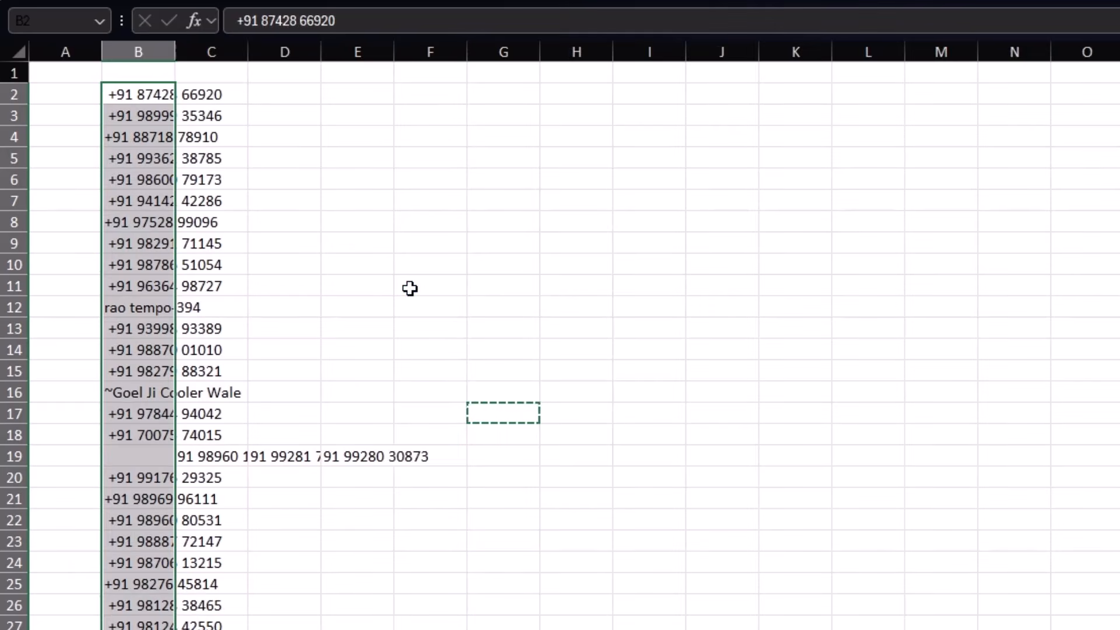
pyautogui.doubleClick(175, 52)
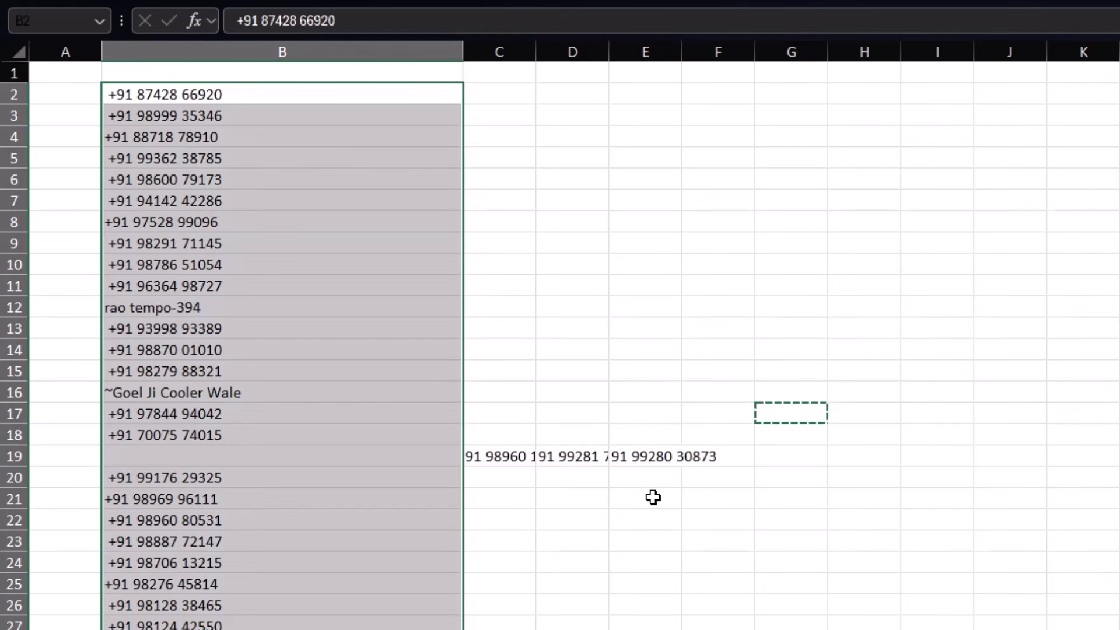
# Step: Remove the split-piece columns right of B and narrow column B to a tidier width
pyautogui.click(503, 52)
pyautogui.hotkey('ctrl', 'shift', 'Right')
pyautogui.rightClick(635, 403)
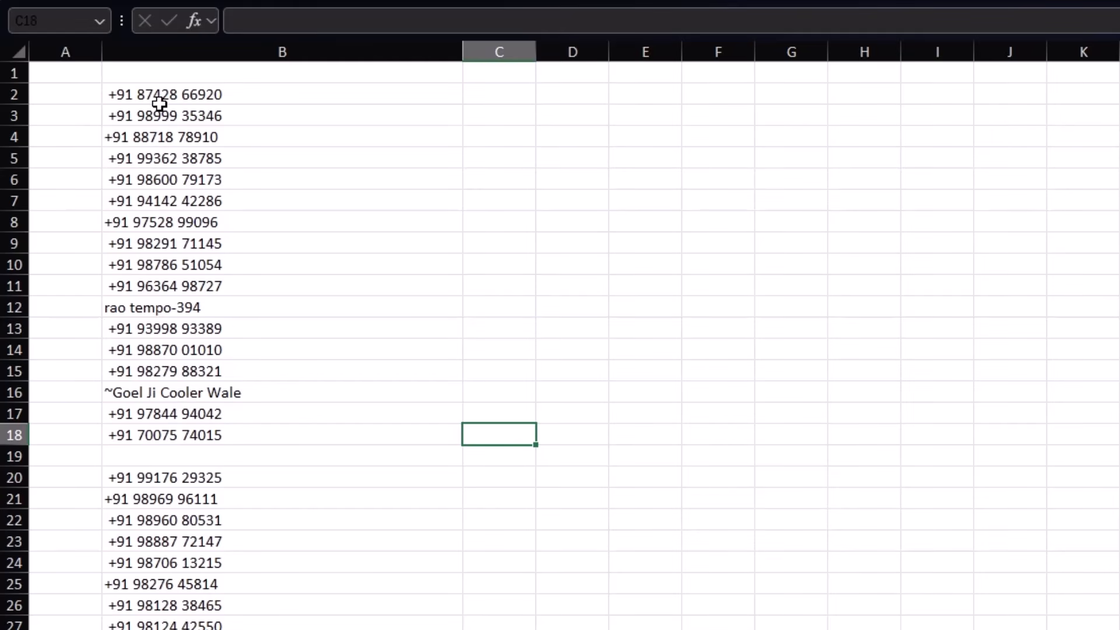
pyautogui.moveTo(463, 52); pyautogui.dragTo(314, 52)
pyautogui.click(372, 95)
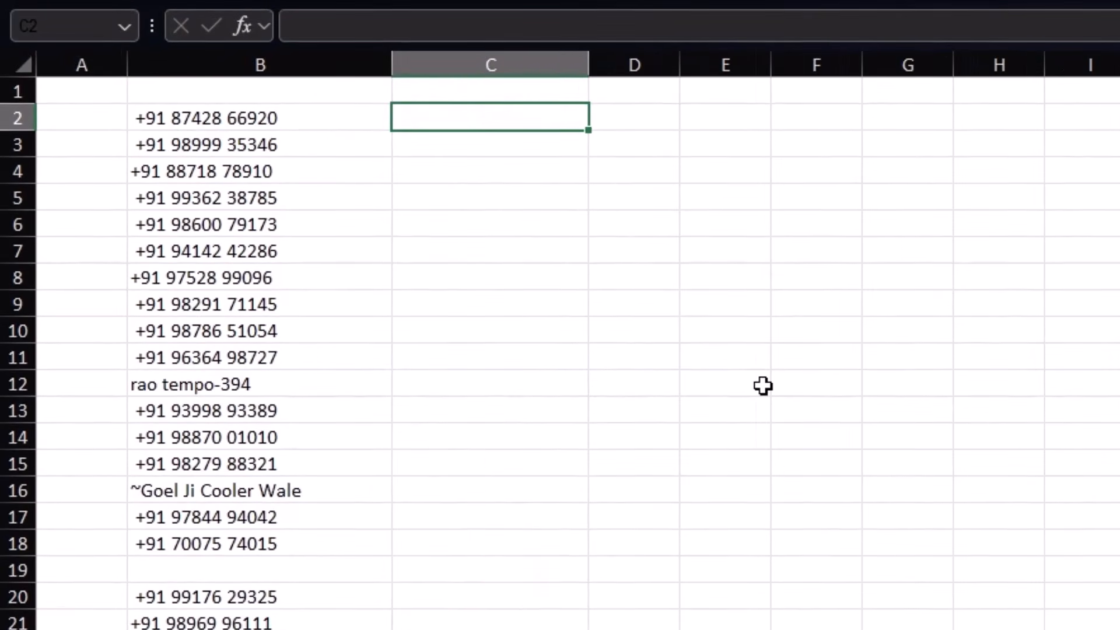
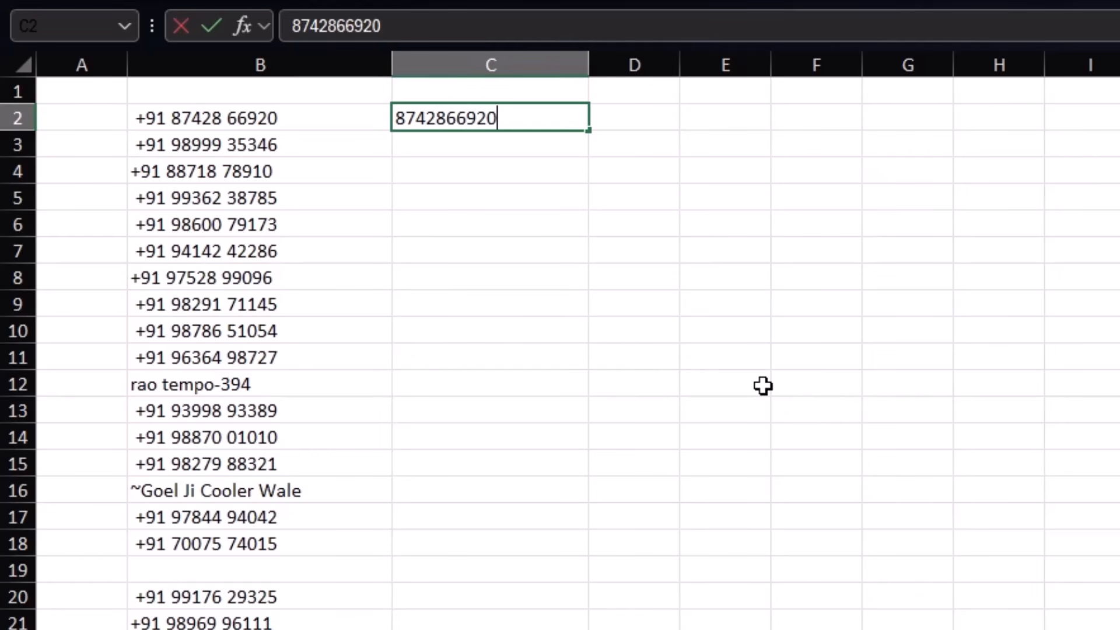
pyautogui.press('Return')
pyautogui.hotkey('ctrl', 'e')
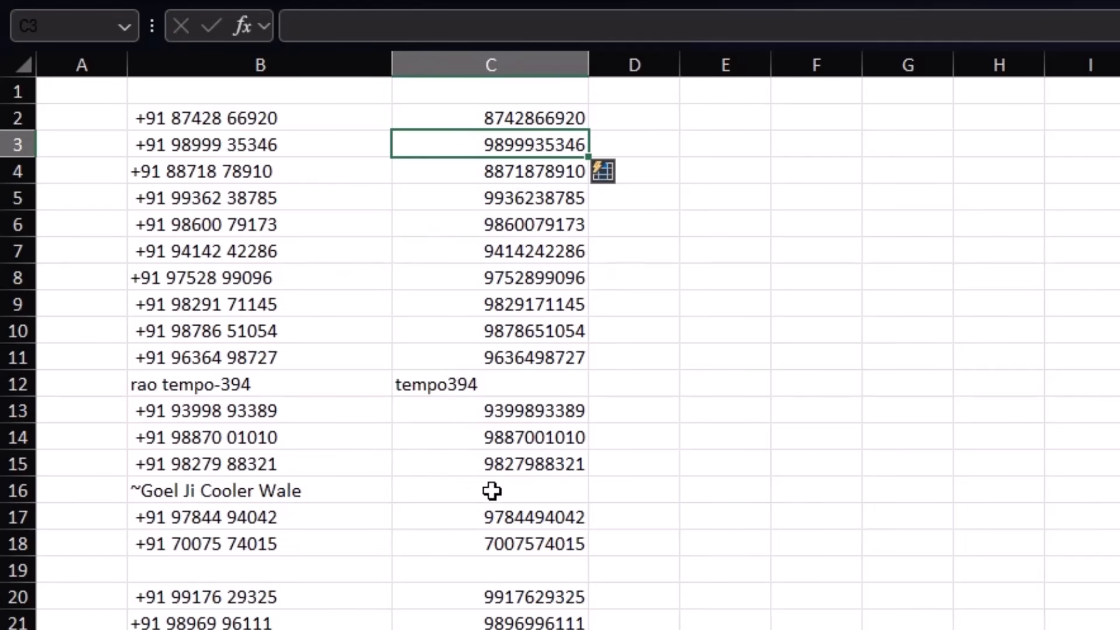
pyautogui.hotkey('ctrl', 'z')
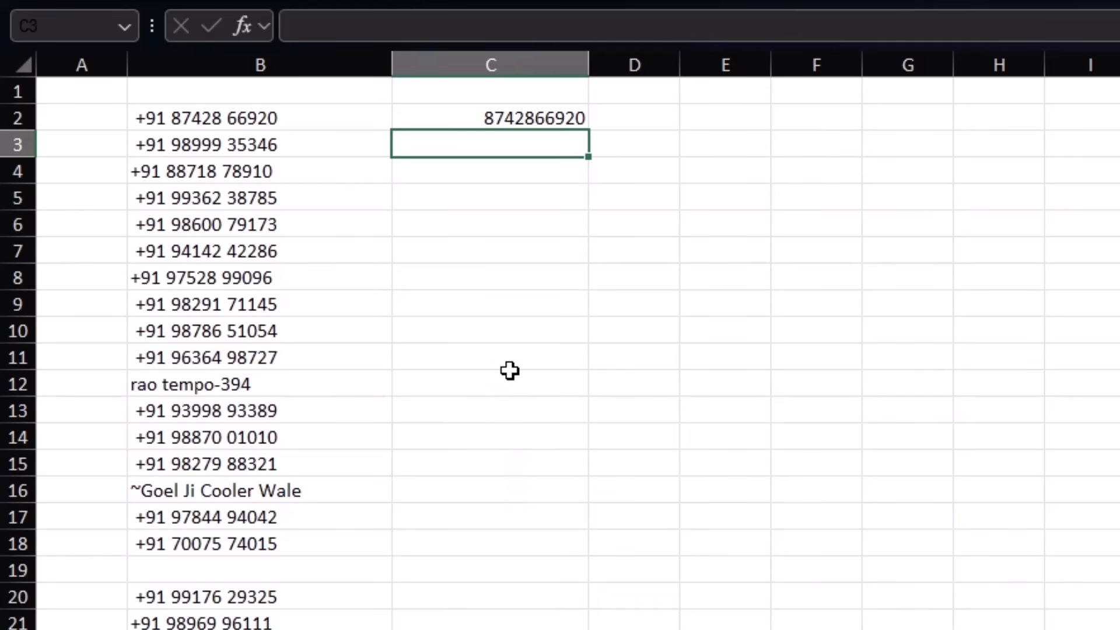
pyautogui.scroll(-1, 501, 400)
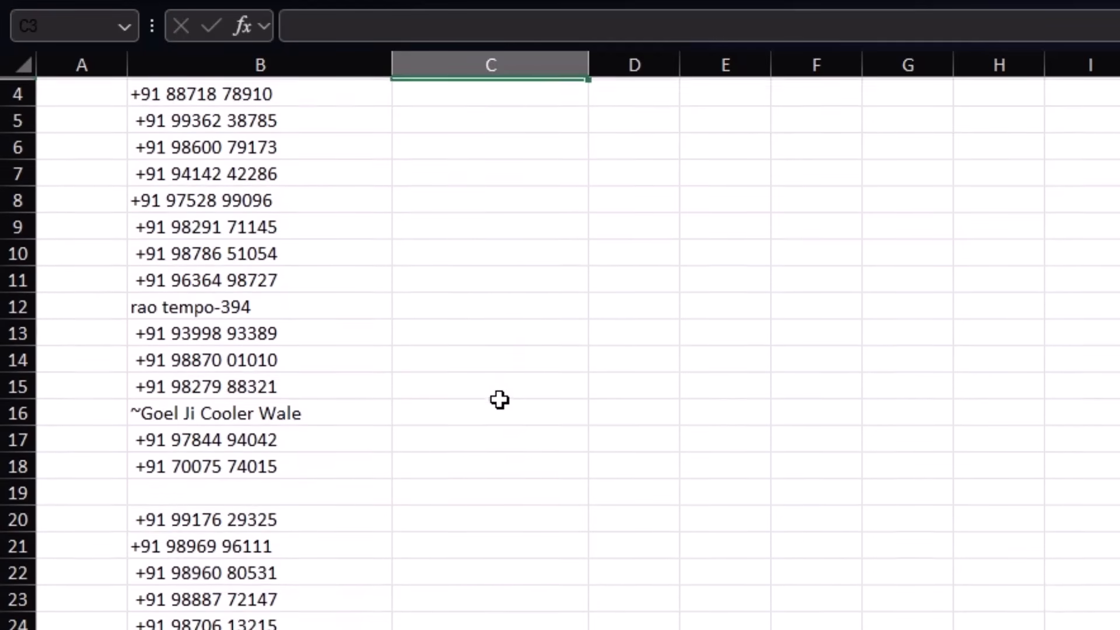
pyautogui.scroll(-3, 493, 407)
pyautogui.scroll(4, 493, 410)
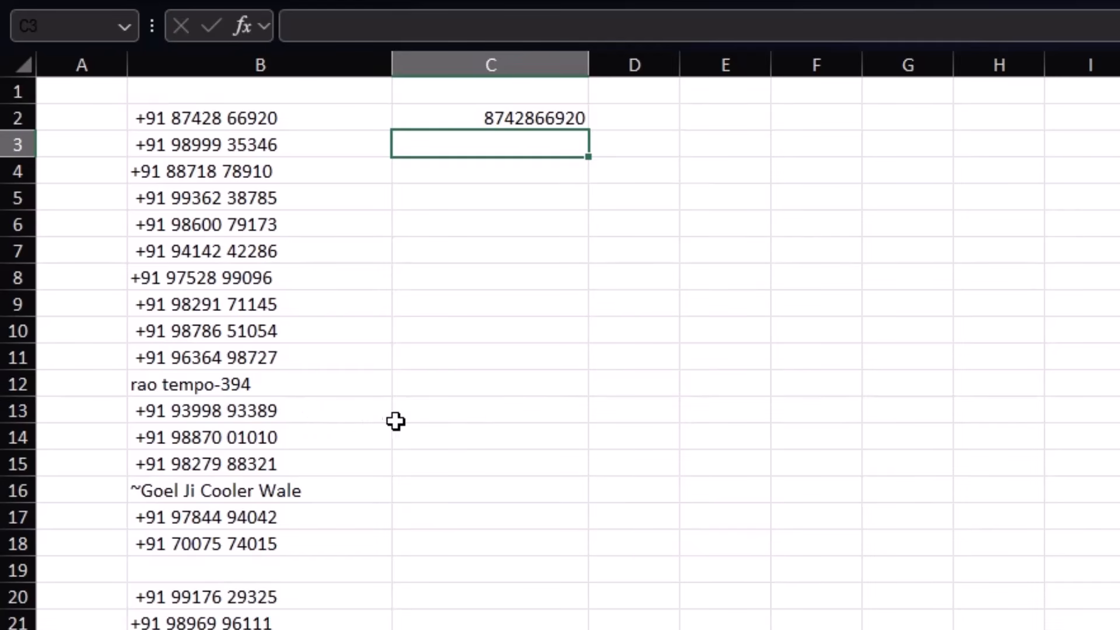
pyautogui.click(446, 415)
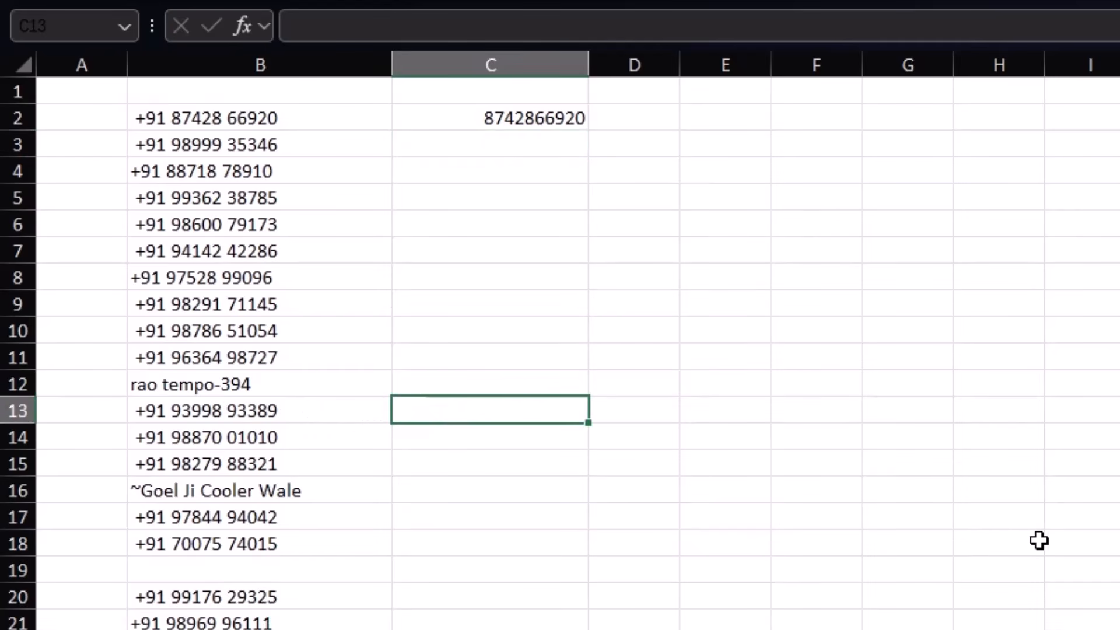
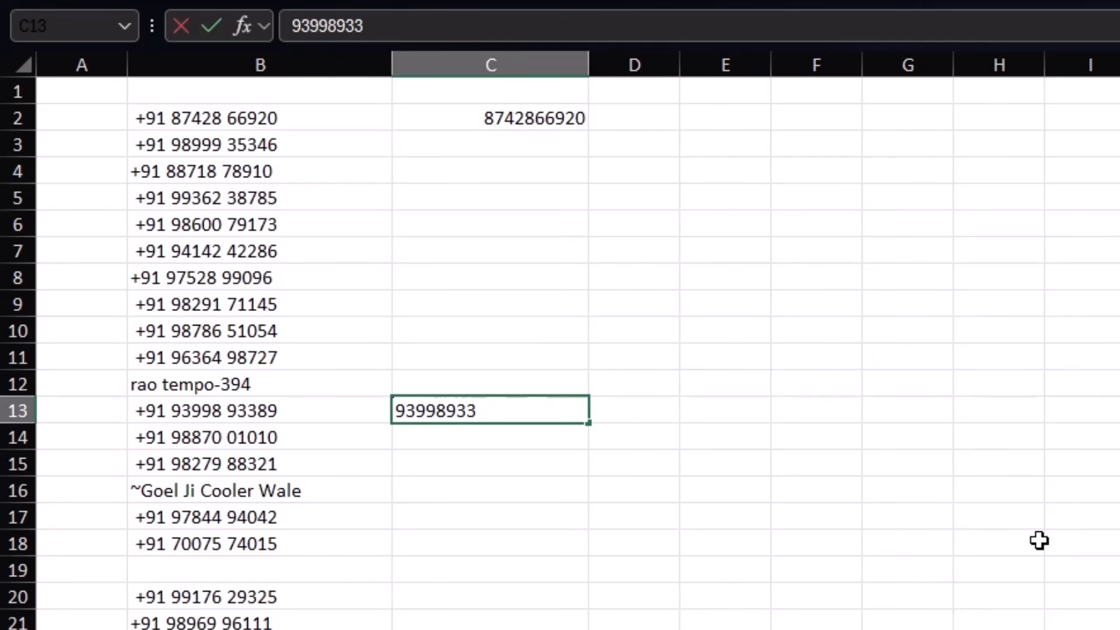
pyautogui.press('Return')
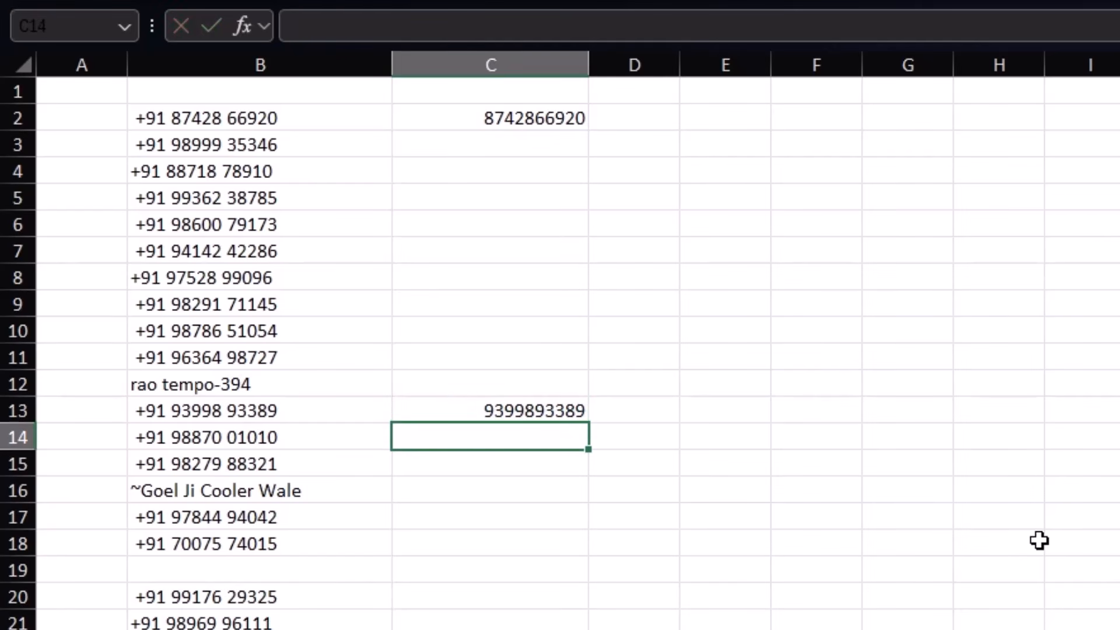
pyautogui.hotkey('ctrl', 'e')
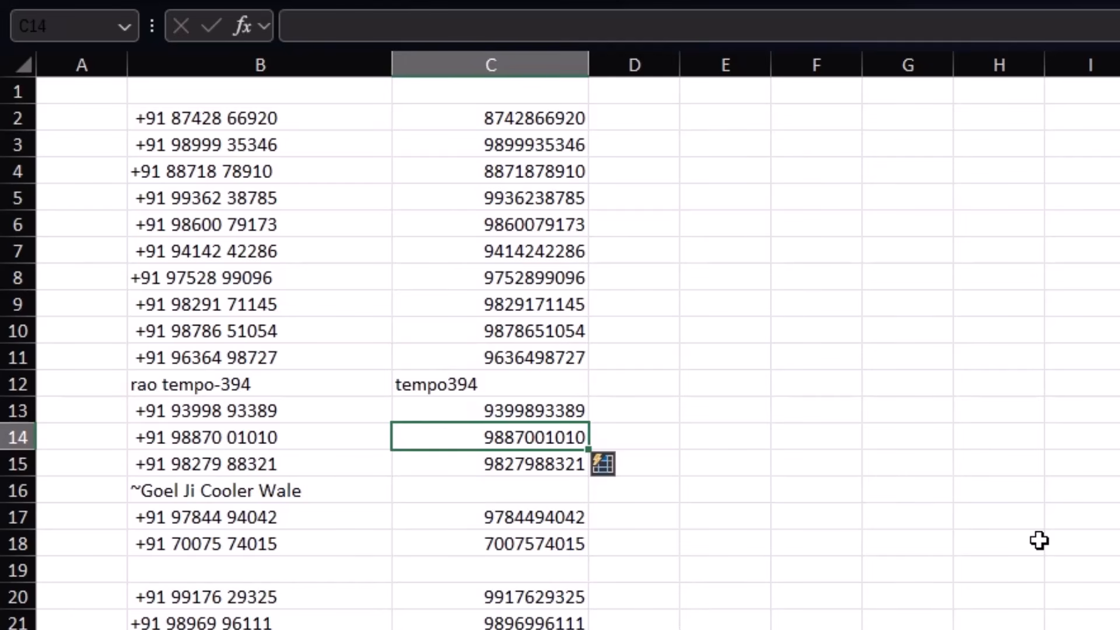
pyautogui.scroll(-4, 497, 473)
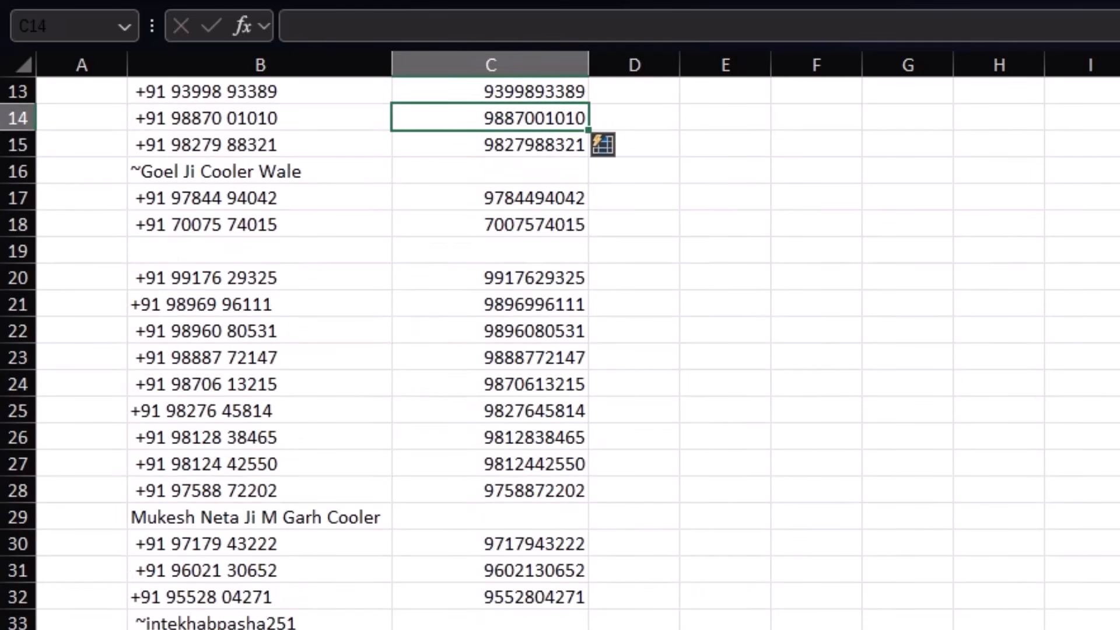
pyautogui.scroll(-5, 497, 472)
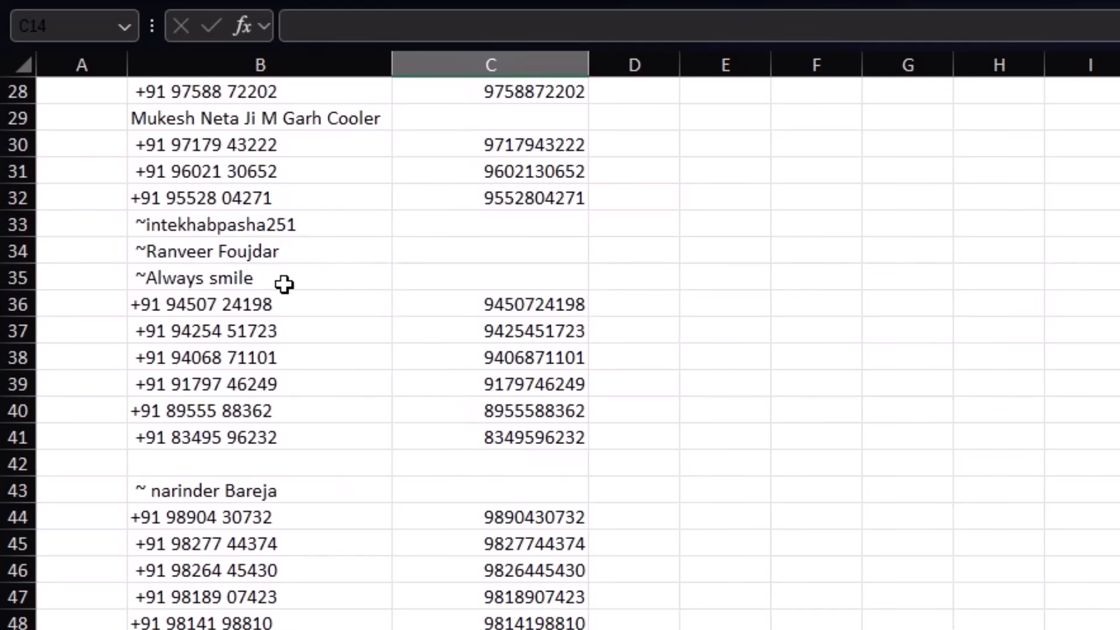
pyautogui.scroll(-4, 378, 462)
pyautogui.scroll(-3, 577, 353)
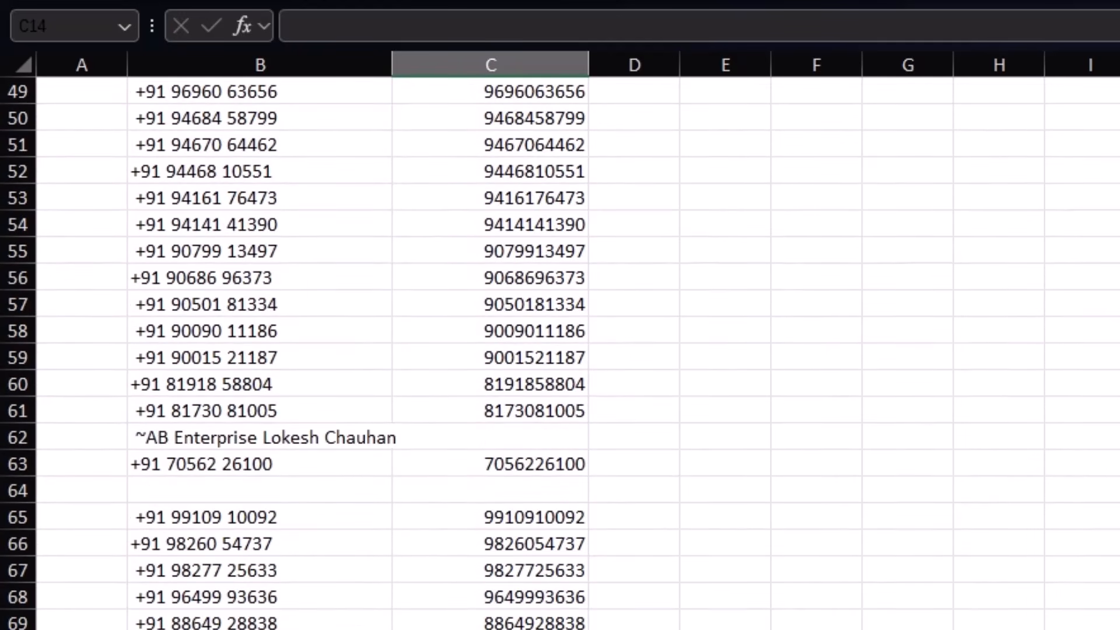
pyautogui.scroll(-8, 560, 353)
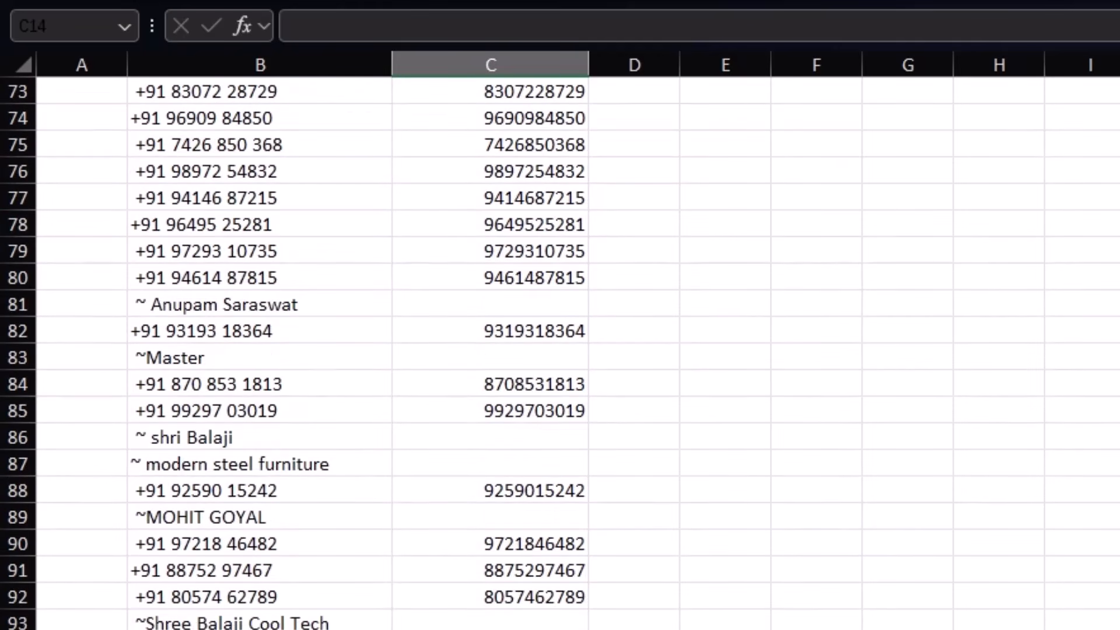
pyautogui.scroll(20, 561, 353)
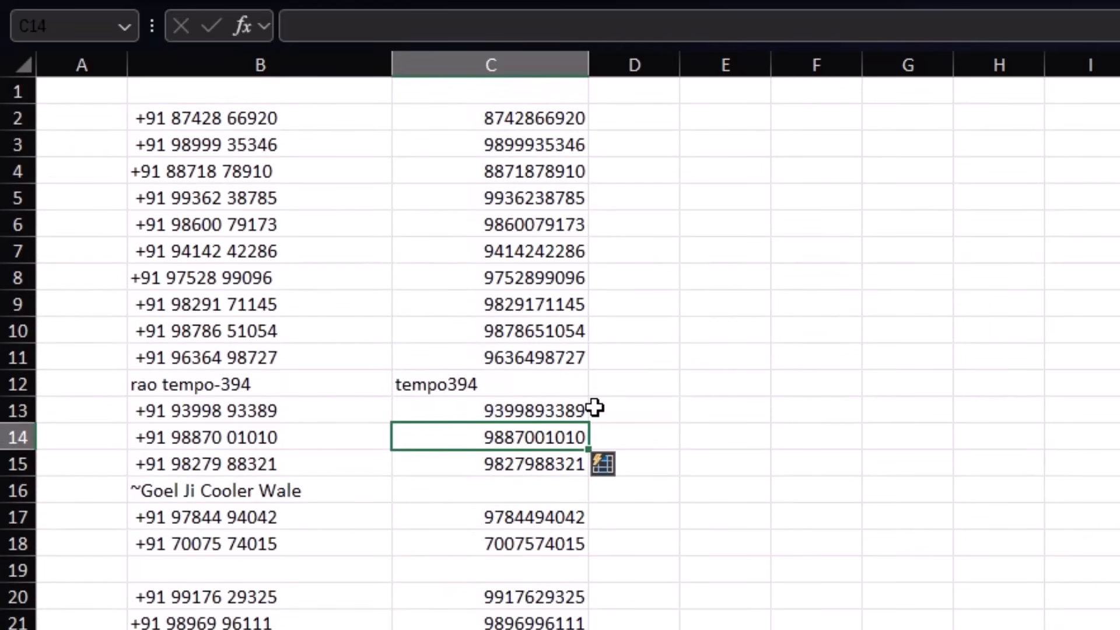
# Step: Undo the previous fill, enter 394 in C12, and Flash Fill column C again
pyautogui.hotkey('ctrl', 'z')
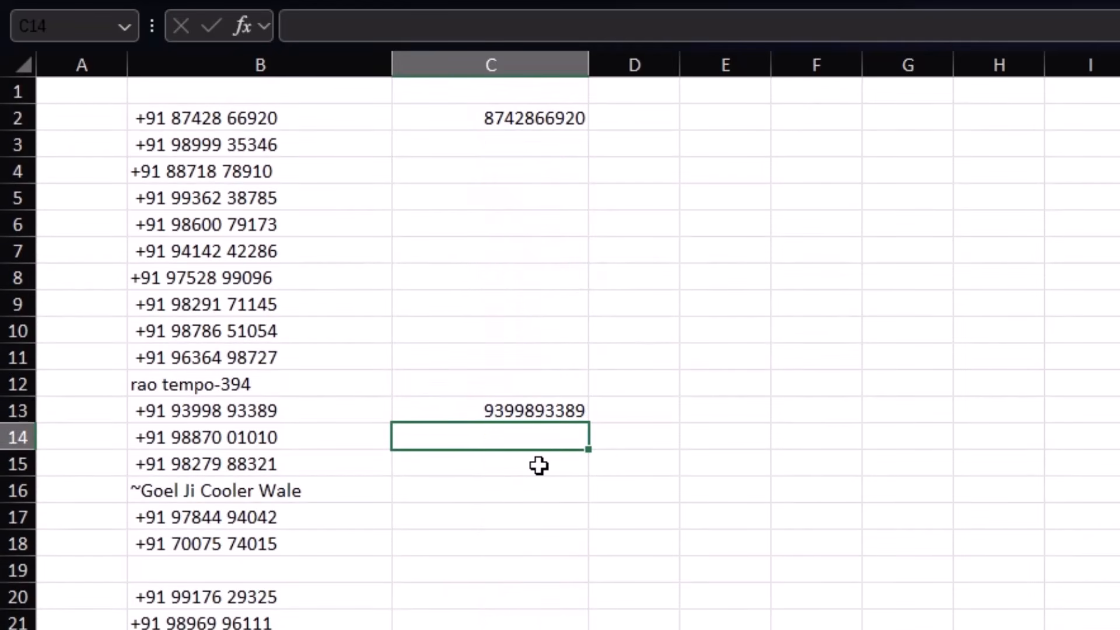
pyautogui.click(510, 389)
pyautogui.write('394')
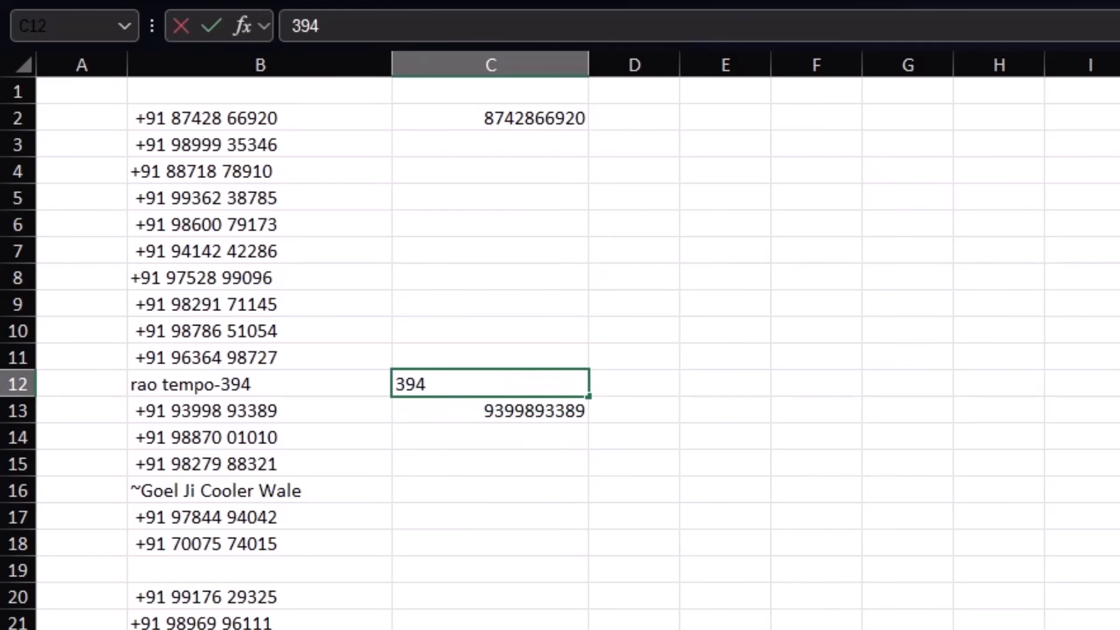
pyautogui.press('Return')
pyautogui.press('Return')
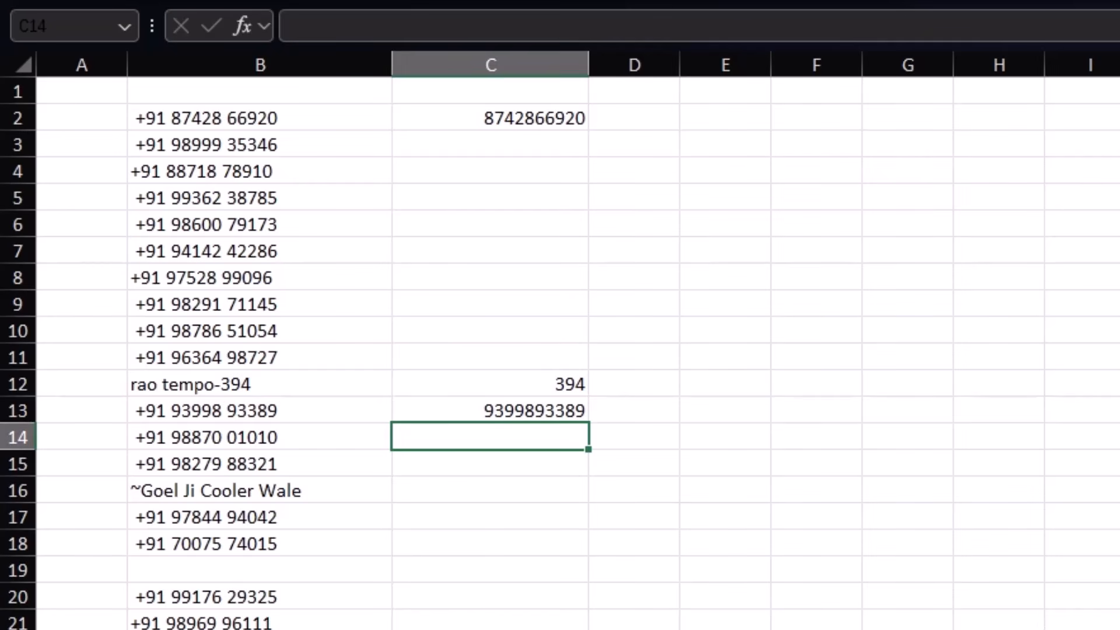
pyautogui.hotkey('ctrl', 'e')
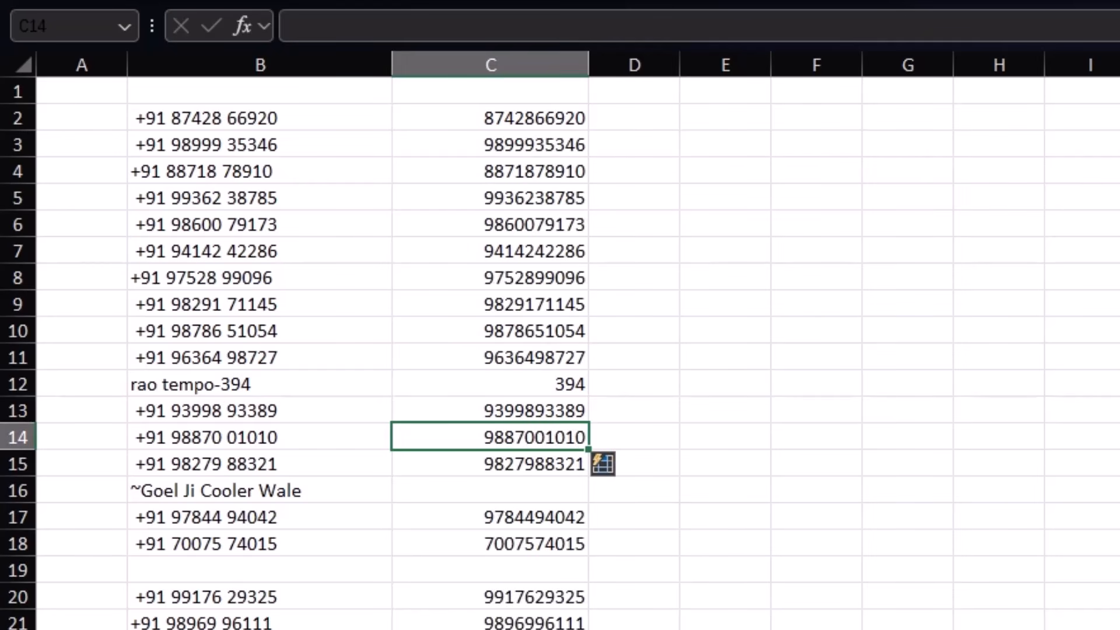
# Step: Scroll through column C to verify results, including C105 and the blank name rows
pyautogui.scroll(-4, 564, 539)
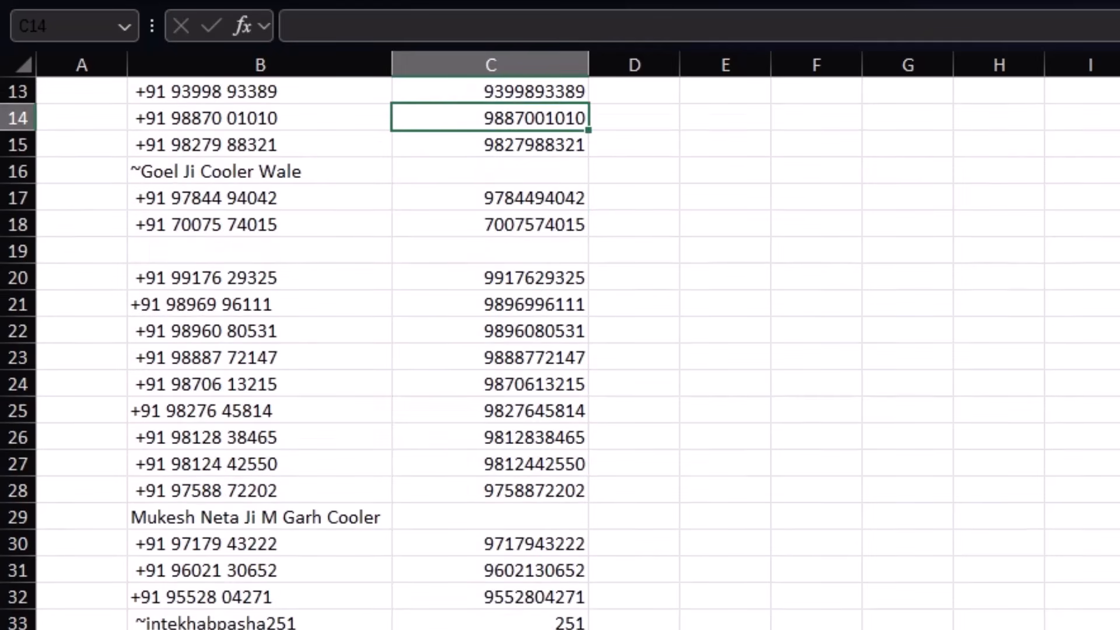
pyautogui.scroll(-15, 560, 353)
pyautogui.scroll(-14, 560, 353)
pyautogui.scroll(4, 560, 353)
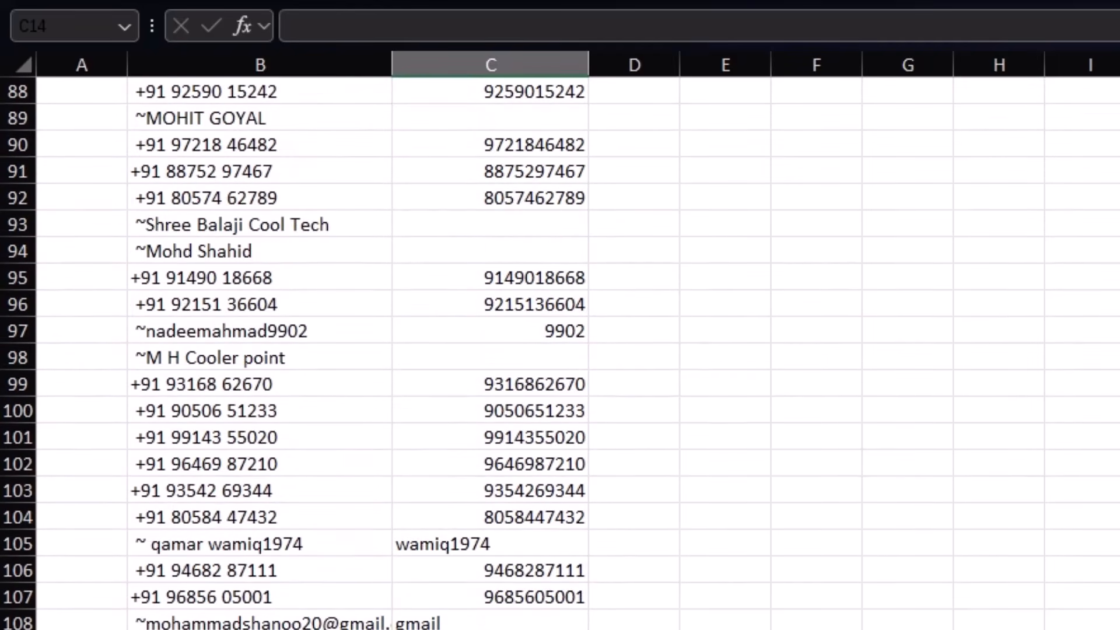
pyautogui.click(475, 543)
pyautogui.scroll(1, 645, 579)
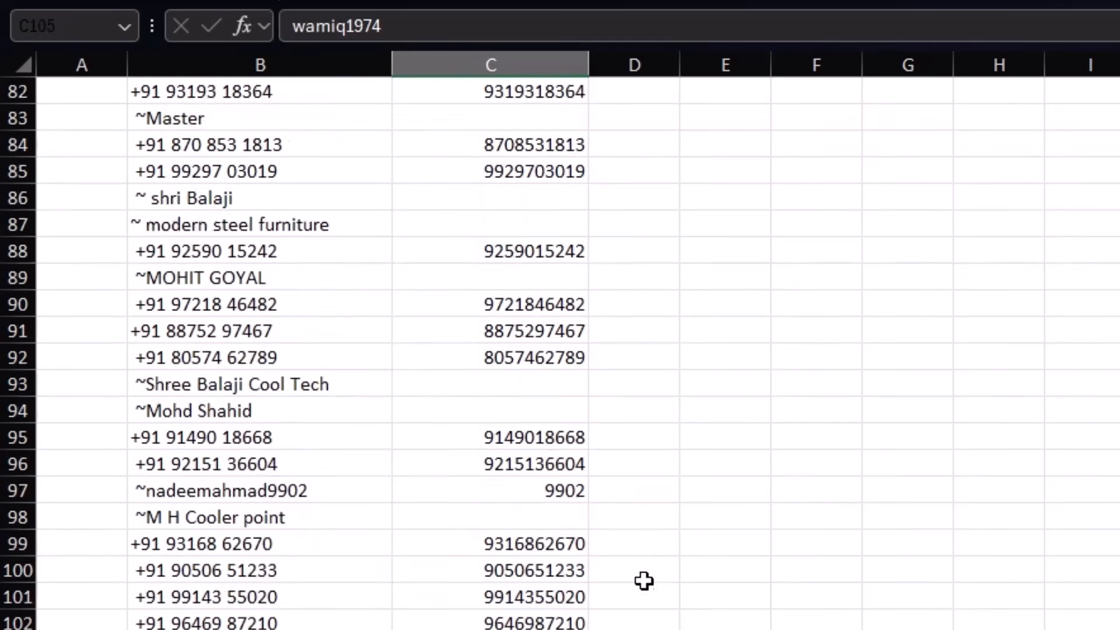
pyautogui.scroll(4, 644, 579)
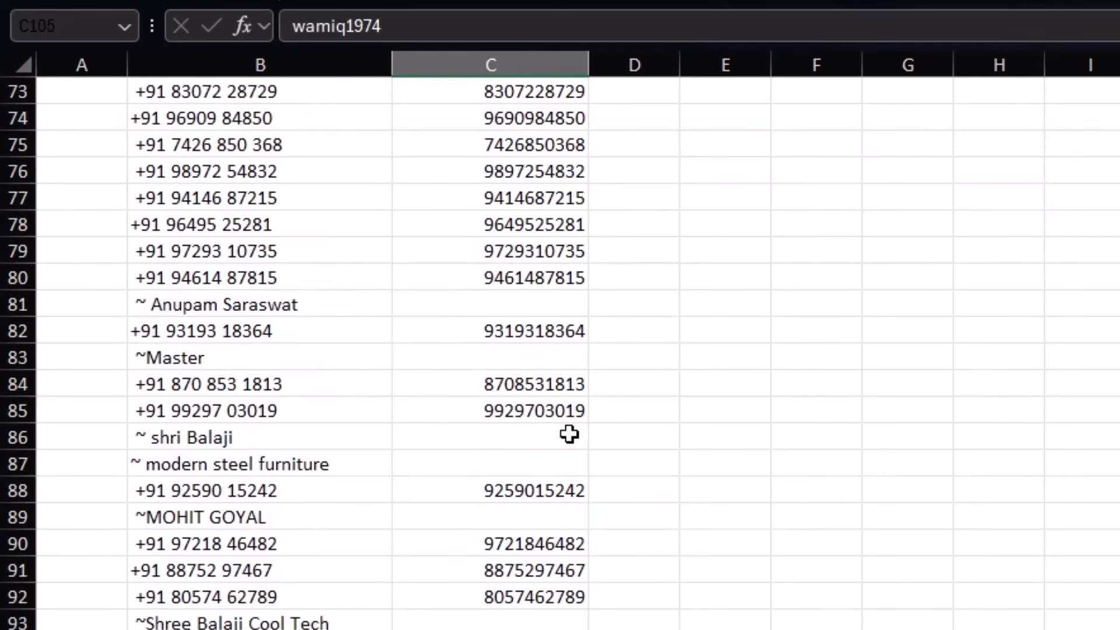
pyautogui.click(548, 303)
pyautogui.scroll(4, 677, 497)
pyautogui.scroll(20, 677, 497)
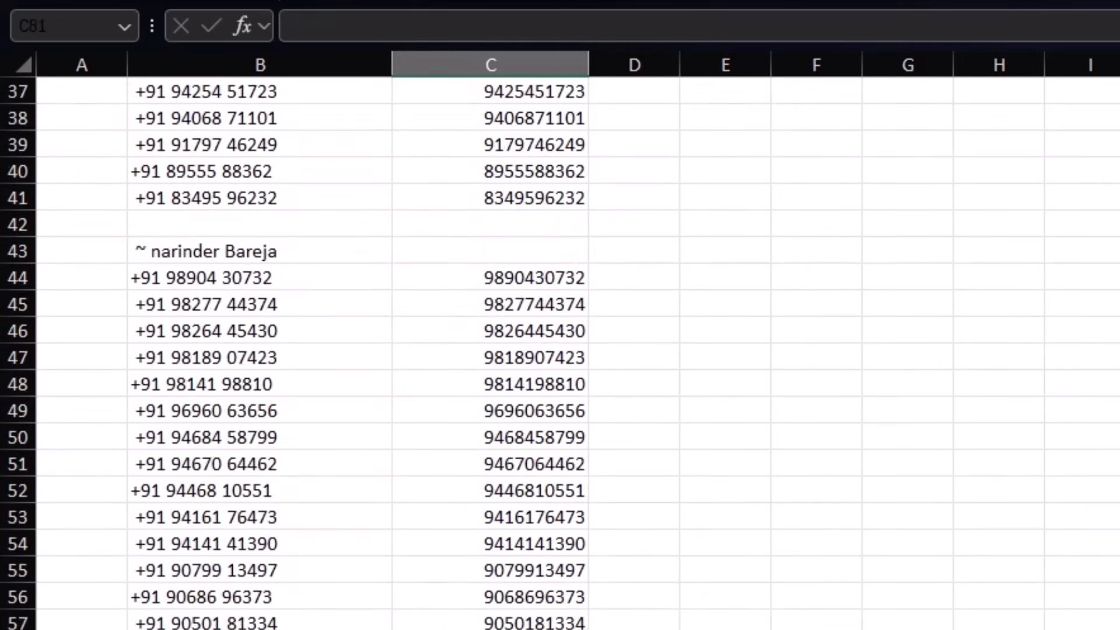